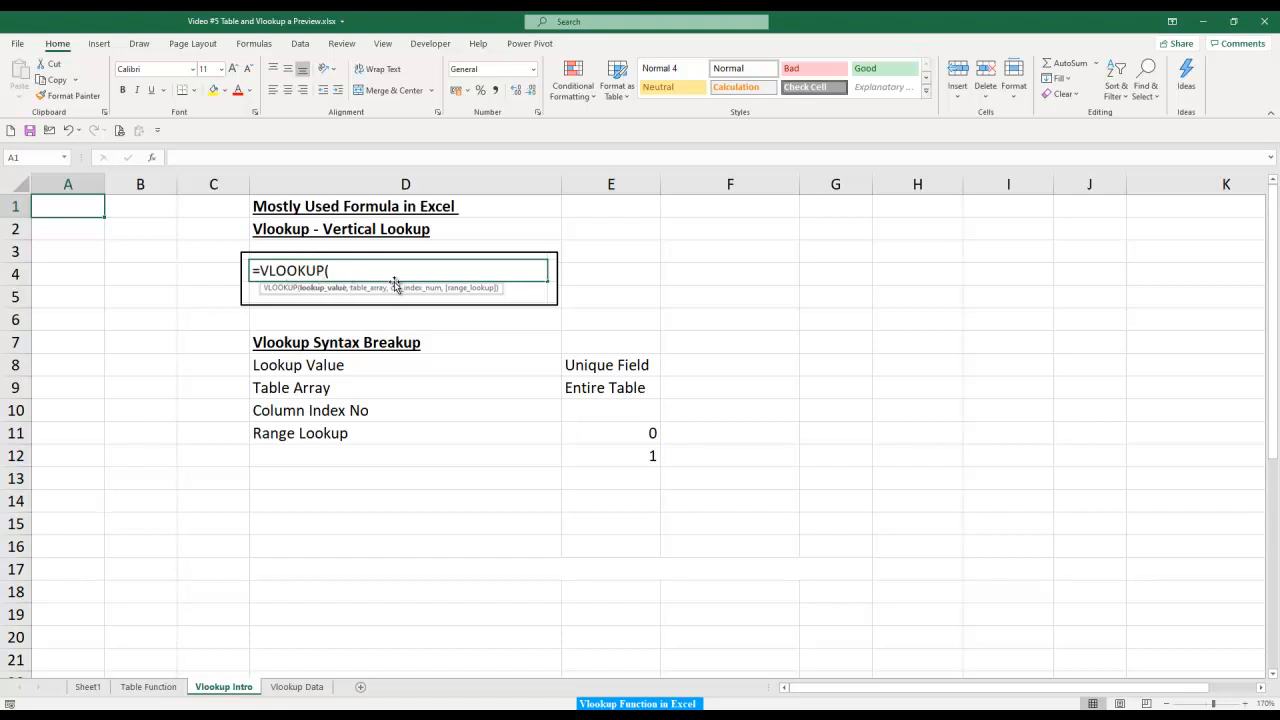
- Enlarge the VLOOKUP syntax picture so it extends past column E, and nudge it slightly upward
click(516, 298)
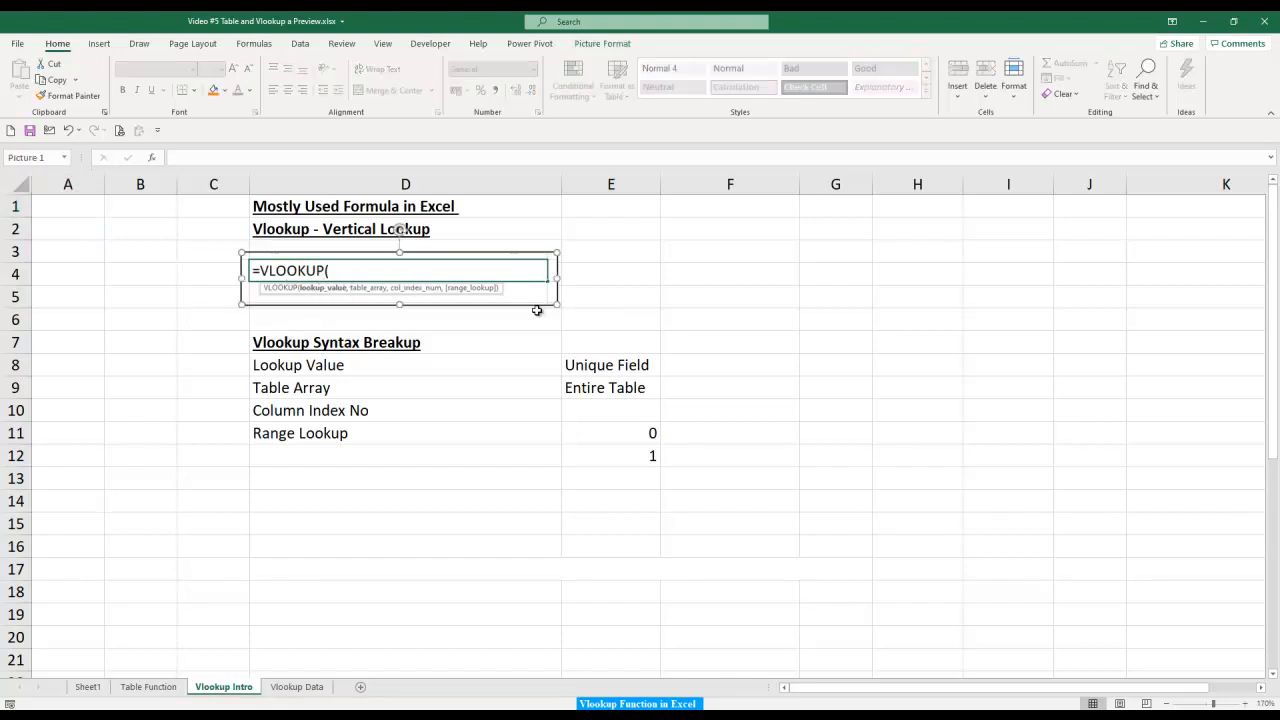
drag(557, 305, 734, 320)
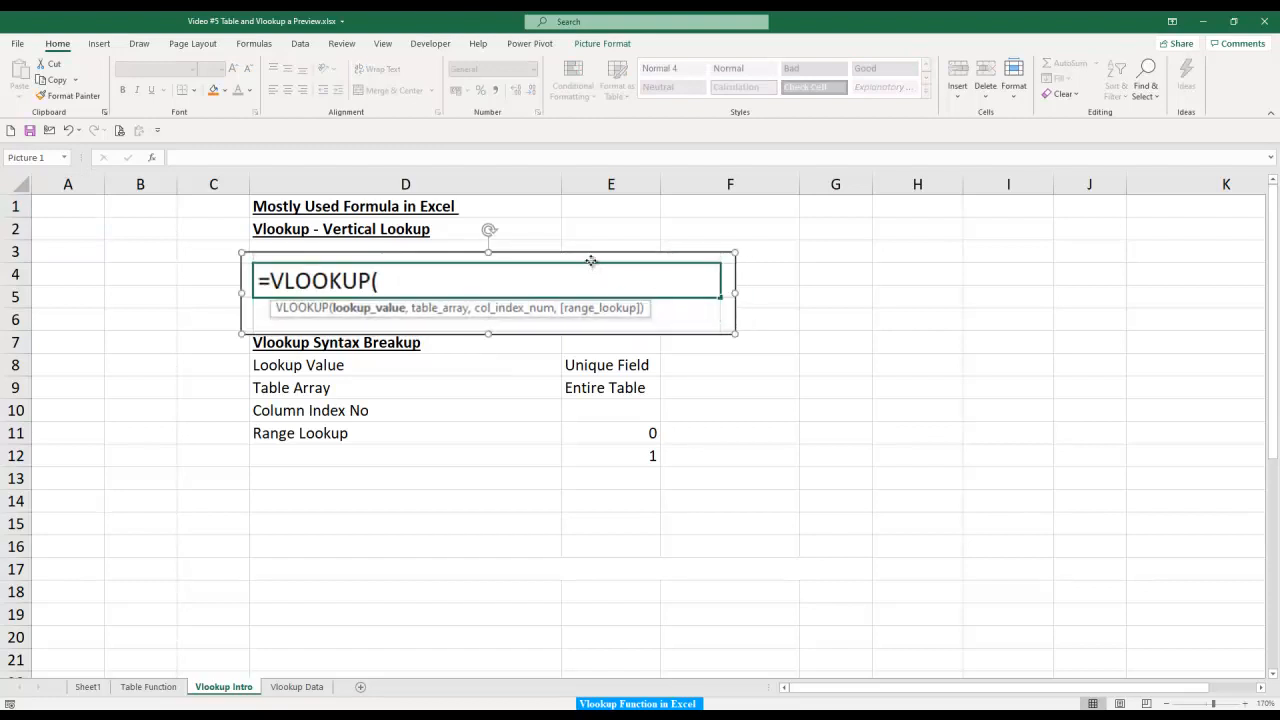
mouse_move(591, 257)
mouse_down()
mouse_move(607, 254)
mouse_move(590, 254)
mouse_up()
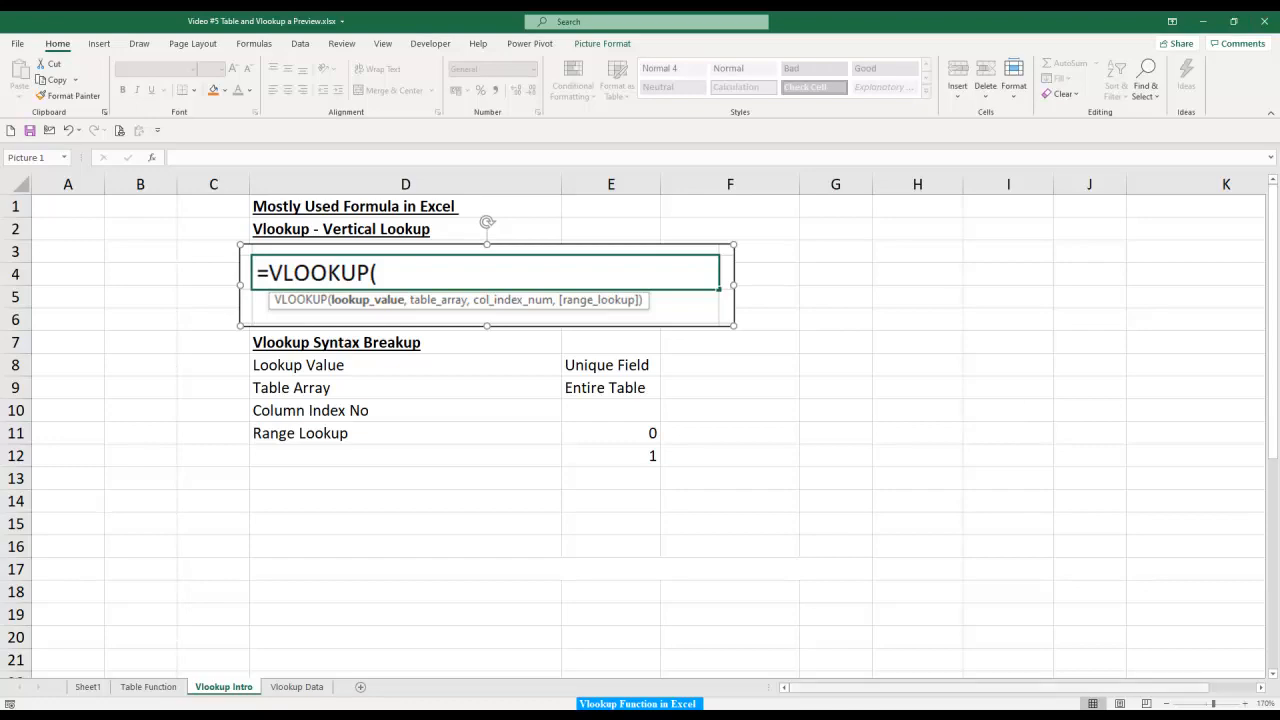
- On the Vlookup Data sheet, enter 1 in cell B1 above the Invoice No header
click(294, 687)
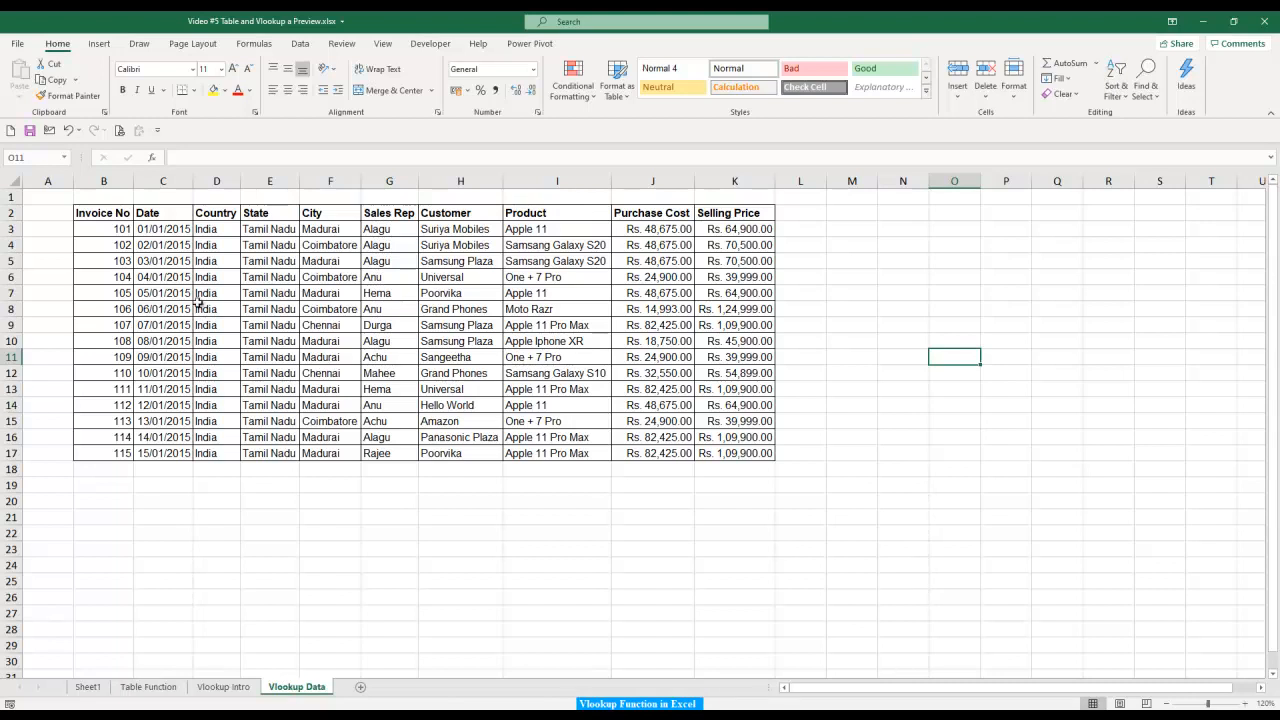
click(117, 197)
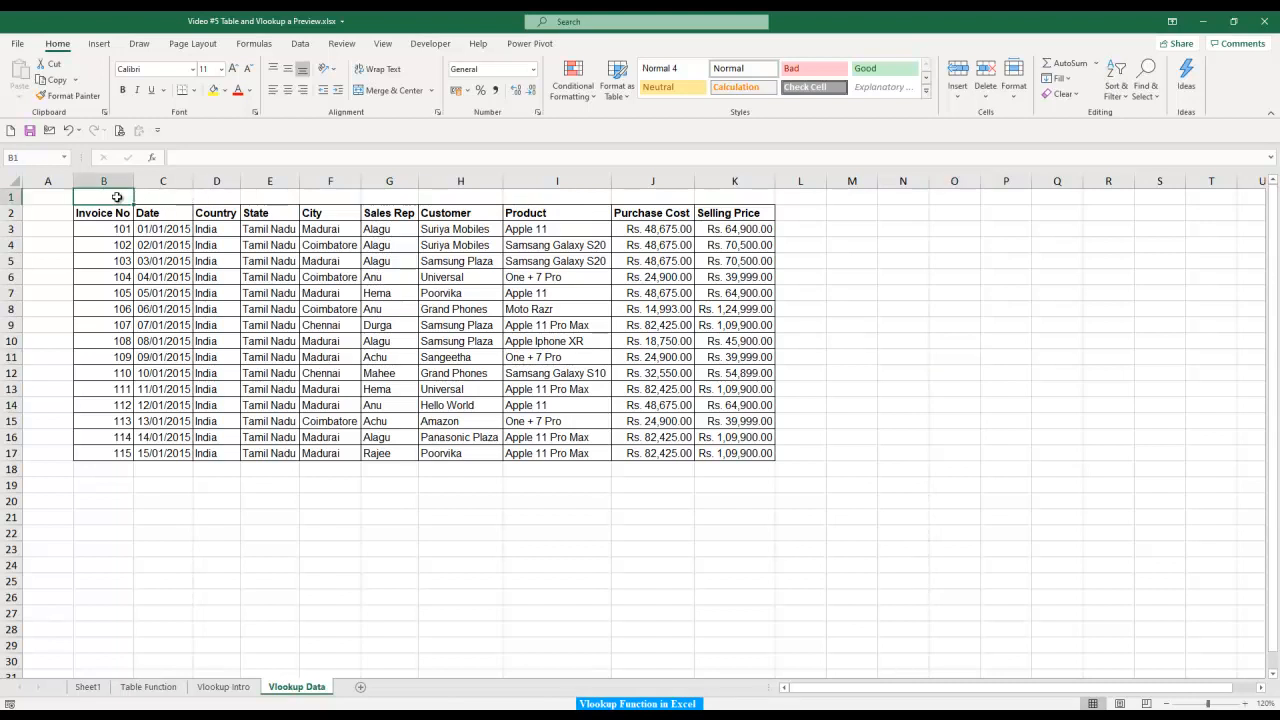
text(1)
key(Tab)
- Fill a linear series along row 1 from B1, with step value 1 and stop value 9
click(117, 197)
key(alt+h)
key(f)
key(i)
key(s)
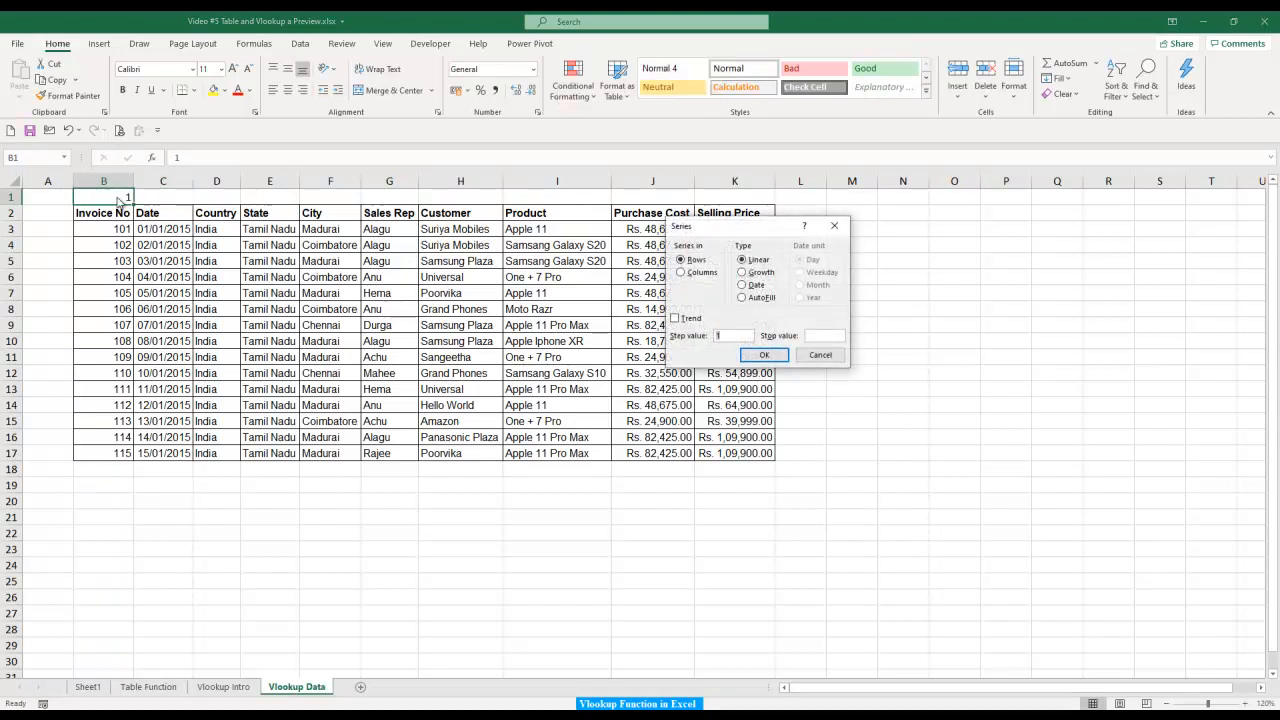
key(shift+Tab)
key(Tab)
key(Tab)
text(9)
key(Return)
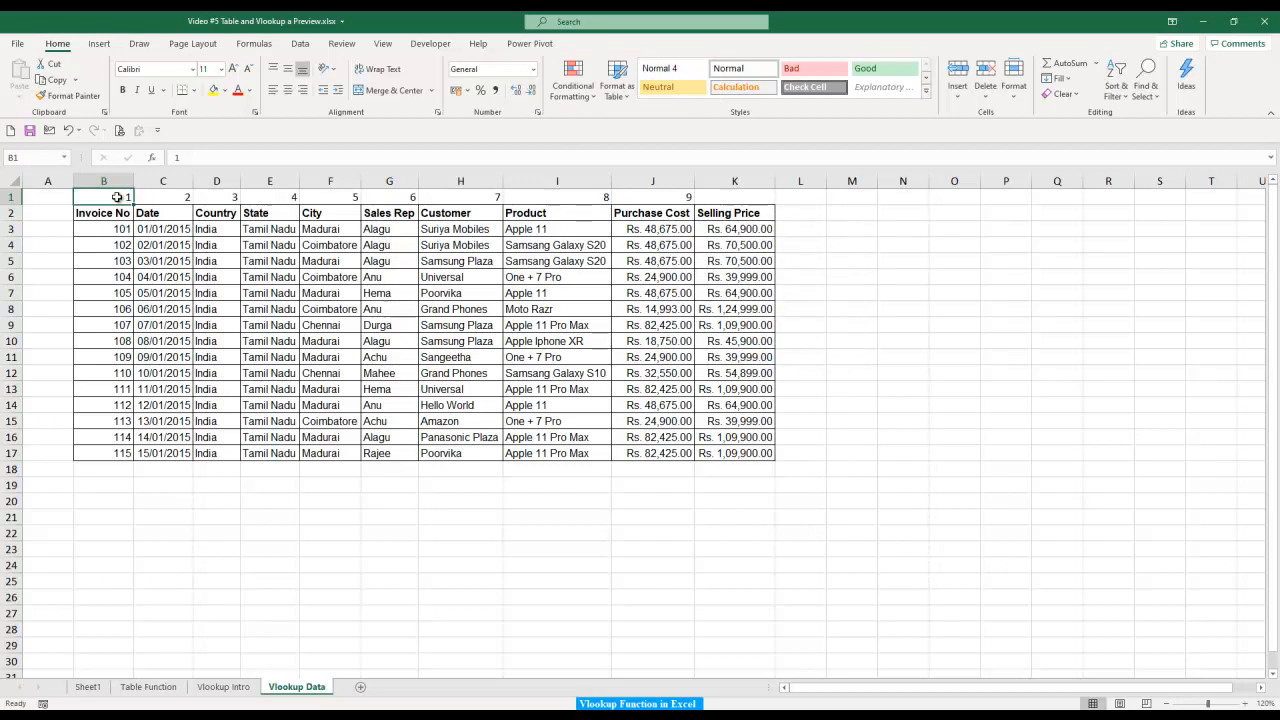
- Enter 10 in cell K1 above the Selling Price header
key(Right)
key(Right)
key(Right)
key(Right)
key(Right)
key(Right)
key(Right)
key(Right)
key(Right)
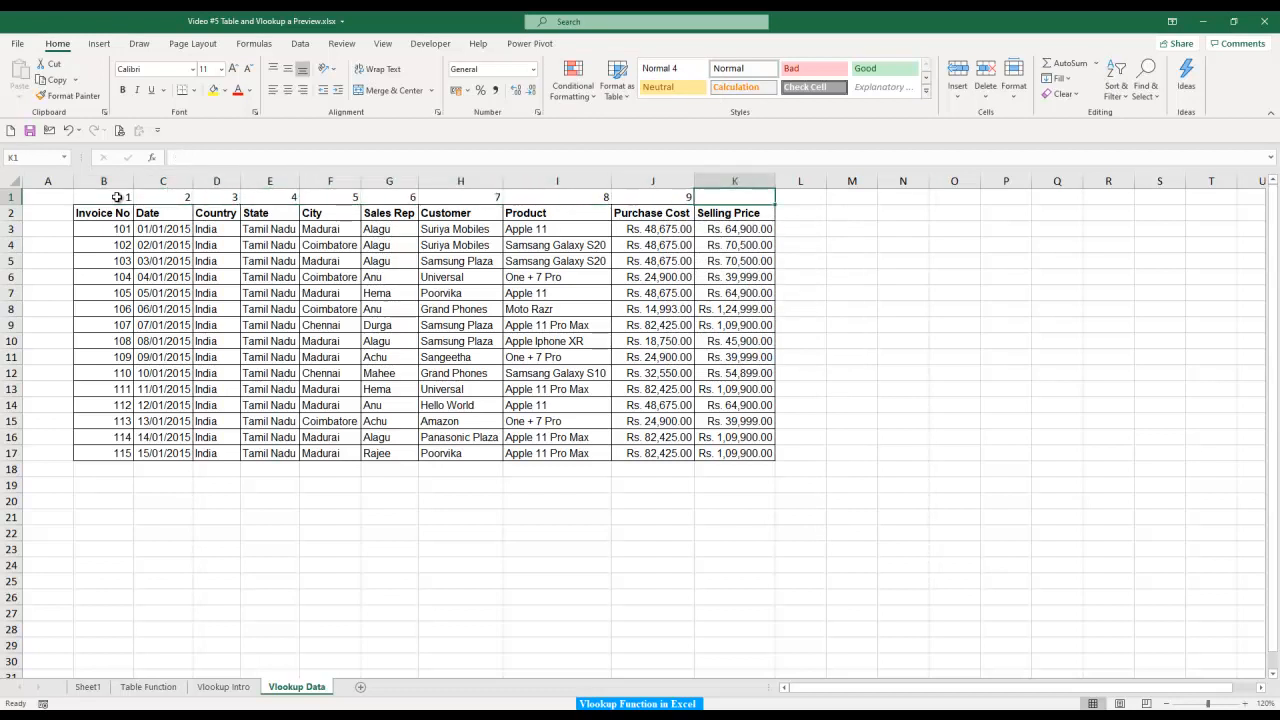
text(10)
key(Return)
- Center the column numbers in B1:K1
key(Up)
key(ctrl+shift+Left)
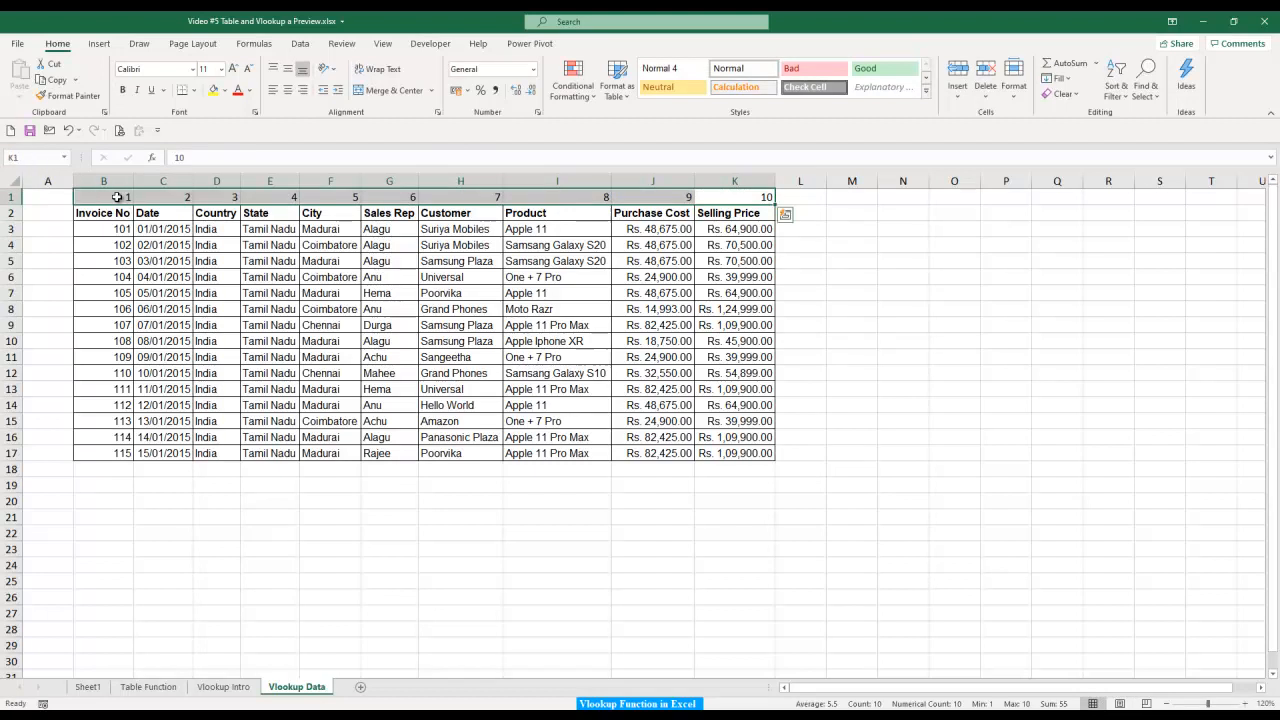
click(294, 90)
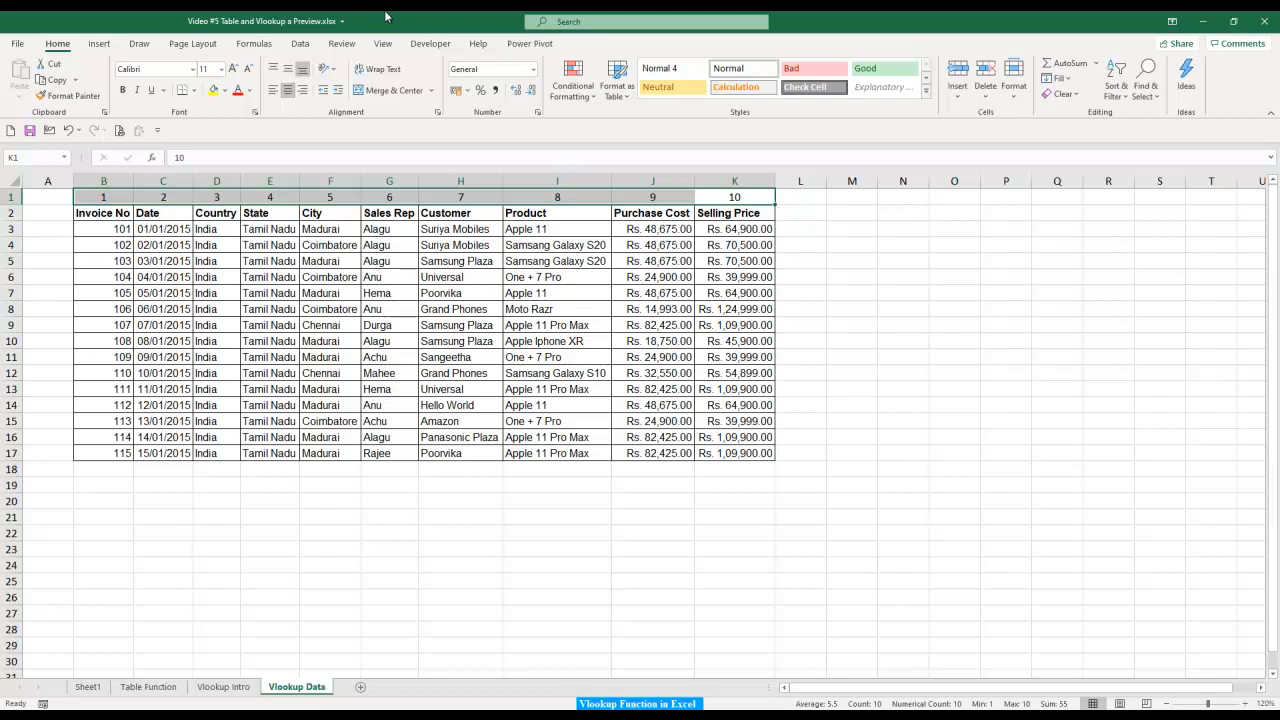
- Select the Invoice No column of the table, and copy its header cell B2
click(115, 213)
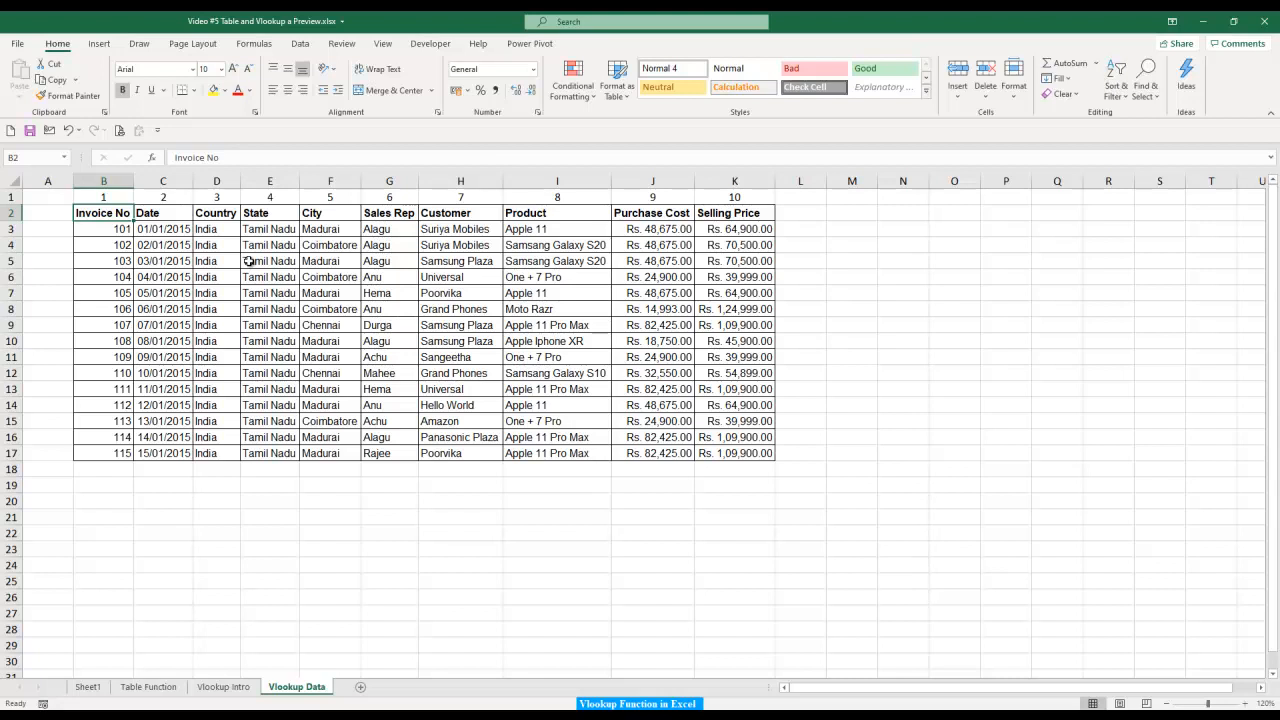
key(ctrl+shift+Down)
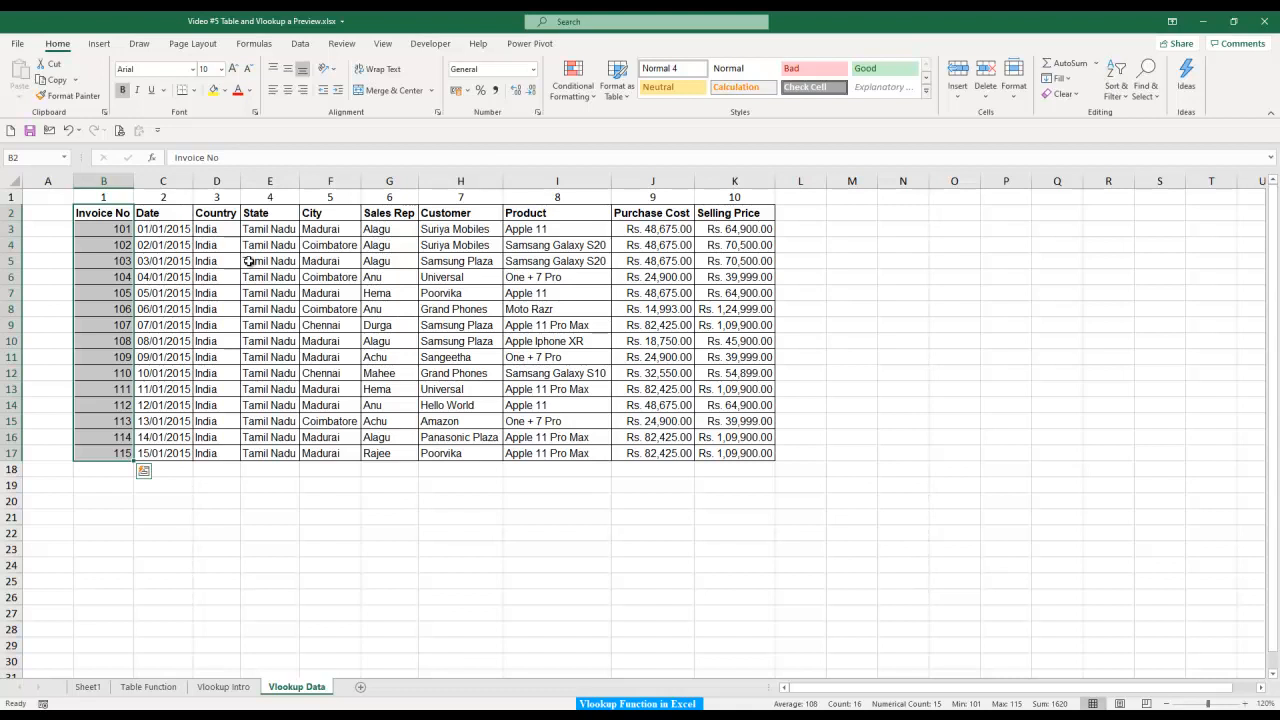
key(ctrl+shift+Up)
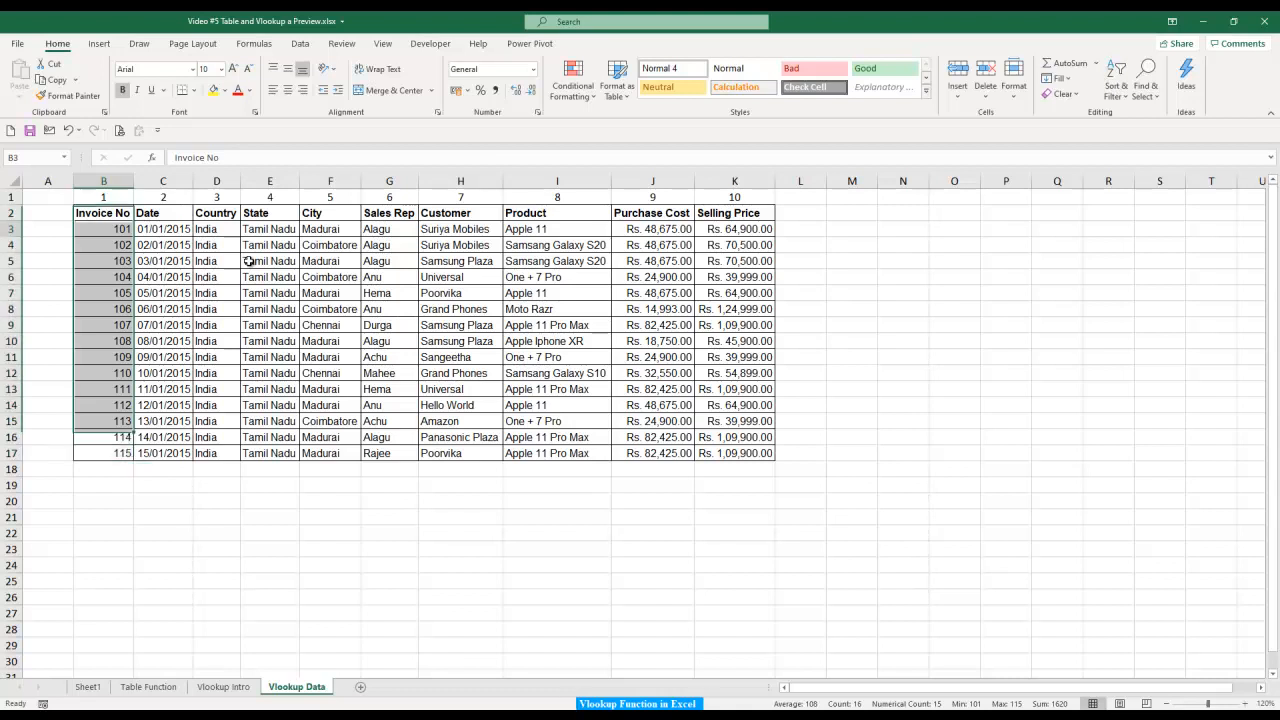
key(ctrl+c)
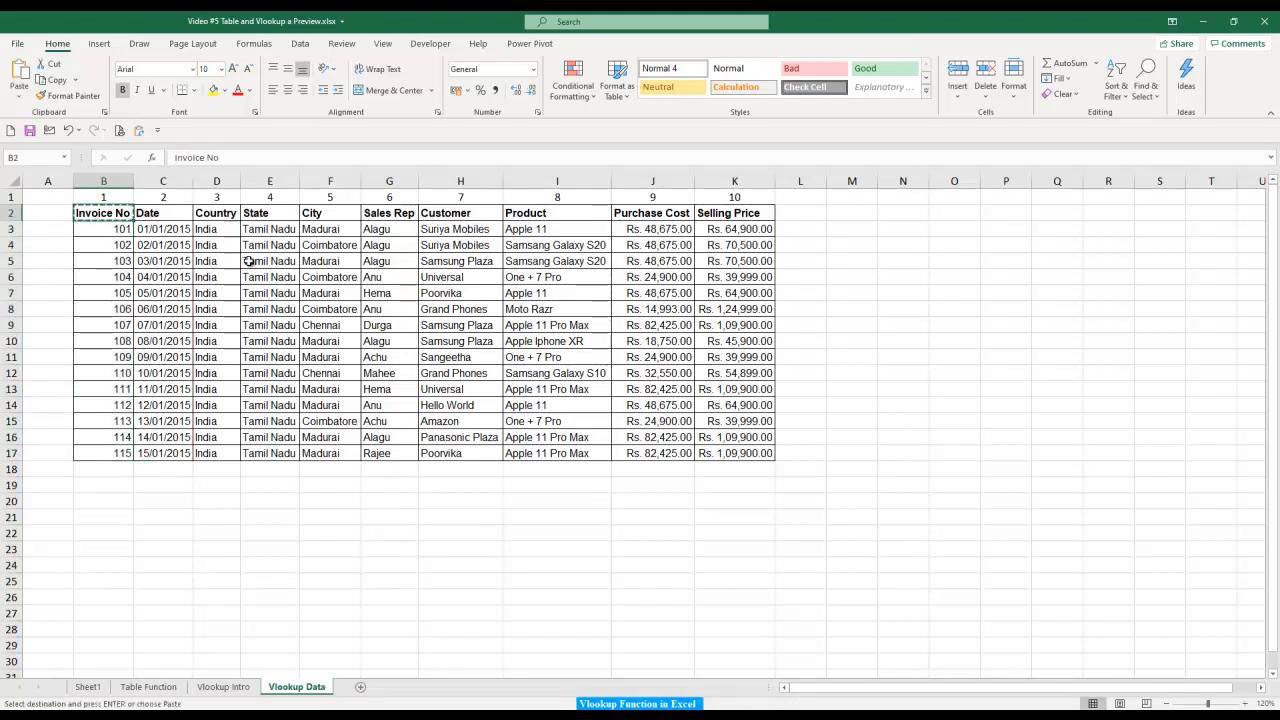
- Add a blank worksheet after Vlookup Data, and undo the centering of the row 1 numbers
click(361, 687)
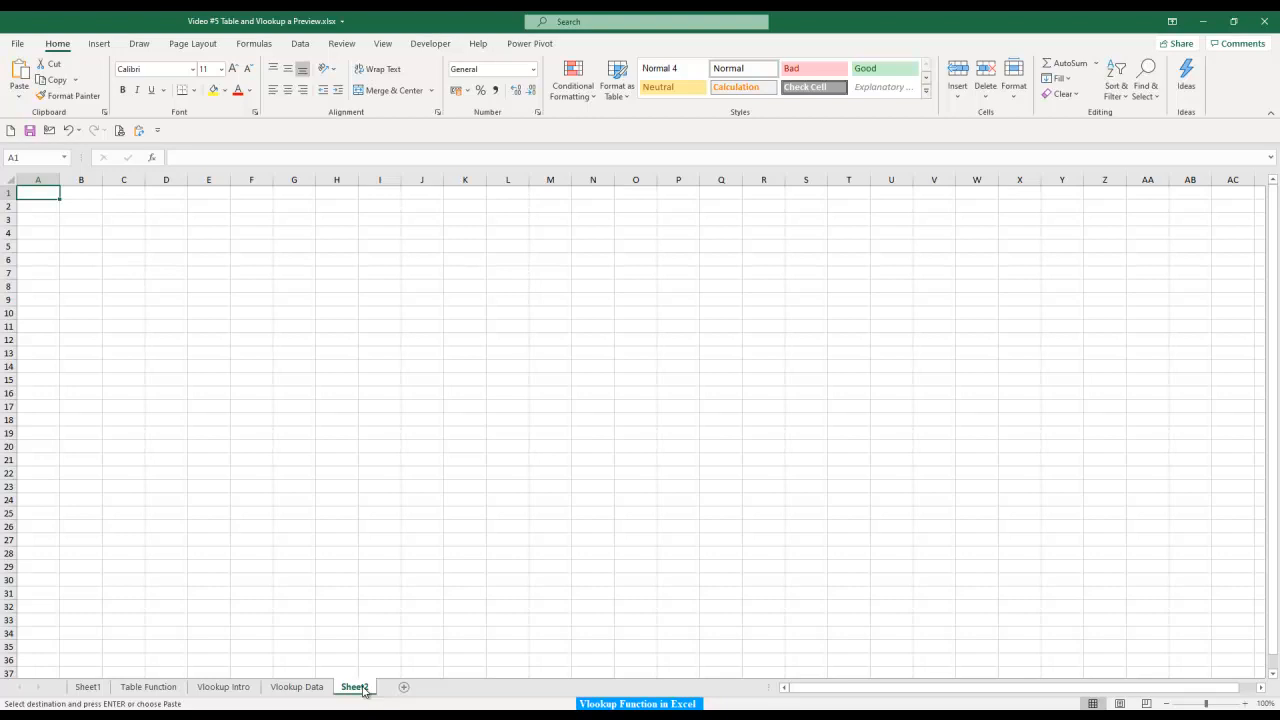
key(ctrl+Page_Up)
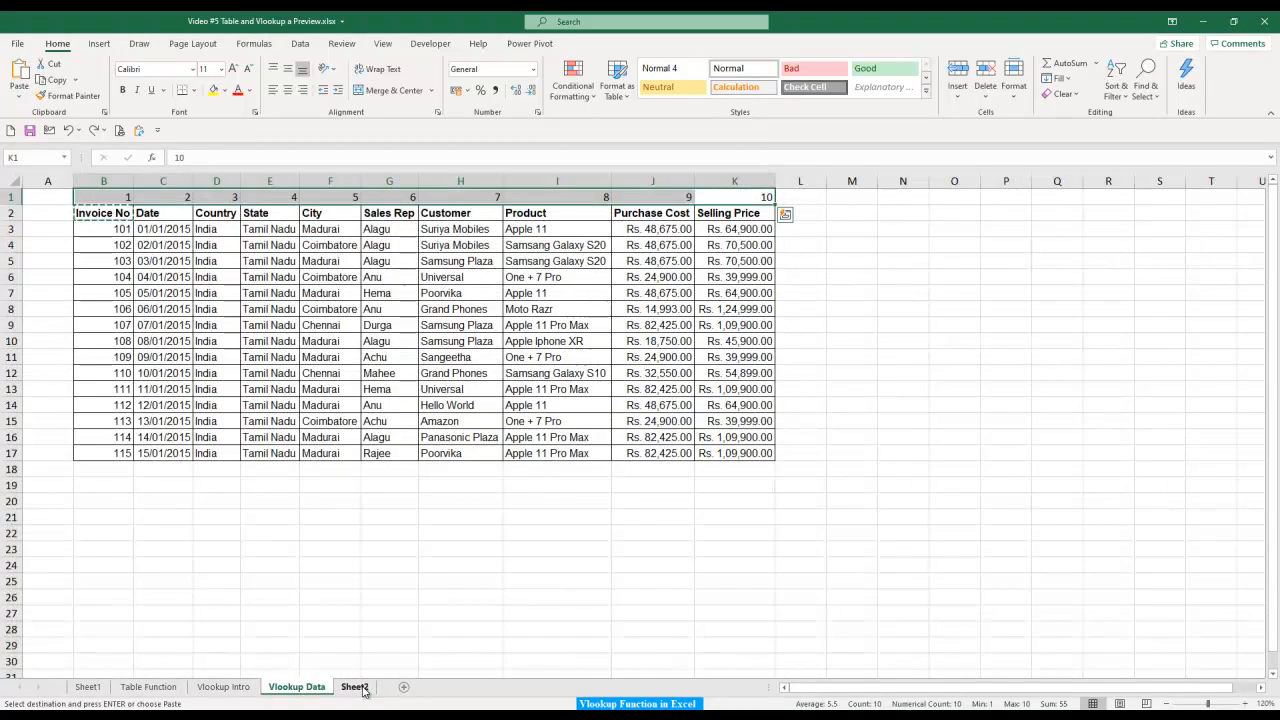
- Delete the blank worksheet Sheet2
click(356, 687)
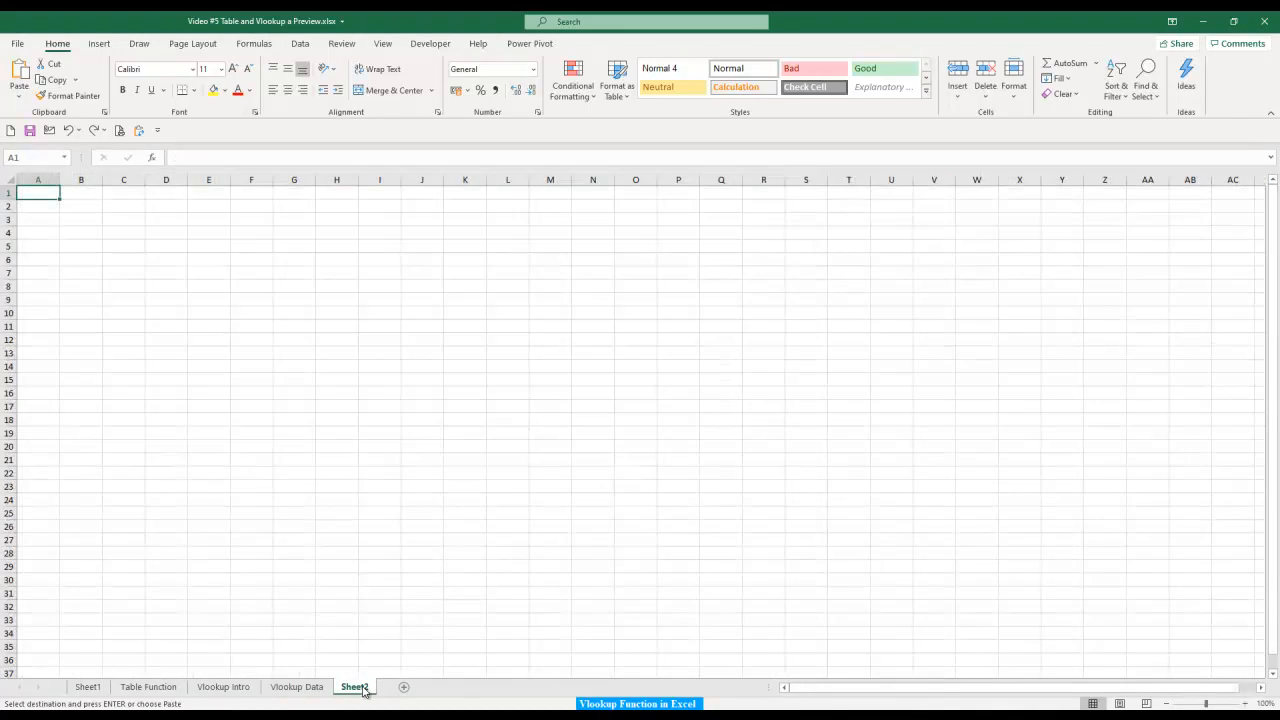
right_click(358, 688)
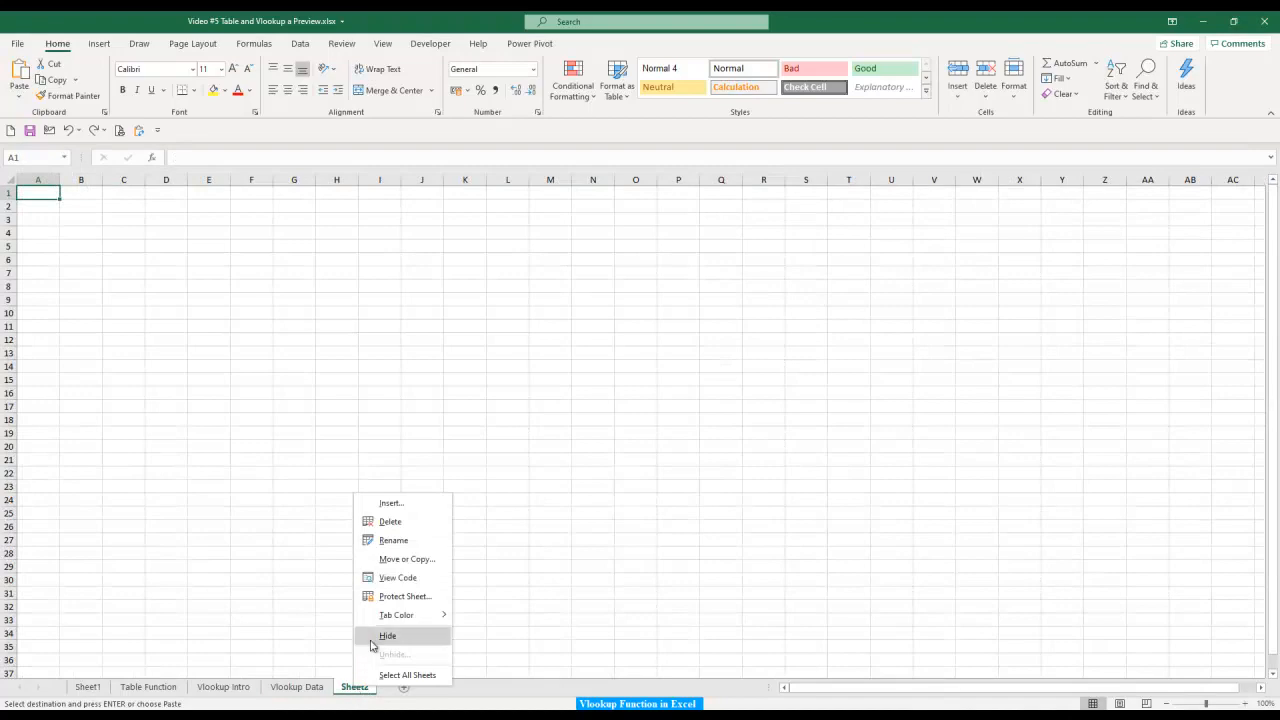
click(391, 522)
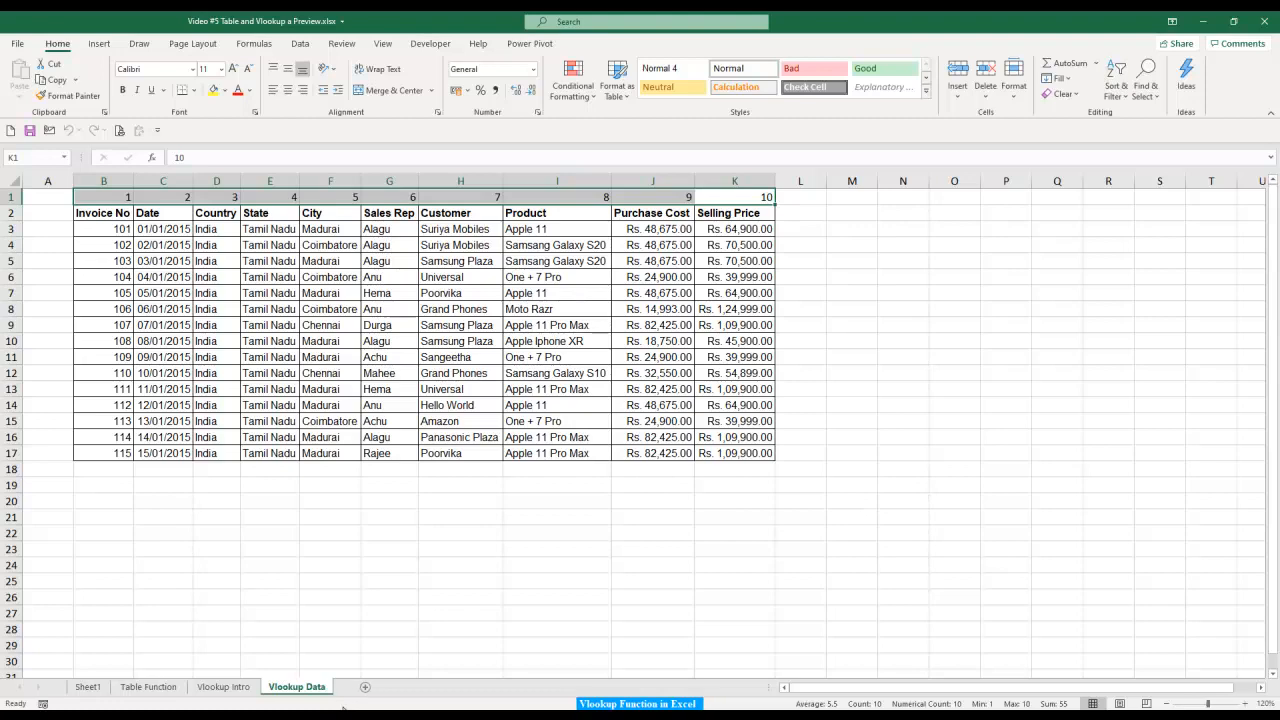
- Add a worksheet named Vlookup Output after the Vlookup Data sheet
key(shift+F11)
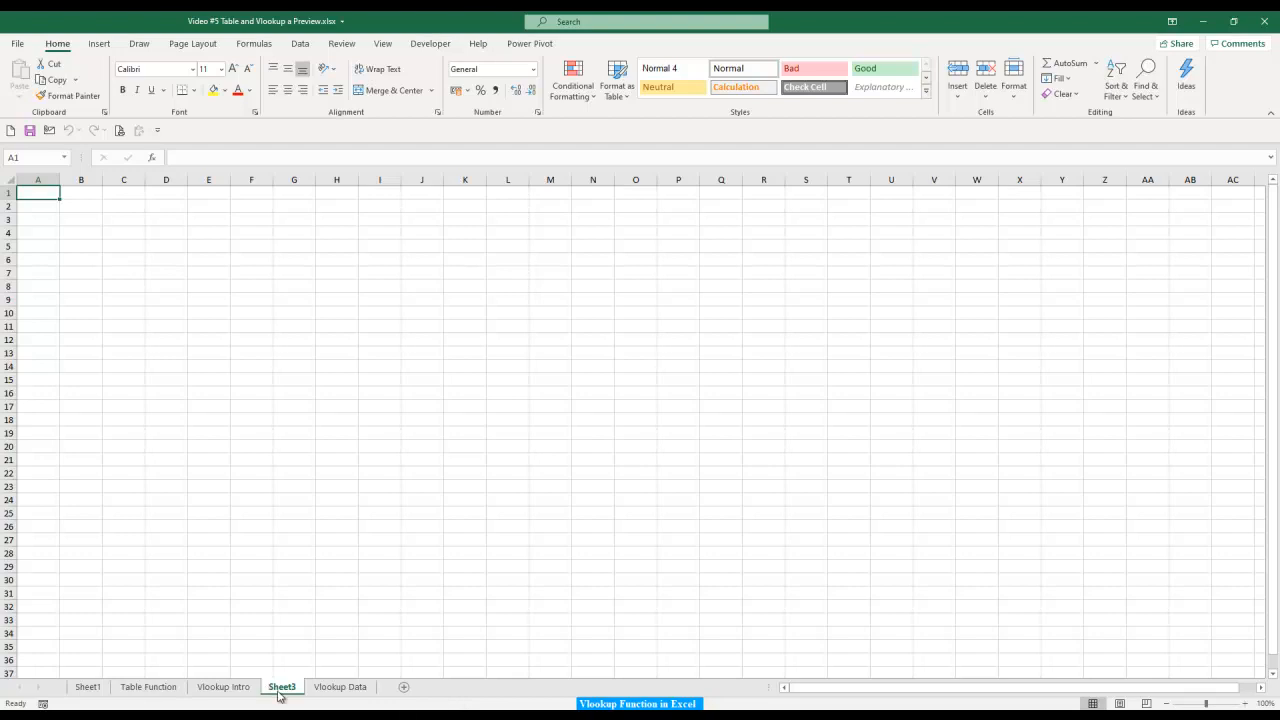
drag(279, 692, 388, 684)
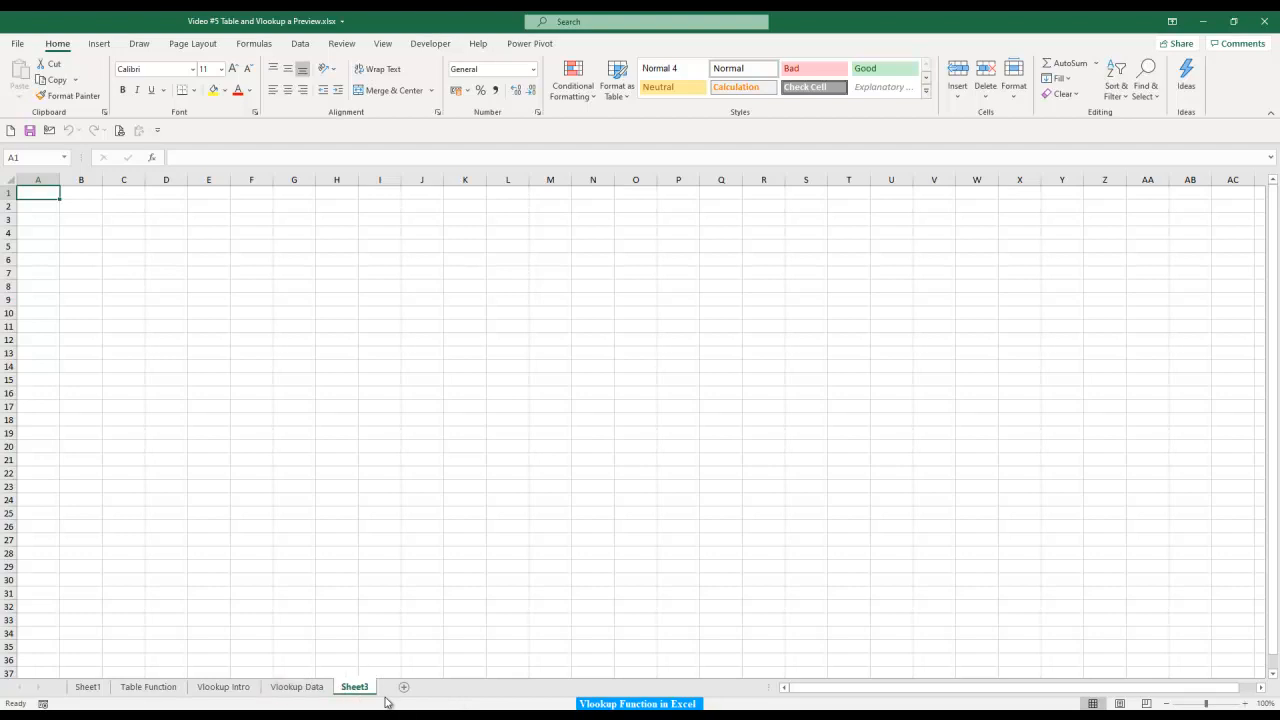
right_click(362, 688)
click(399, 540)
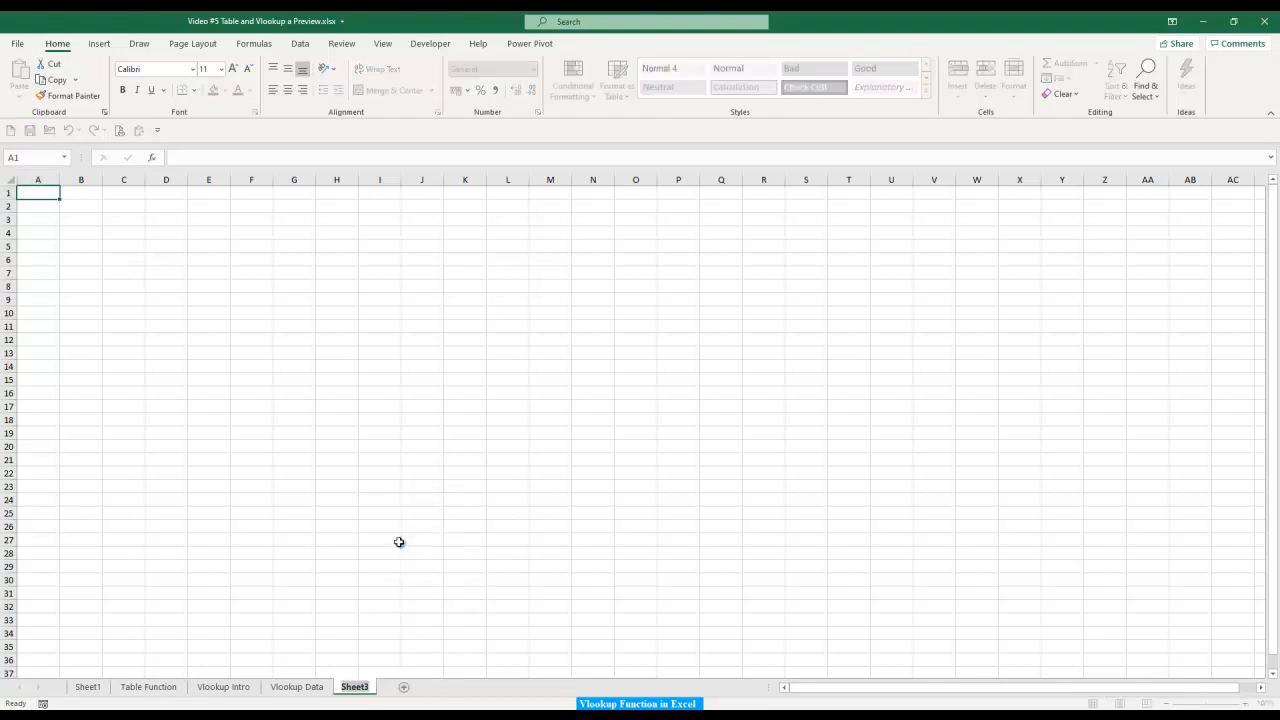
key(BackSpace)
text(Vlookup Output)
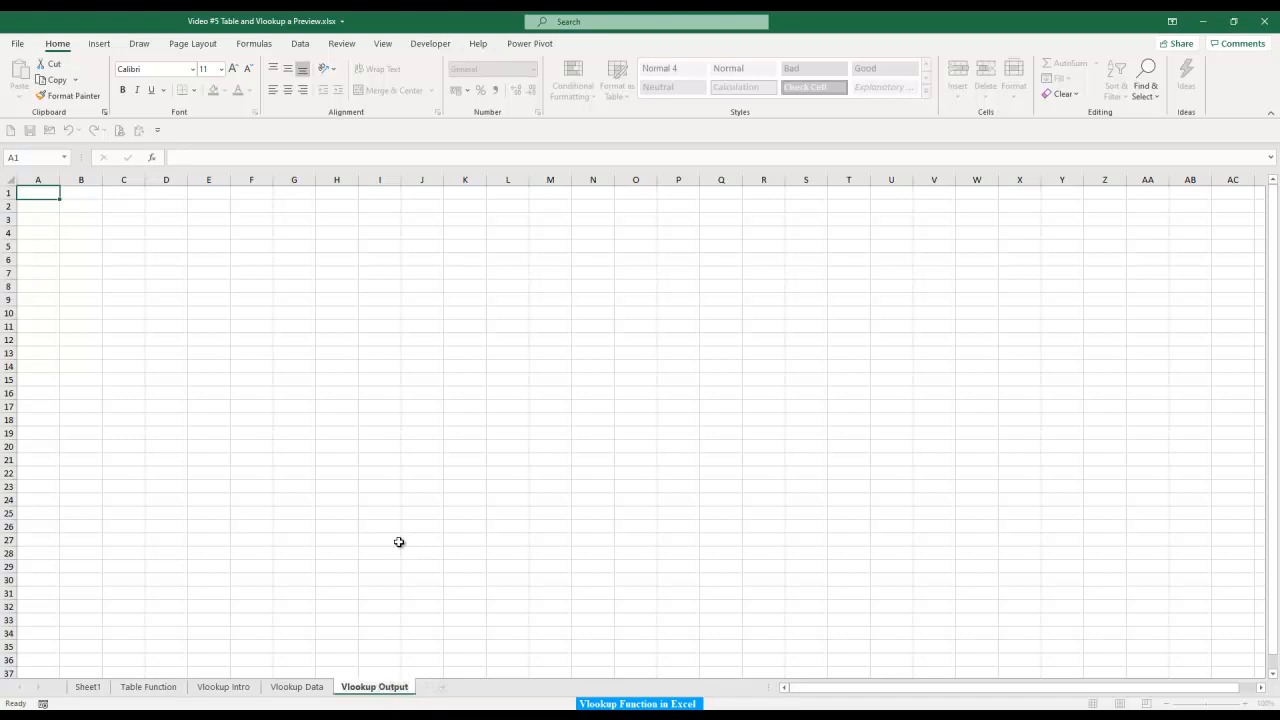
key(Return)
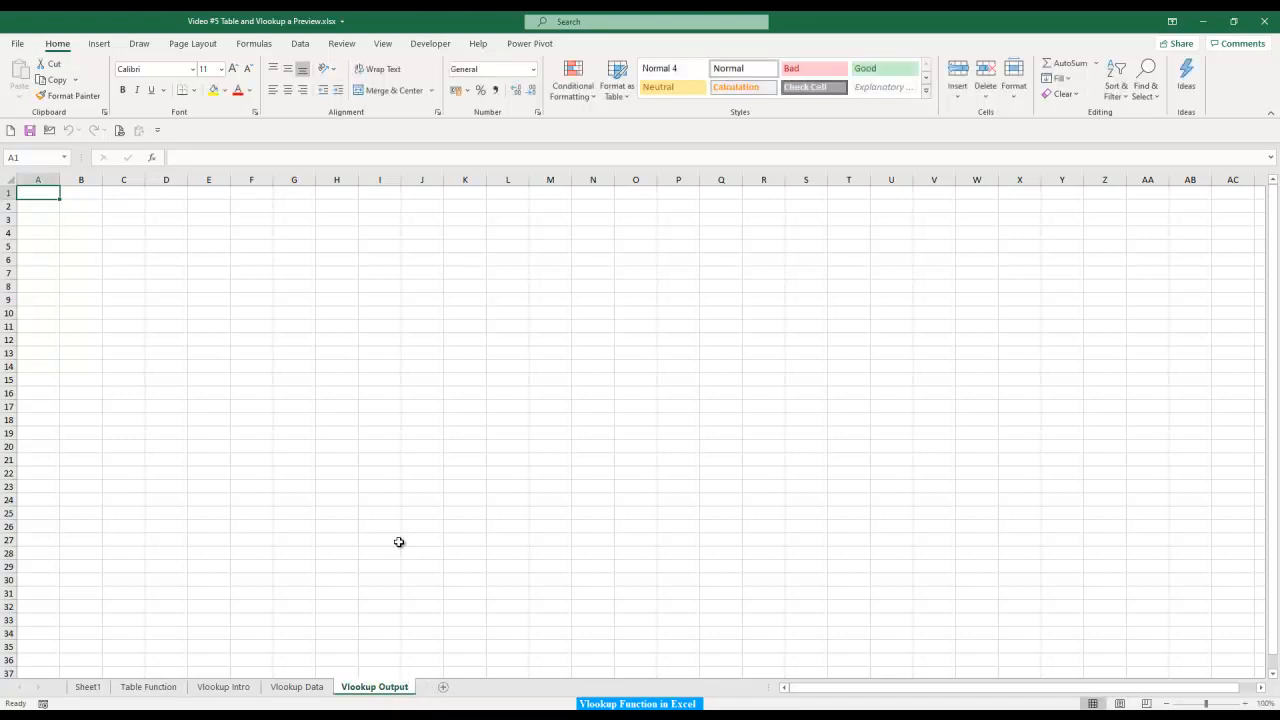
- Merge and center C2:R2, and enter the title "Single Column Dynamic Vlookup" in it
click(131, 206)
drag(131, 206, 779, 210)
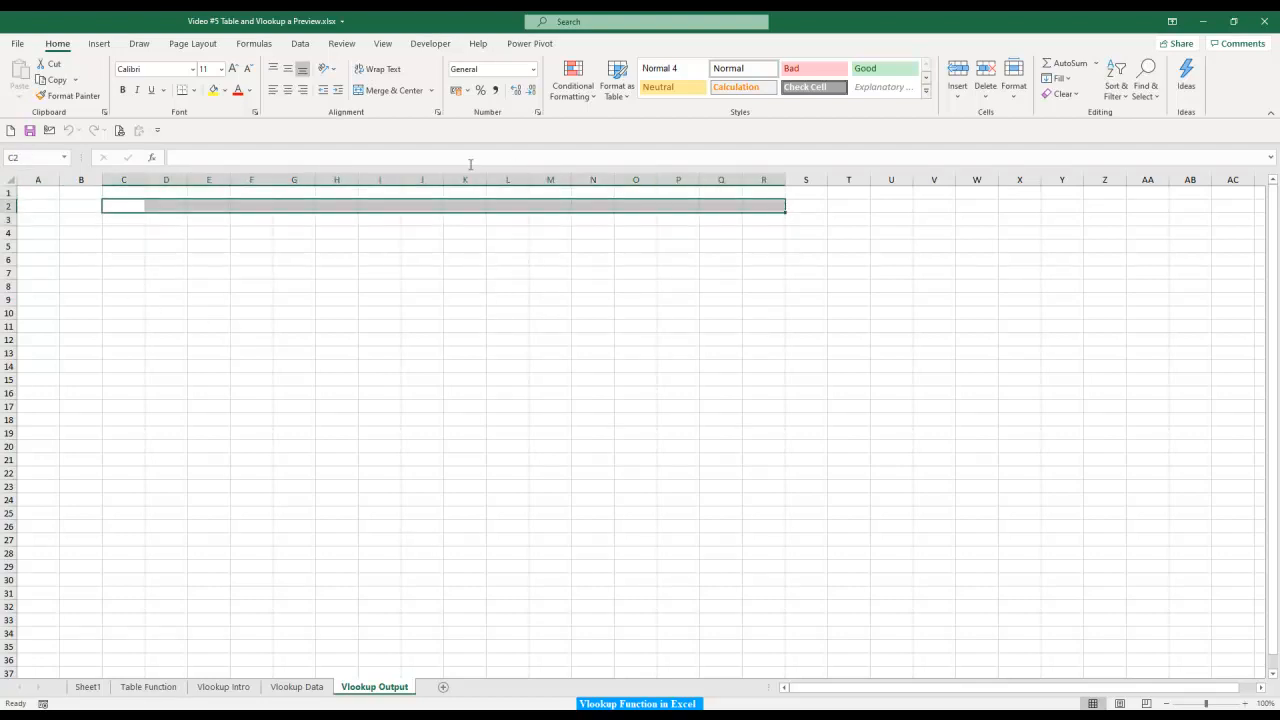
click(405, 91)
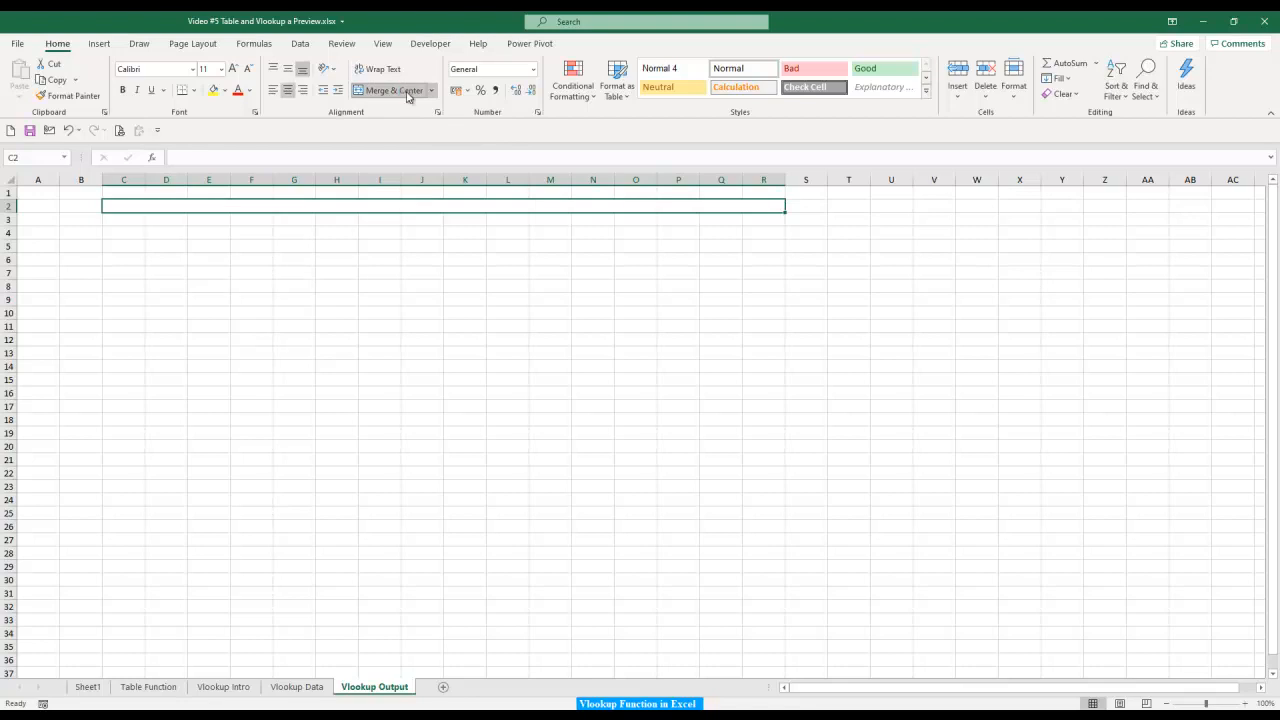
text(Single )
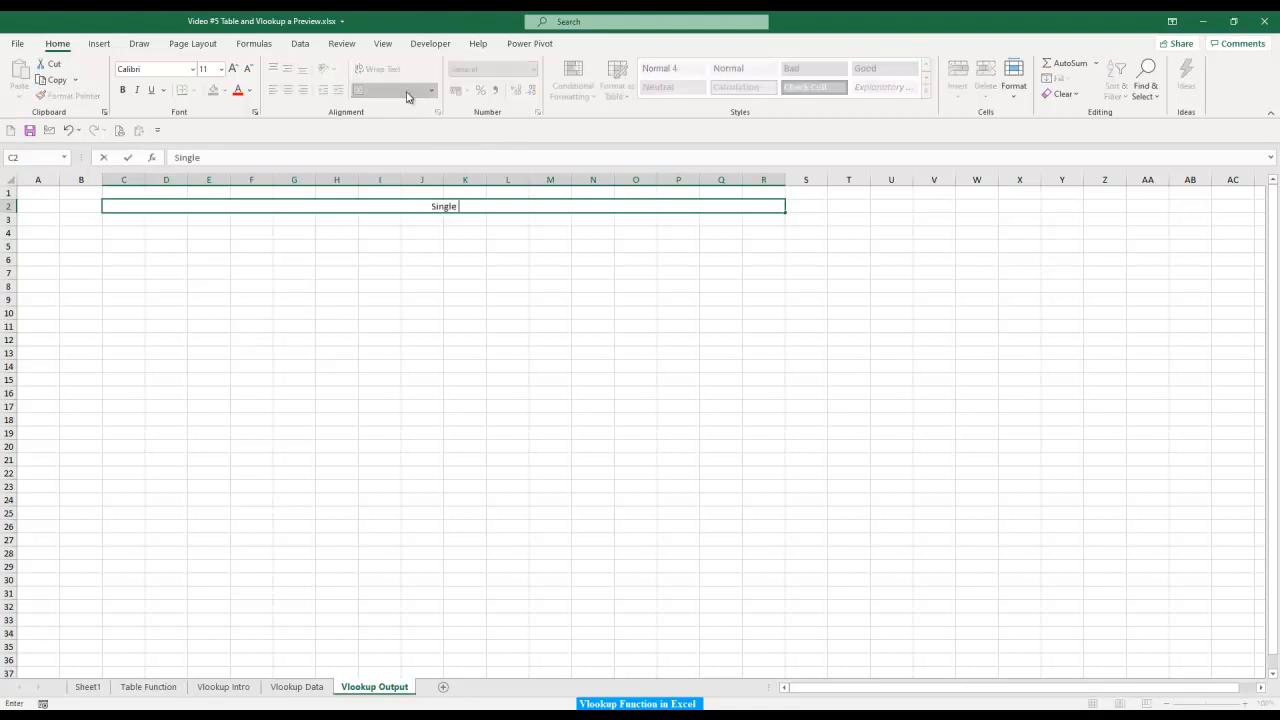
text(Column Dynamic Vlo)
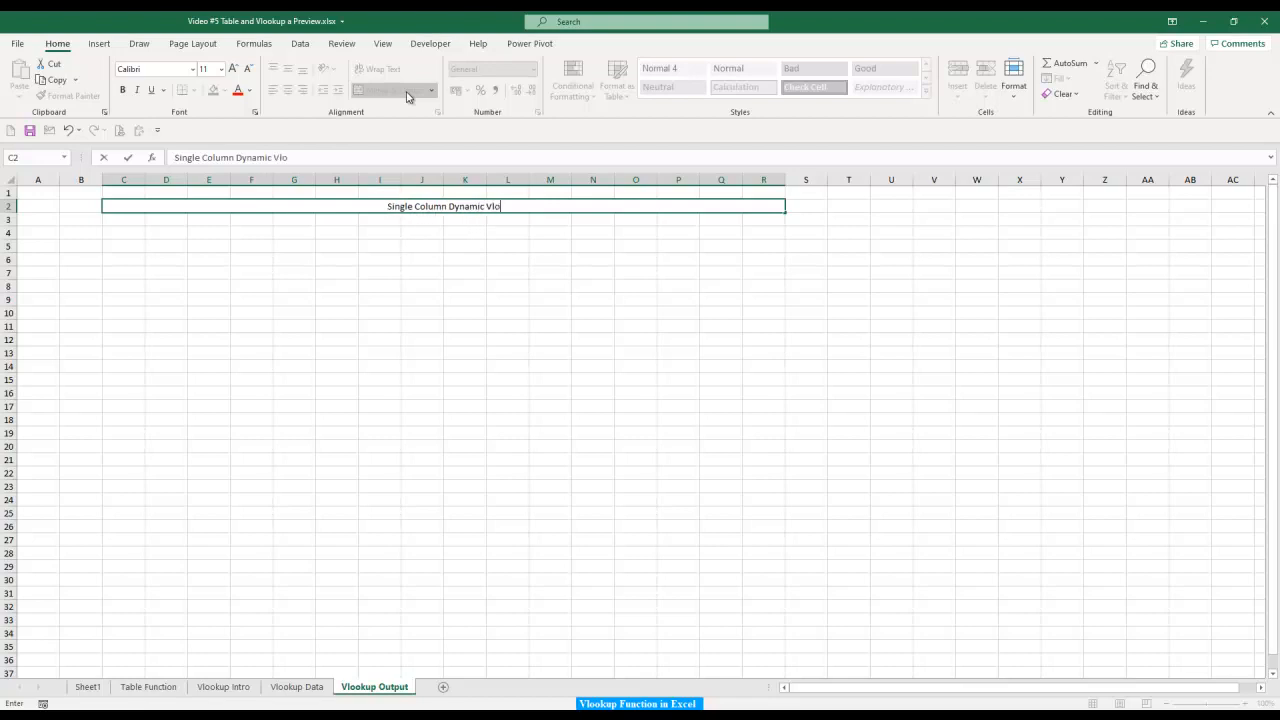
text(okup)
key(Return)
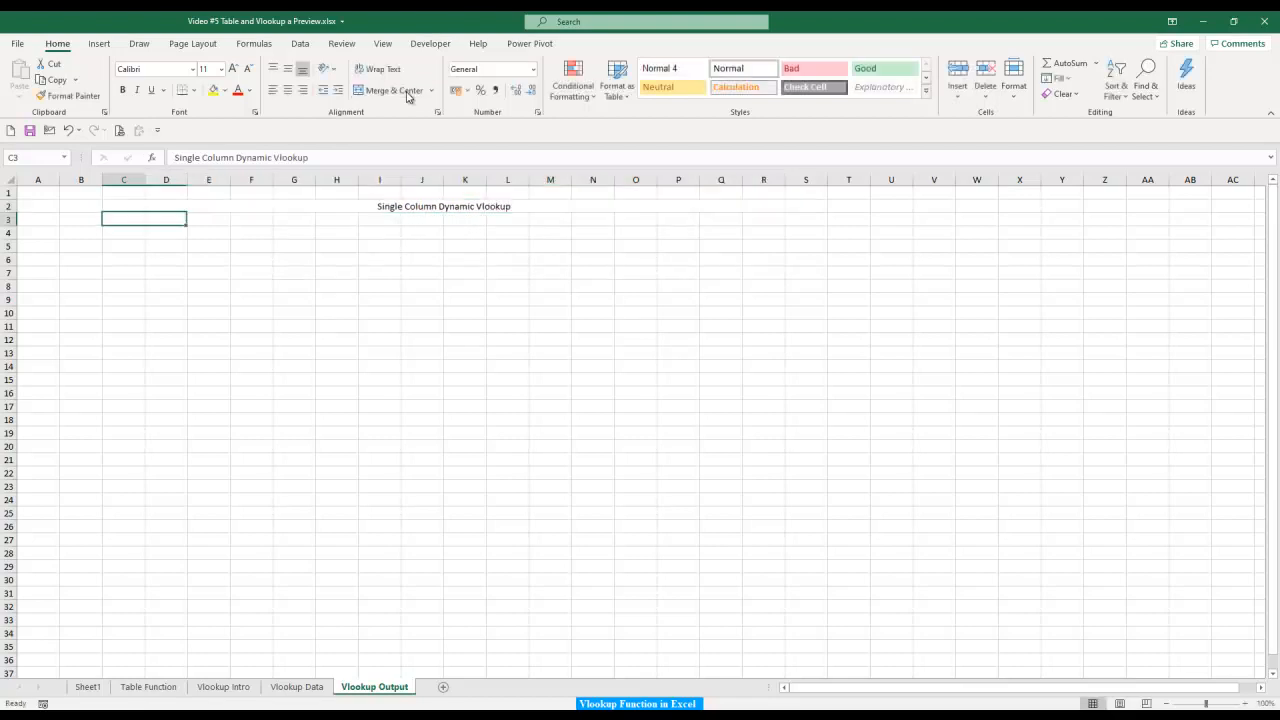
- Make the title in the merged cell C2 bold
key(Up)
click(406, 91)
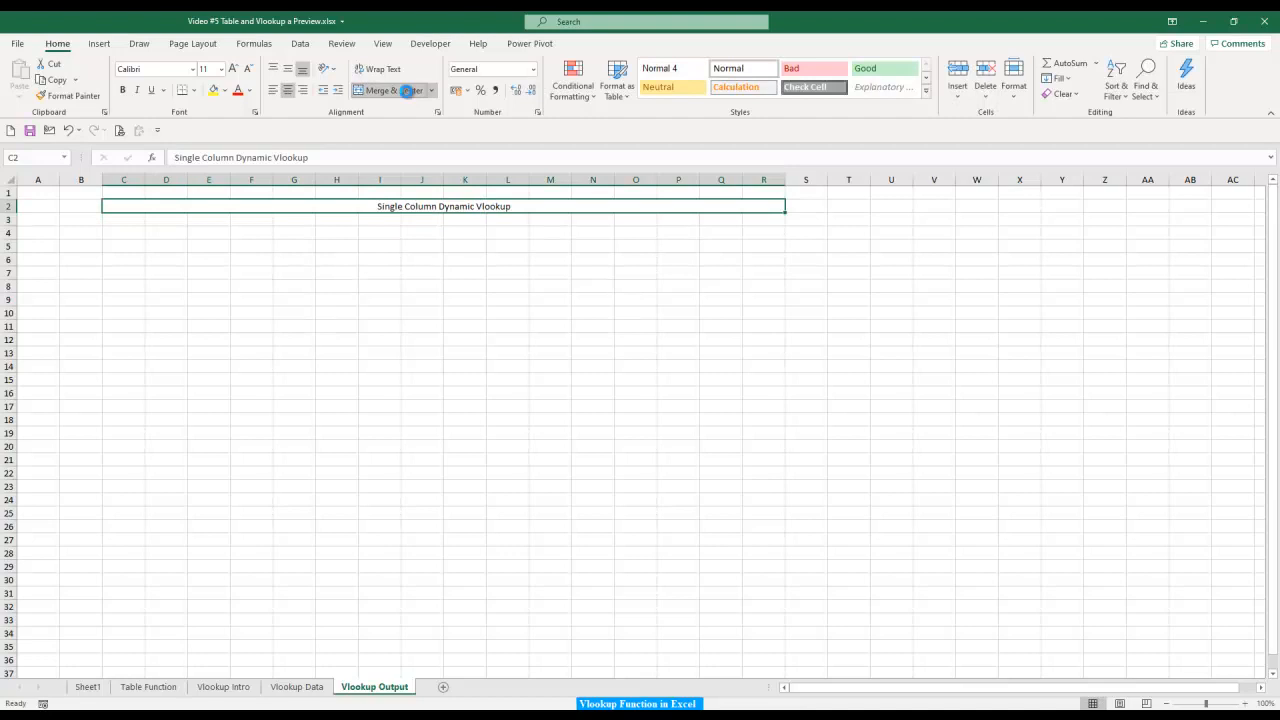
key(ctrl+b)
scroll(612, 383, up, 2)
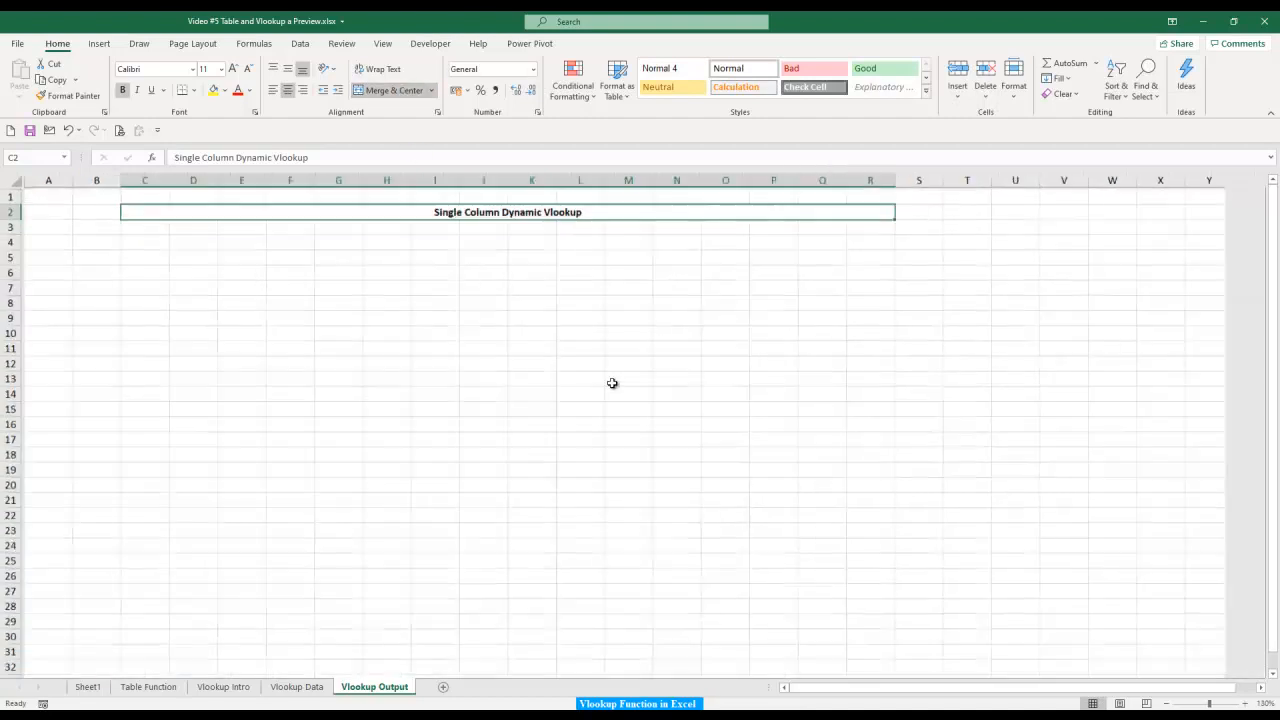
scroll(612, 383, up, 1)
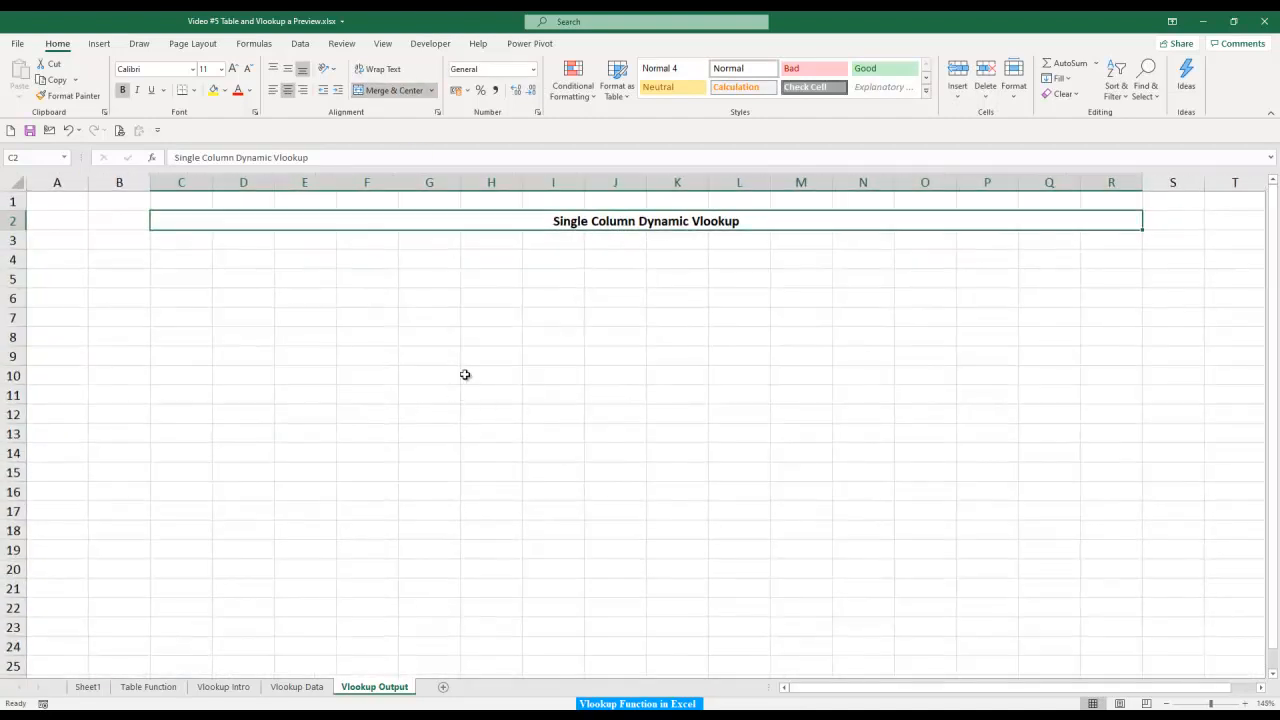
- Unmerge the title row and merge and center the title across C2:J2 instead
click(379, 90)
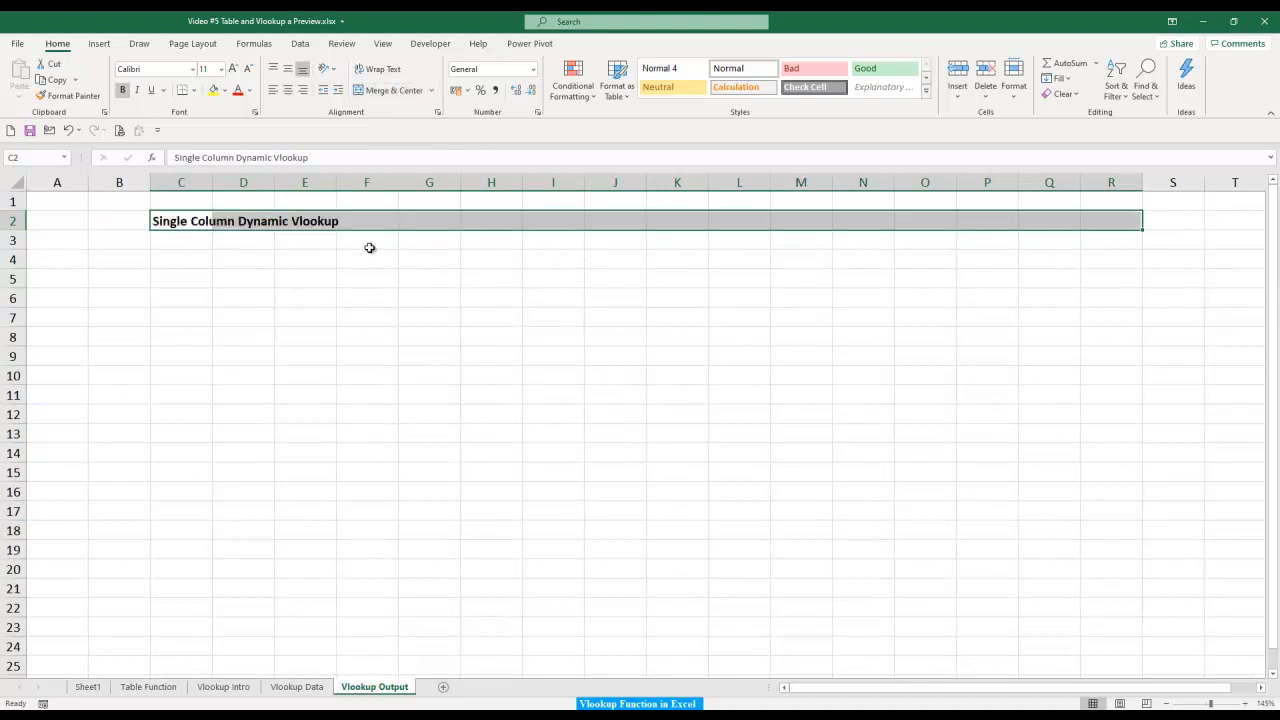
key(ctrl+shift+Left)
key(shift+Right)
key(shift+Right)
key(shift+Right)
key(shift+Right)
key(shift+Right)
key(shift+Right)
key(shift+Right)
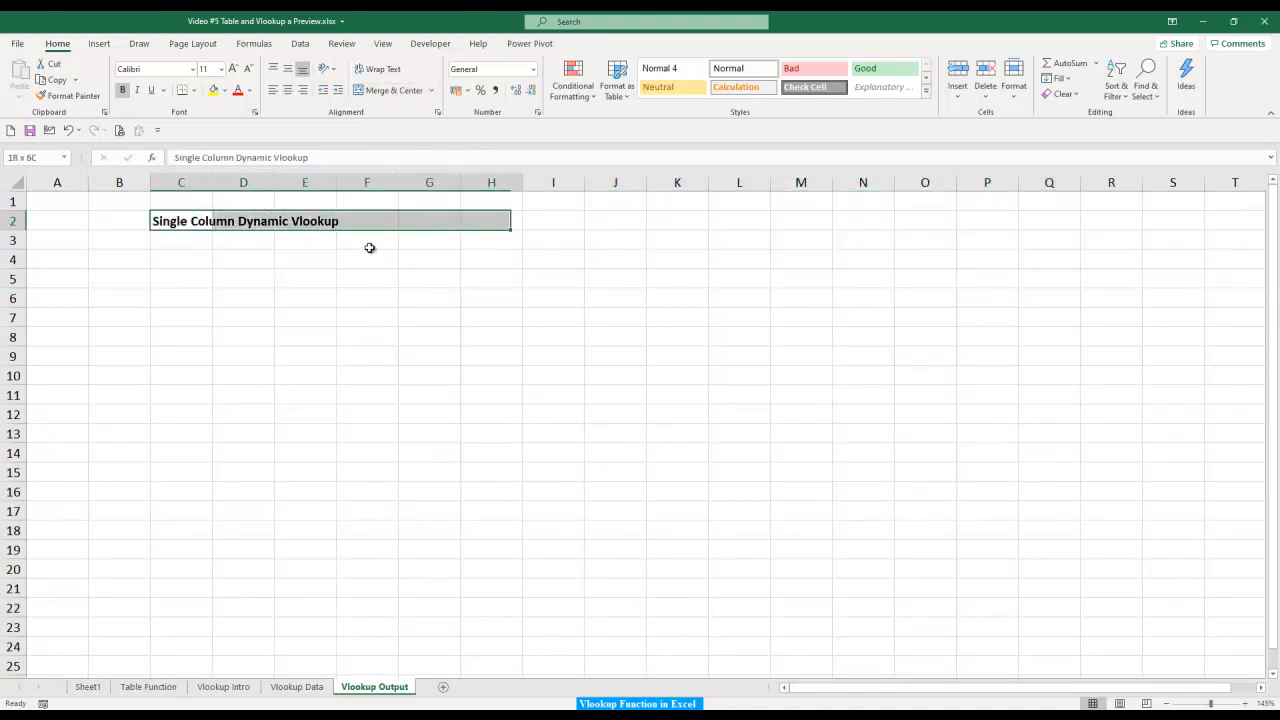
click(404, 93)
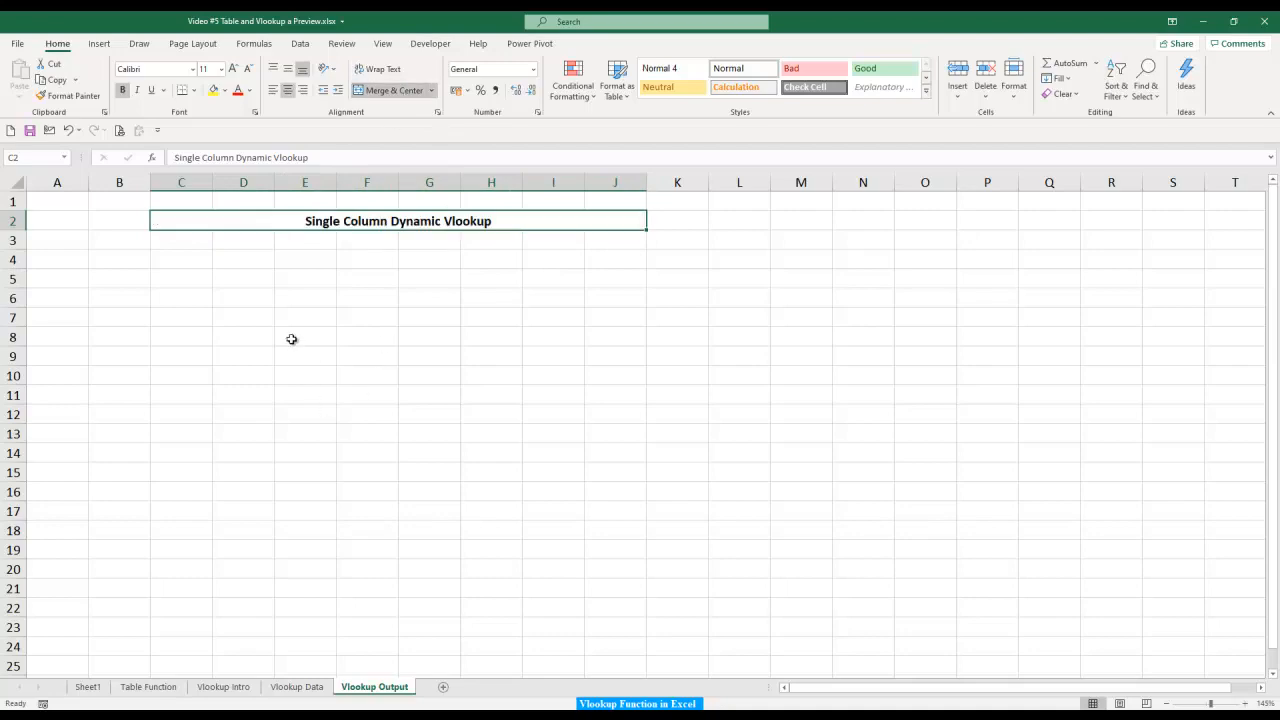
- Copy the Invoice No header from the Vlookup Data sheet to D4 of Vlookup Output and autofit column D
click(297, 686)
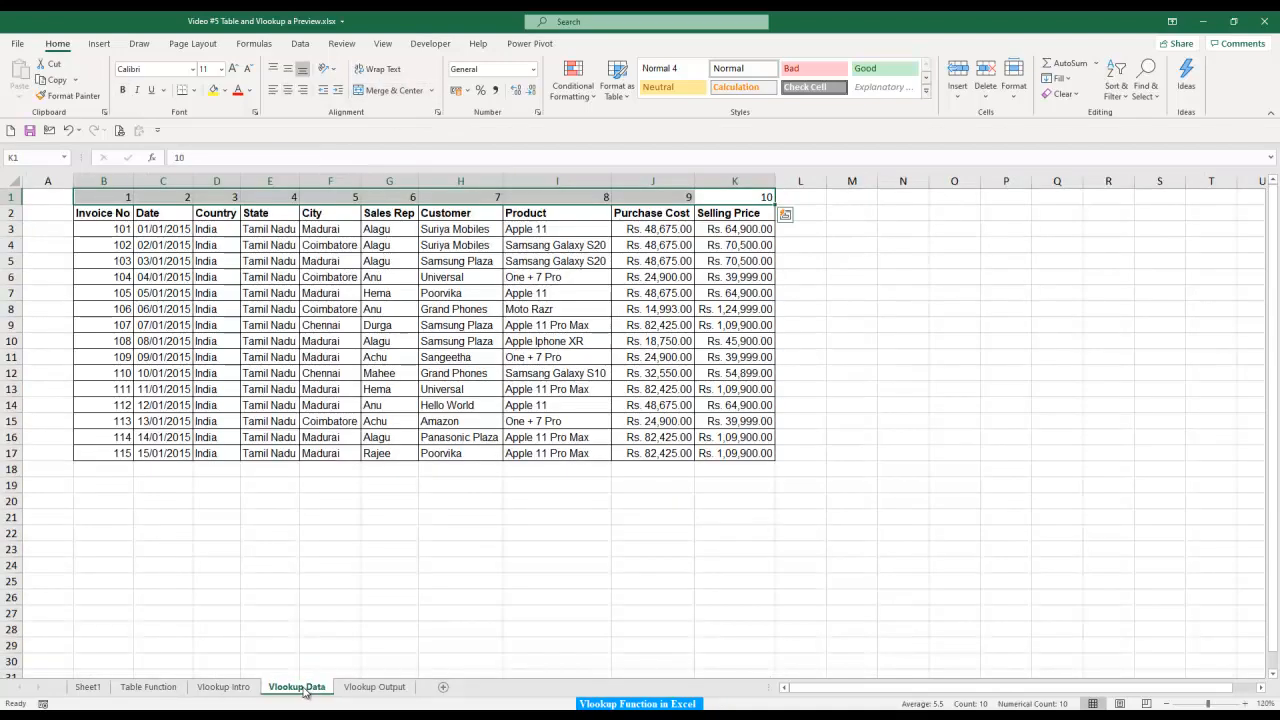
click(106, 213)
key(ctrl+c)
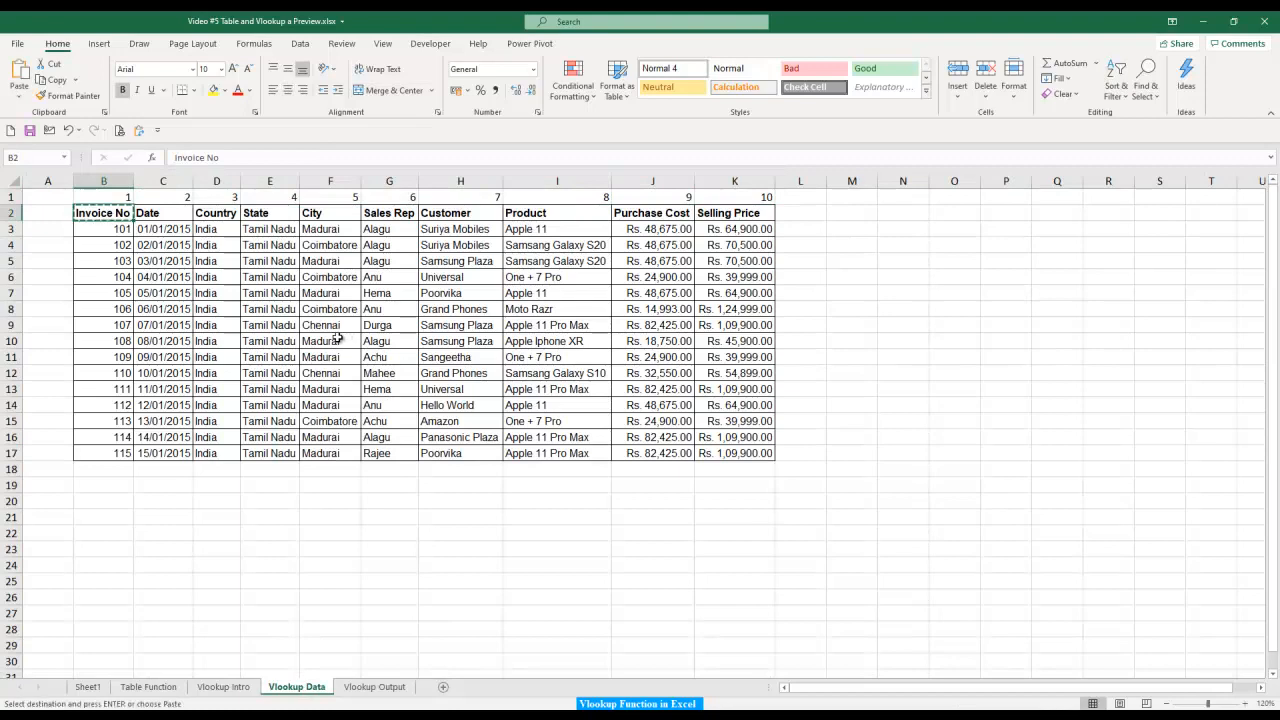
key(ctrl+Page_Down)
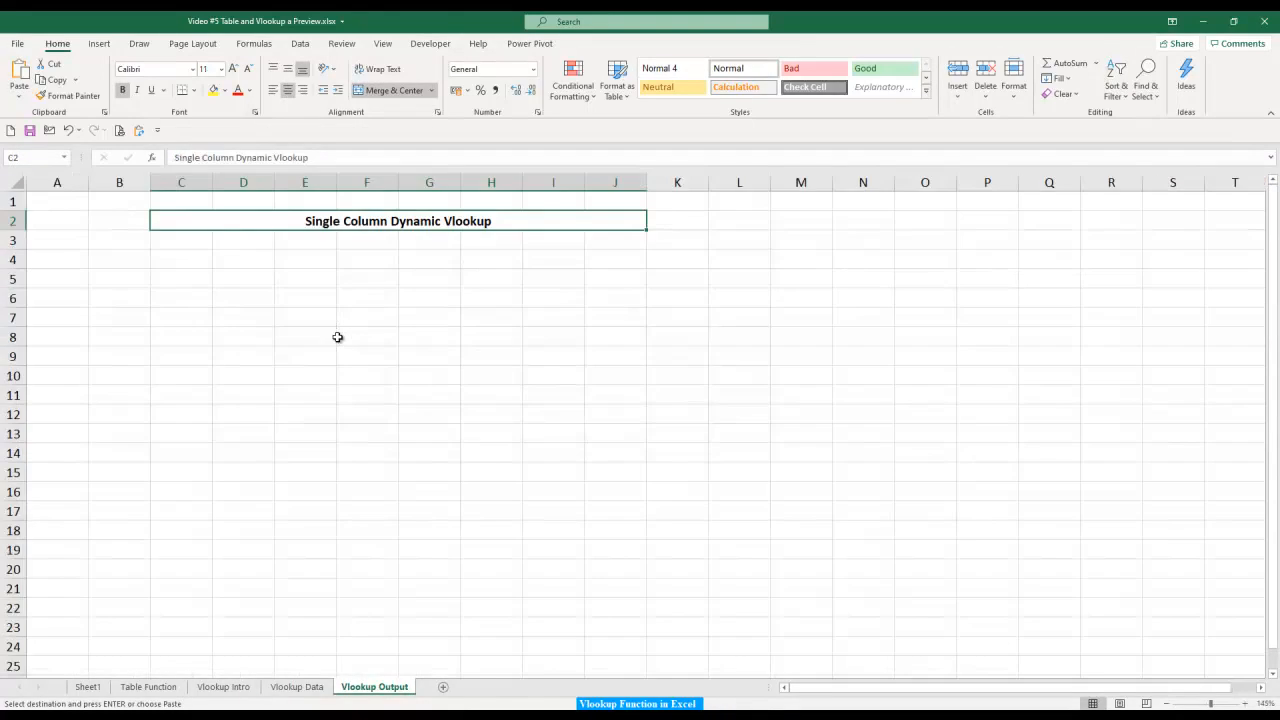
click(222, 263)
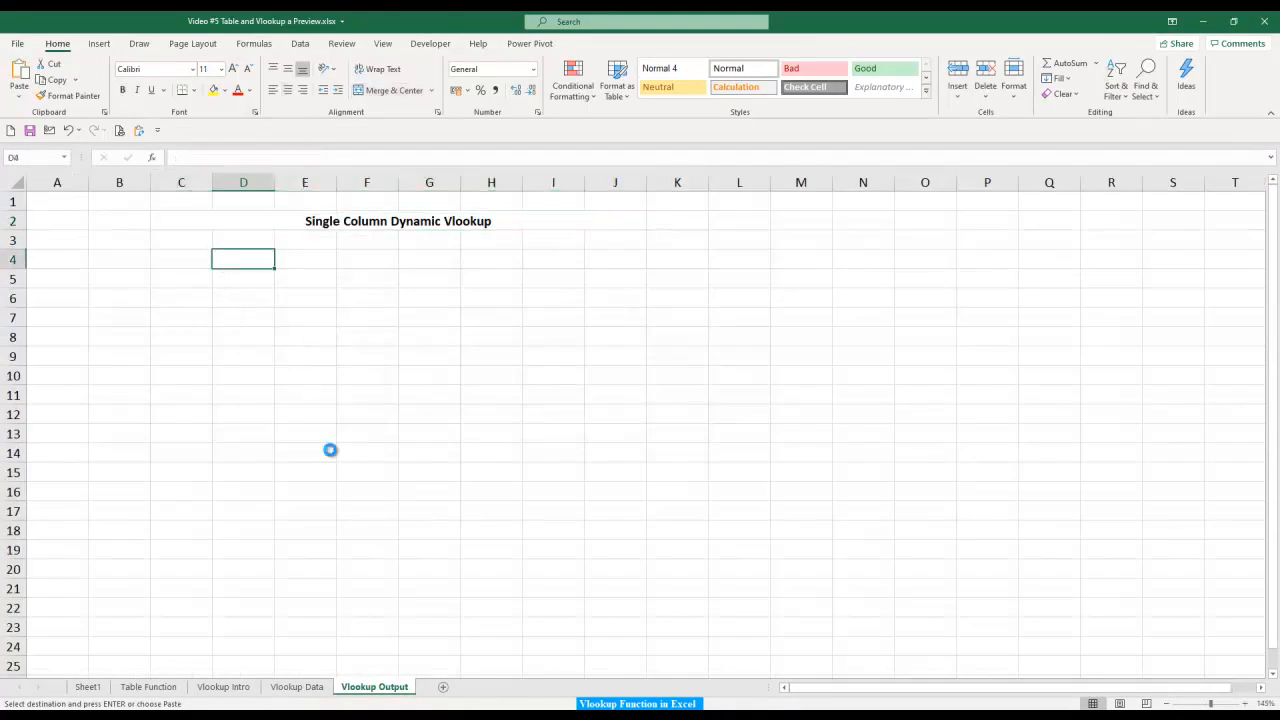
key(ctrl+v)
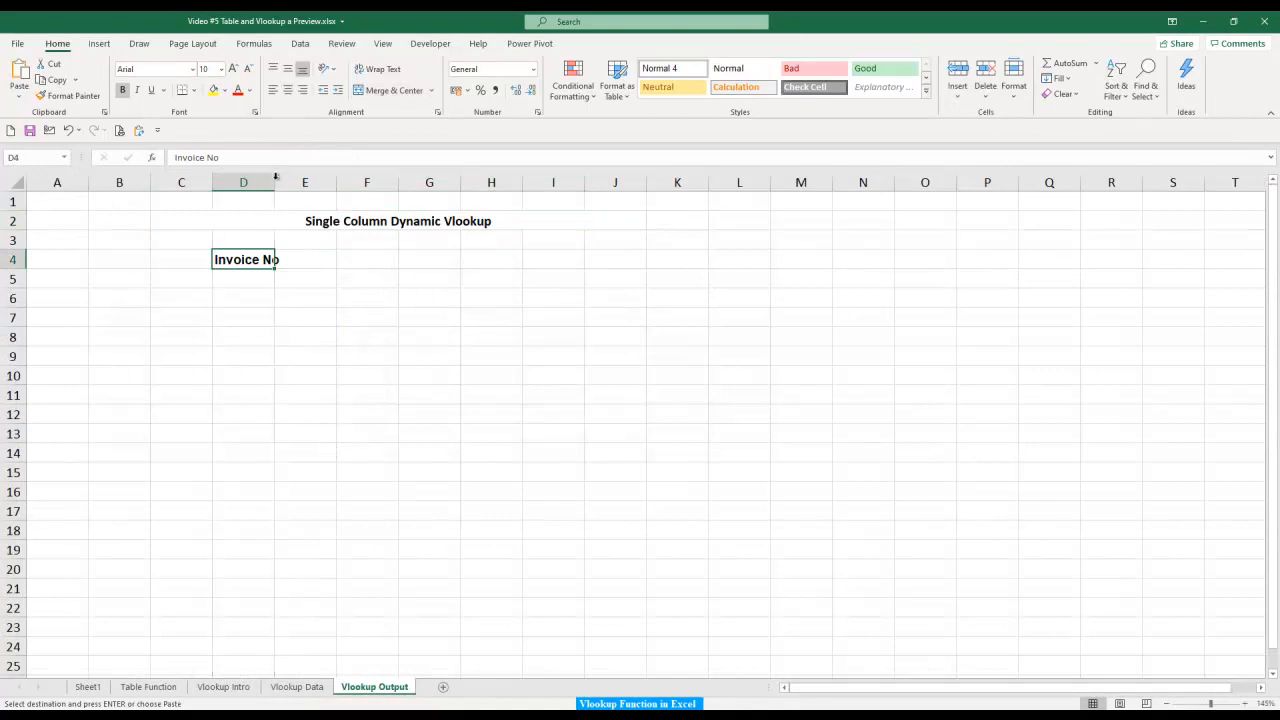
double_click(275, 178)
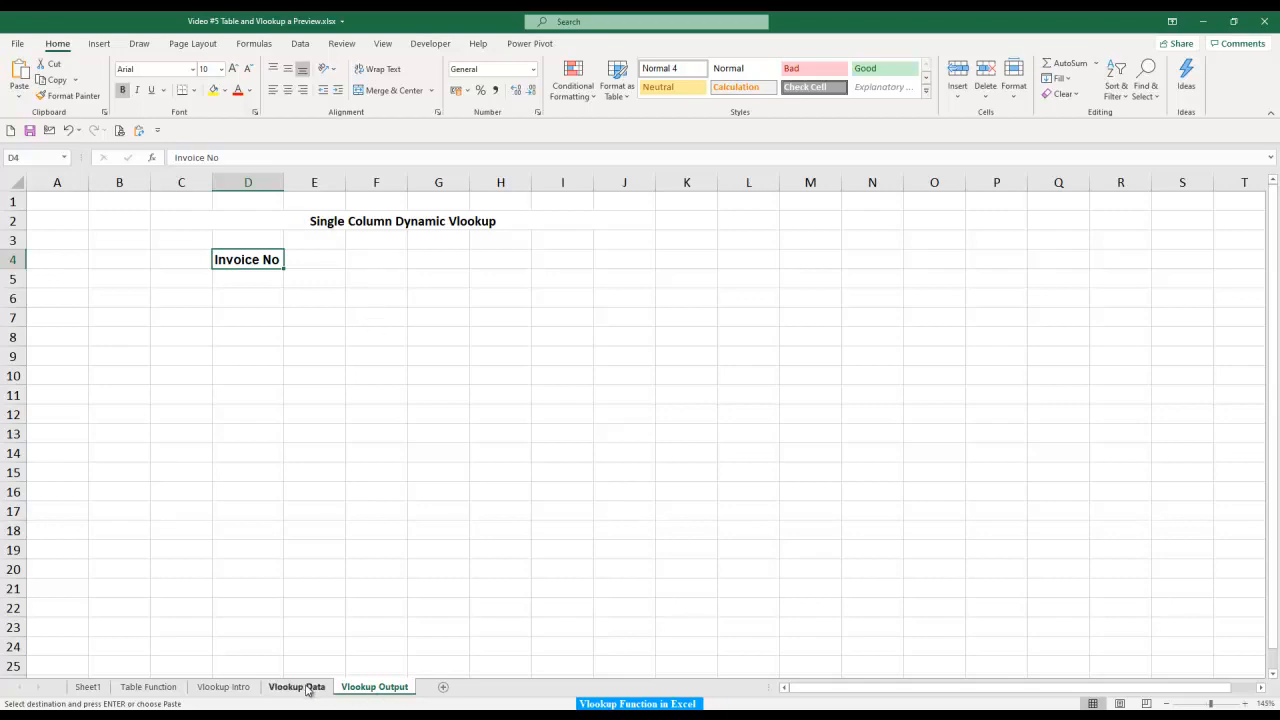
key(Escape)
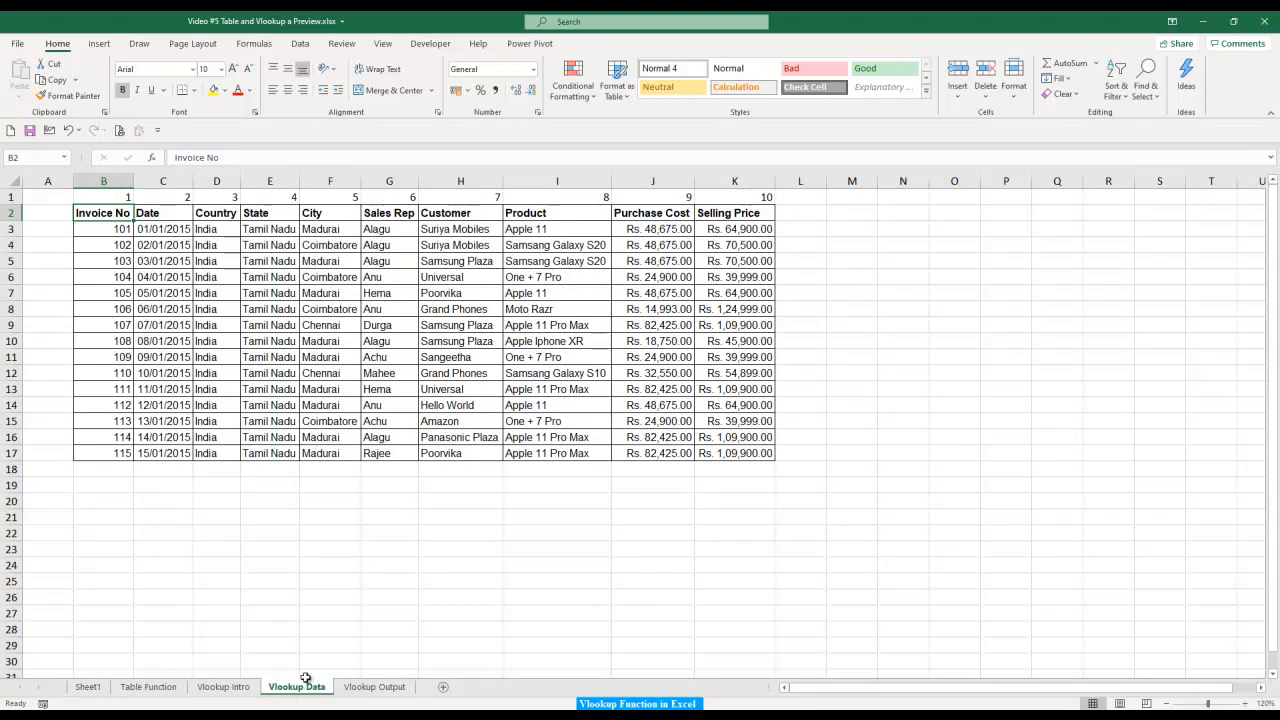
- Center the column numbers in B1:K1 above the table on the Vlookup Data sheet
key(Up)
key(ctrl+shift+Right)
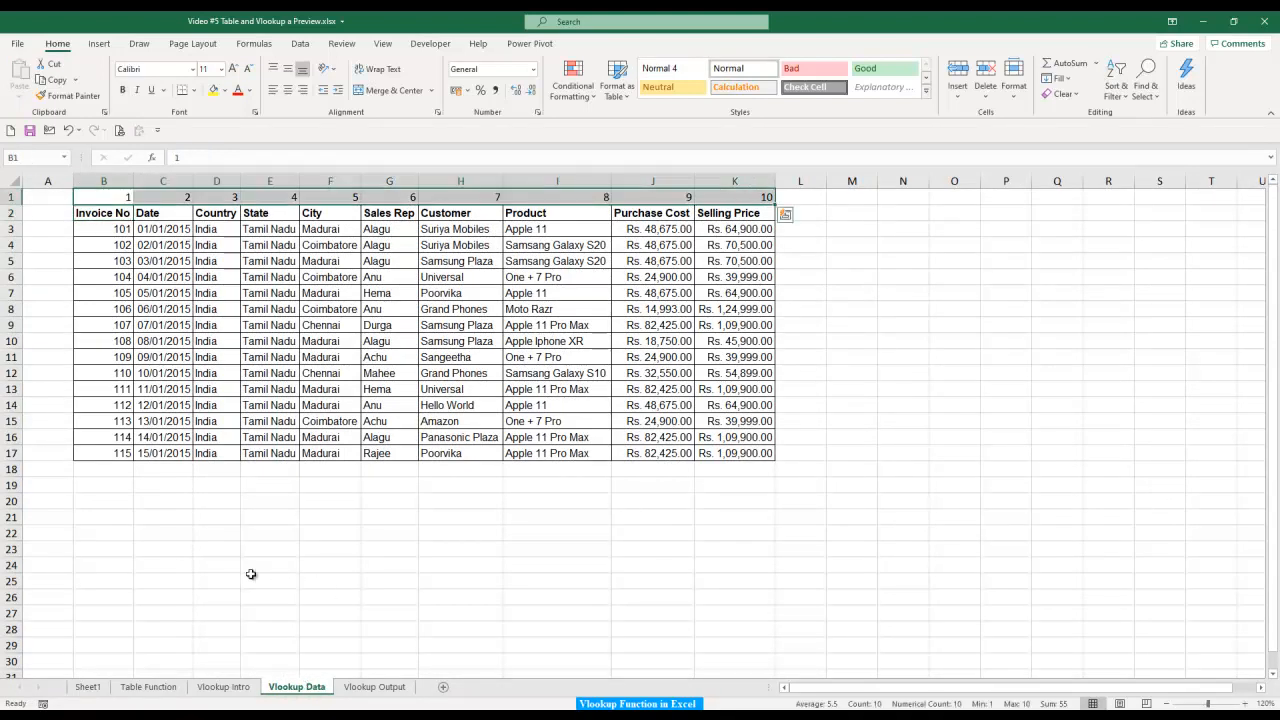
click(288, 90)
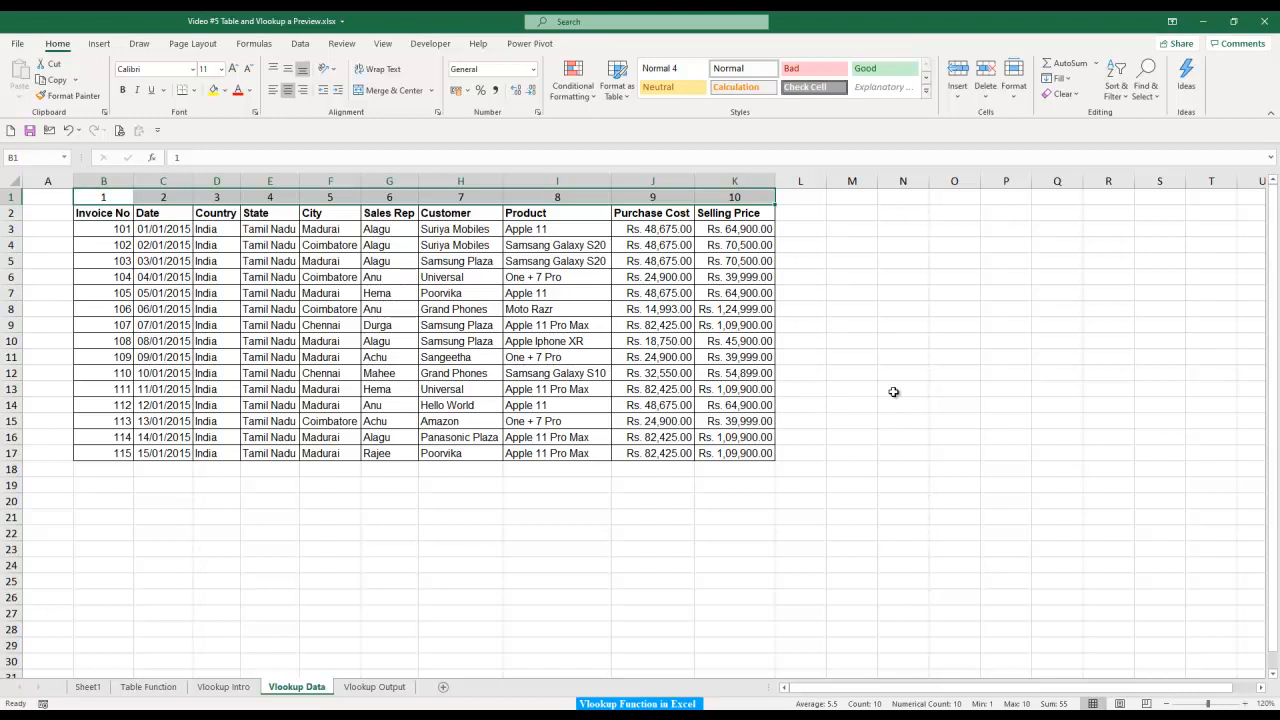
click(120, 373)
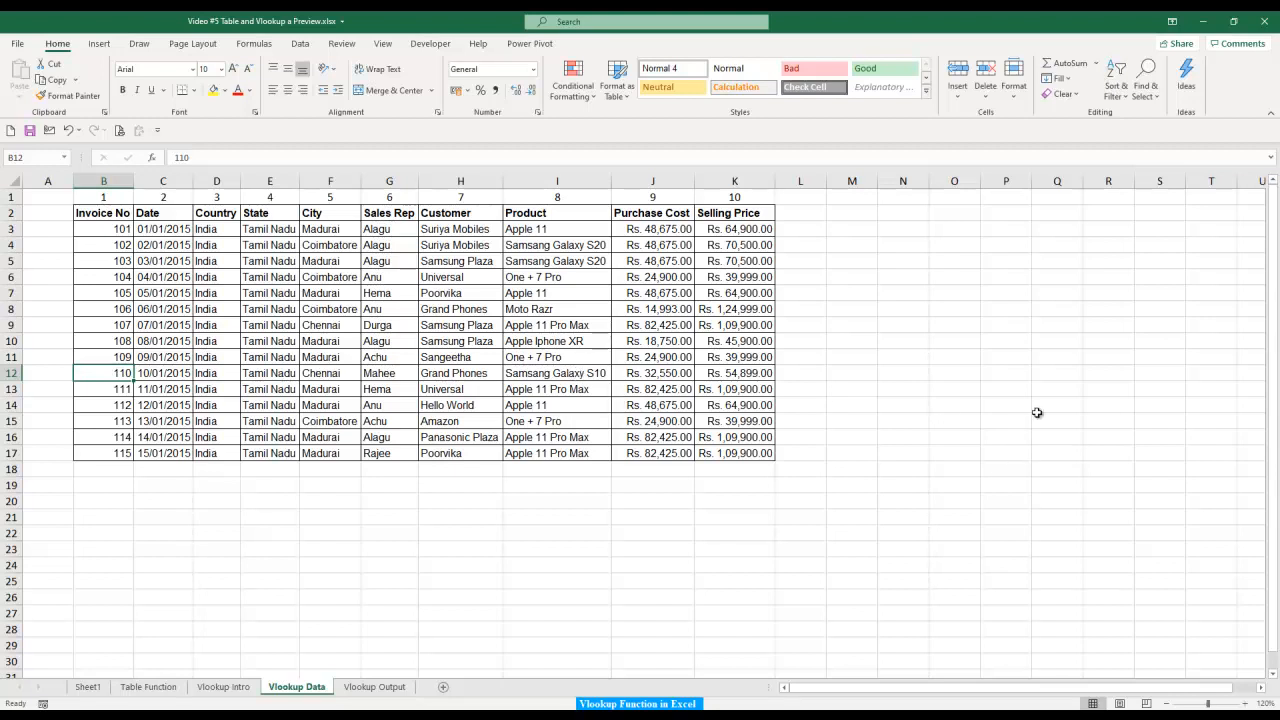
- Correct the product name in I4 to Samsung Galaxy S20 and fill it down to I5
double_click(540, 246)
key(BackSpace)
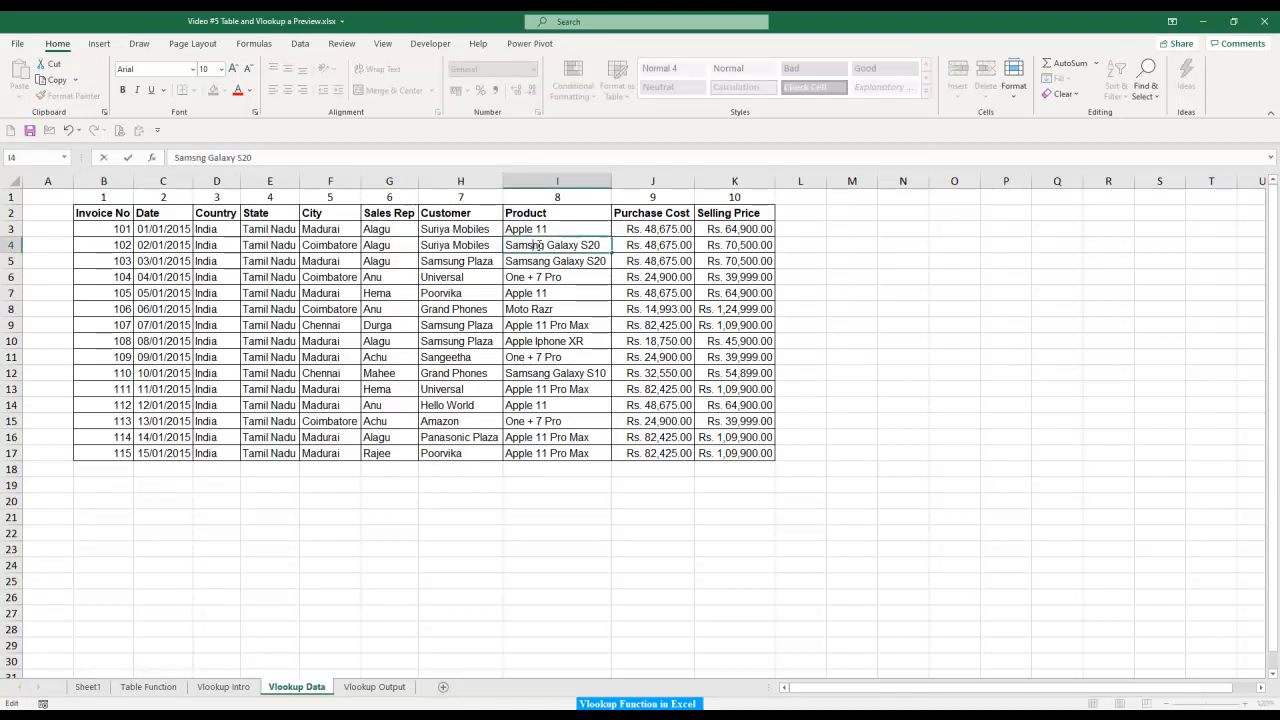
text(u)
key(Return)
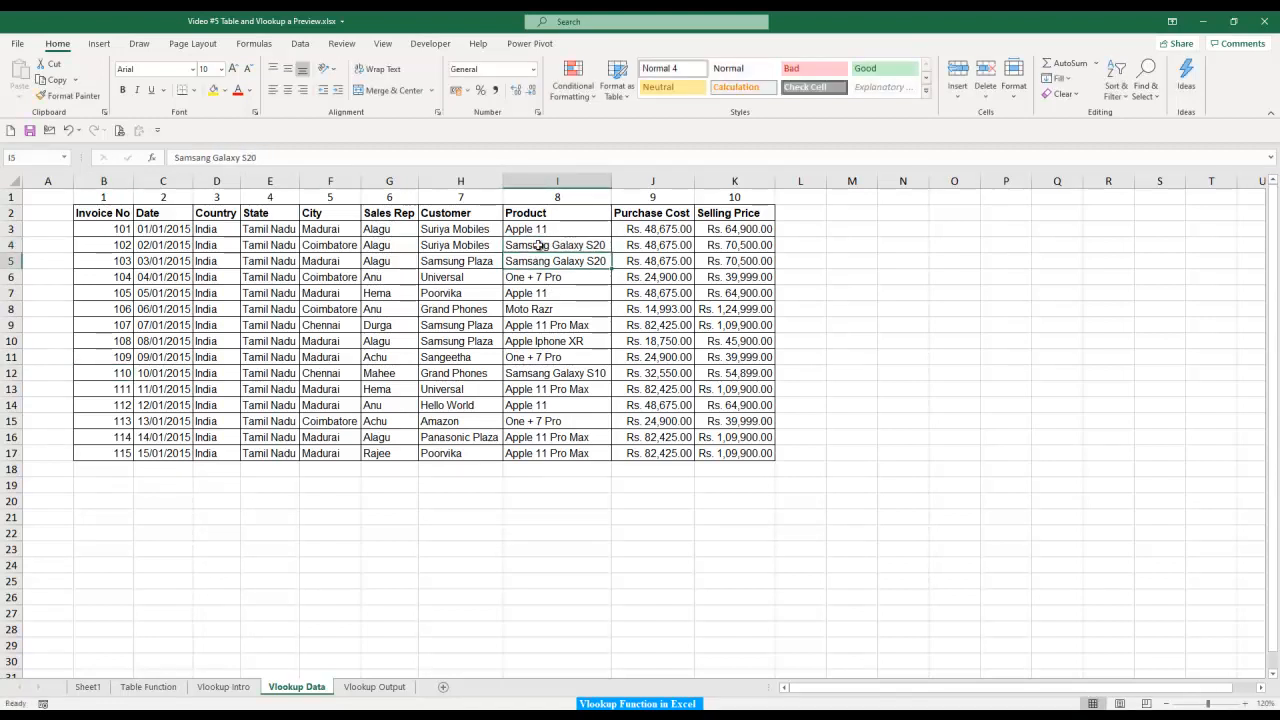
key(Up)
key(shift+Down)
key(ctrl+d)
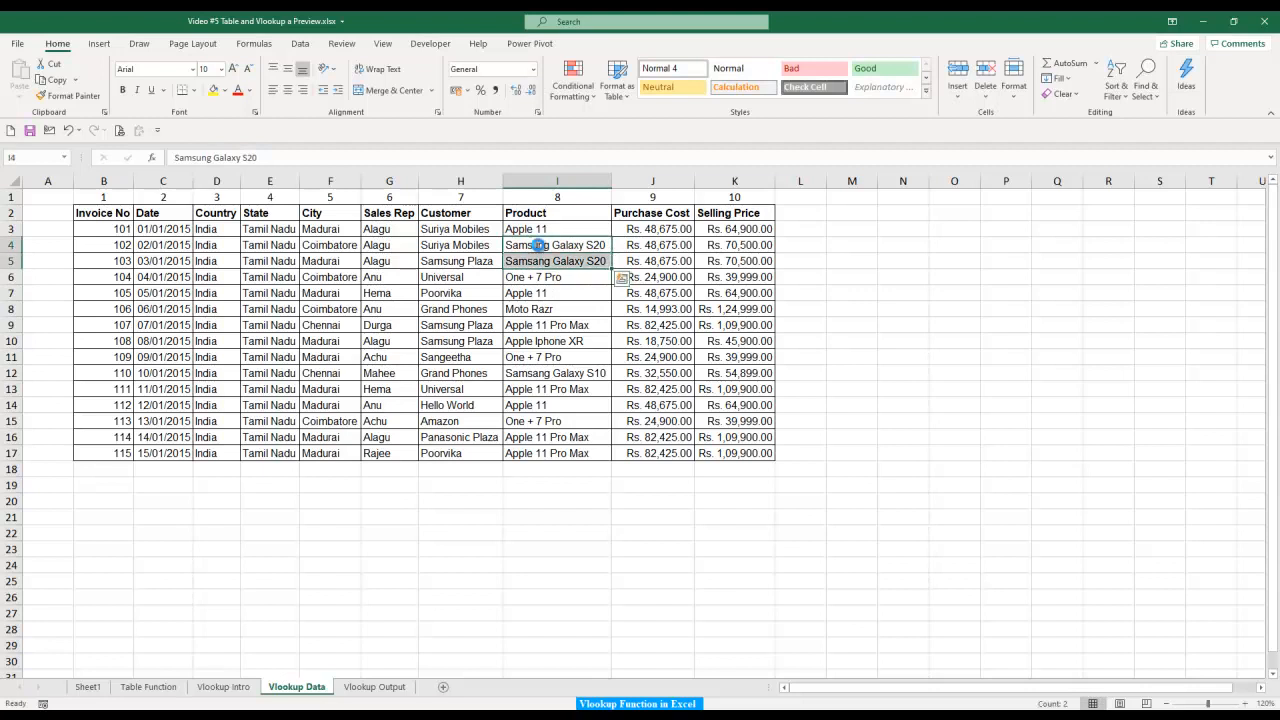
- Correct the product name in I12 to Samsung Galaxy S10
key(Down)
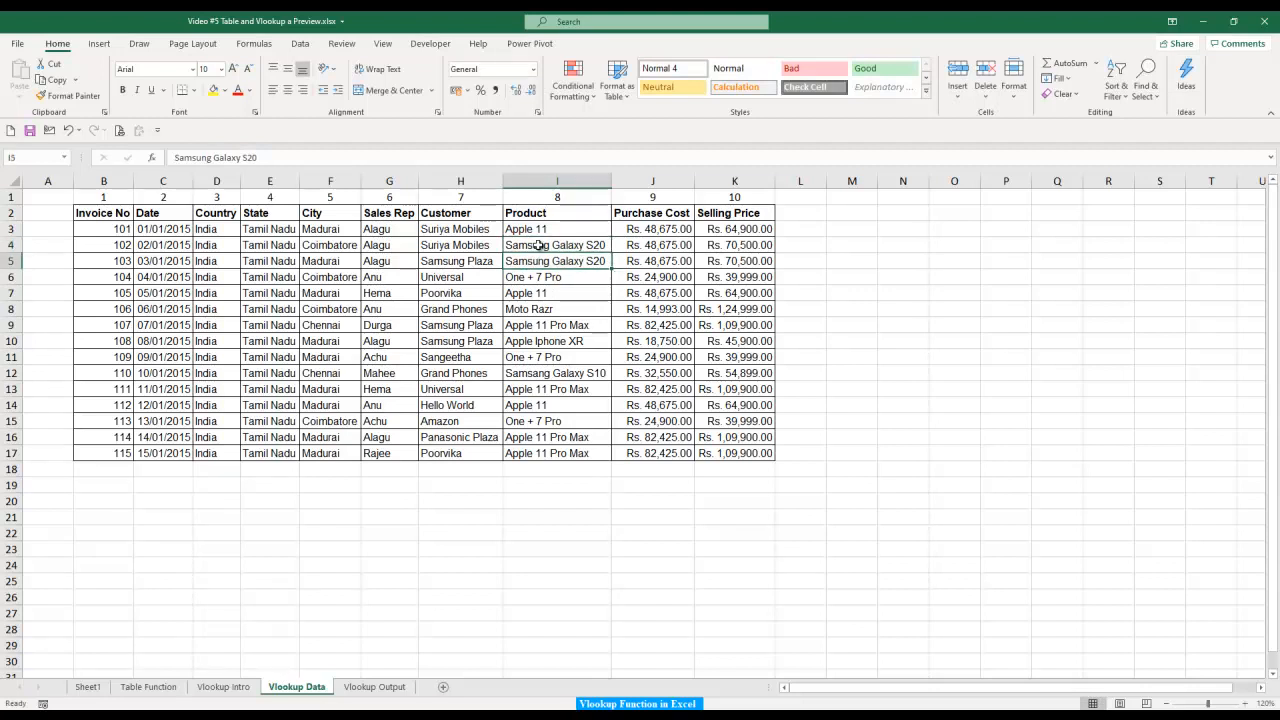
key(shift+Up)
key(ctrl+c)
key(Down)
key(Down)
key(Down)
key(Down)
key(Down)
key(Down)
key(Down)
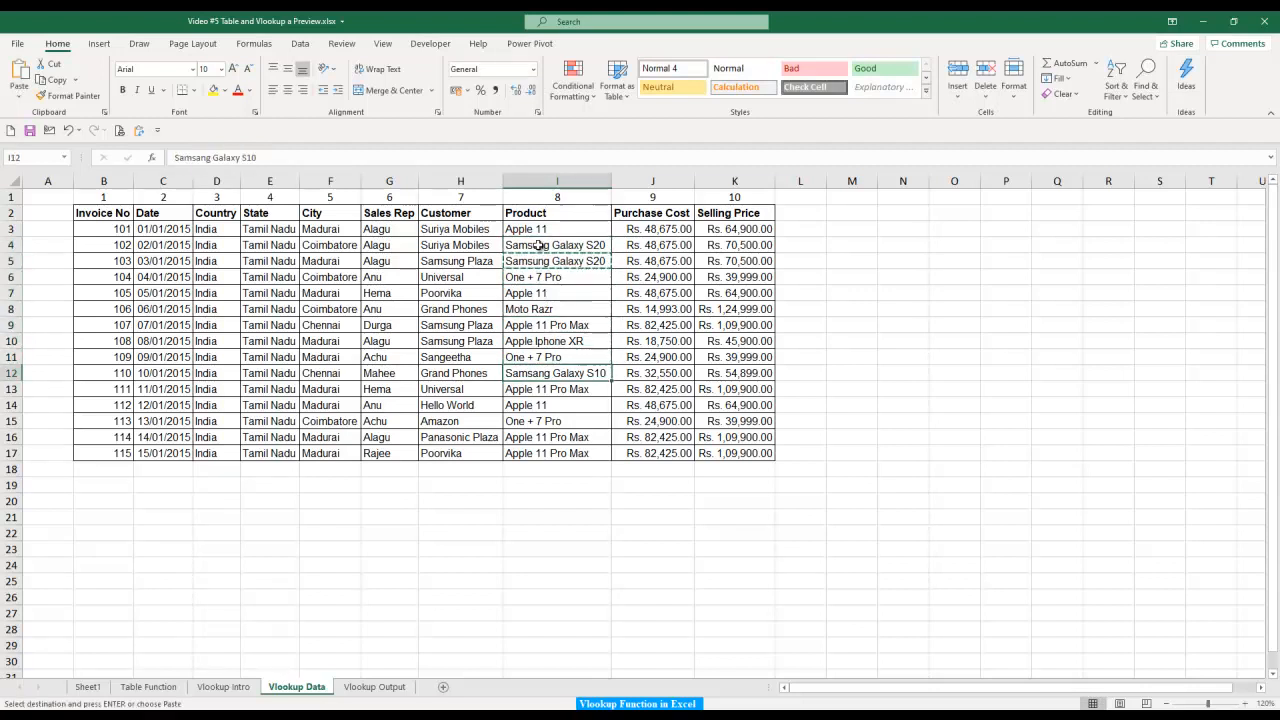
text(Samsung Galaxy S2)
key(BackSpace)
text(10)
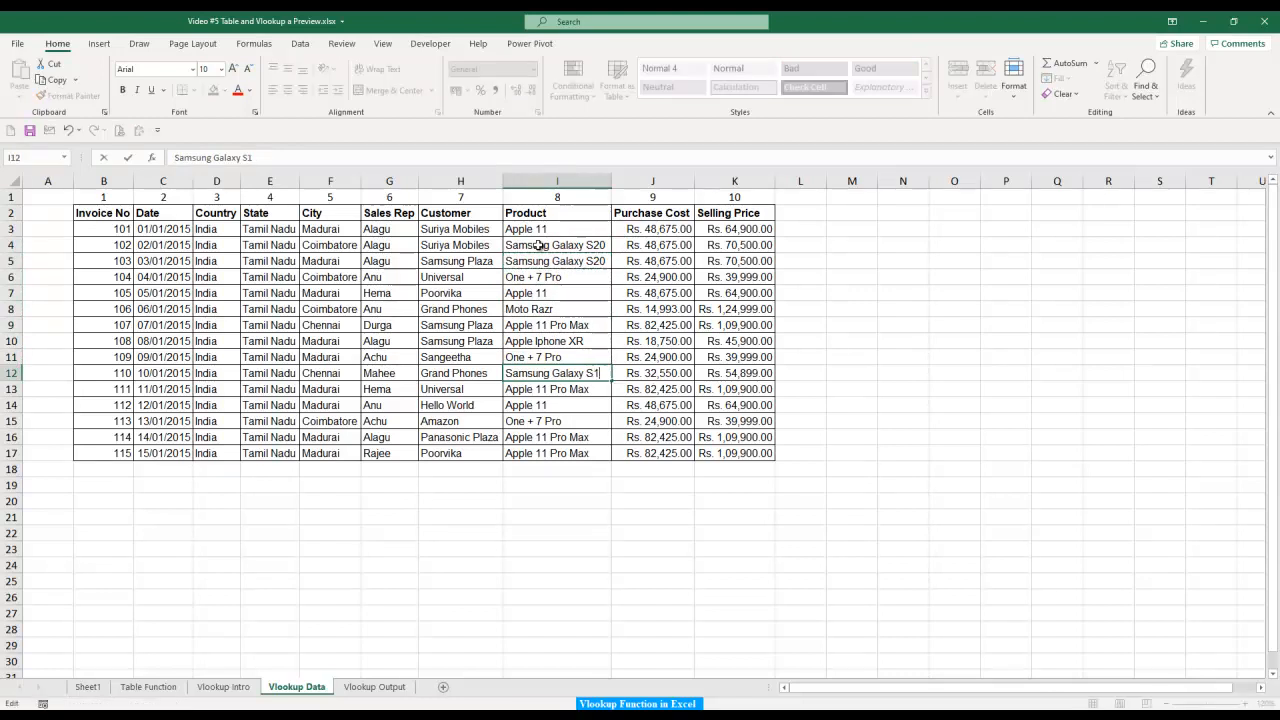
key(Return)
key(Up)
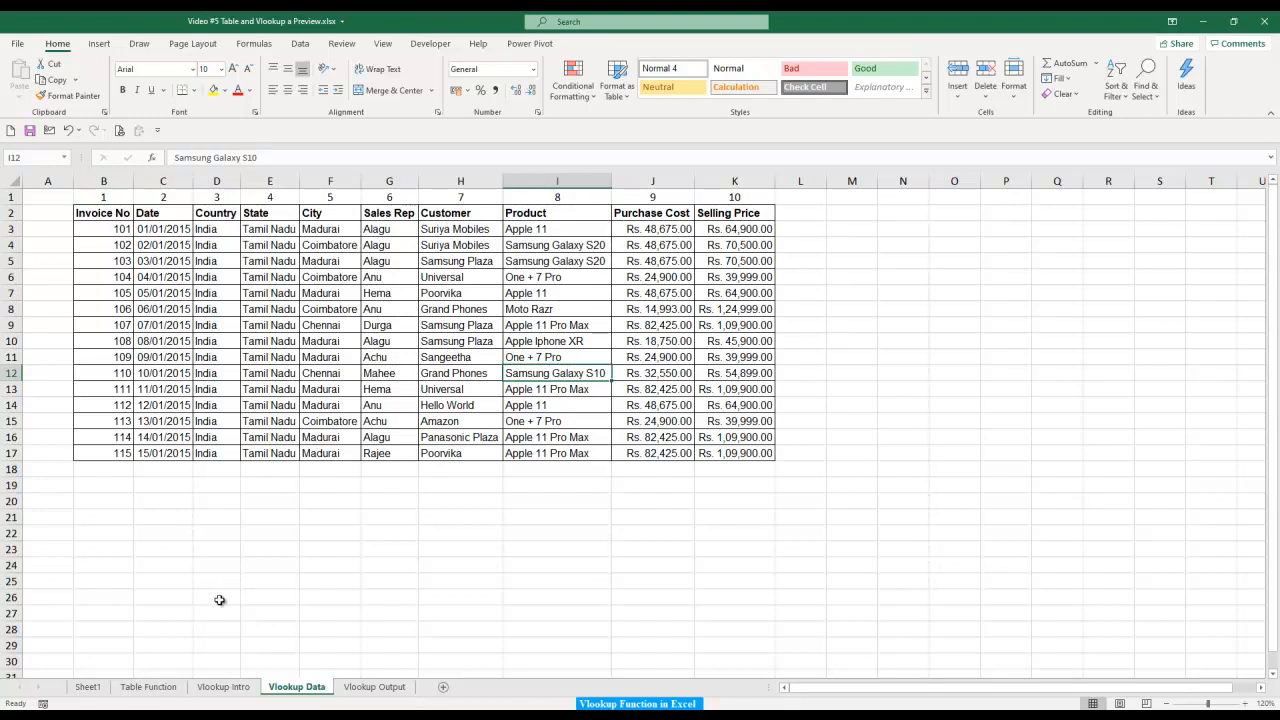
- Show the Vlookup Intro sheet and set its zoom to 100%
click(237, 692)
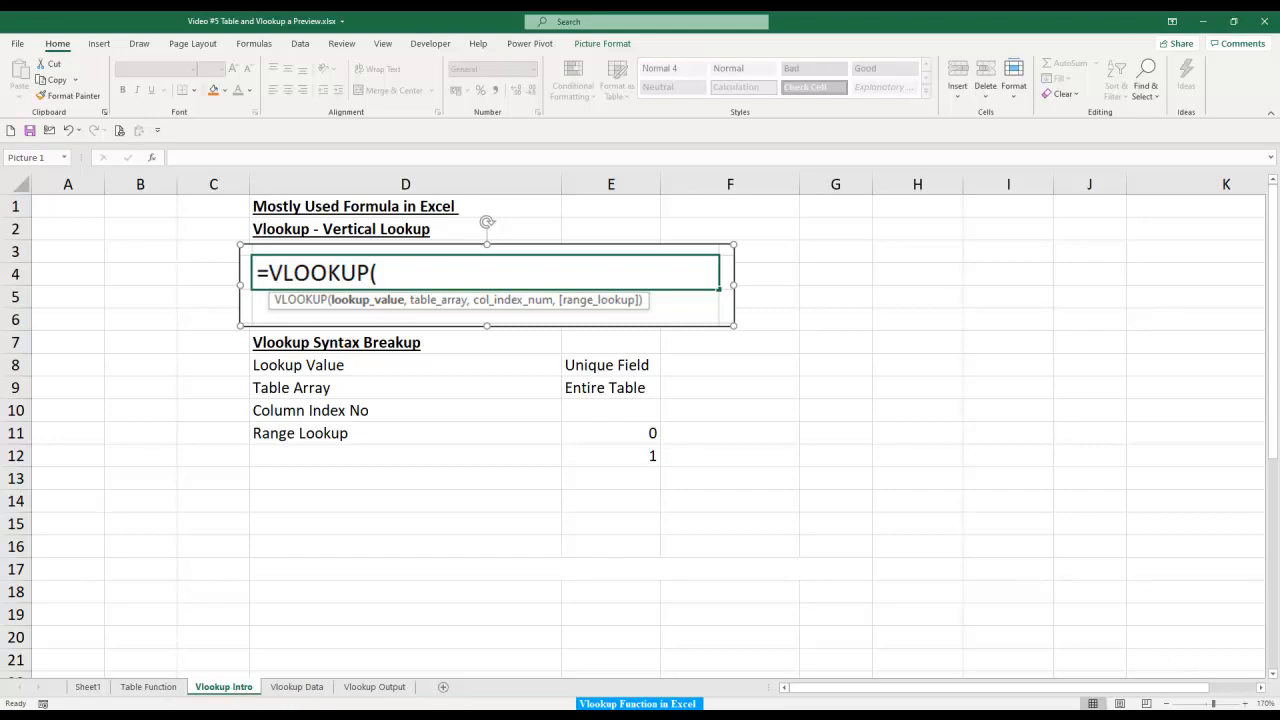
click(1167, 704)
click(1167, 704)
click(1167, 704)
click(1167, 704)
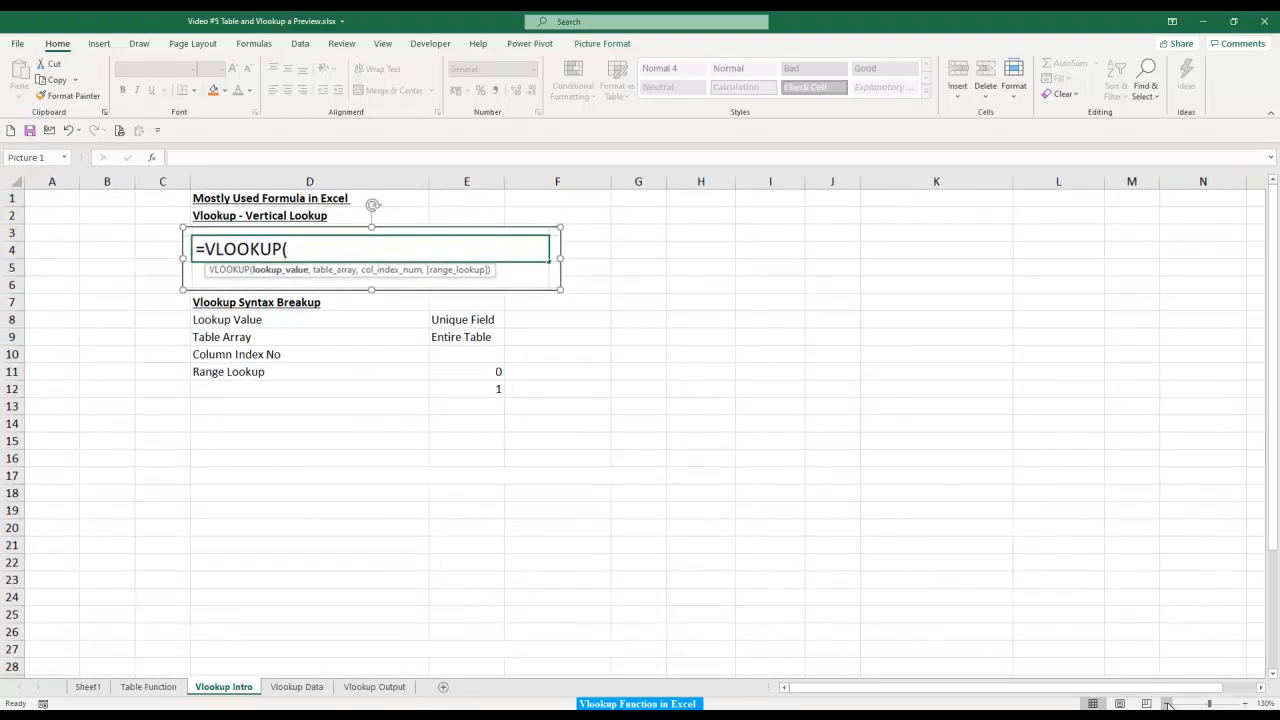
click(389, 45)
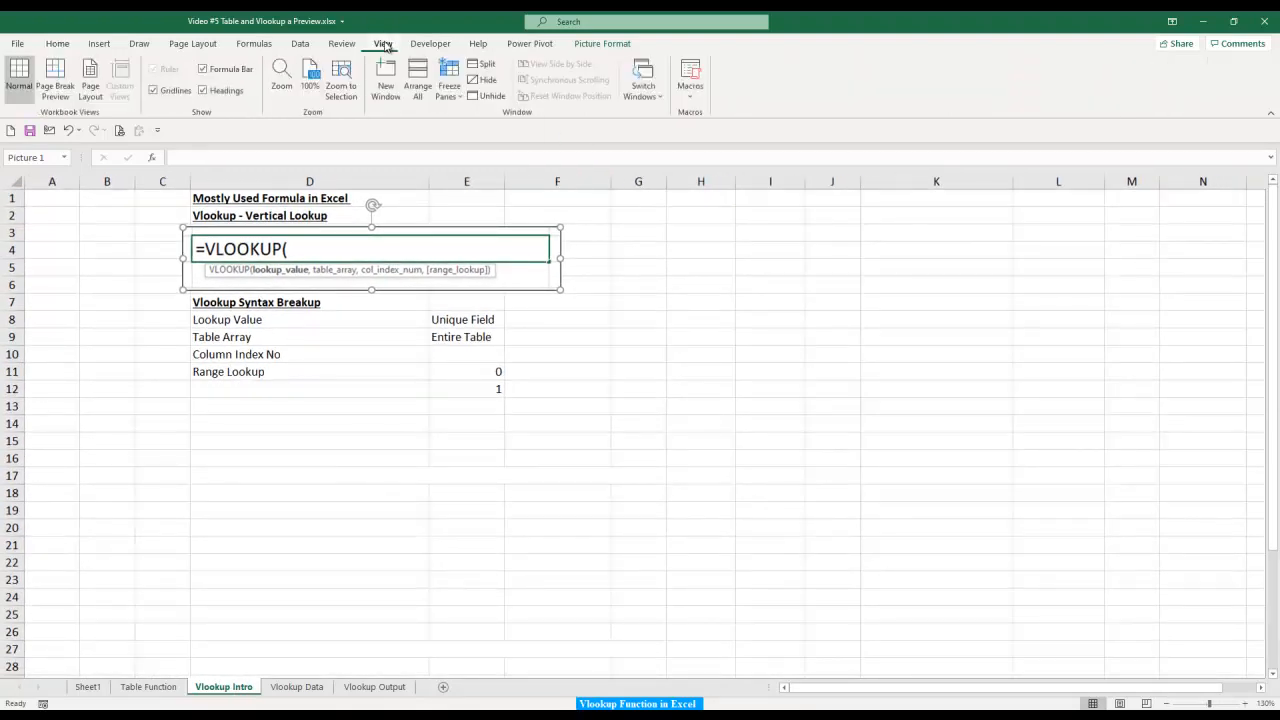
click(311, 80)
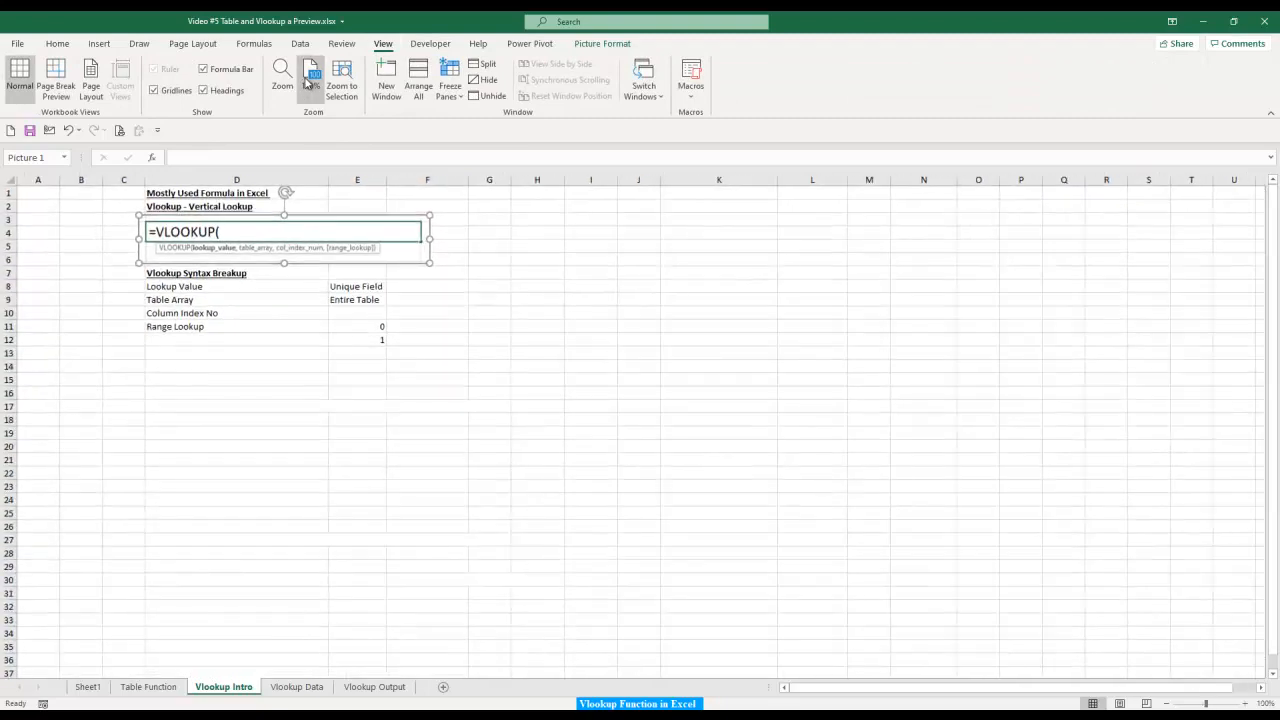
- From the Vlookup Output sheet, open a second window of the workbook and view both windows side by side
click(378, 690)
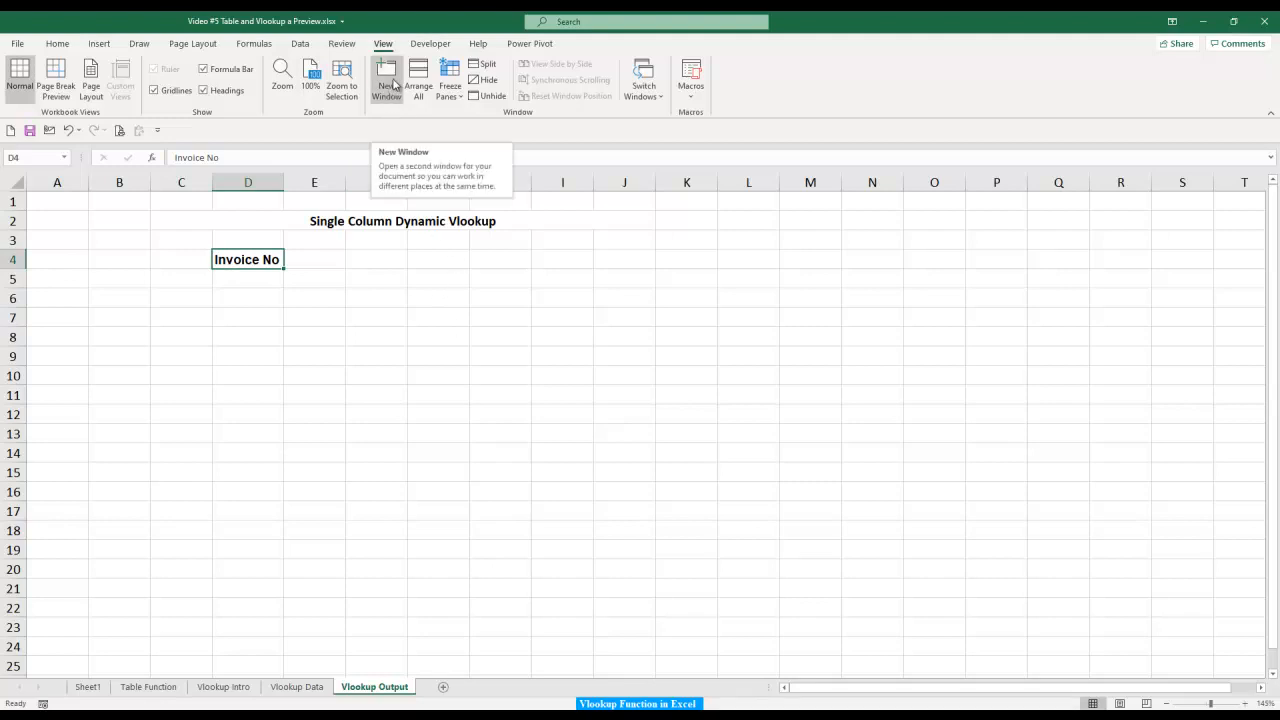
click(393, 85)
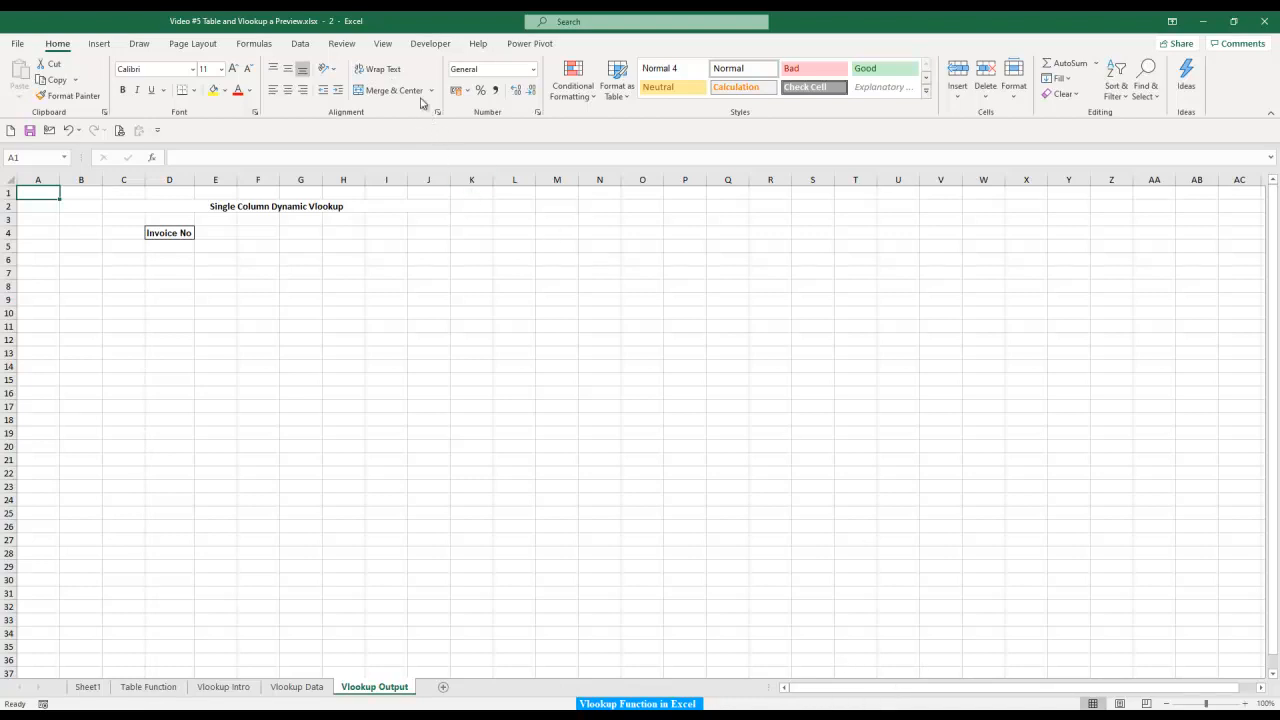
click(383, 46)
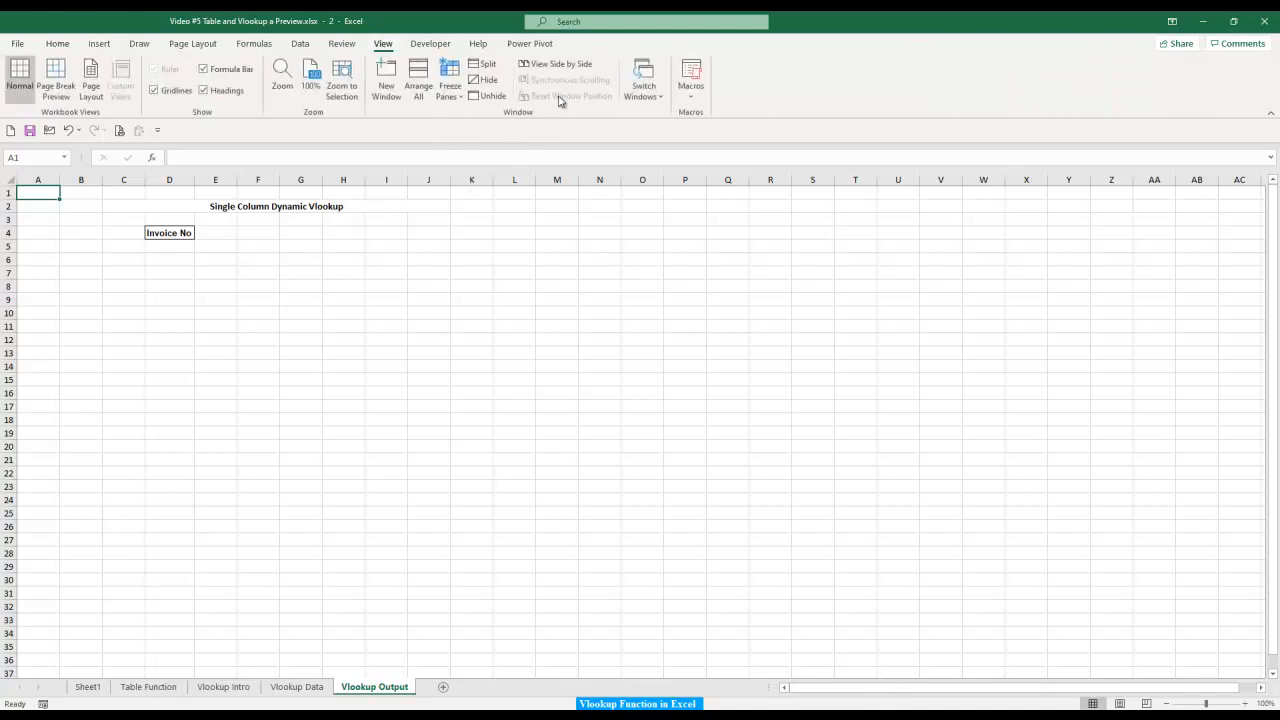
click(556, 65)
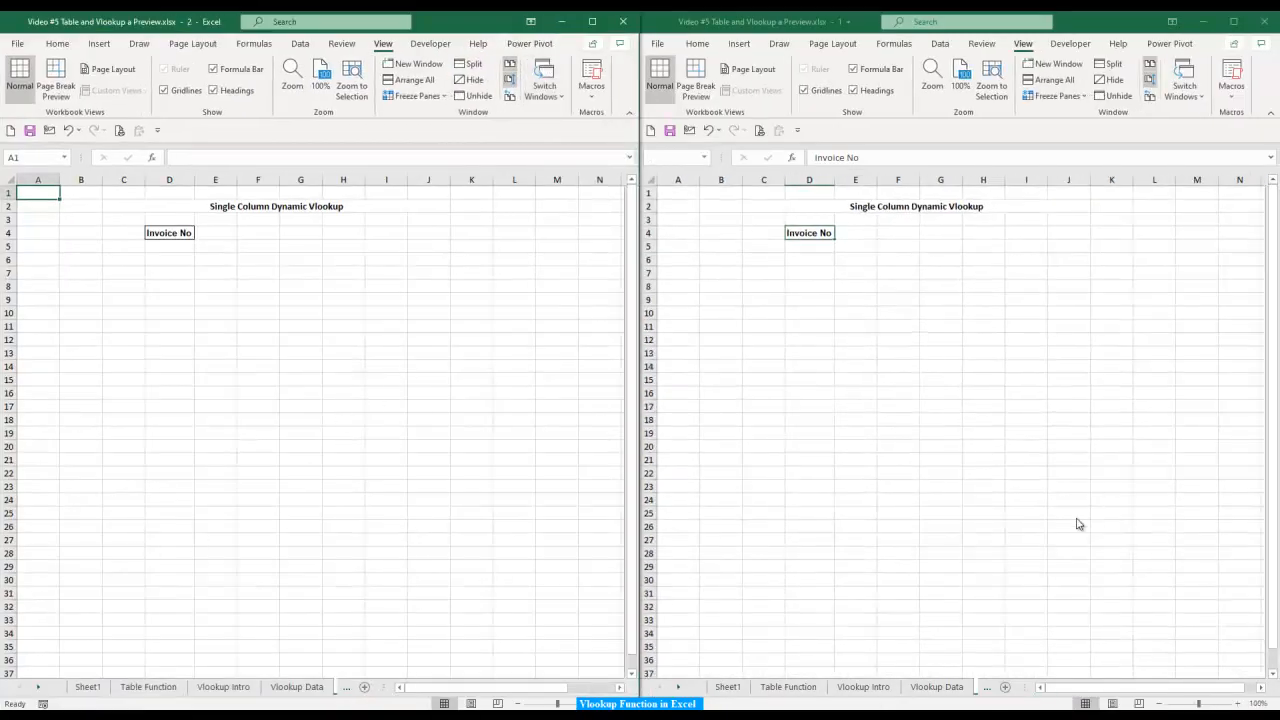
- Show Vlookup Intro in the second workbook window, narrow that window, and widen the Vlookup Output window to meet it
click(244, 689)
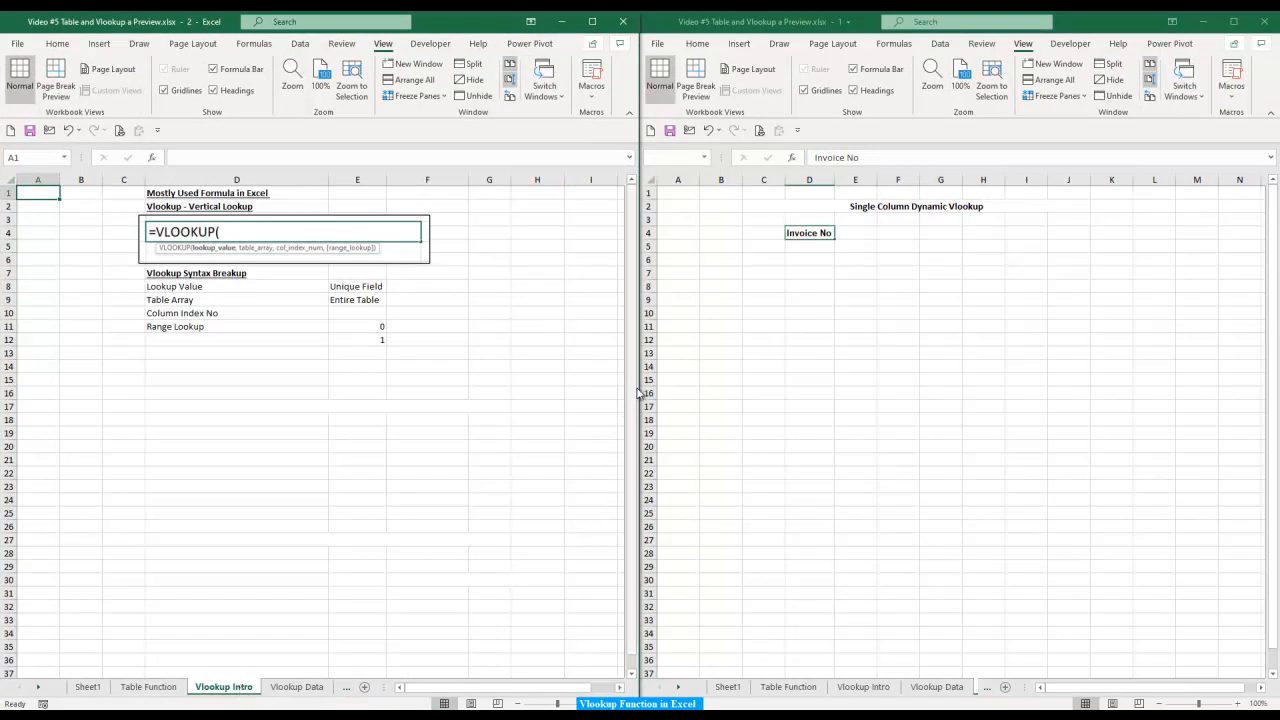
drag(638, 390, 487, 390)
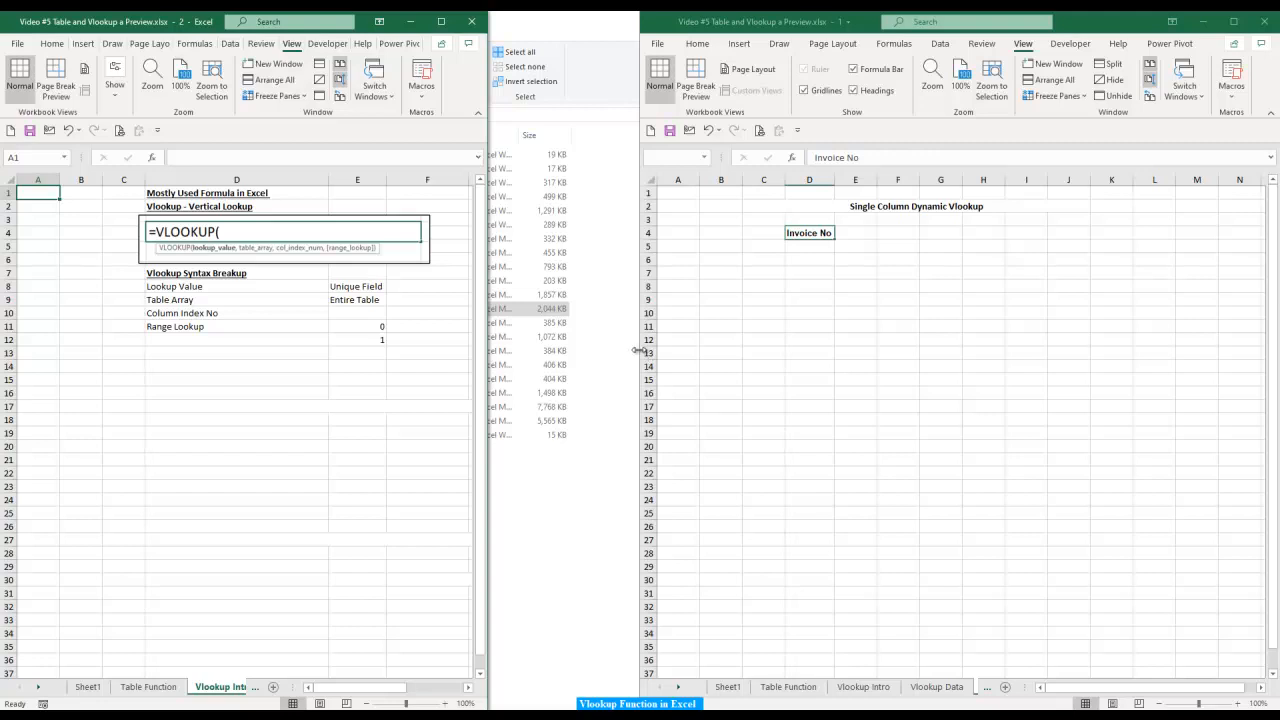
drag(639, 350, 489, 343)
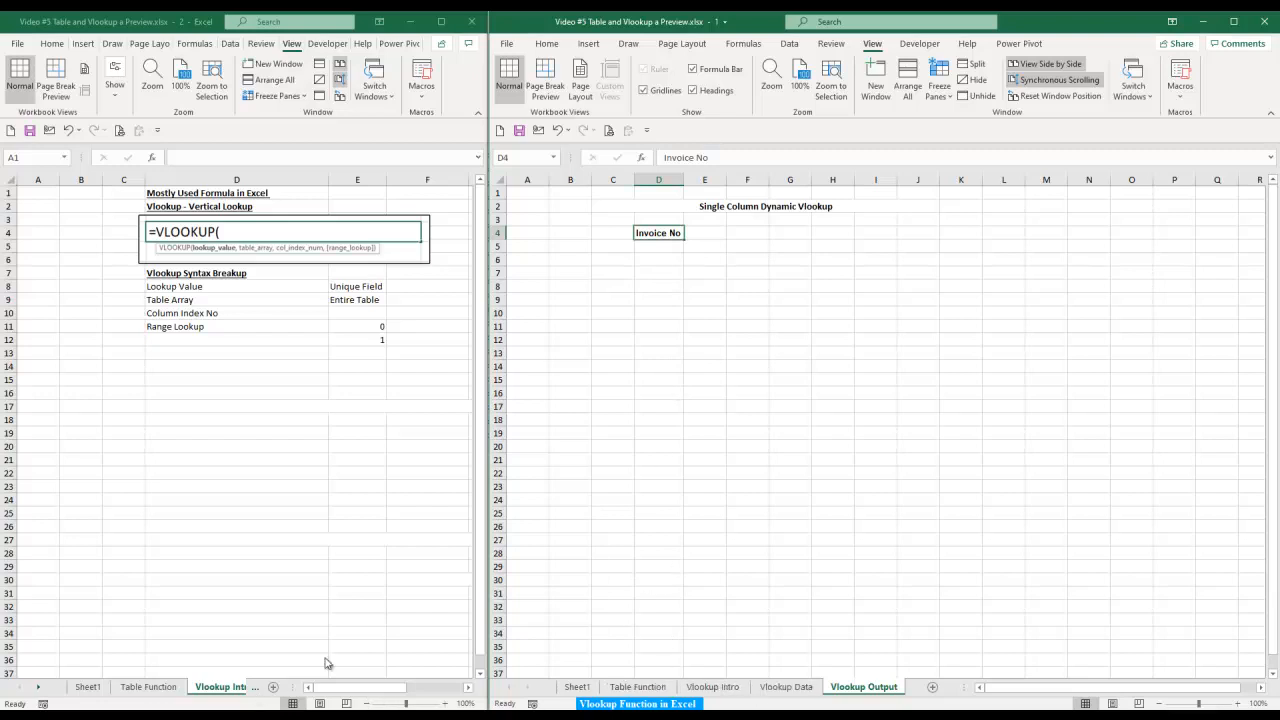
- Widen the sheet tab area in the Vlookup Intro window and display the Vlookup Data sheet there
click(286, 687)
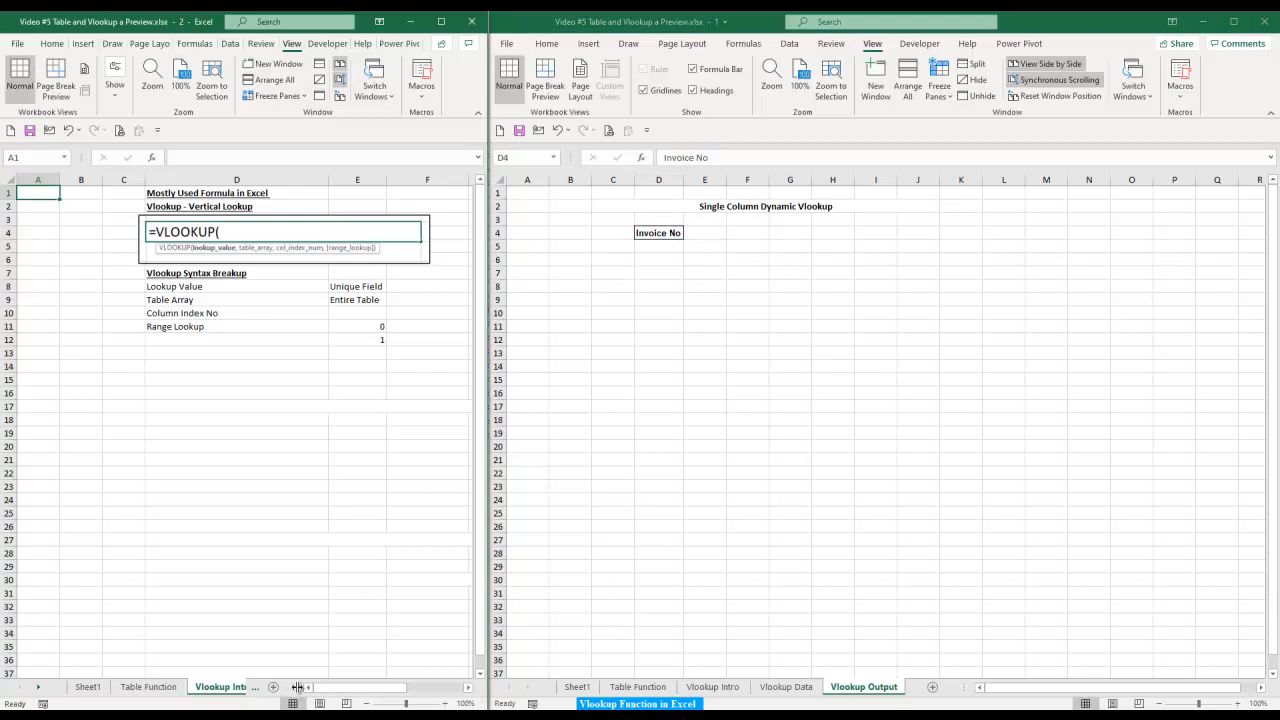
drag(296, 687, 405, 687)
click(296, 687)
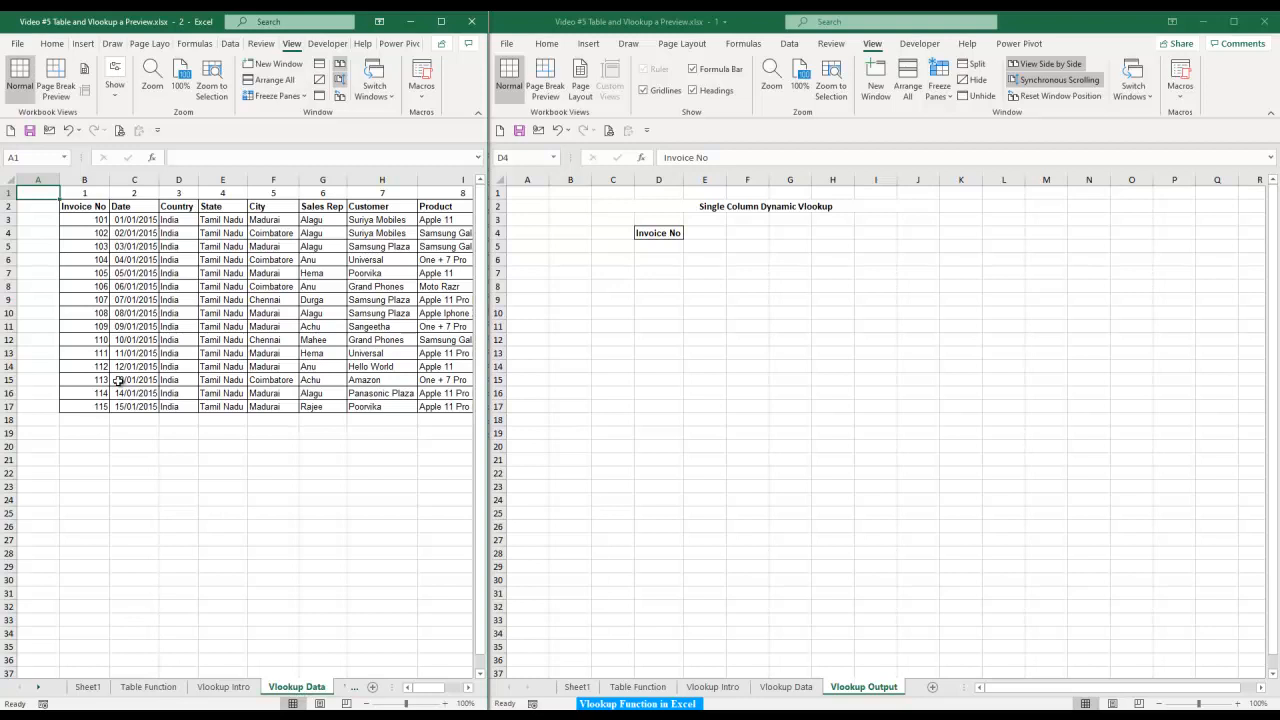
- Enter "Invoice No" in F8 of Vlookup Intro, beside Unique Field, and switch that window back to Vlookup Data
click(223, 687)
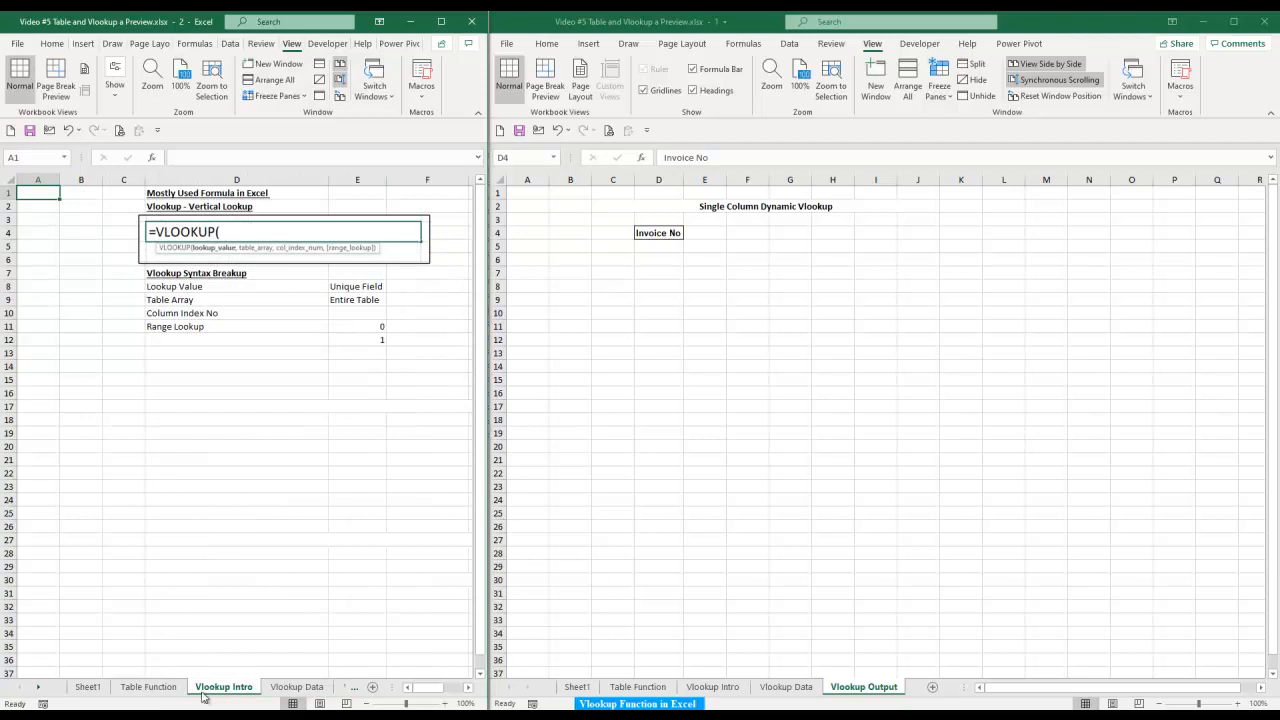
click(402, 288)
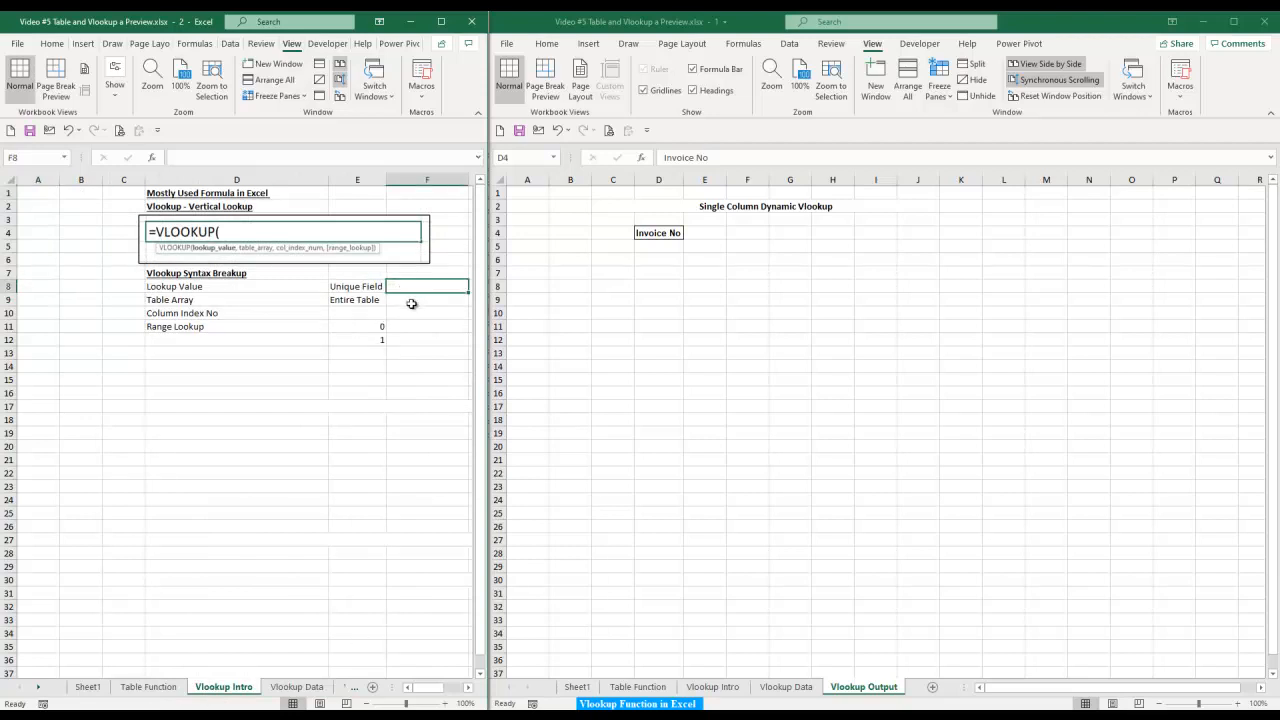
text(Invoice N)
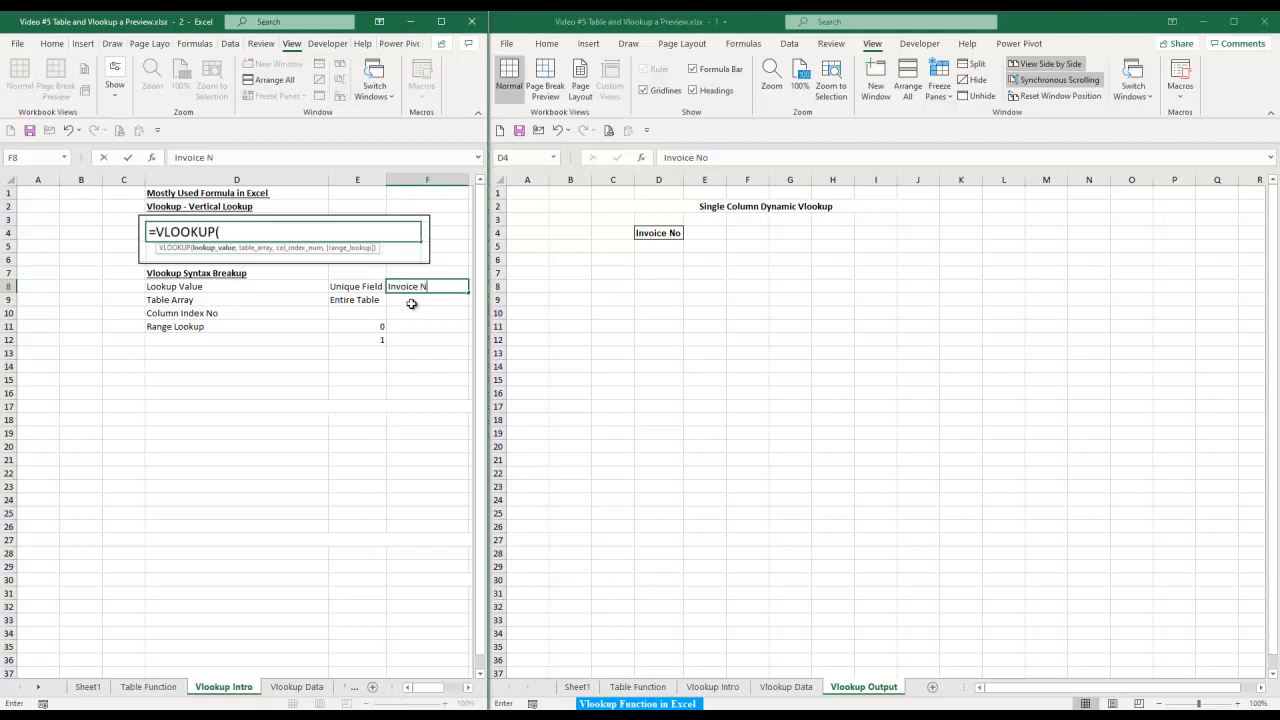
text(o)
key(Return)
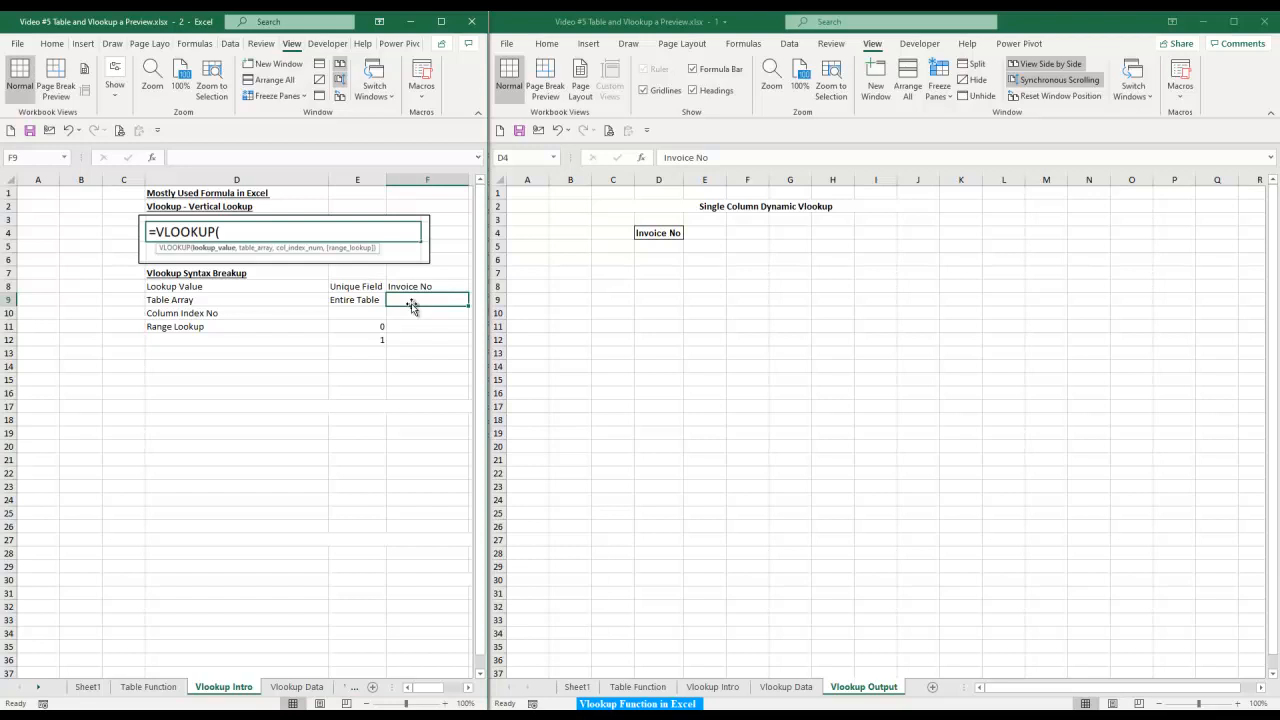
key(ctrl+Page_Down)
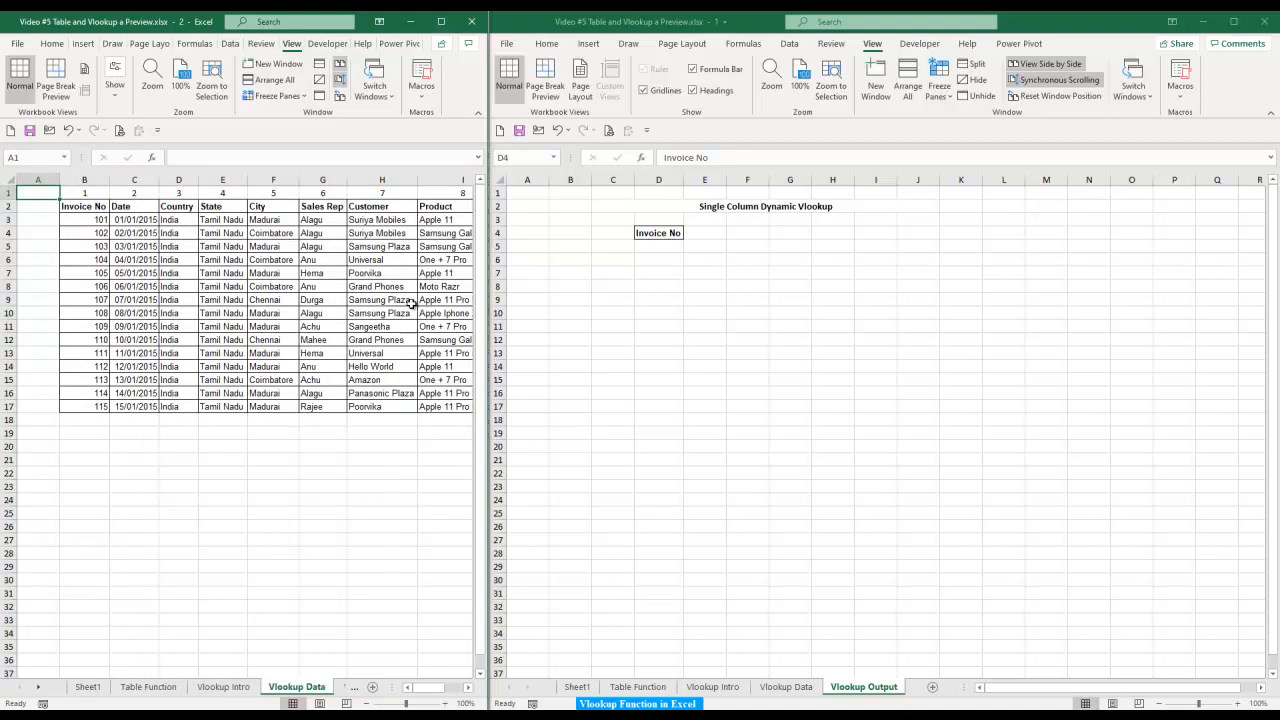
- On Vlookup Intro, enter 8 in E10 as the Column Index No and "Product" in F10 beside it
key(ctrl+Page_Up)
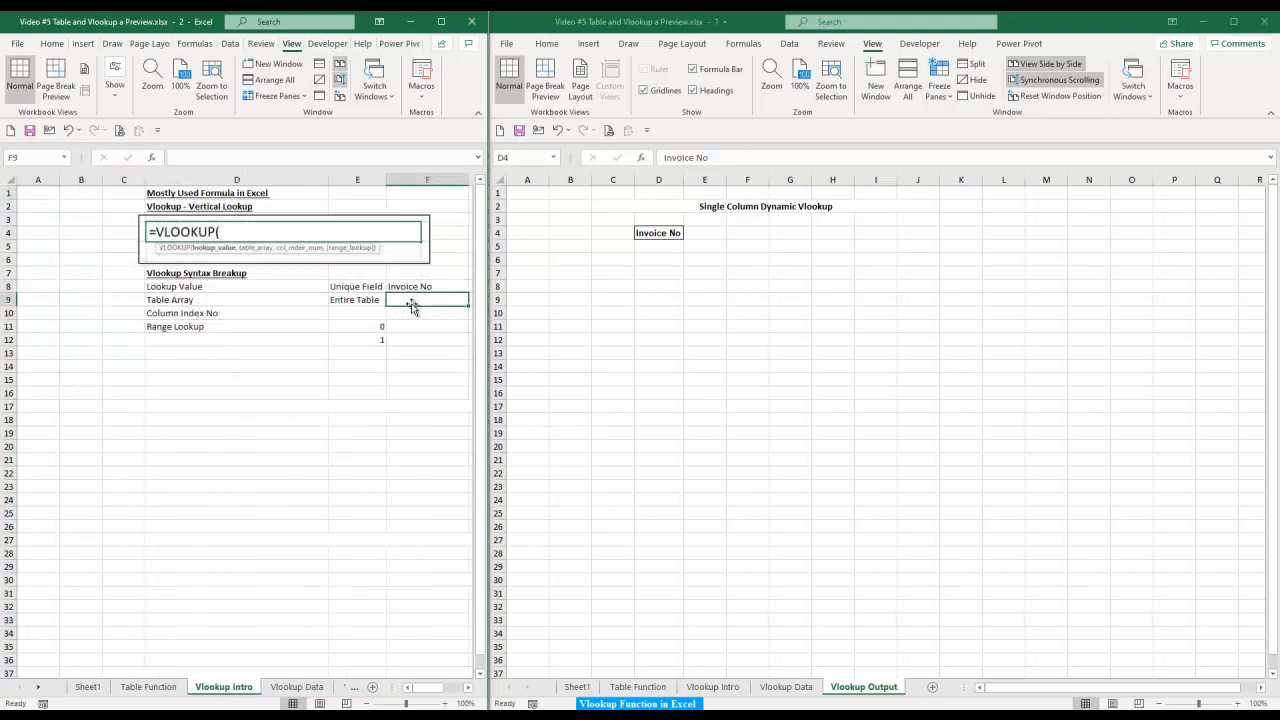
key(Left)
key(Down)
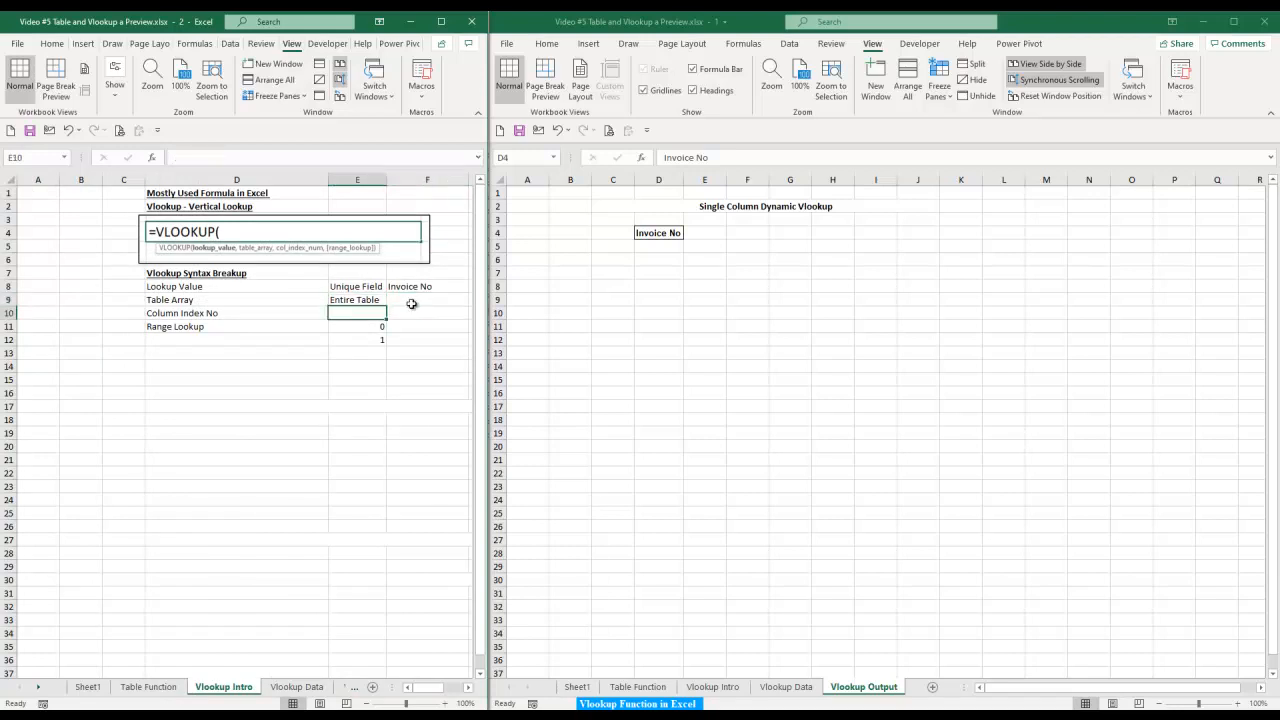
text(8)
key(Tab)
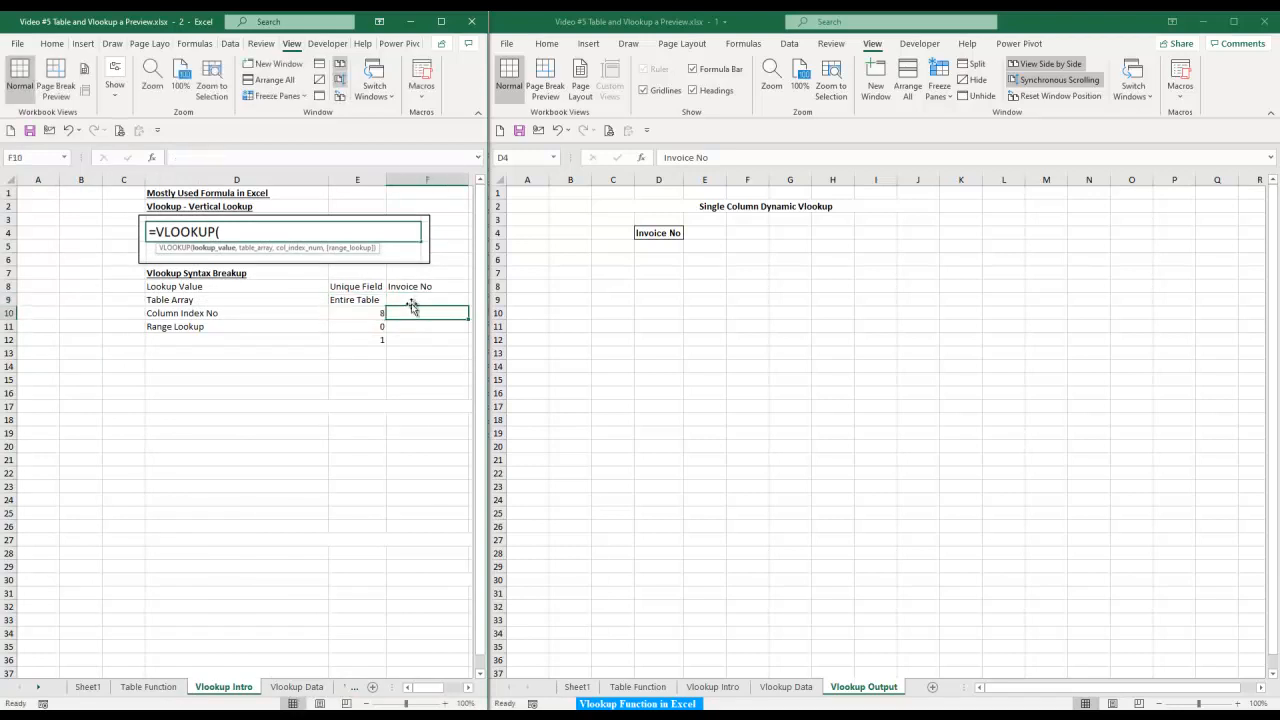
text(Product)
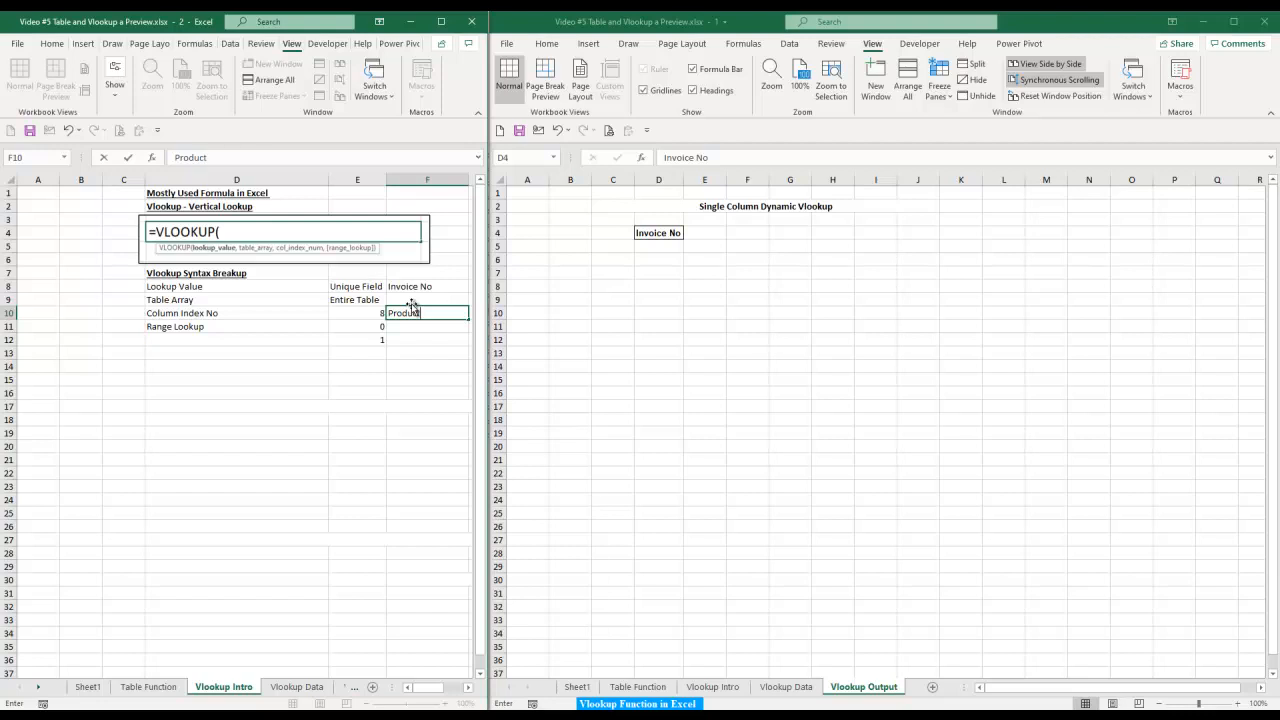
key(Down)
- Describe Range Lookup 0 by entering "Exact Match" in F11 and "#N/A" in G11
key(Left)
key(Down)
key(Up)
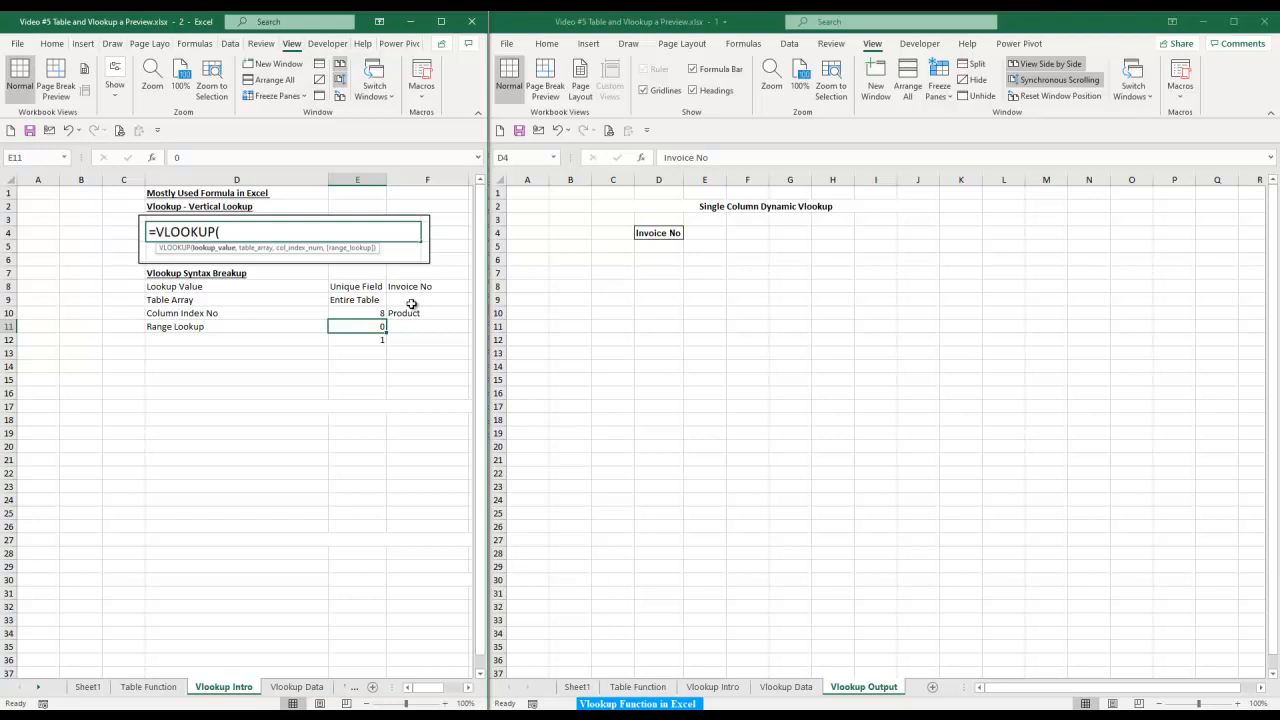
key(Right)
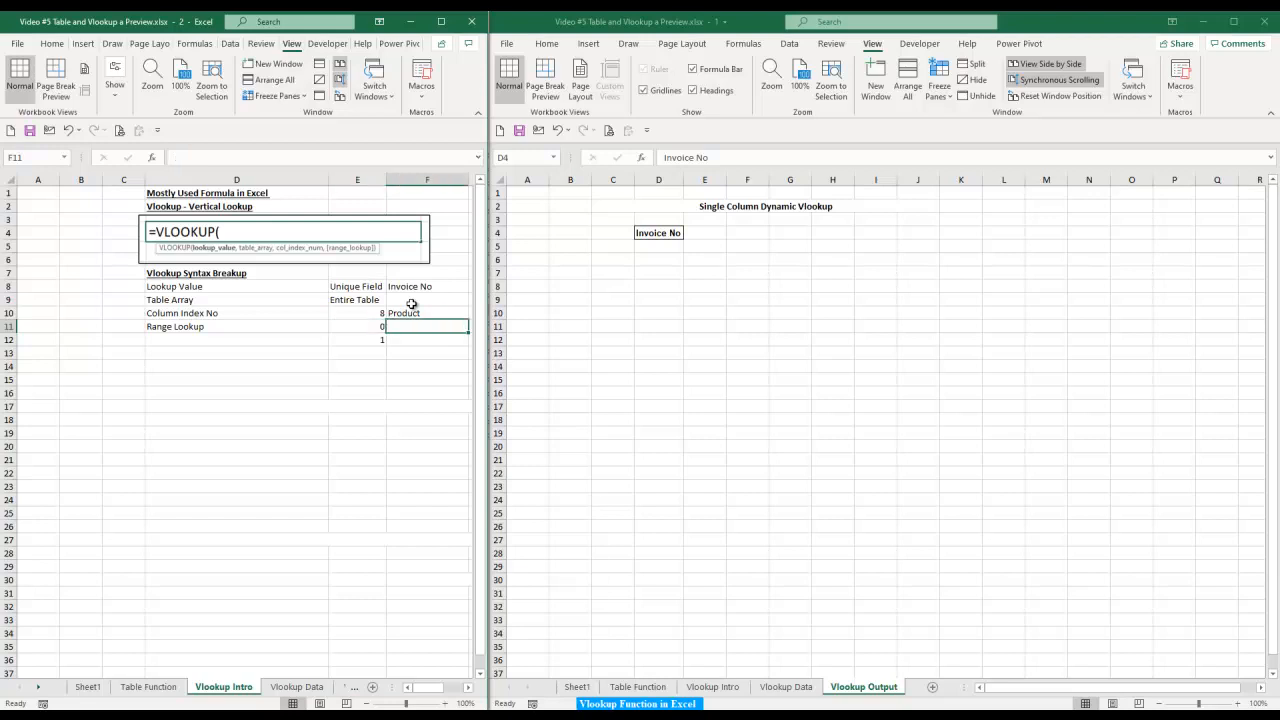
text(Exact)
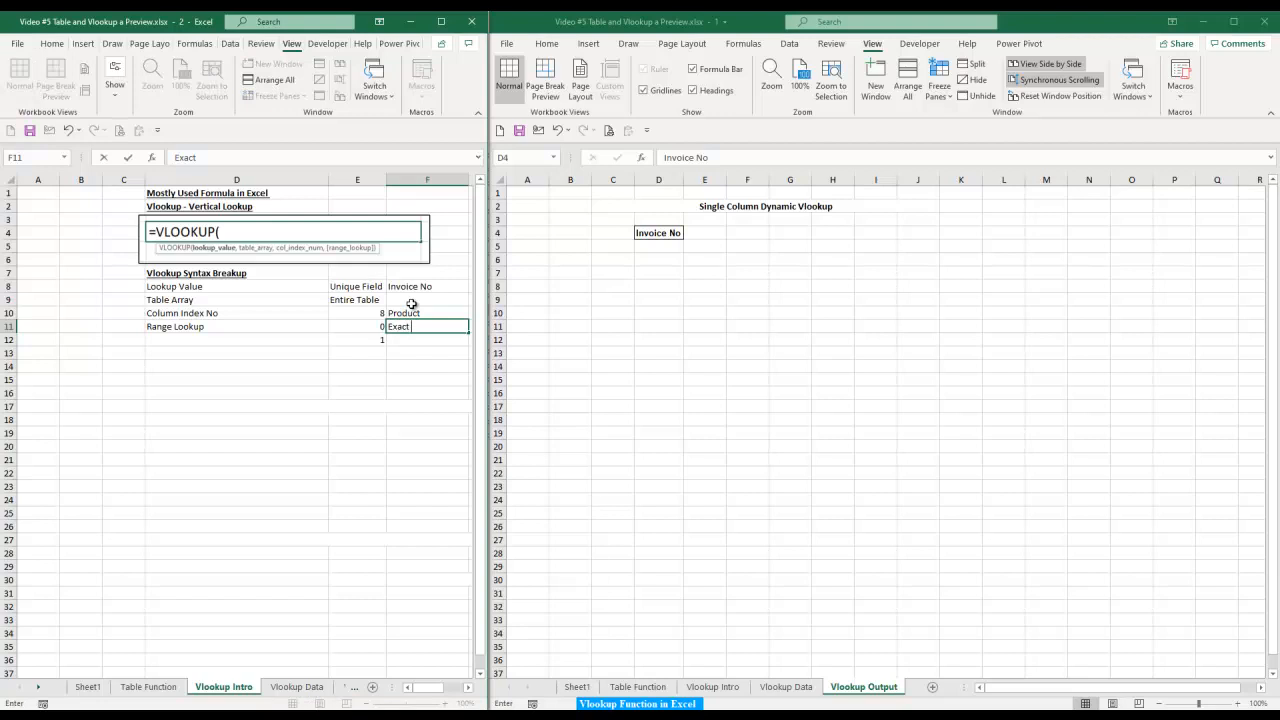
text( Match)
key(Return)
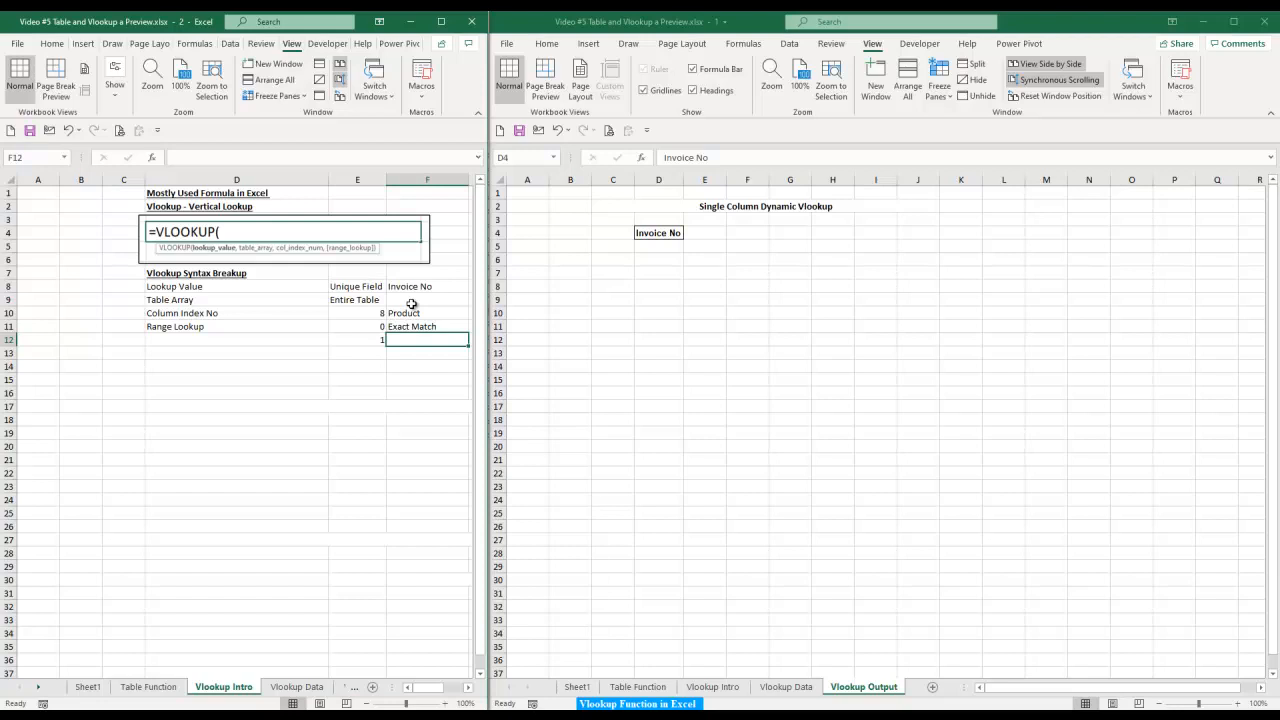
key(Up)
key(Right)
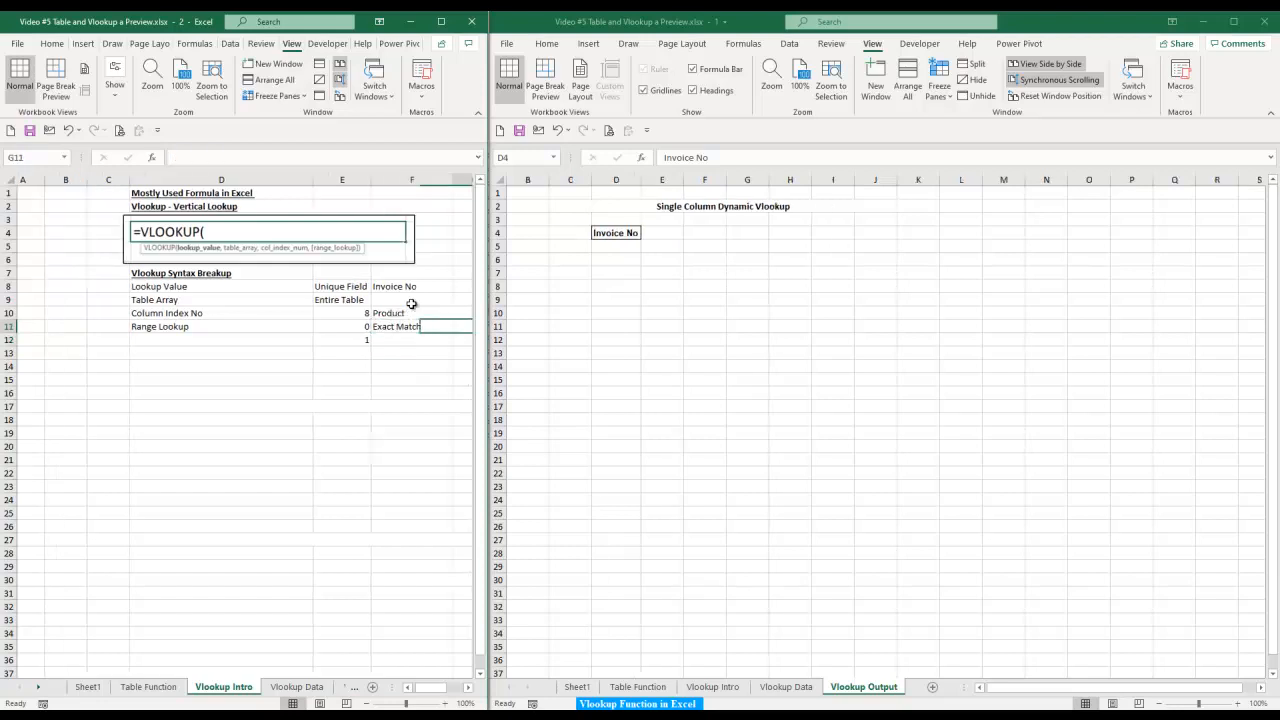
text(#)
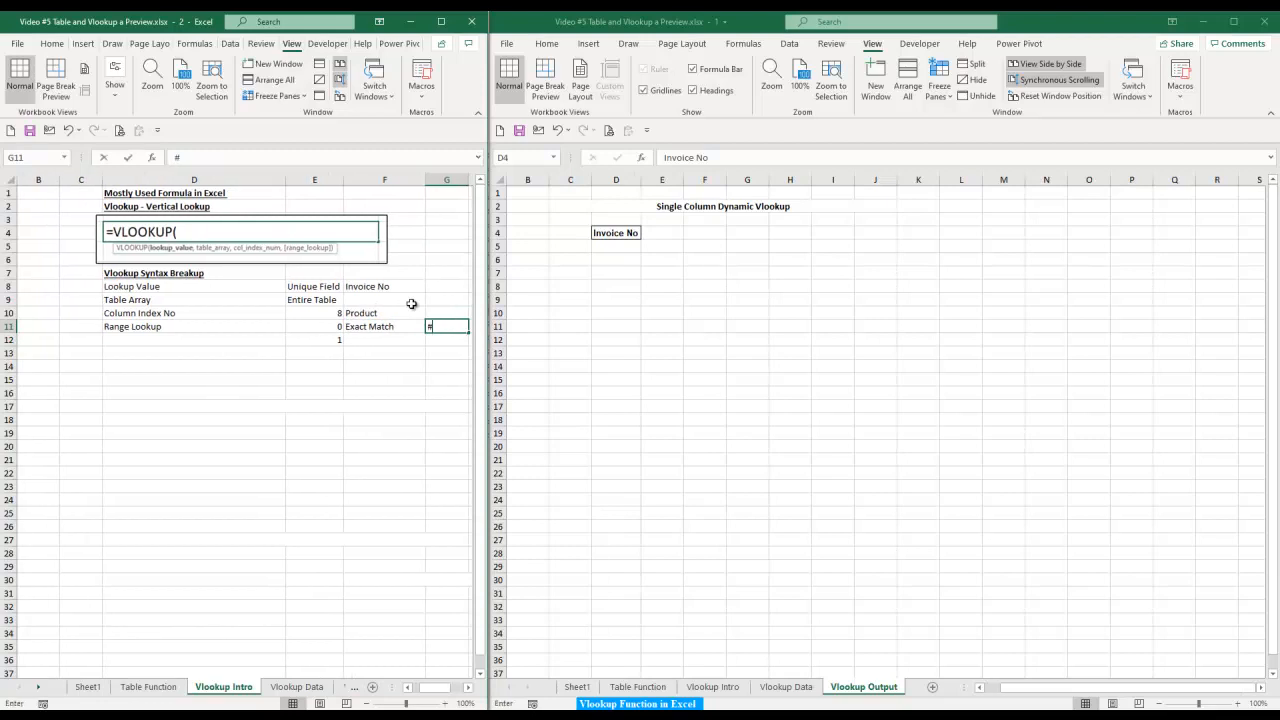
text(N/A)
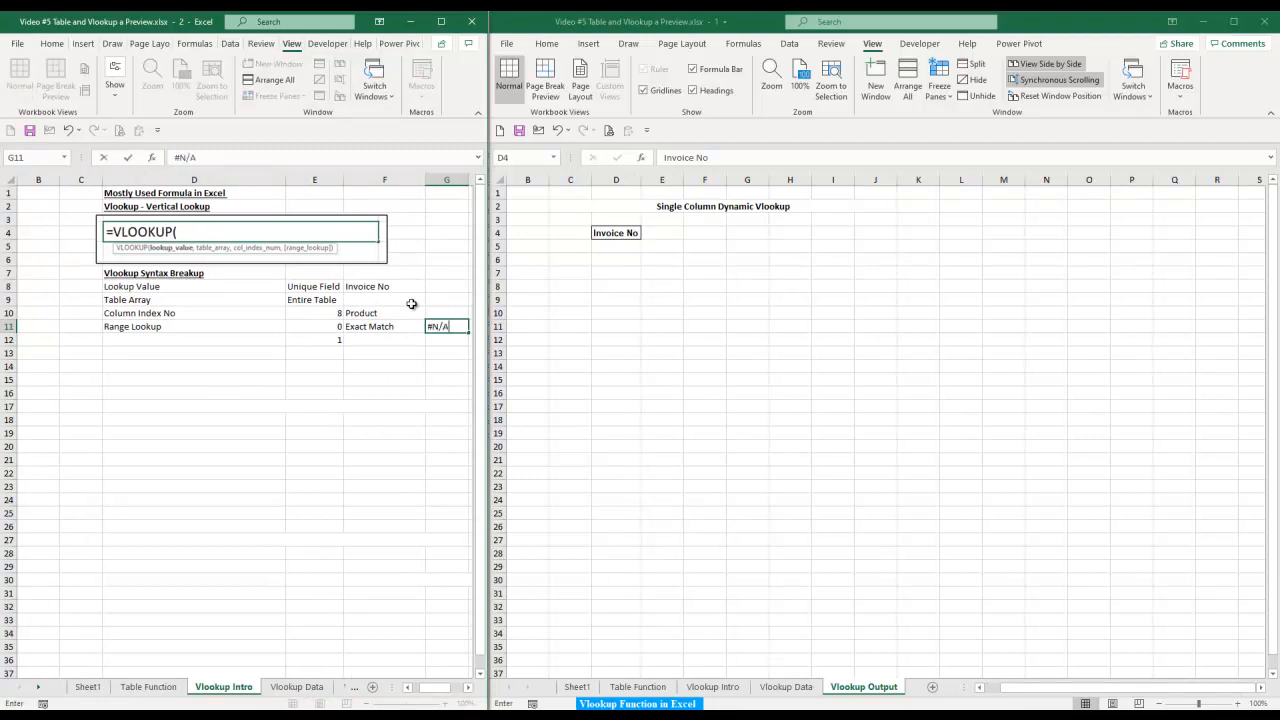
key(Return)
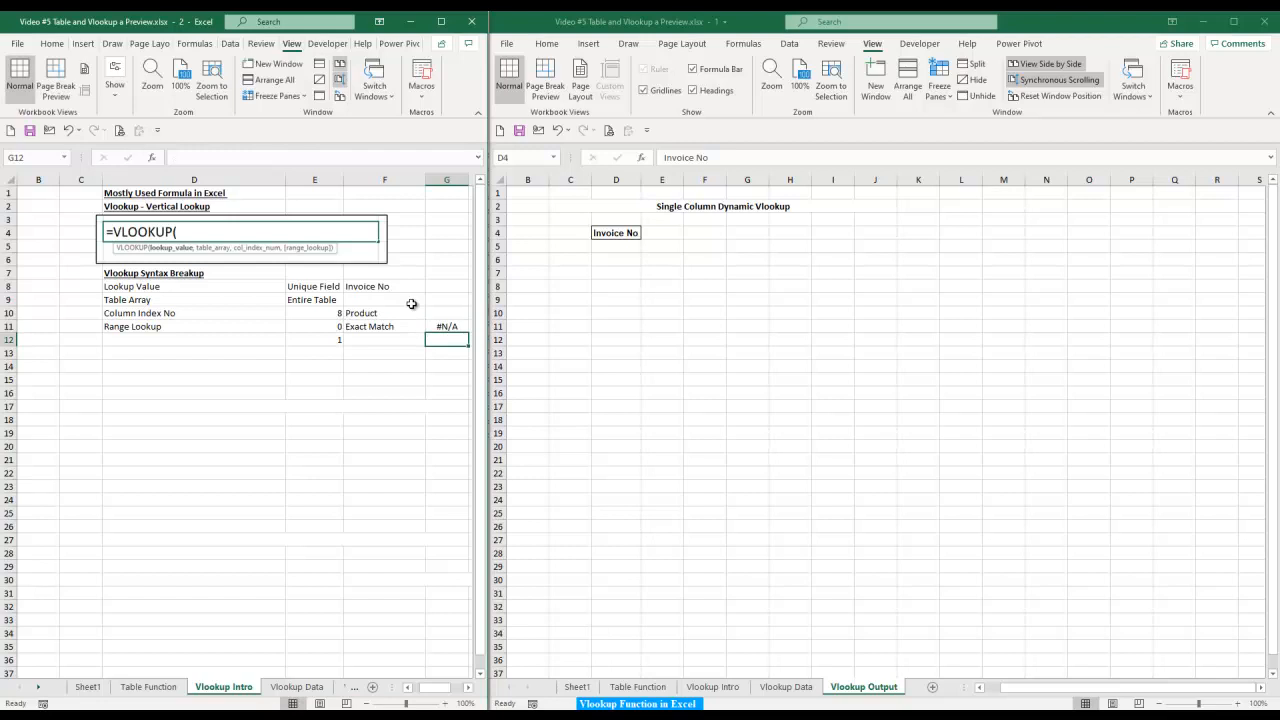
- Describe Range Lookup 1 by entering "Appr. Match" in F12 and "Last Row Answer" in G12
key(Left)
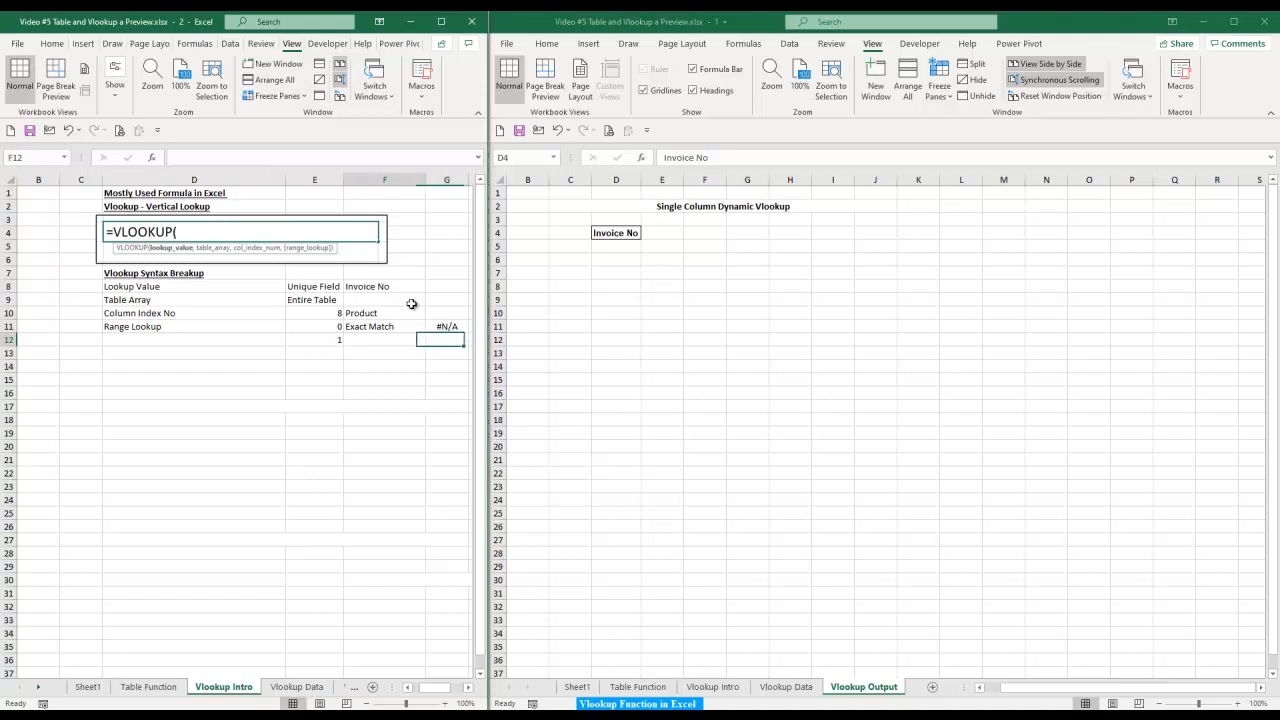
text(Appr)
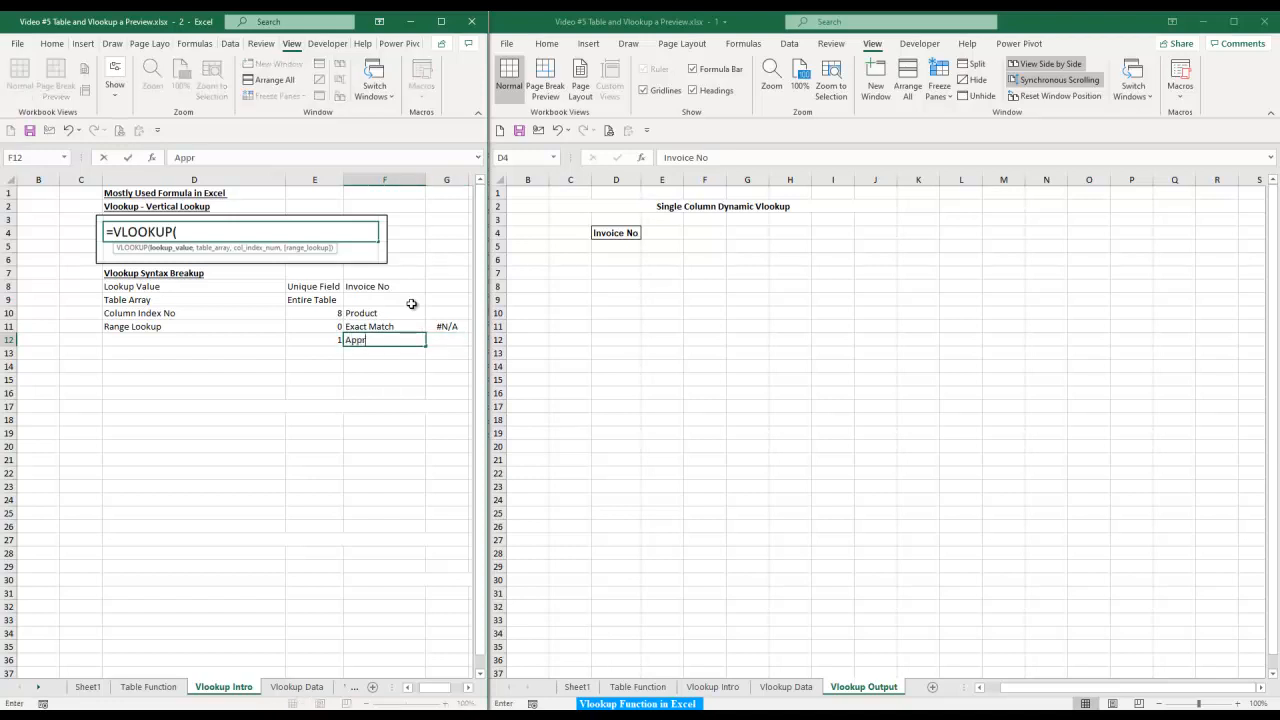
text(. Match)
key(Right)
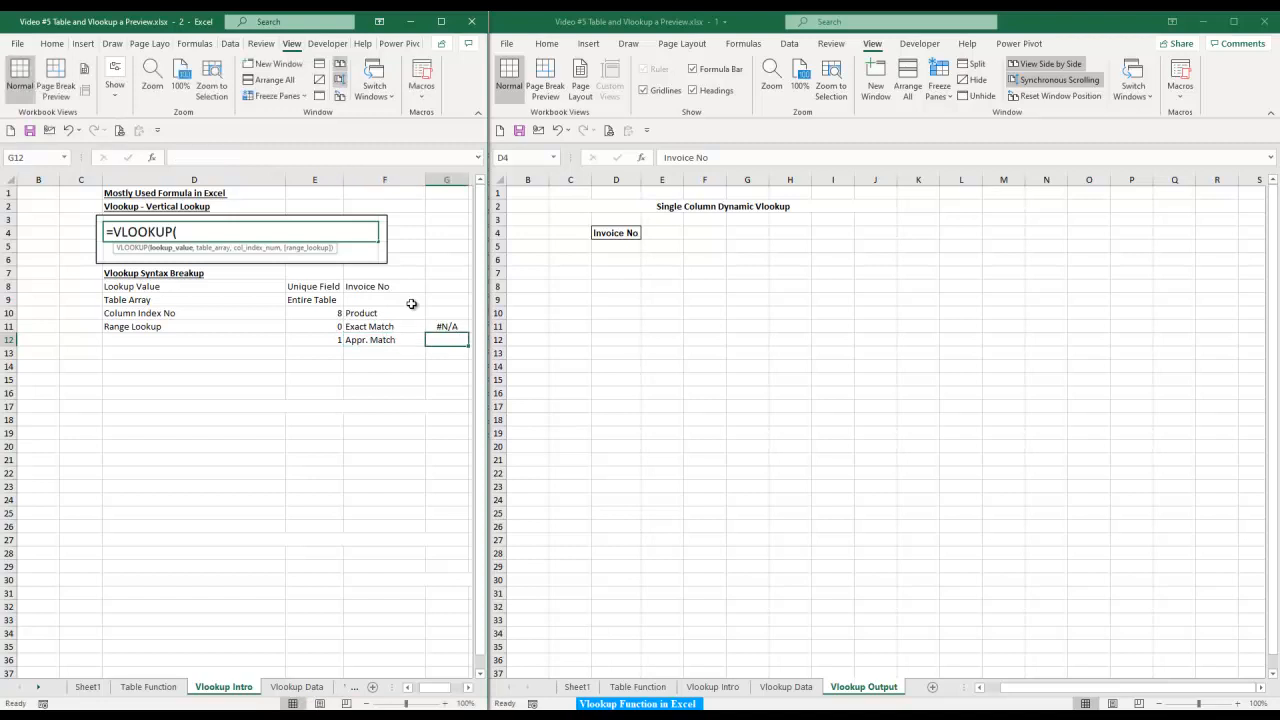
text(Last Row)
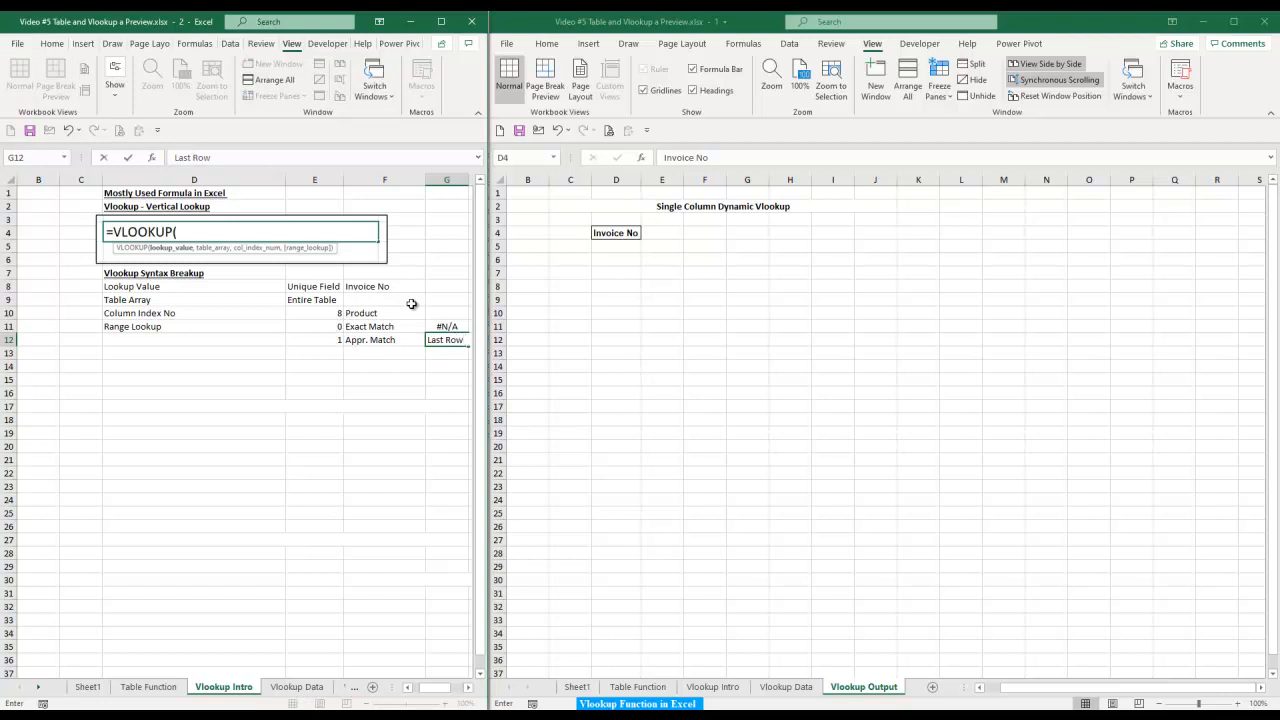
text( Answer)
key(Return)
key(Up)
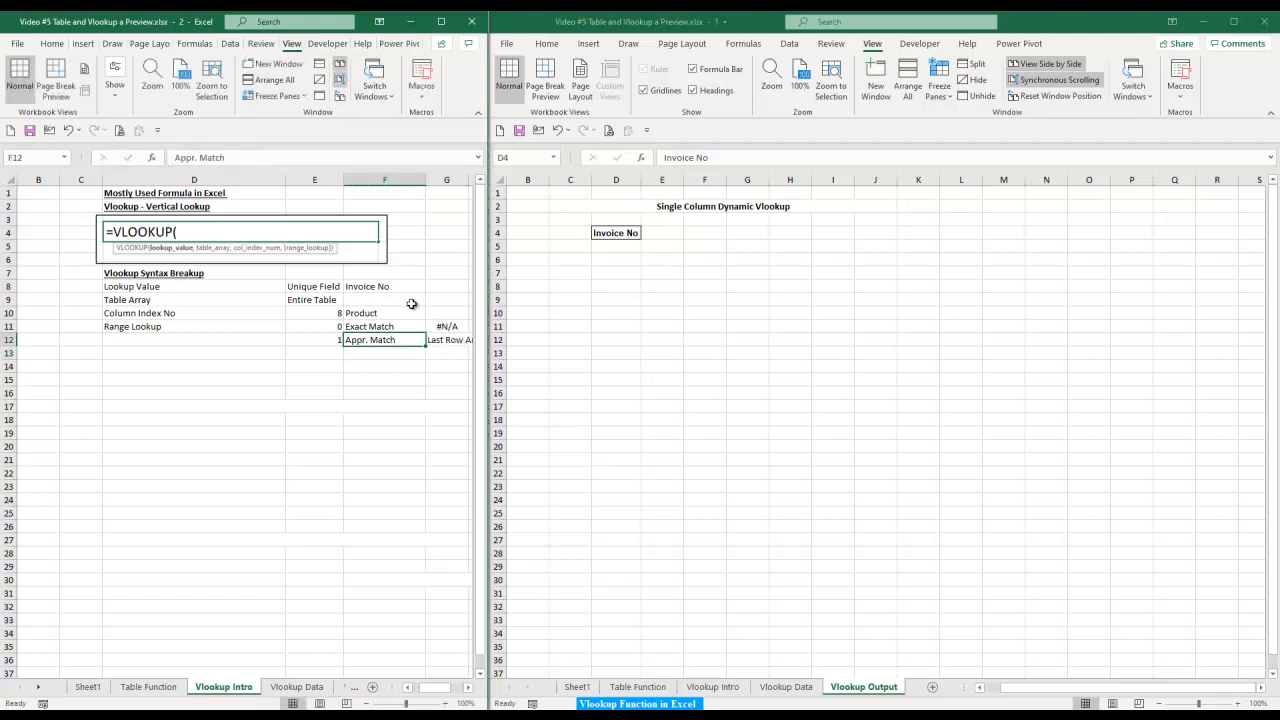
key(Right)
key(Right)
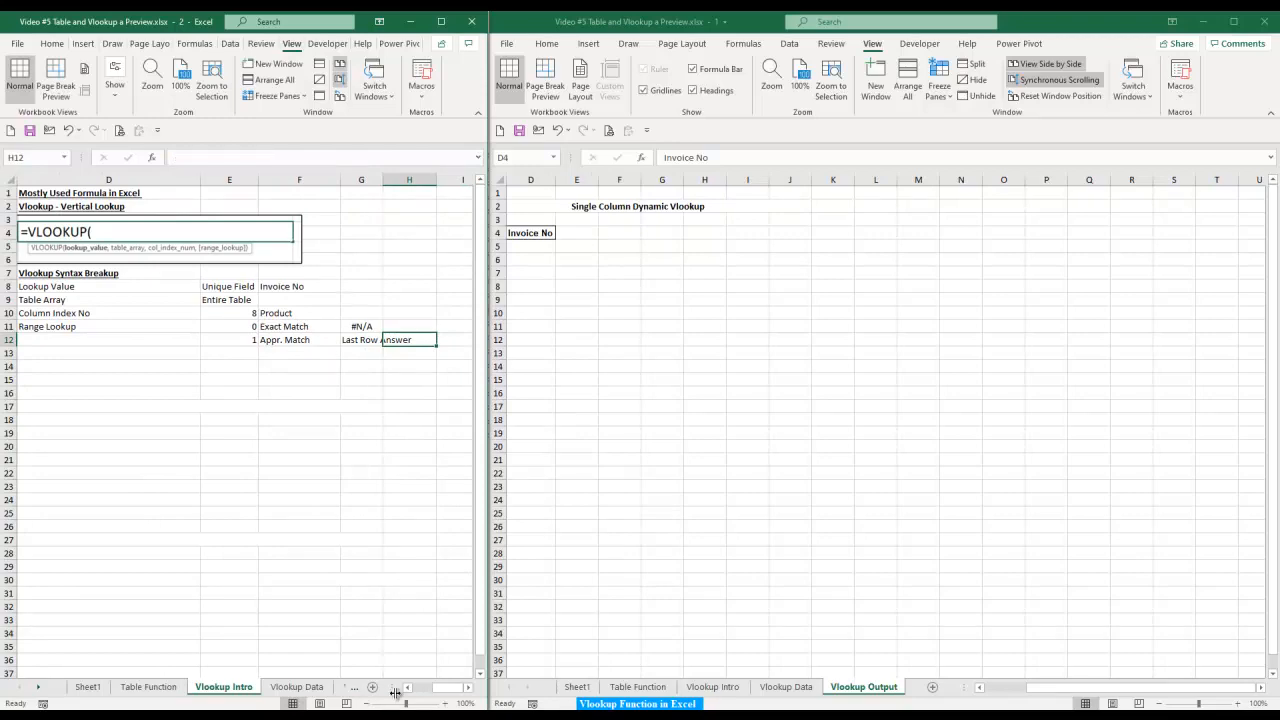
- Zoom both windows out to 70%, widen the Vlookup Intro window, and narrow the Vlookup Output window to meet it
ctrl+scroll(289, 457, down, 1)
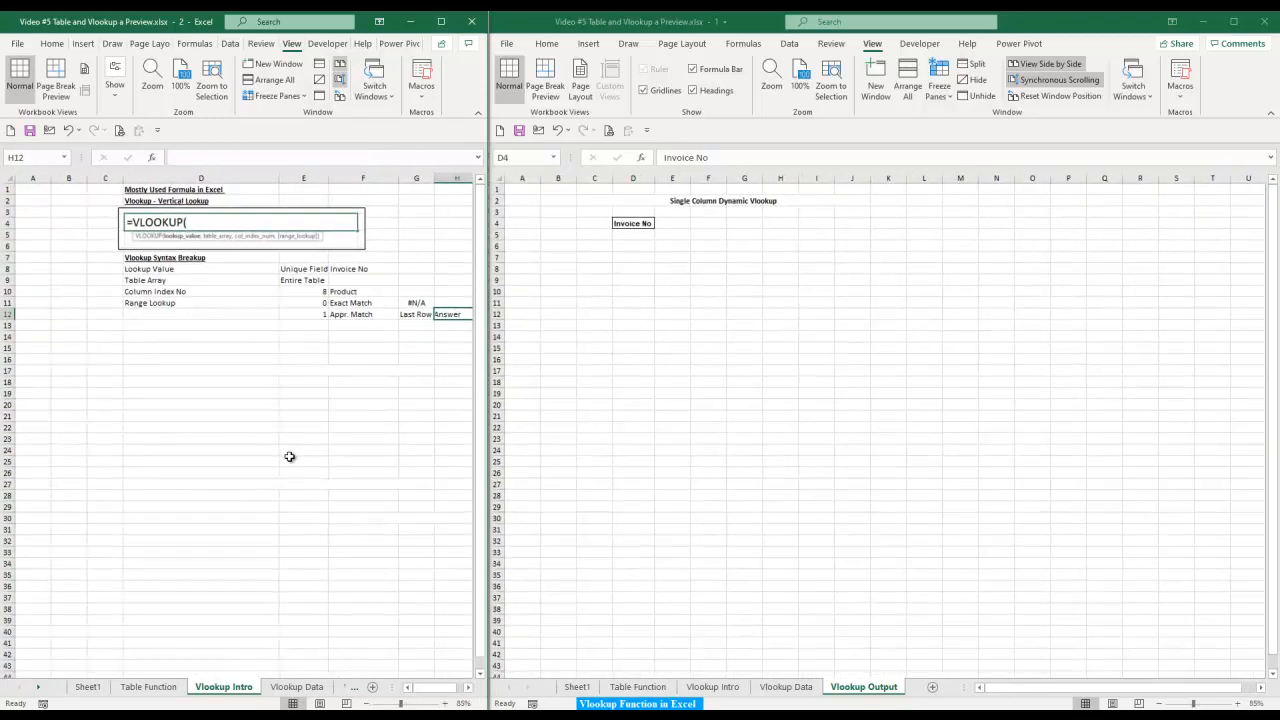
ctrl+scroll(289, 457, down, 1)
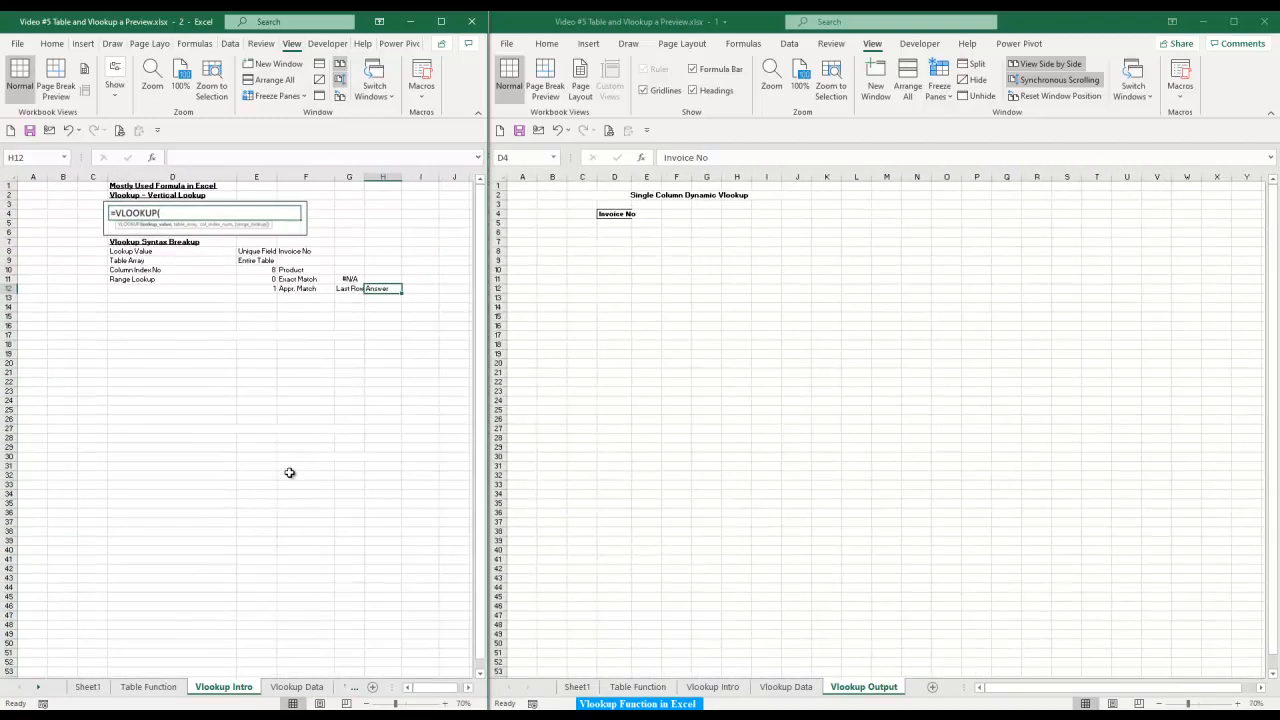
drag(488, 330, 584, 323)
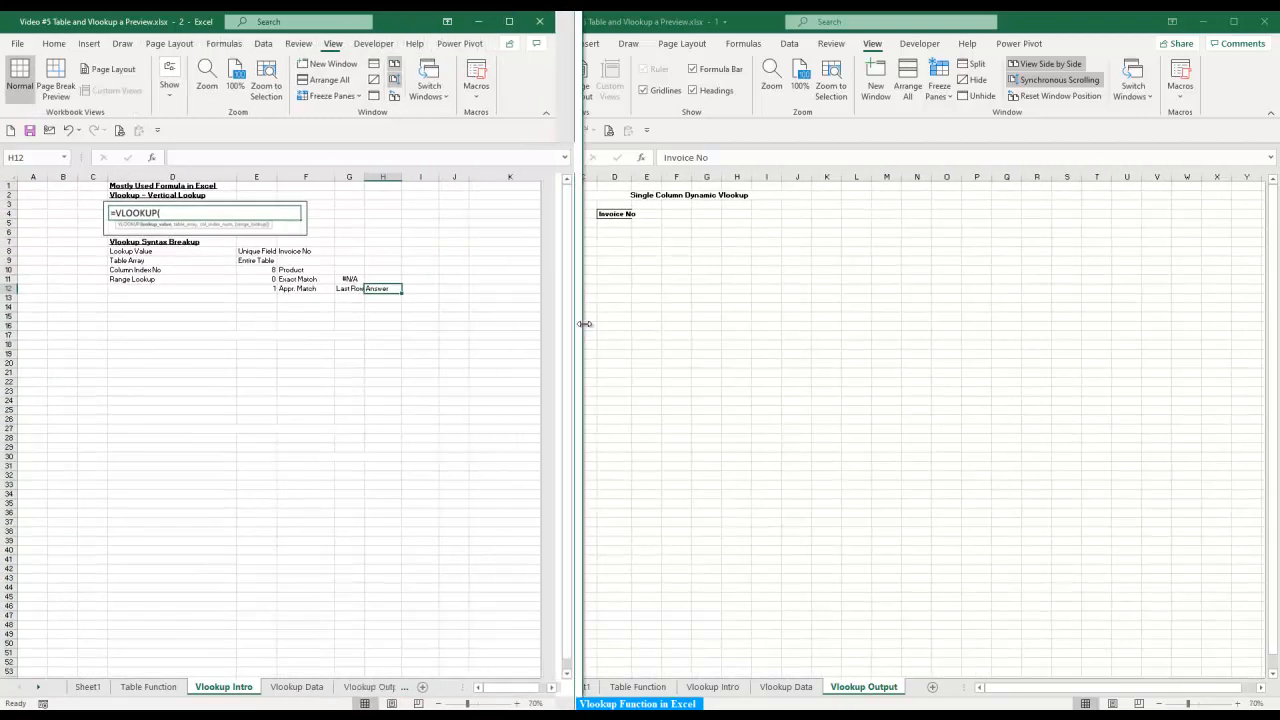
click(634, 303)
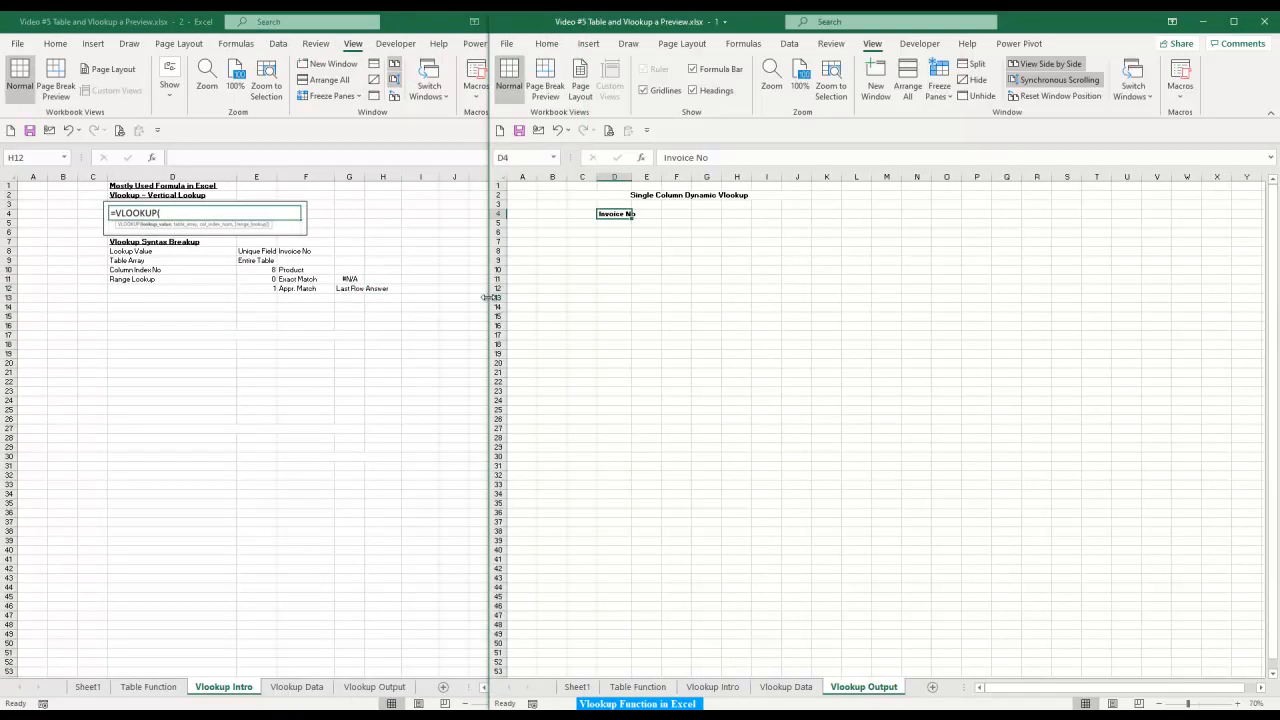
drag(490, 298, 575, 294)
click(409, 418)
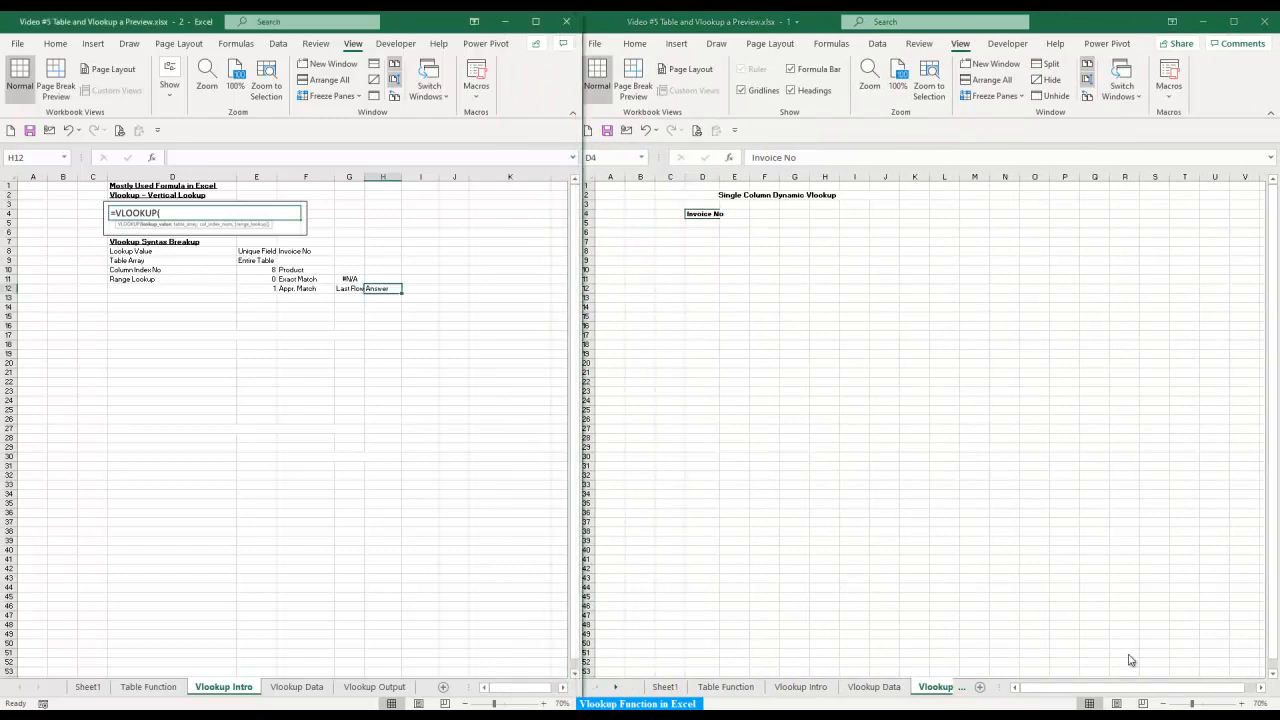
- Restore the zoom of both side-by-side windows to 100% with row 1 in view
click(1241, 704)
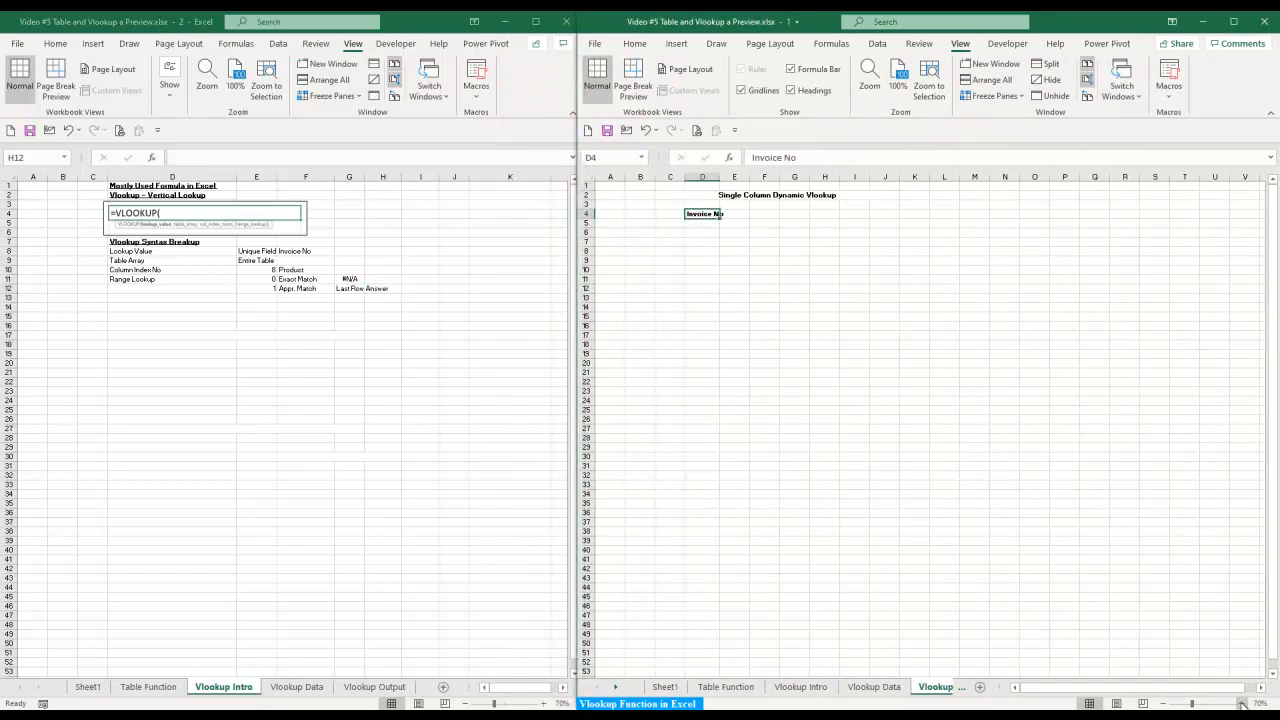
click(1241, 704)
click(1241, 704)
click(1242, 705)
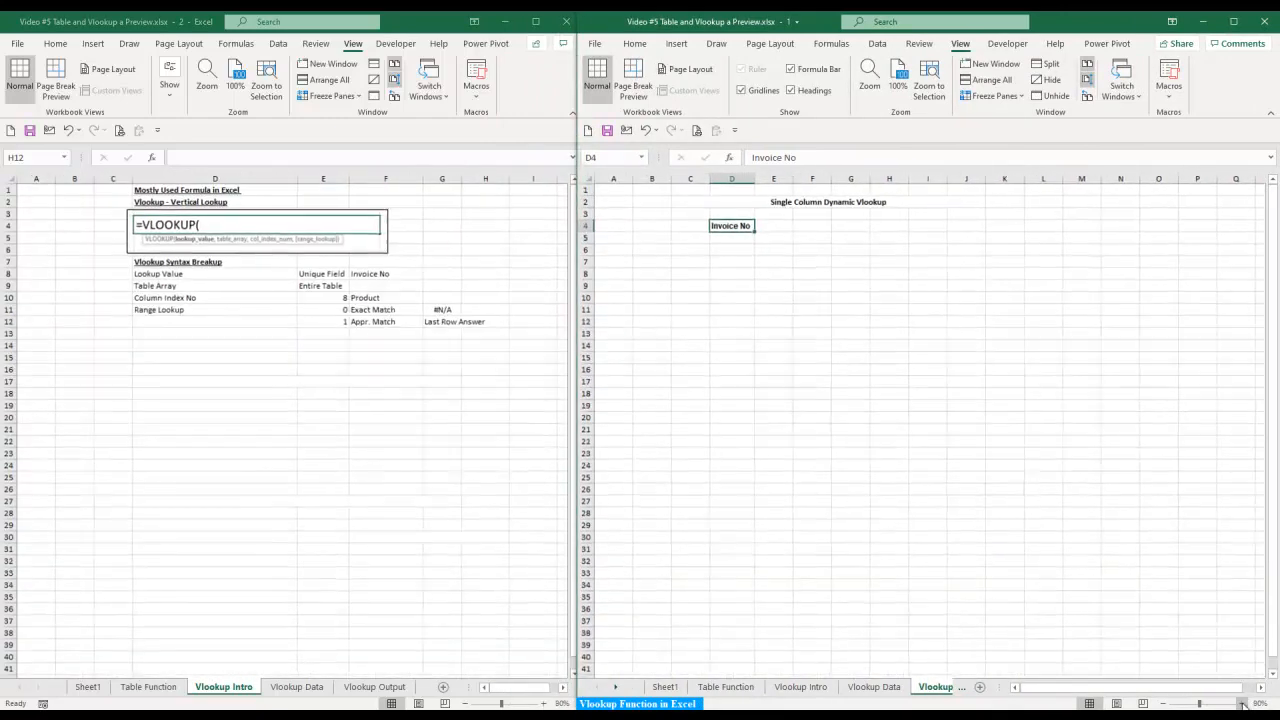
click(1242, 705)
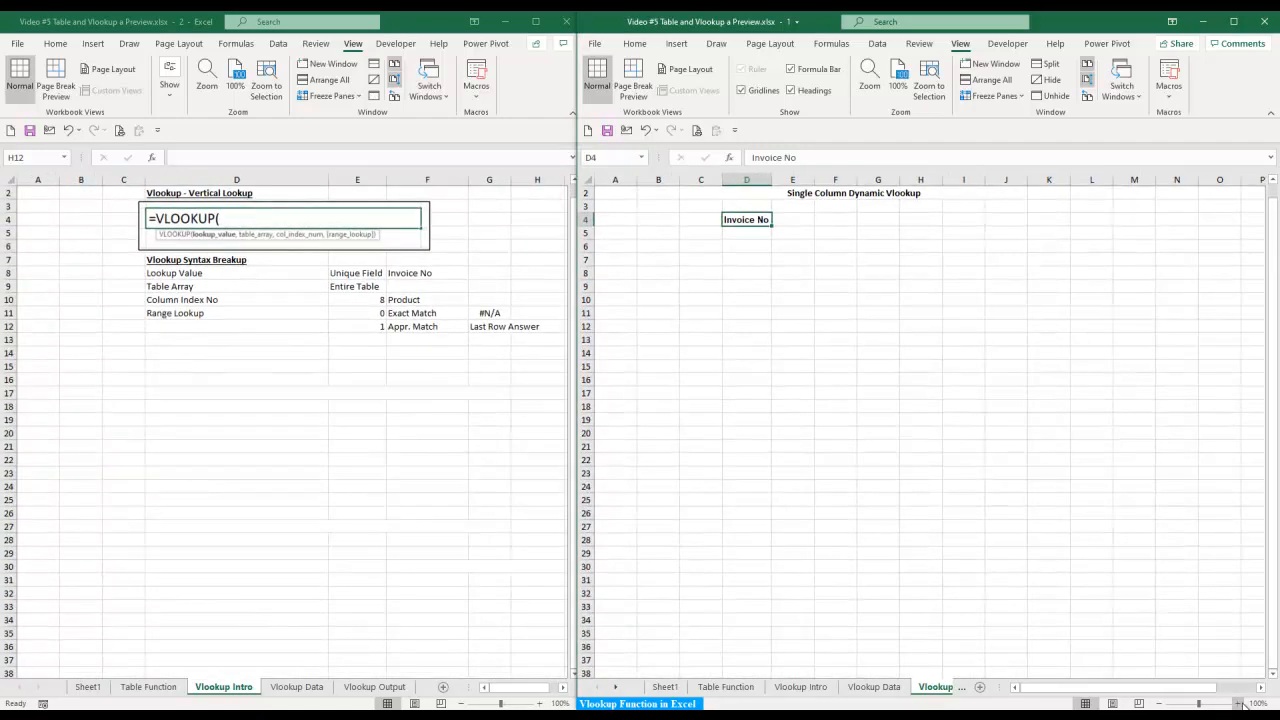
scroll(512, 352, up, 1)
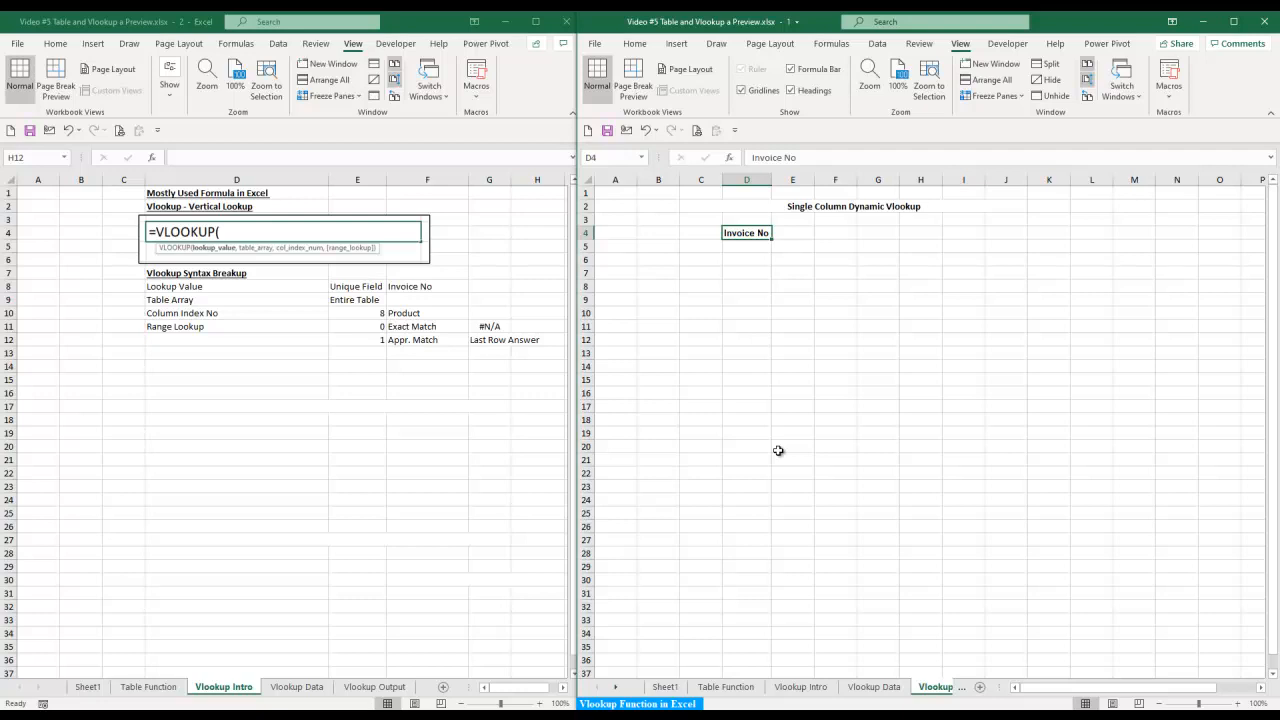
- Fill D5:D9 of Vlookup Output, under Invoice No, with the values 110, 111, 112, 108 and 105
key(Return)
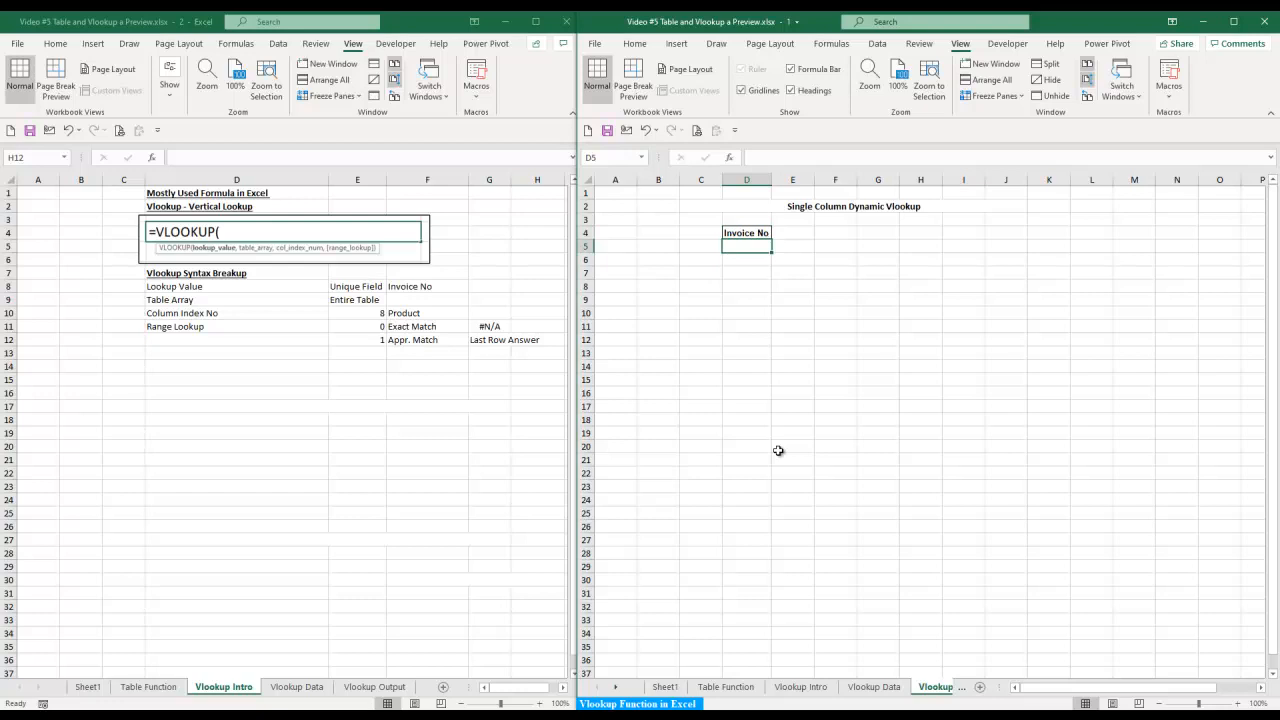
text(110)
key(Return)
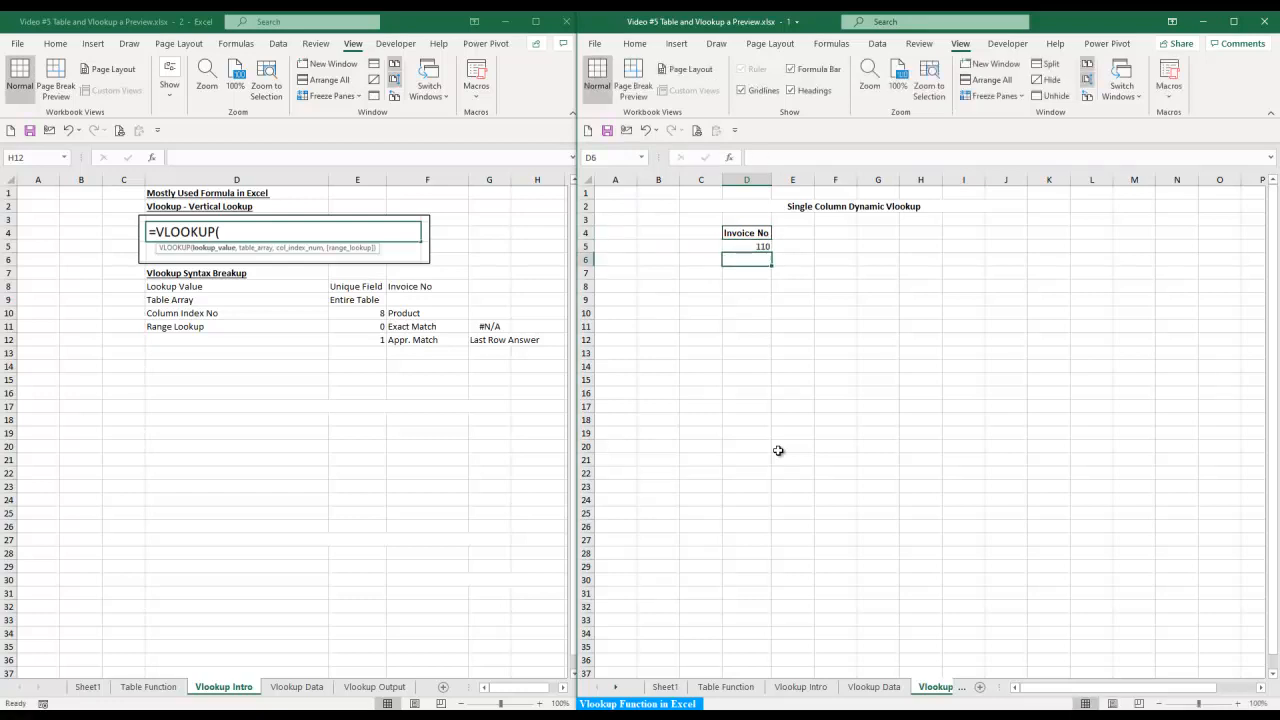
text(111)
key(Return)
text(112)
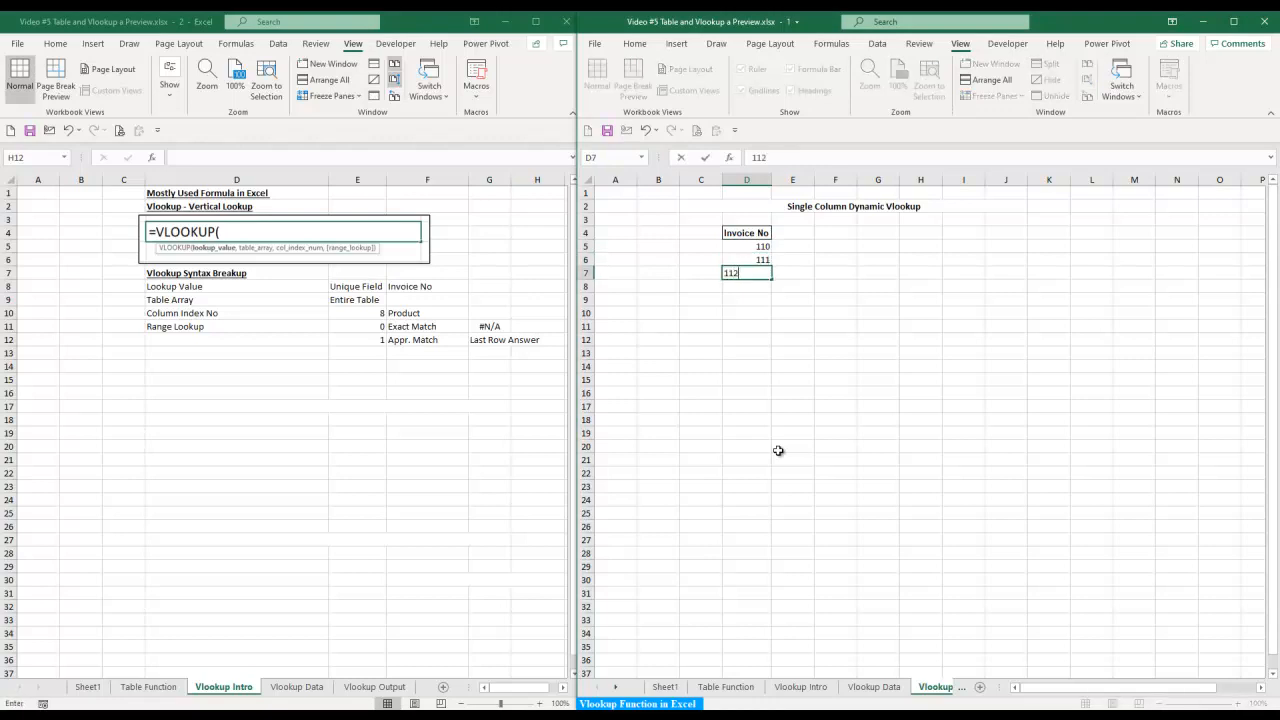
key(Return)
text(108)
key(Return)
text(105)
key(Return)
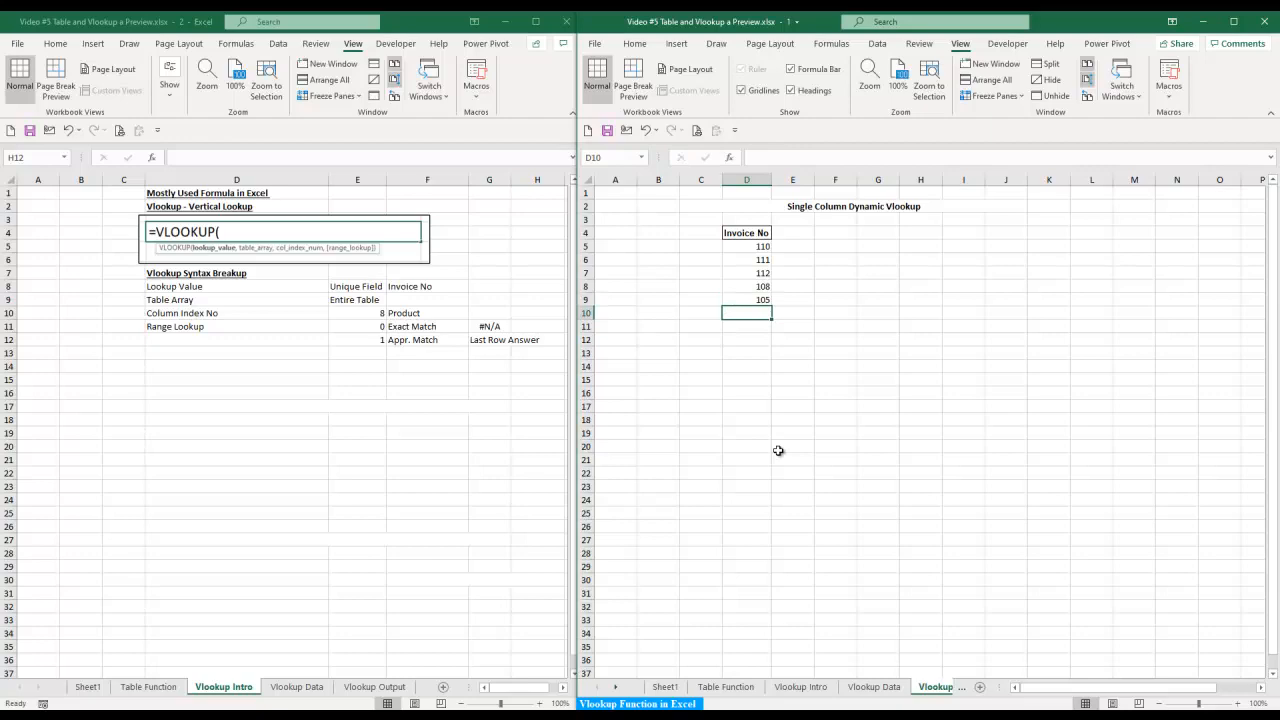
- Check Vlookup Data in the second window, return that window to Vlookup Intro, and autofit column G there
click(297, 696)
click(297, 687)
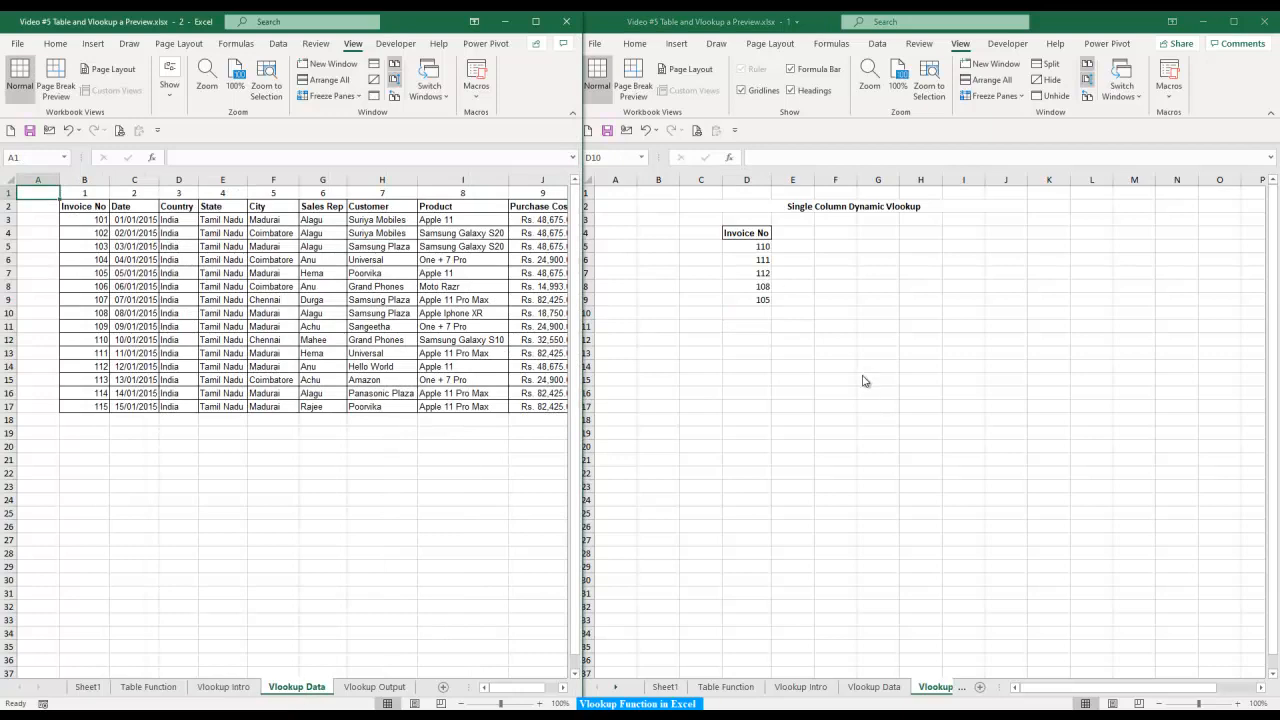
click(221, 690)
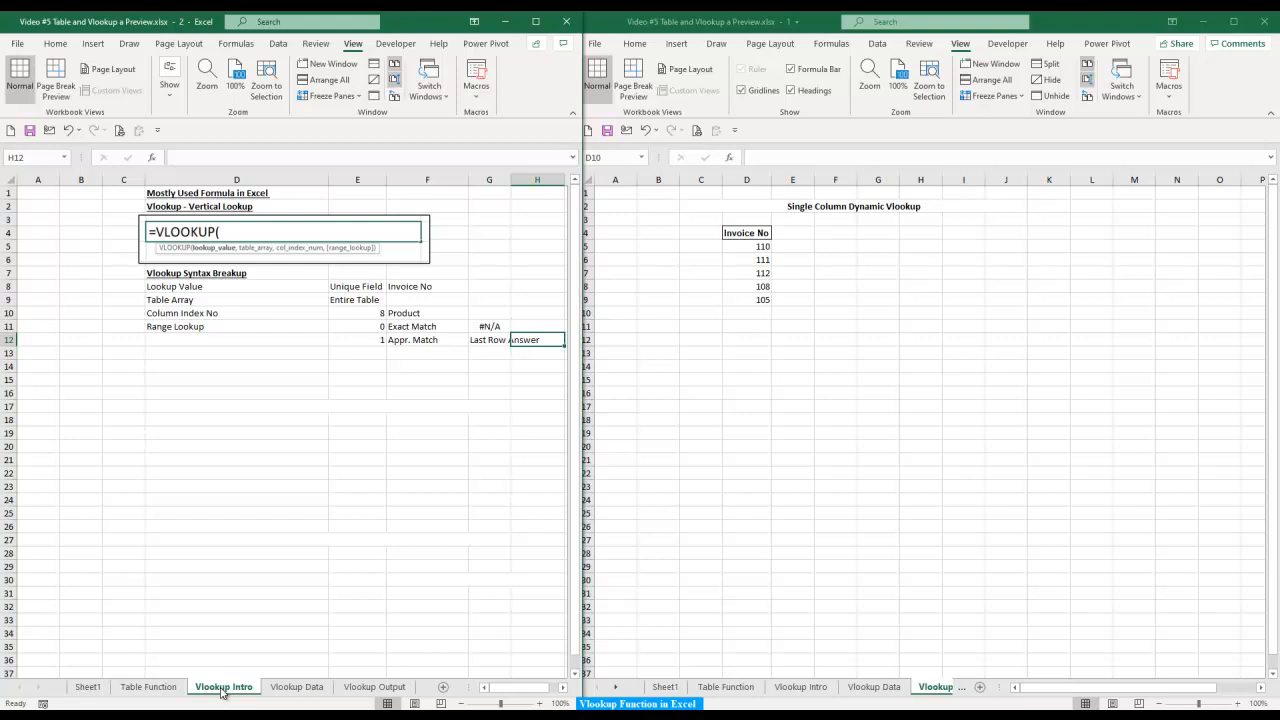
double_click(510, 180)
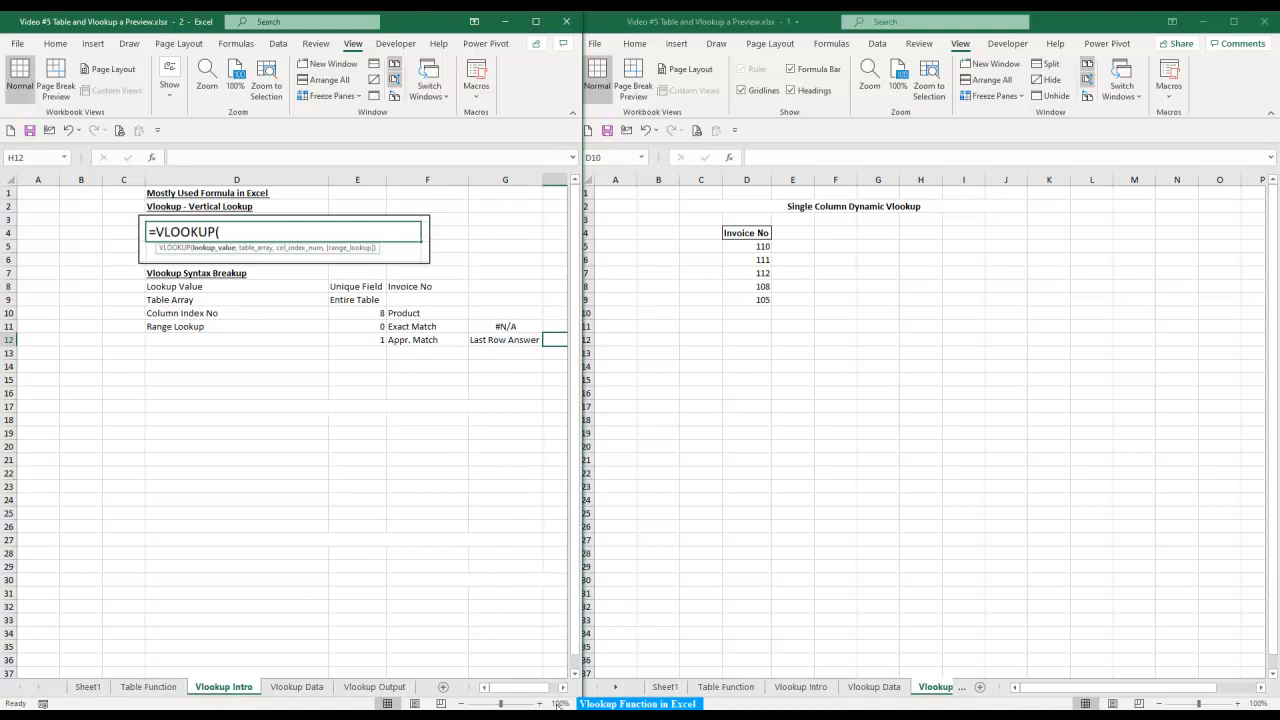
- Enter the column index number 8 in E3 of Vlookup Output, above the cell beside the Invoice No header
click(801, 222)
click(801, 222)
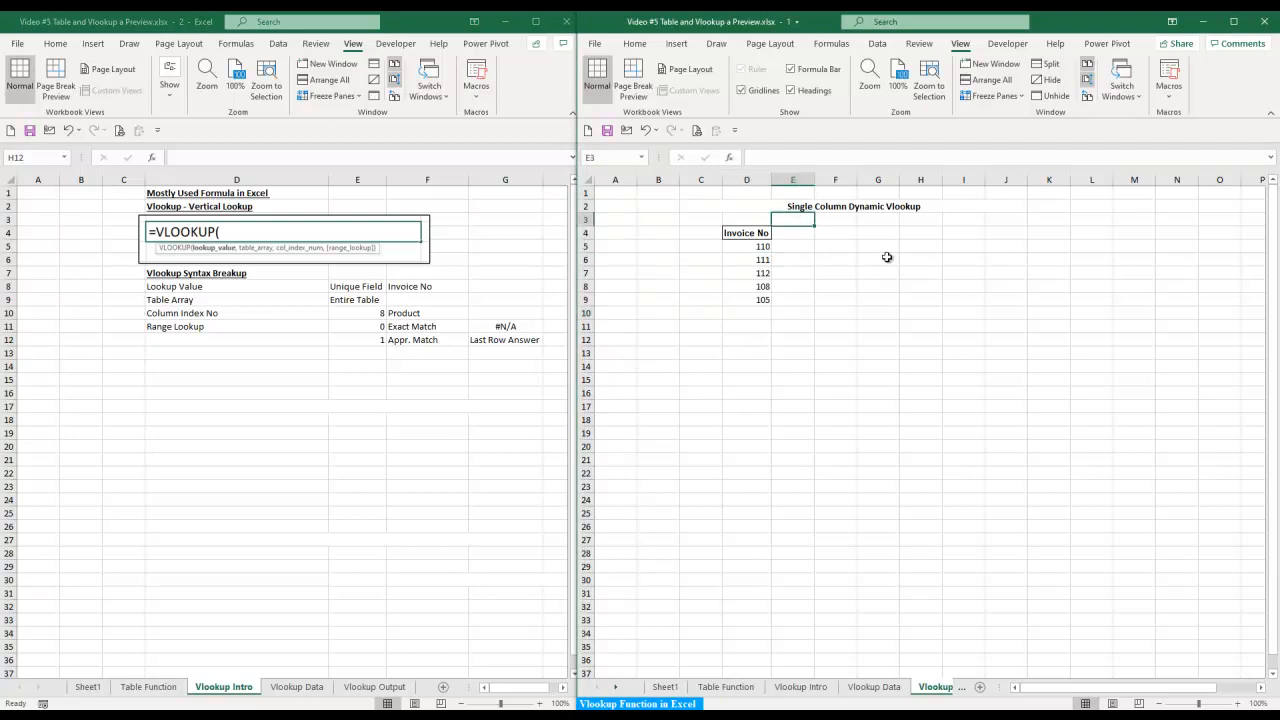
text(8)
key(Return)
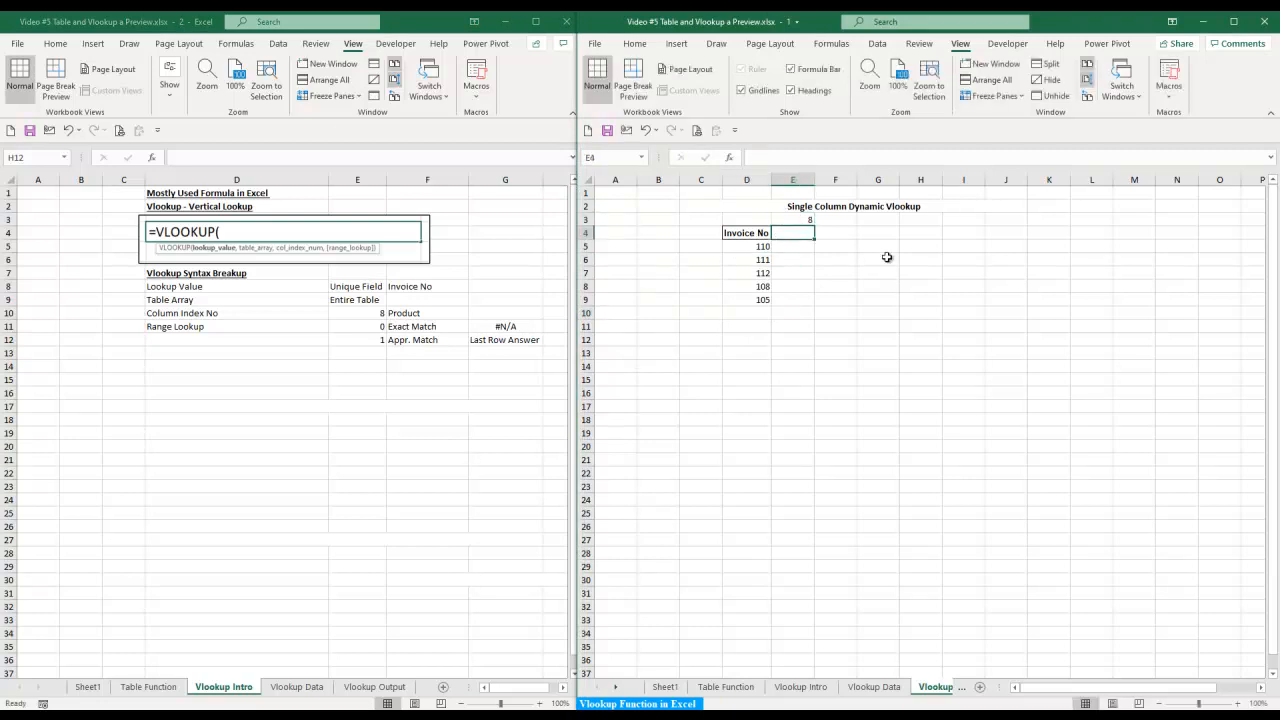
key(Up)
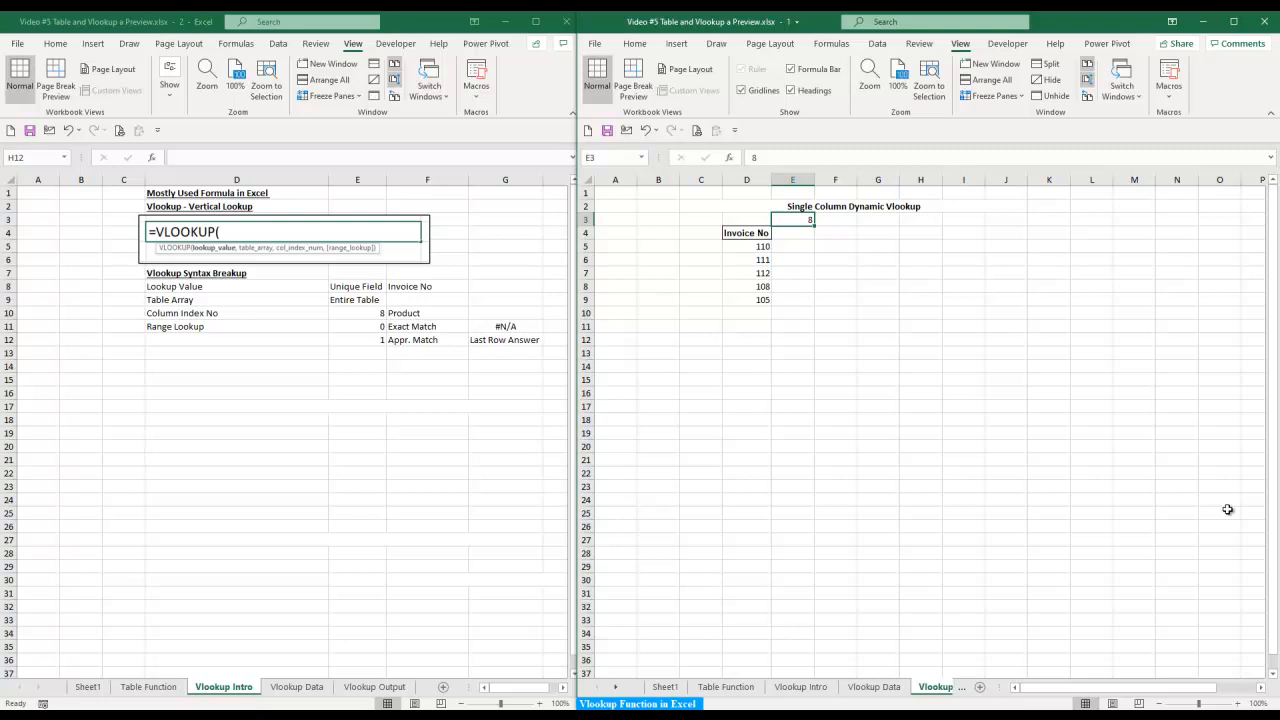
key(Down)
key(Down)
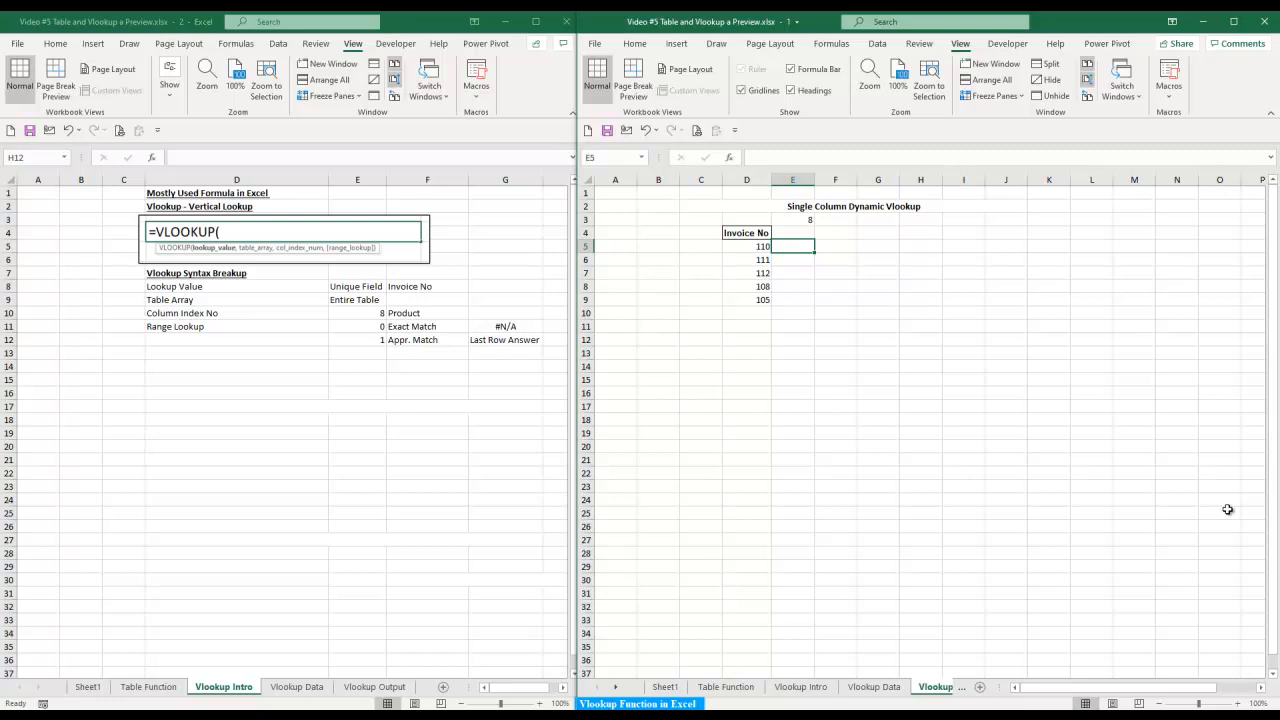
- Examine the numbered column headers in Vlookup Data from Invoice No to Selling Price, noting where Product stands relative to Invoice No
click(292, 692)
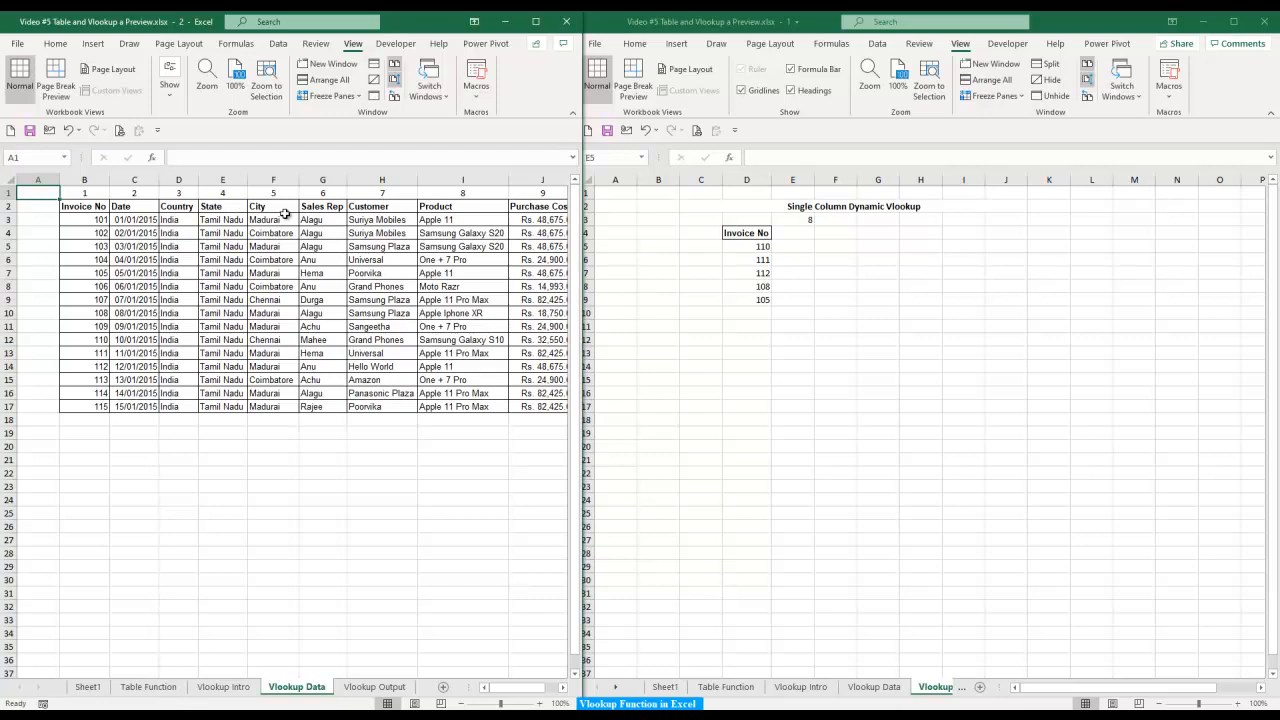
click(561, 688)
click(561, 688)
click(561, 688)
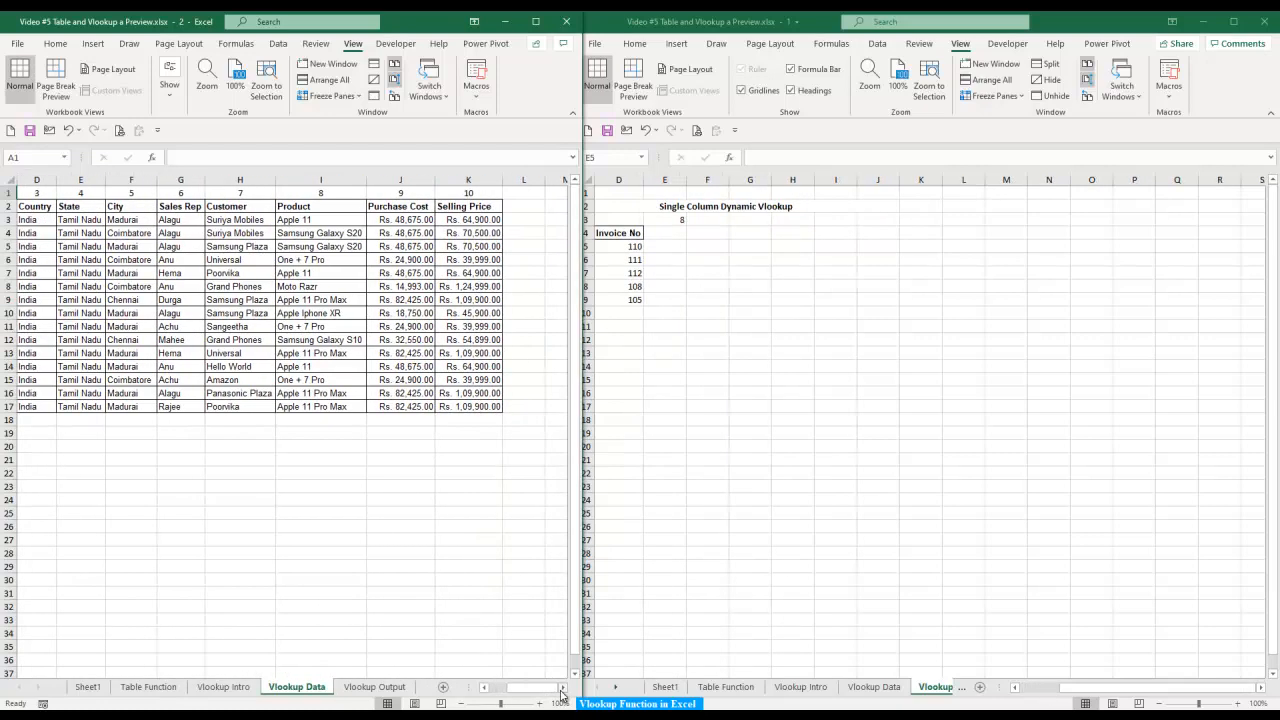
drag(556, 690, 497, 690)
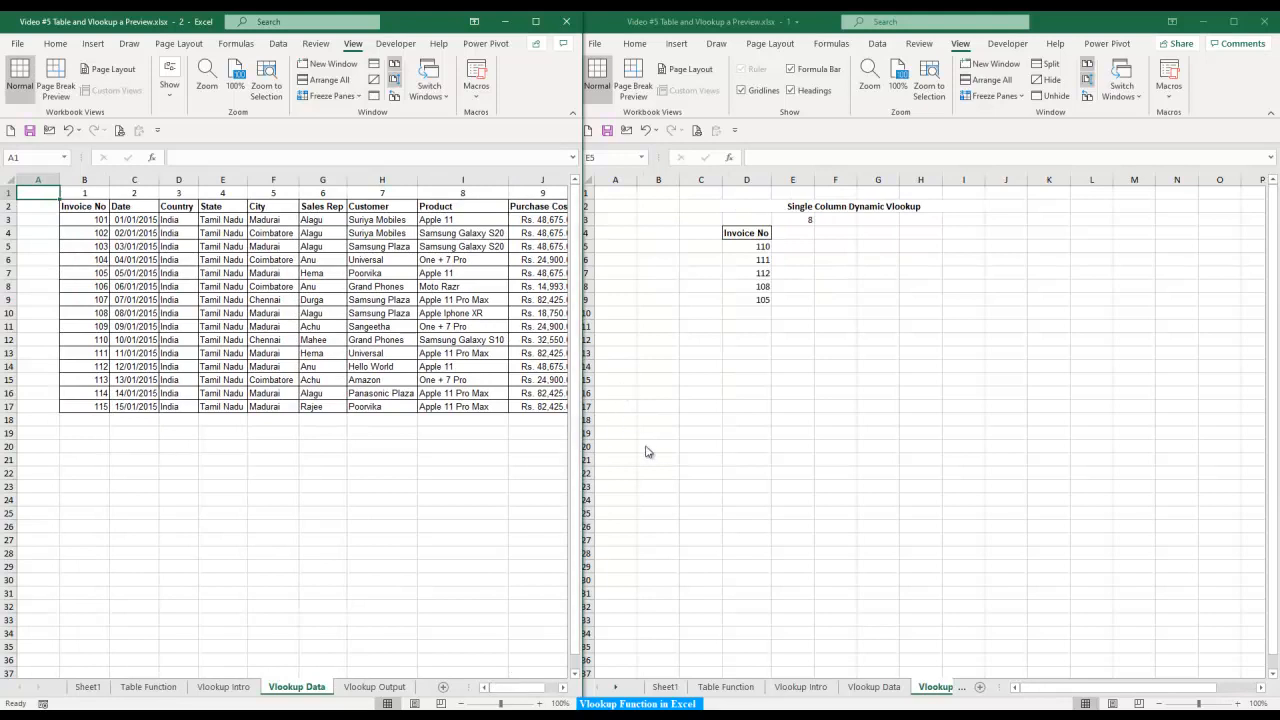
click(789, 234)
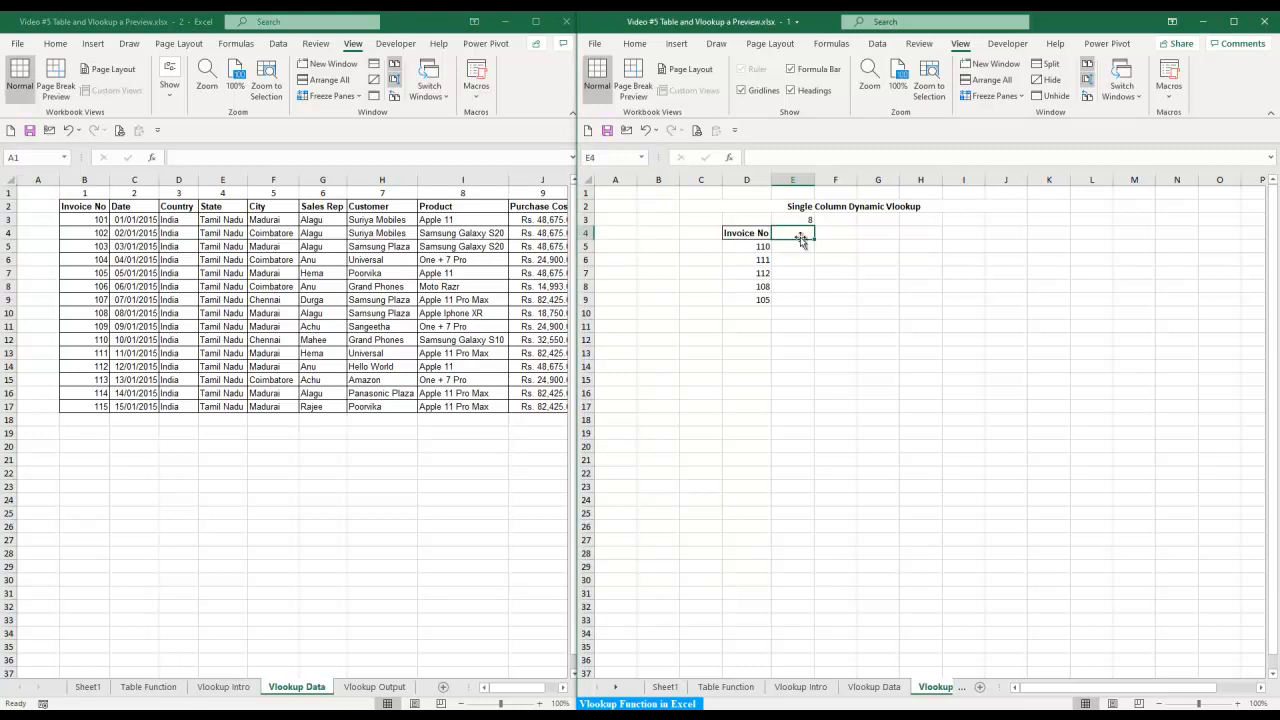
click(78, 205)
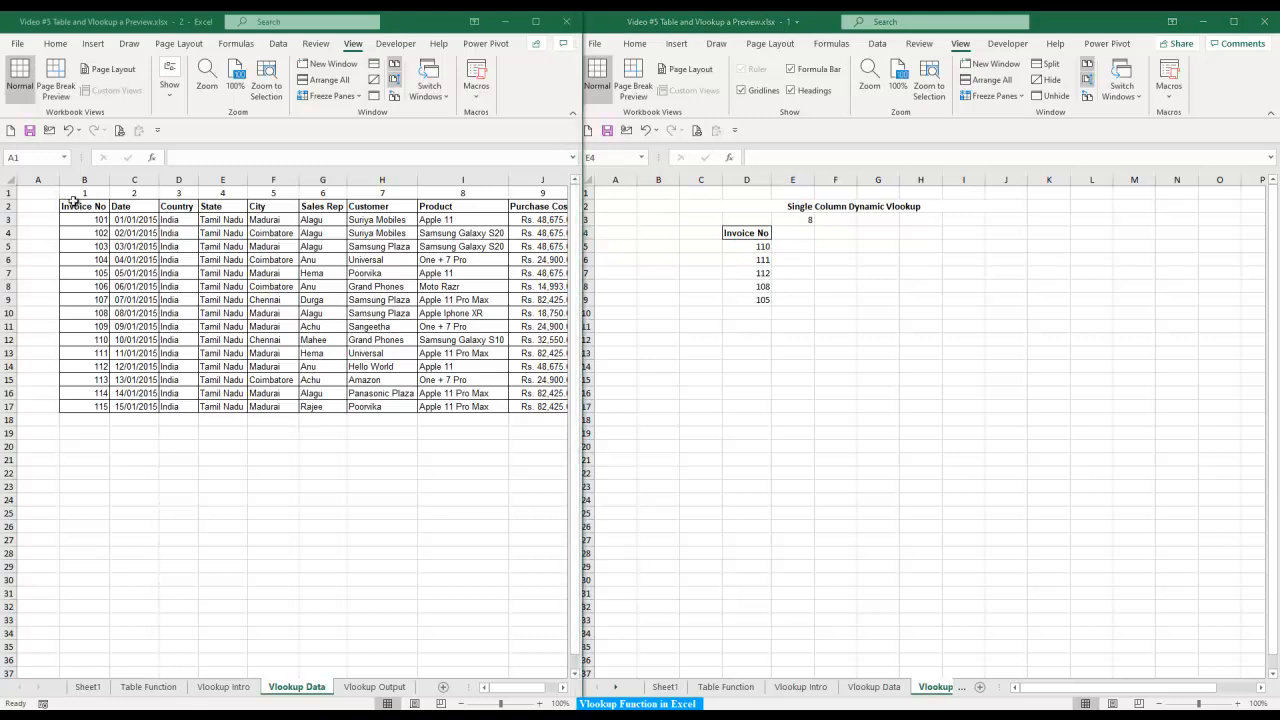
click(452, 205)
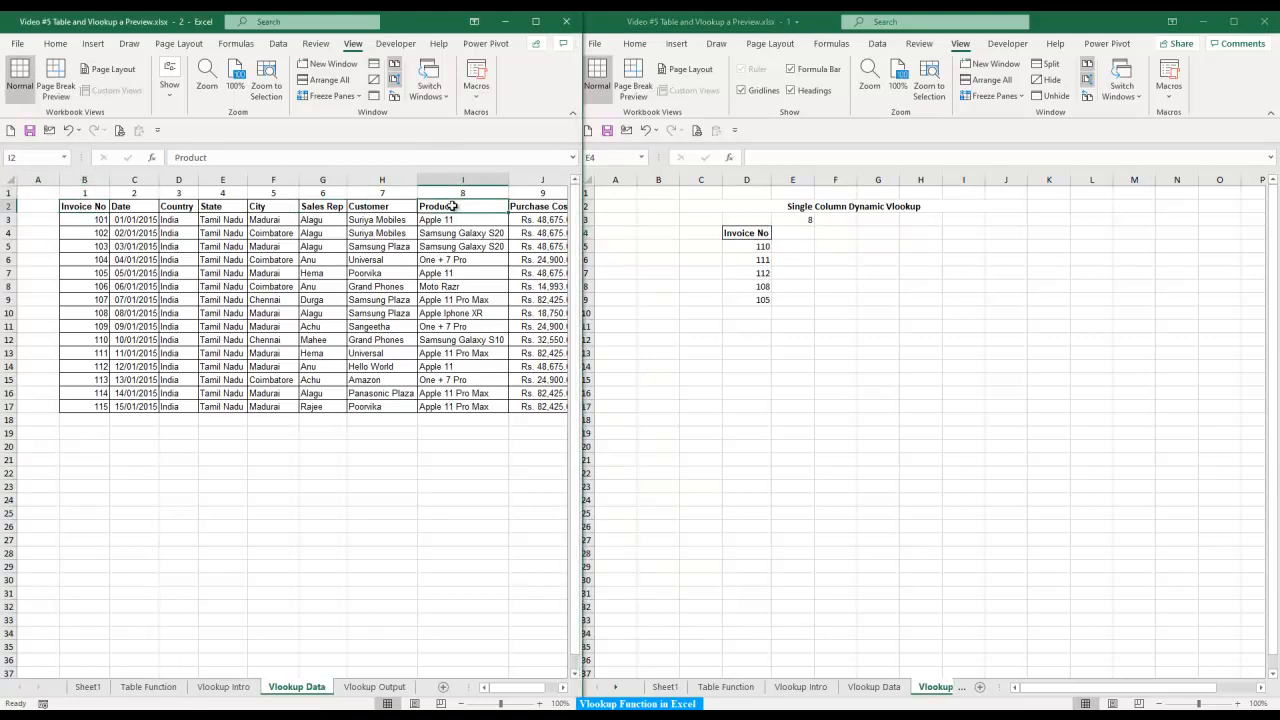
click(796, 232)
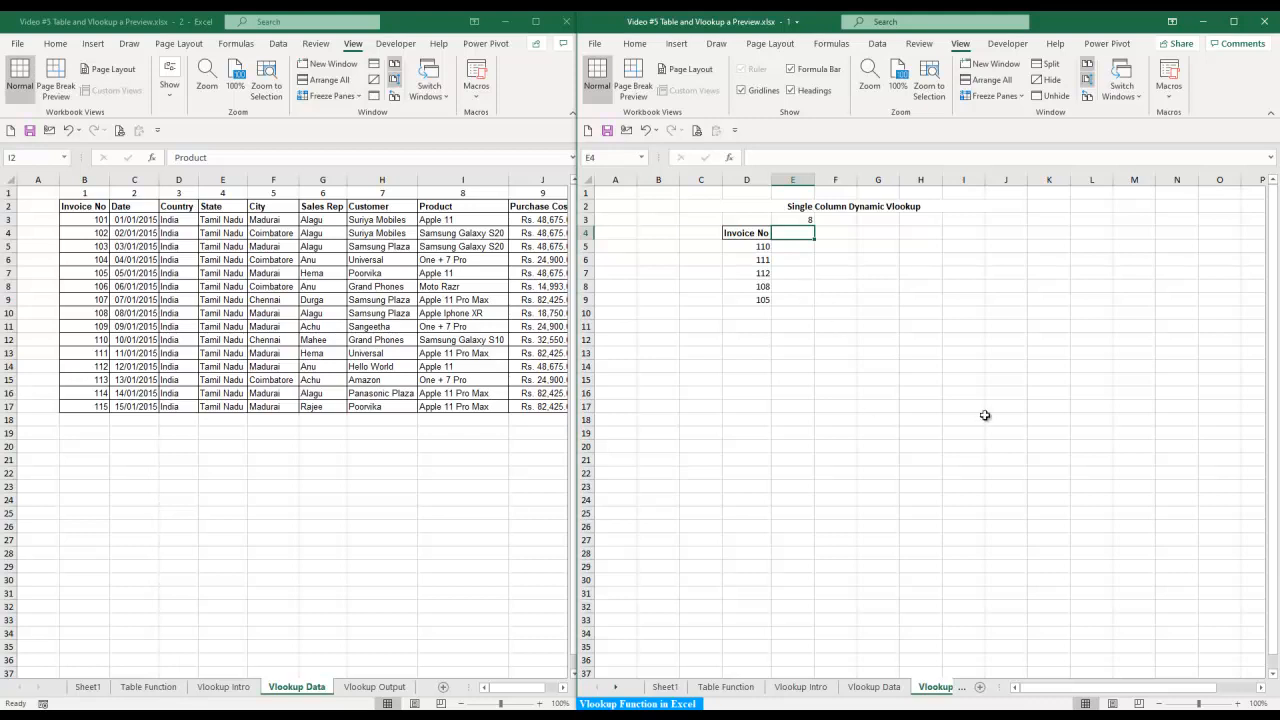
- Zoom Vlookup Output and Vlookup Data to 130% and show Vlookup Intro beside the Invoice No list
click(1037, 368)
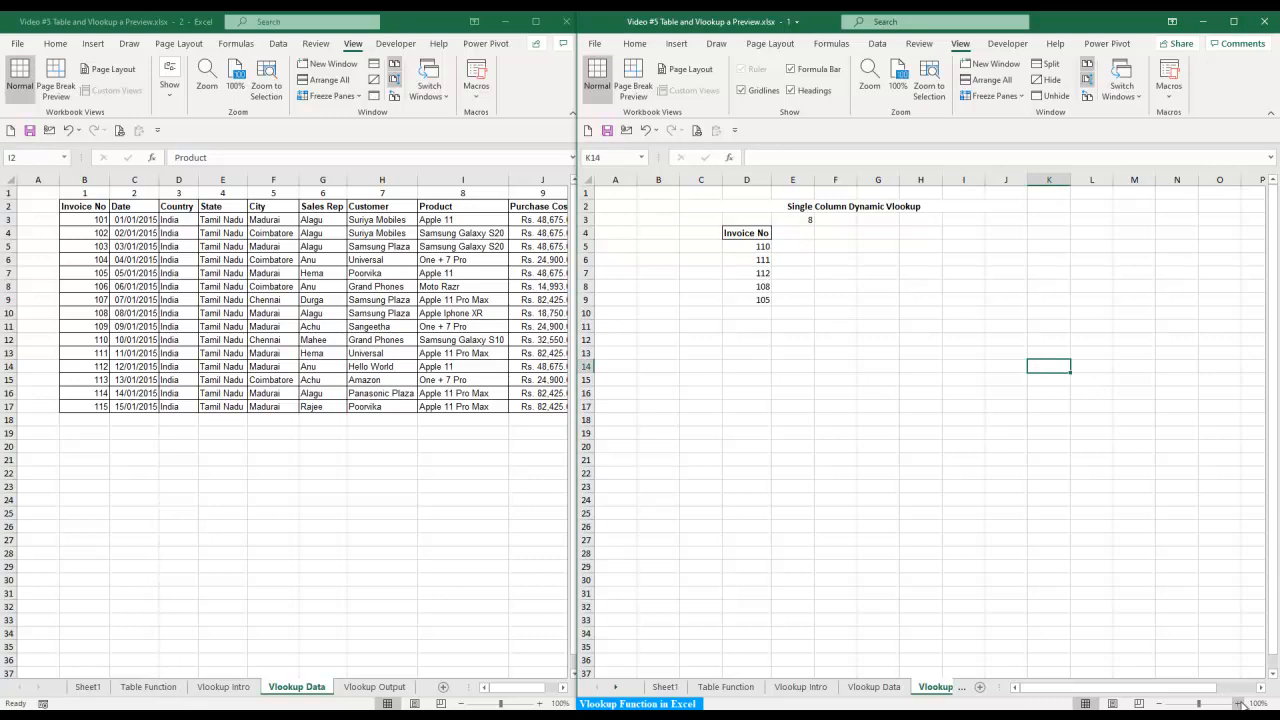
click(1239, 704)
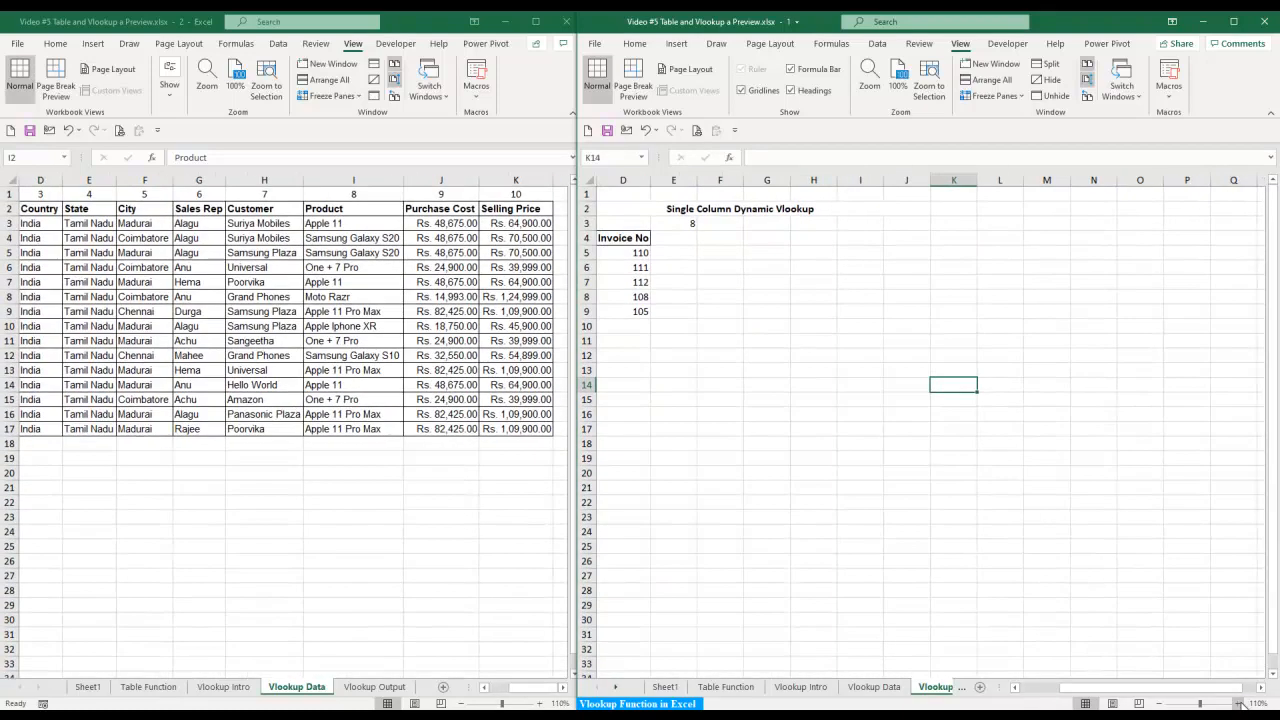
click(1239, 704)
click(1239, 704)
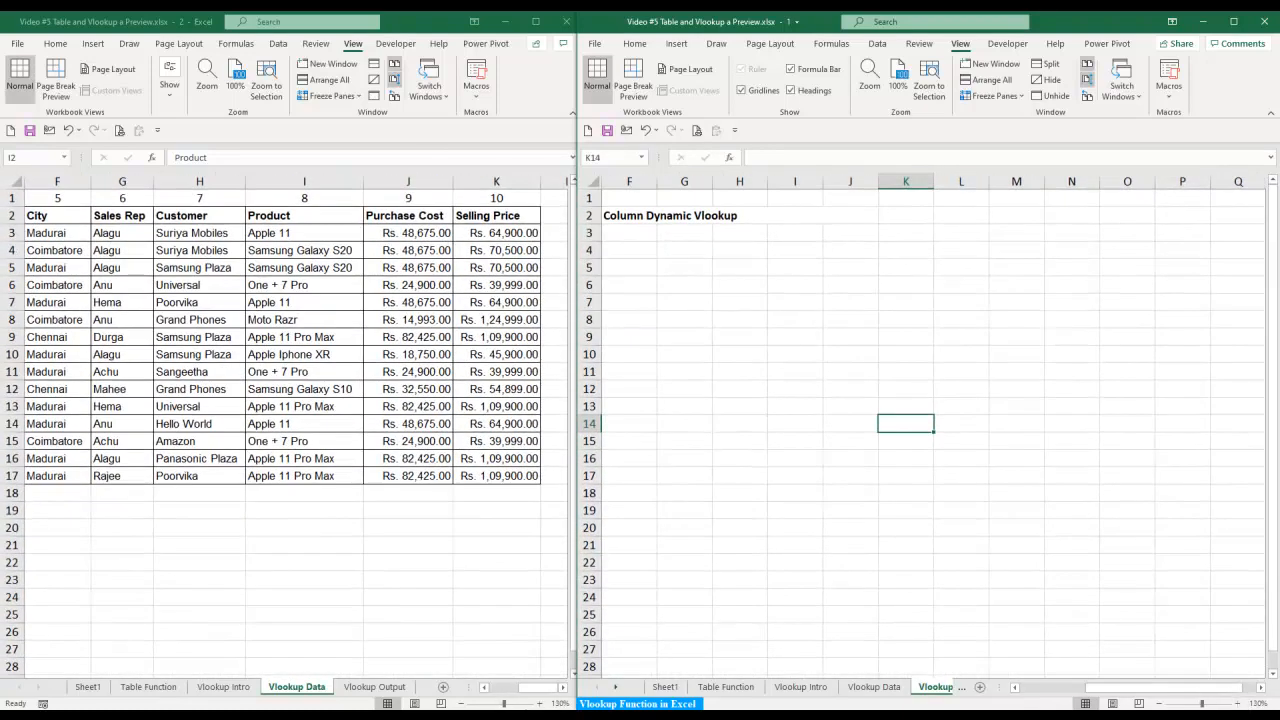
click(216, 693)
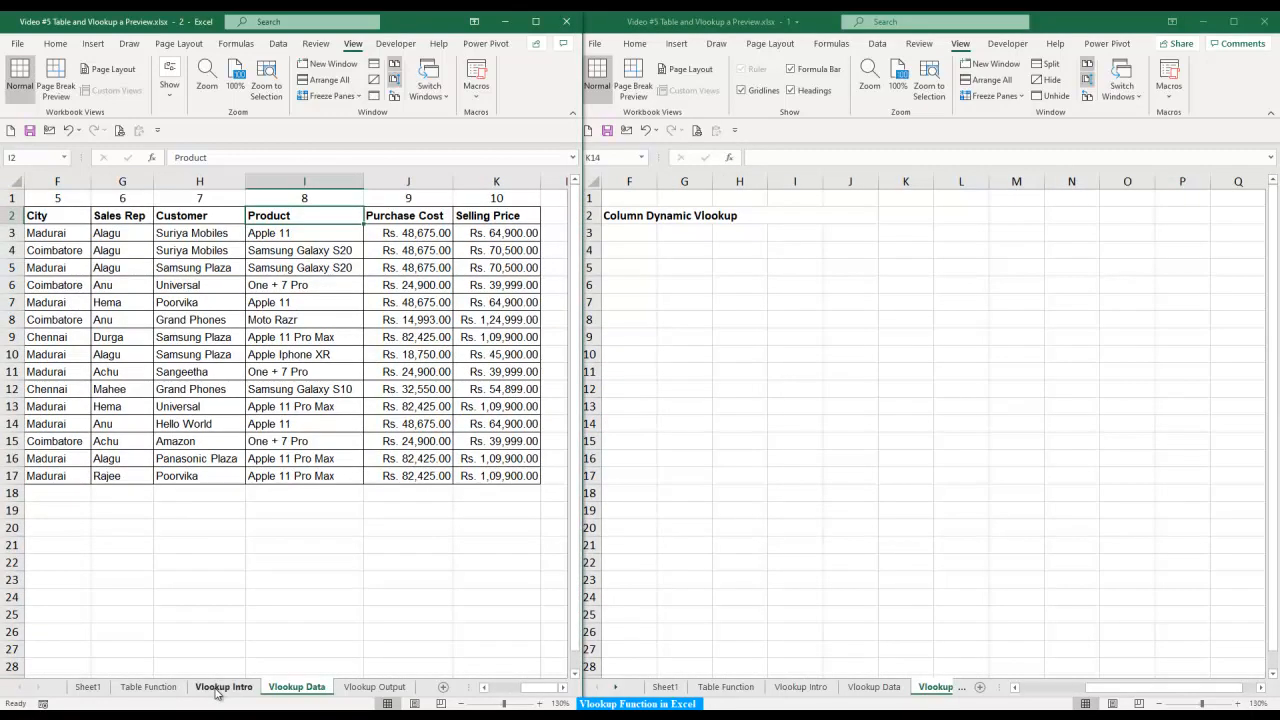
click(218, 690)
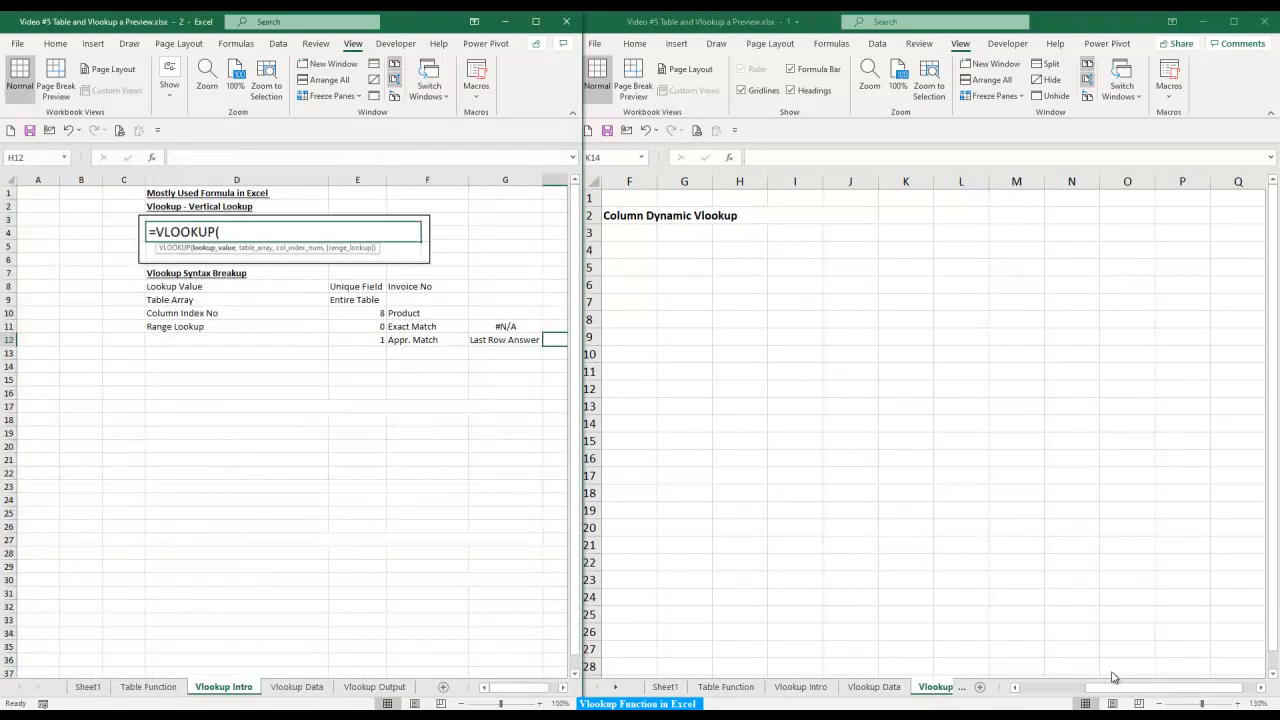
drag(1120, 688, 1016, 694)
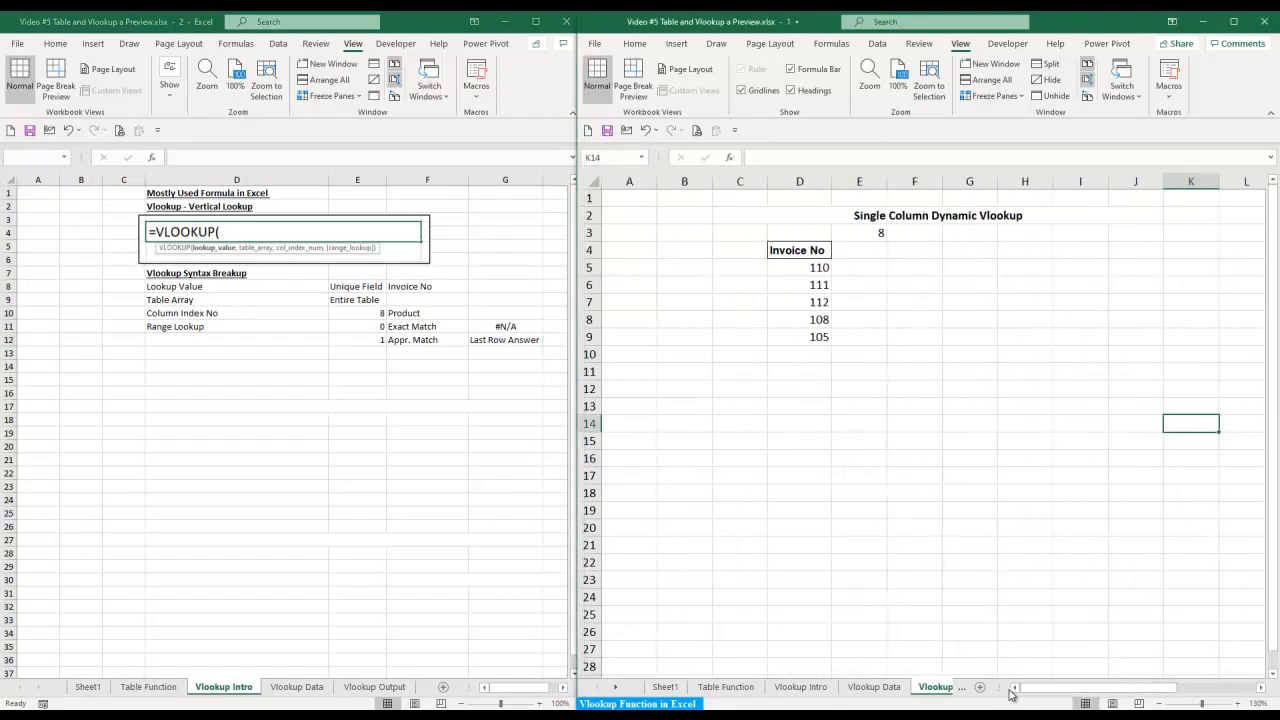
- Start a VLOOKUP in E4 of Vlookup Output and review the Lookup_value, Table_array and Col_index_num descriptions in its Function Arguments
click(864, 255)
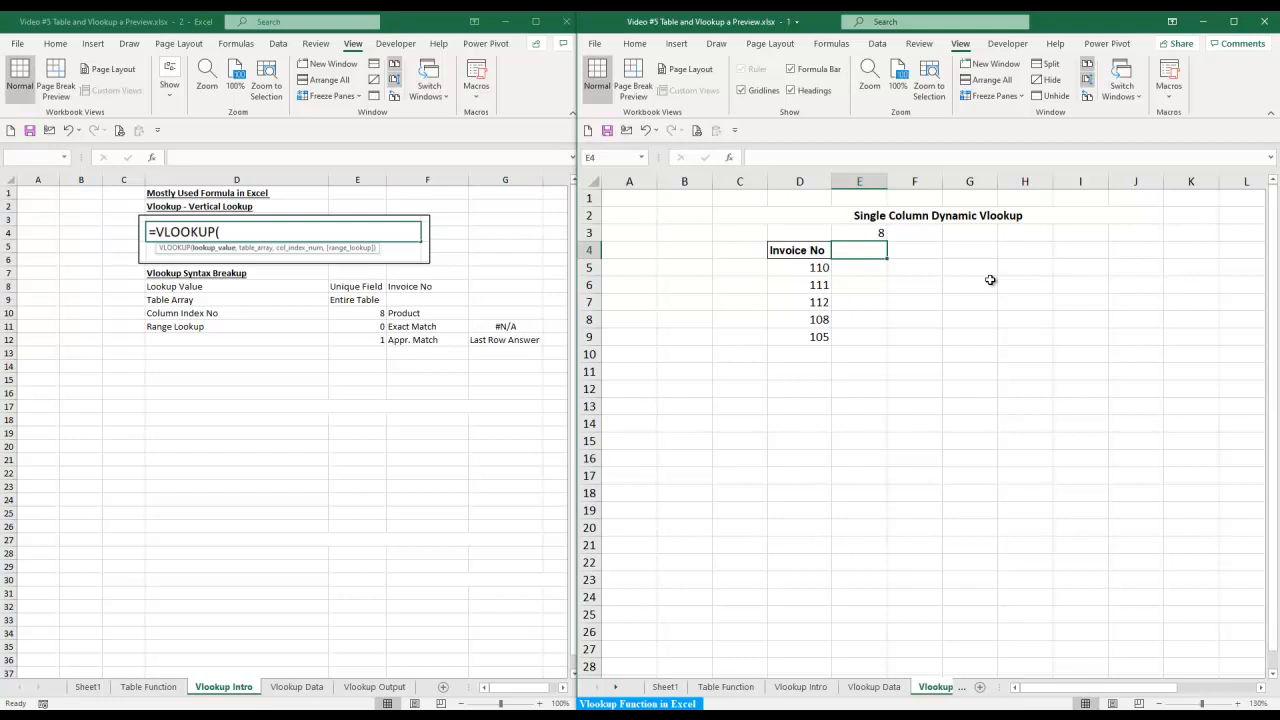
text(=Vloo)
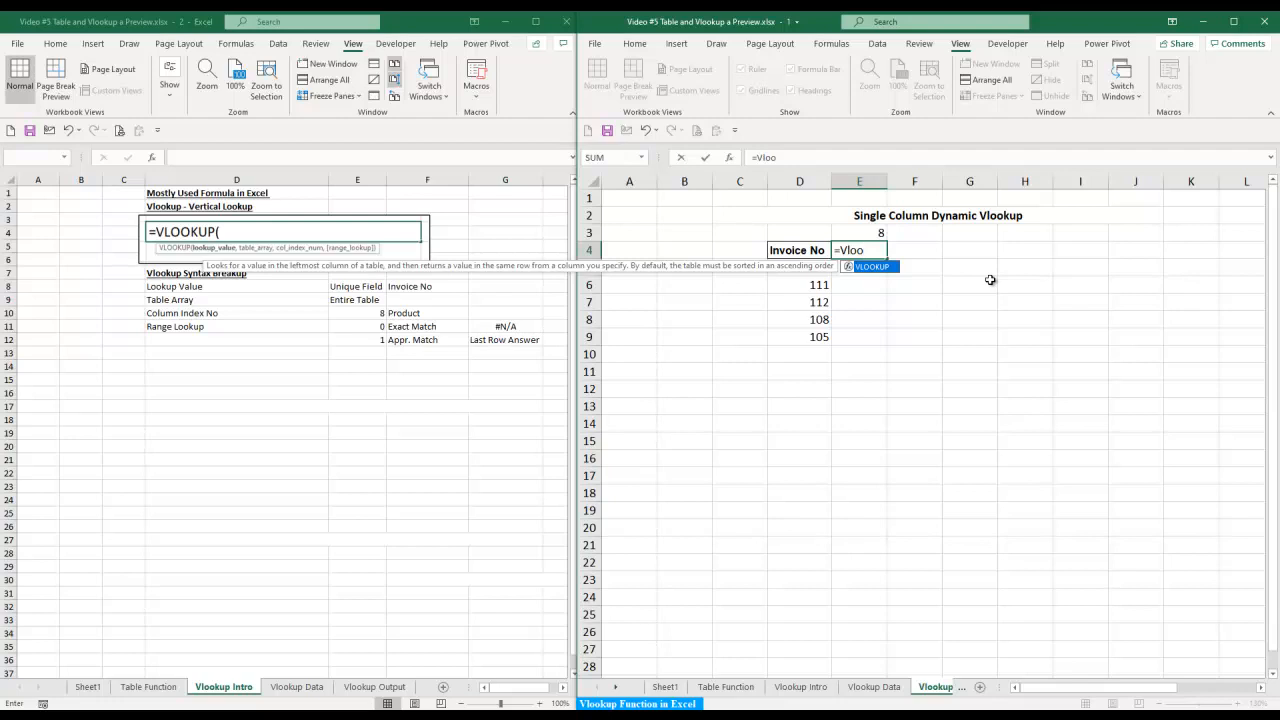
key(Tab)
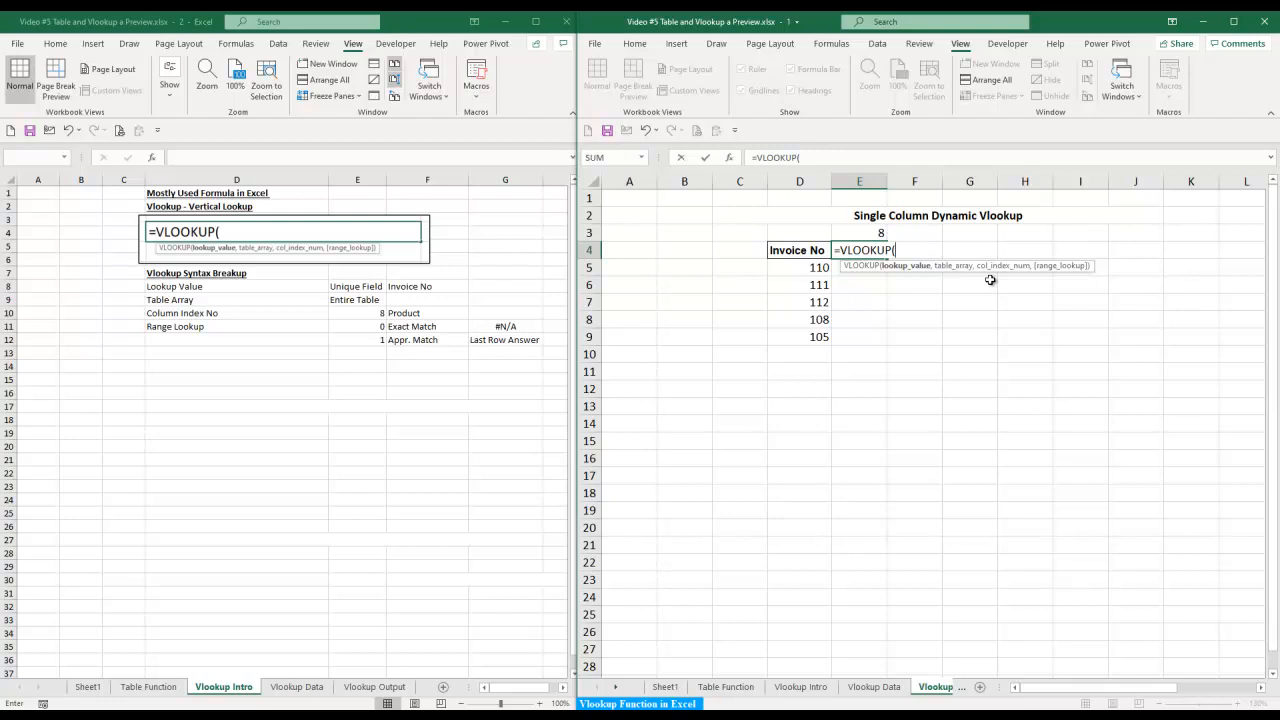
key(ctrl+a)
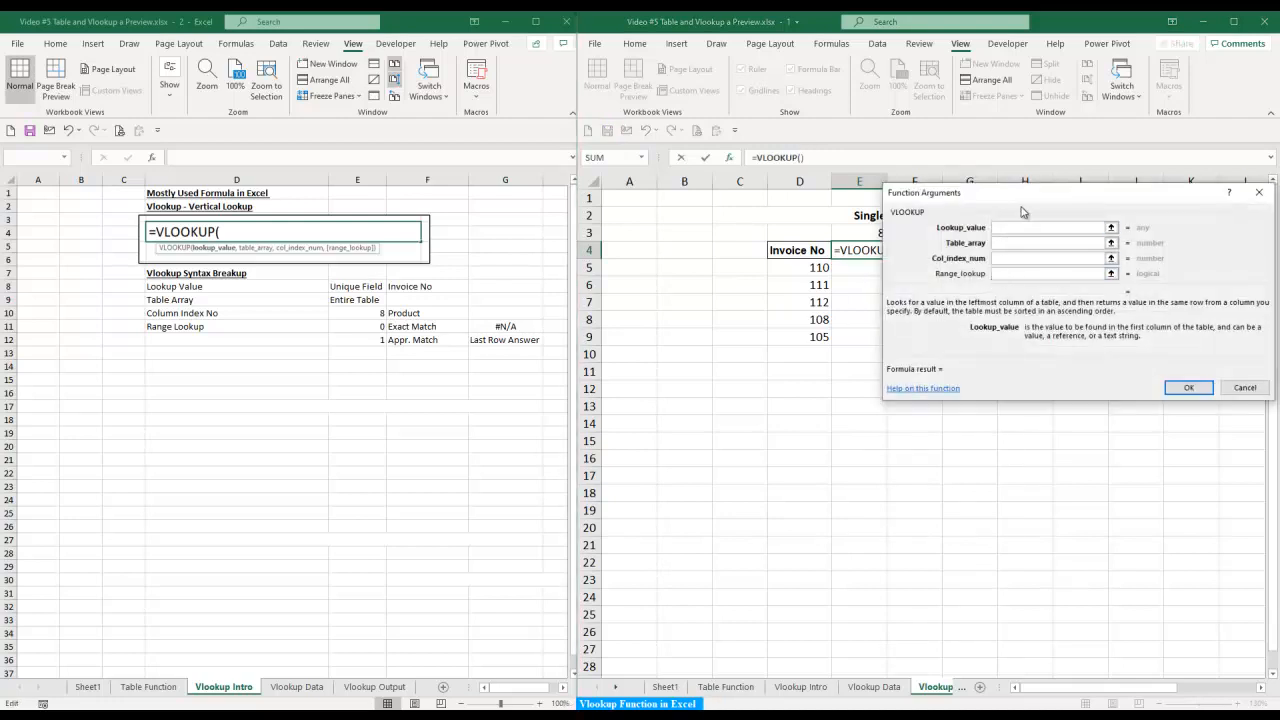
drag(1022, 203, 799, 381)
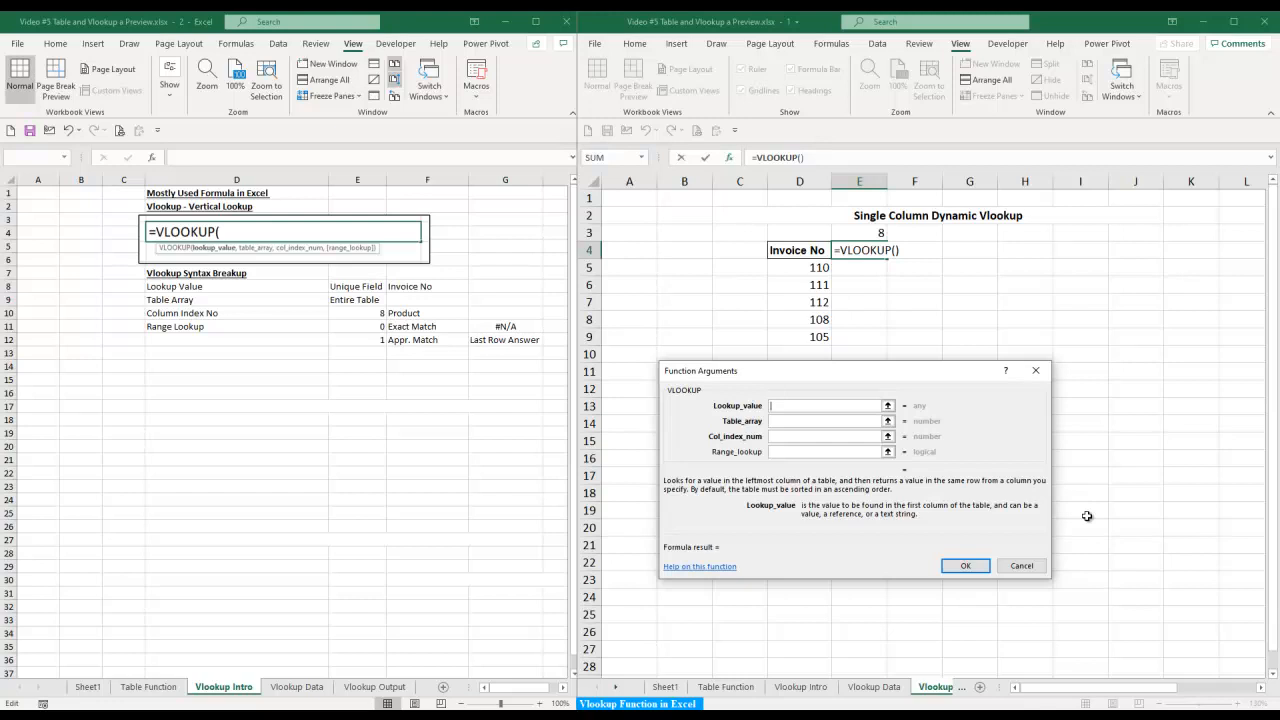
key(Tab)
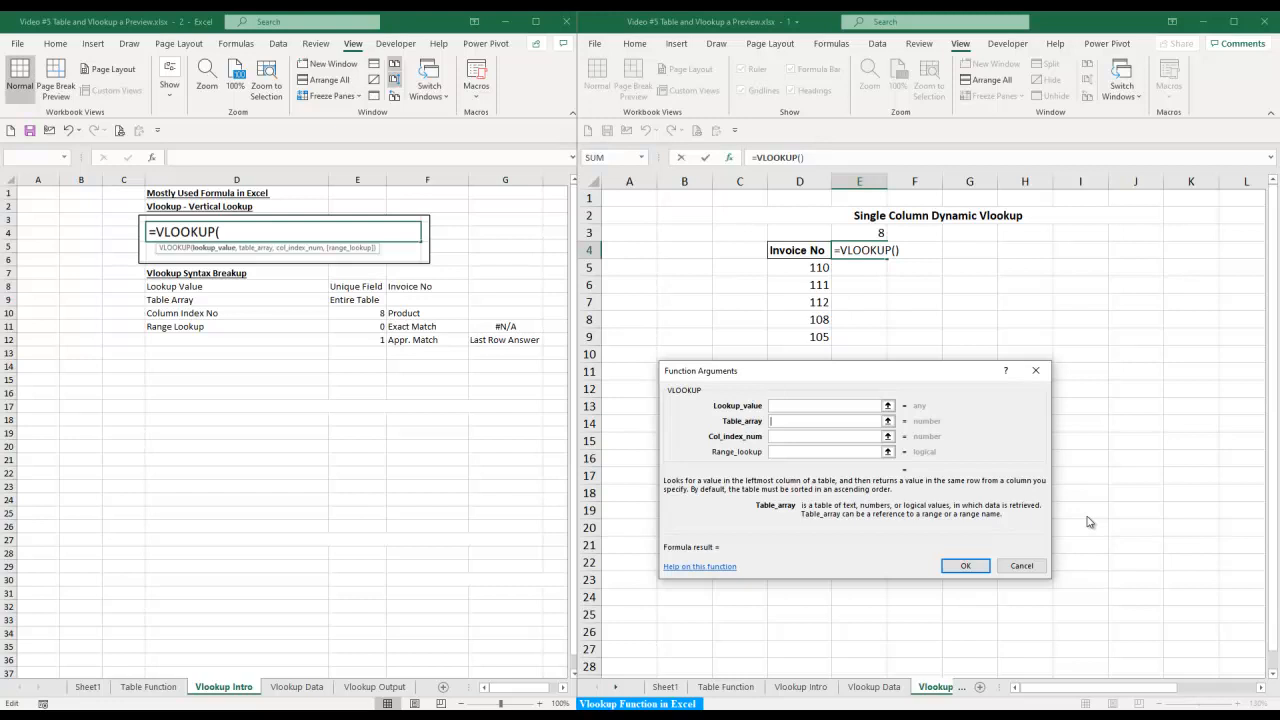
key(Tab)
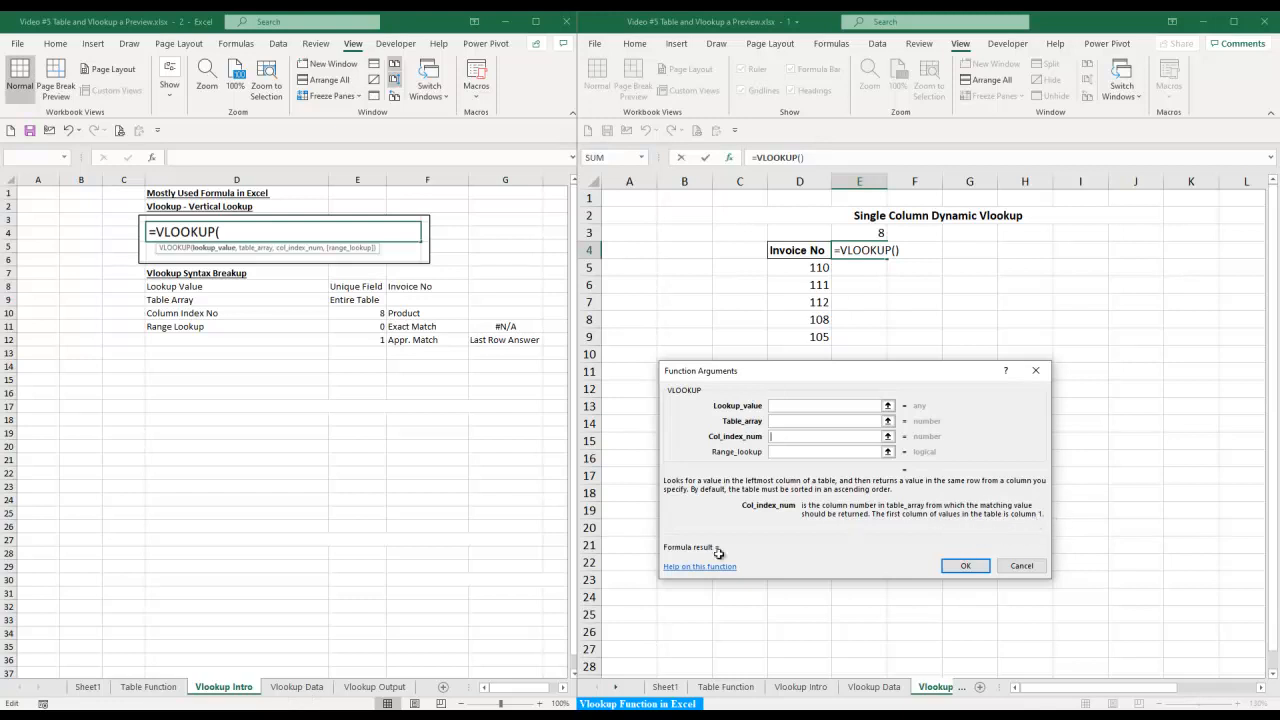
- Look through the numbered columns of Vlookup Data while the Col_index_num argument is being edited
click(290, 690)
click(290, 690)
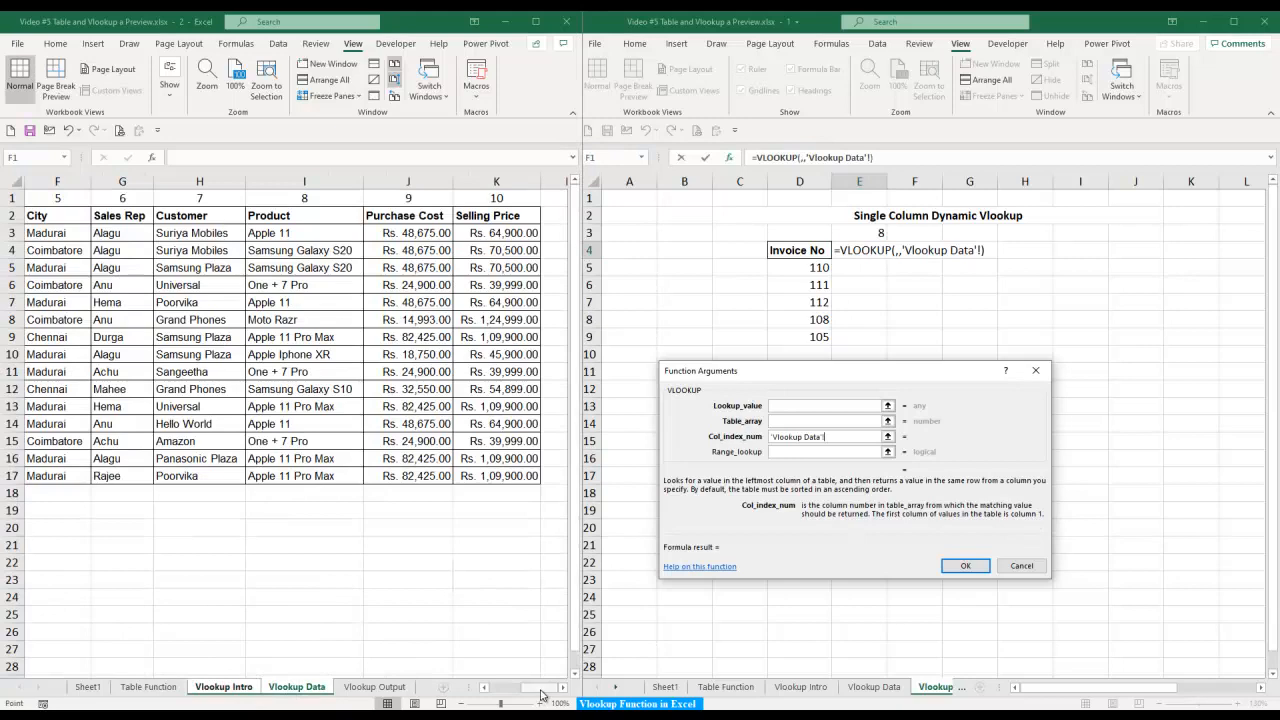
scroll(490, 697, left, 5)
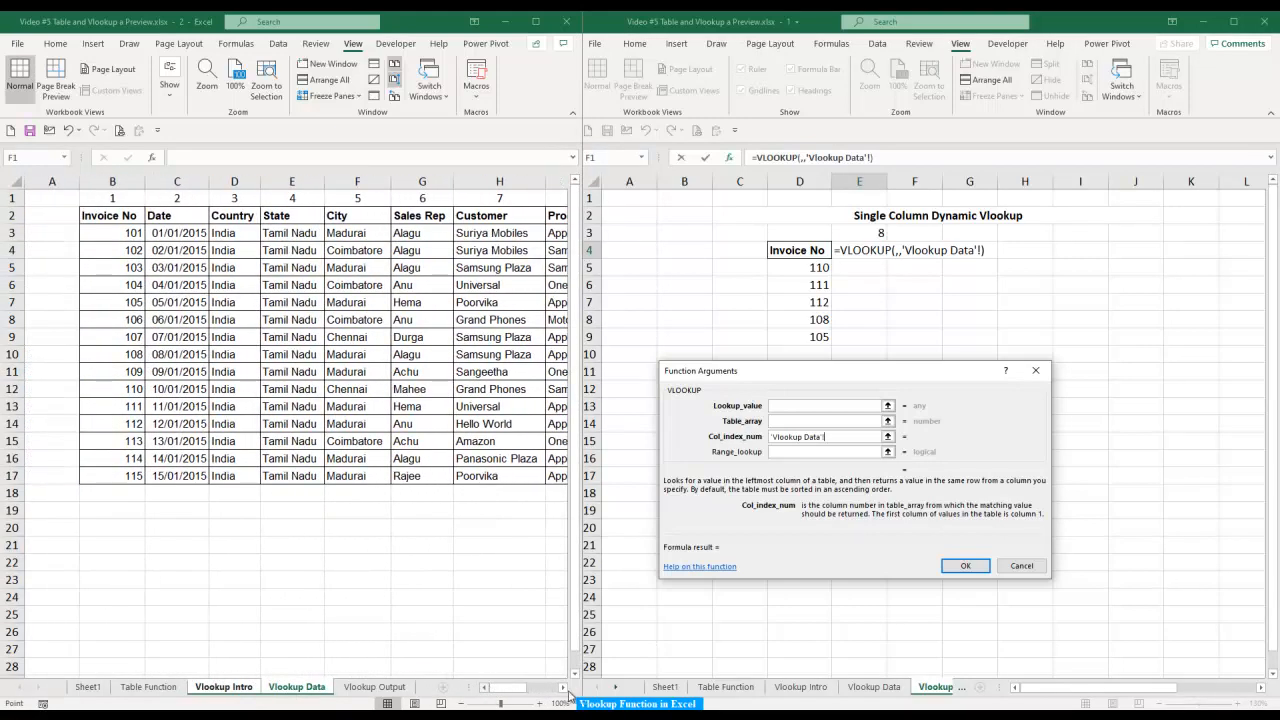
click(563, 688)
click(563, 688)
click(563, 688)
click(563, 688)
click(563, 688)
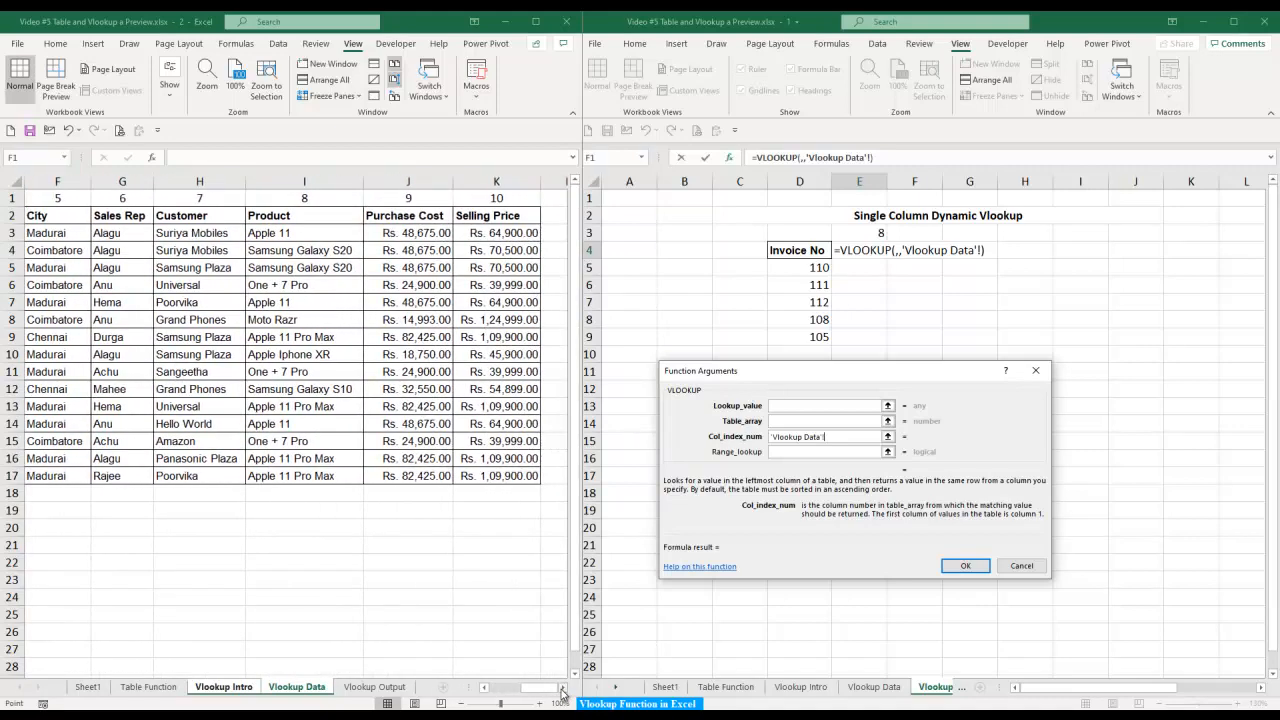
- Clear the Vlookup Data sheet reference from the Col_index_num argument
key(BackSpace)
key(BackSpace)
key(BackSpace)
key(BackSpace)
key(BackSpace)
key(BackSpace)
key(BackSpace)
key(BackSpace)
key(BackSpace)
key(BackSpace)
key(BackSpace)
key(BackSpace)
key(BackSpace)
key(BackSpace)
key(BackSpace)
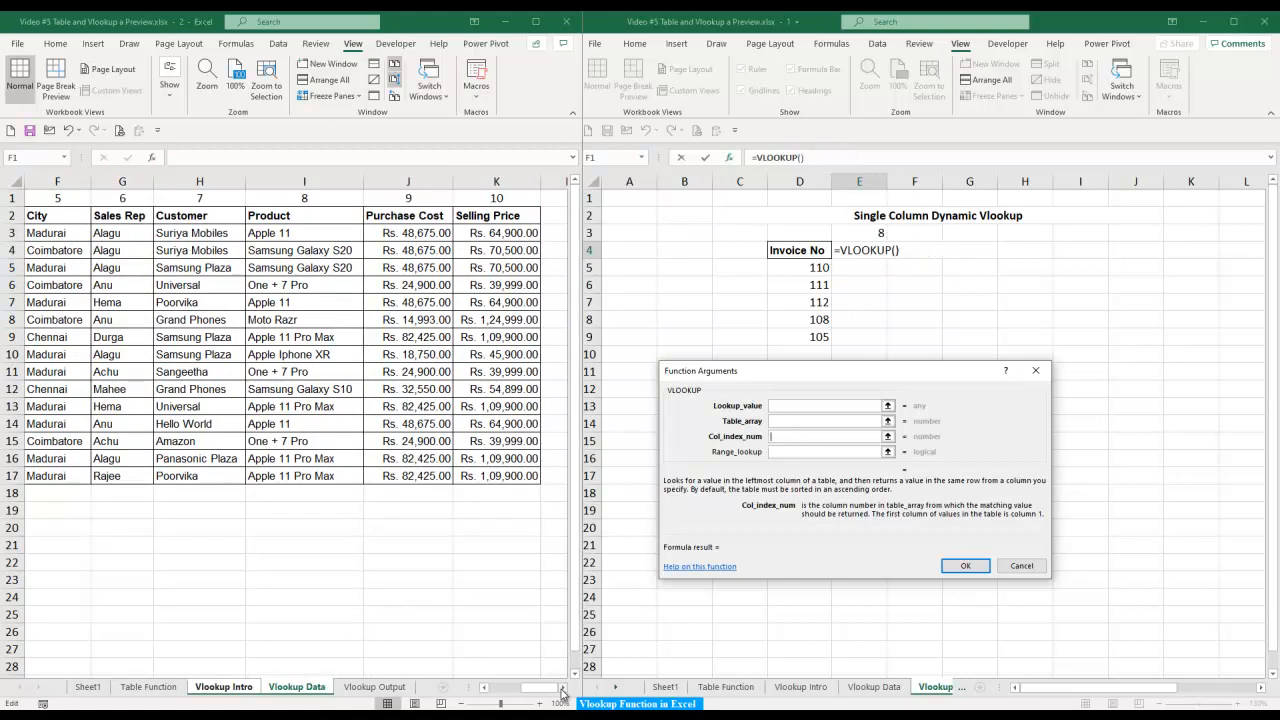
- Read the Range_lookup argument's description and cancel the VLOOKUP entry in E4
key(Tab)
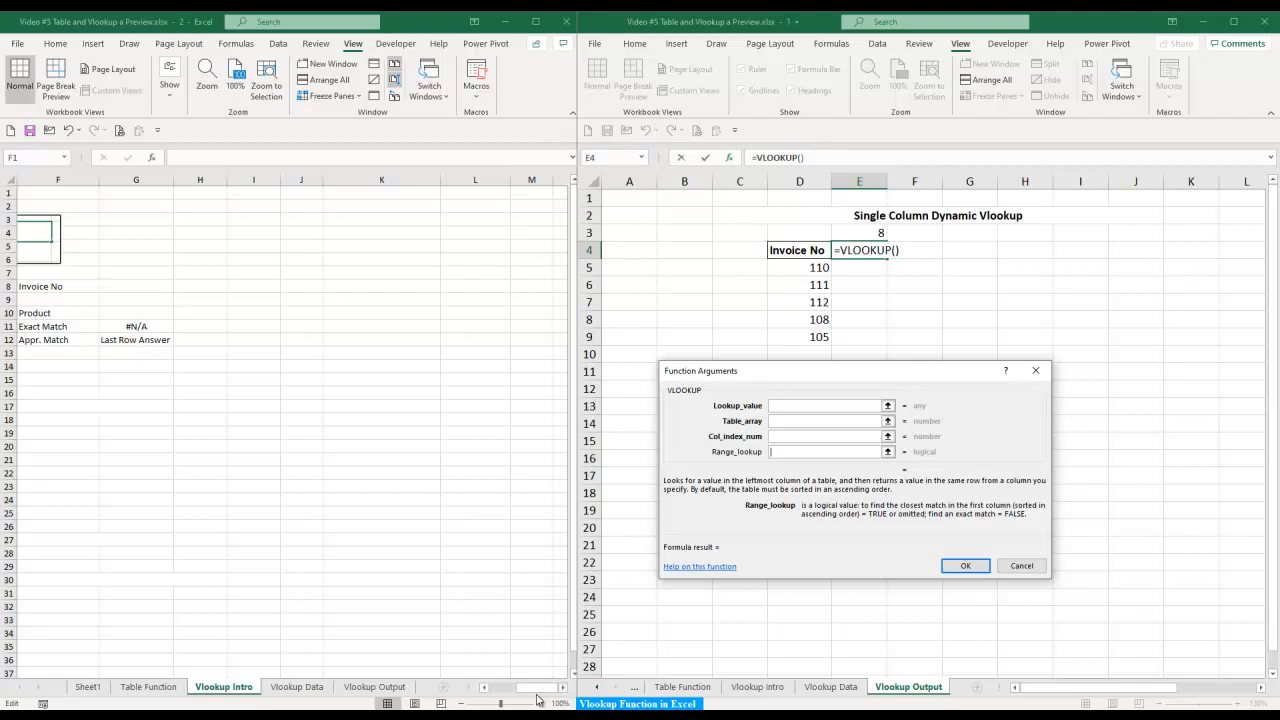
click(484, 690)
click(484, 690)
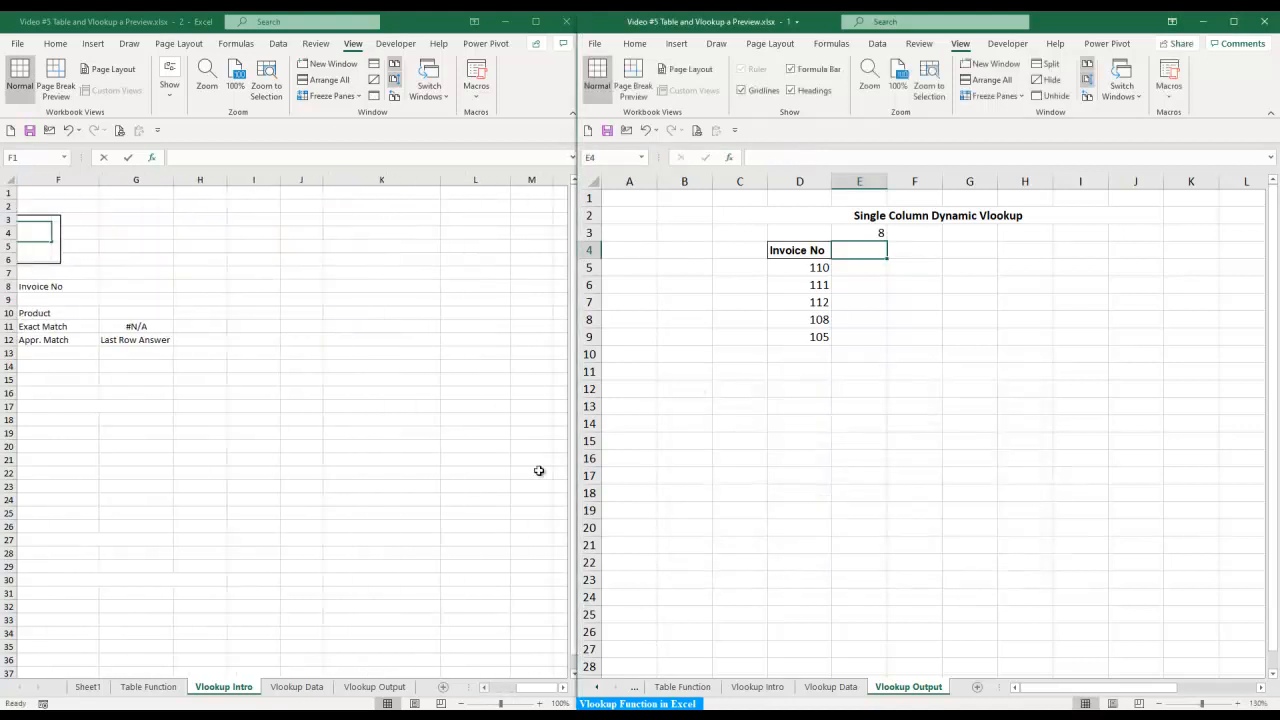
- Add invoice number 116 in D10, below the existing Invoice No list in Vlookup Output
click(795, 357)
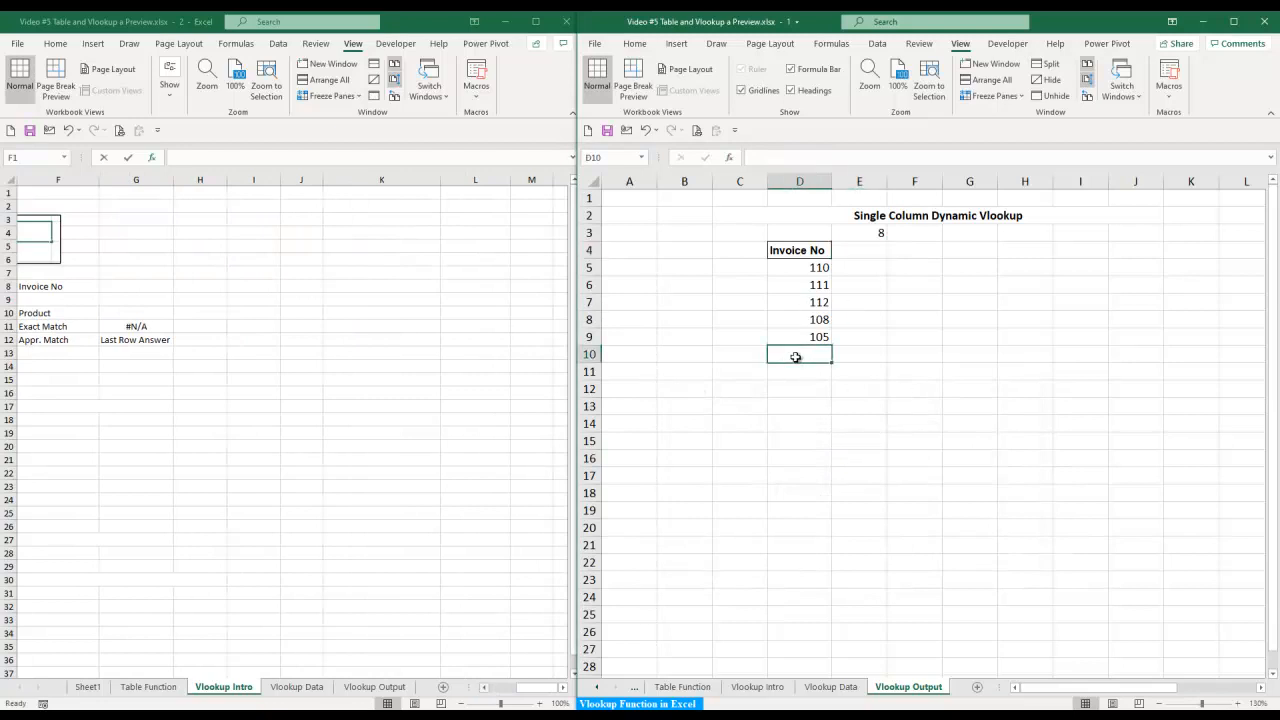
text(116)
key(Return)
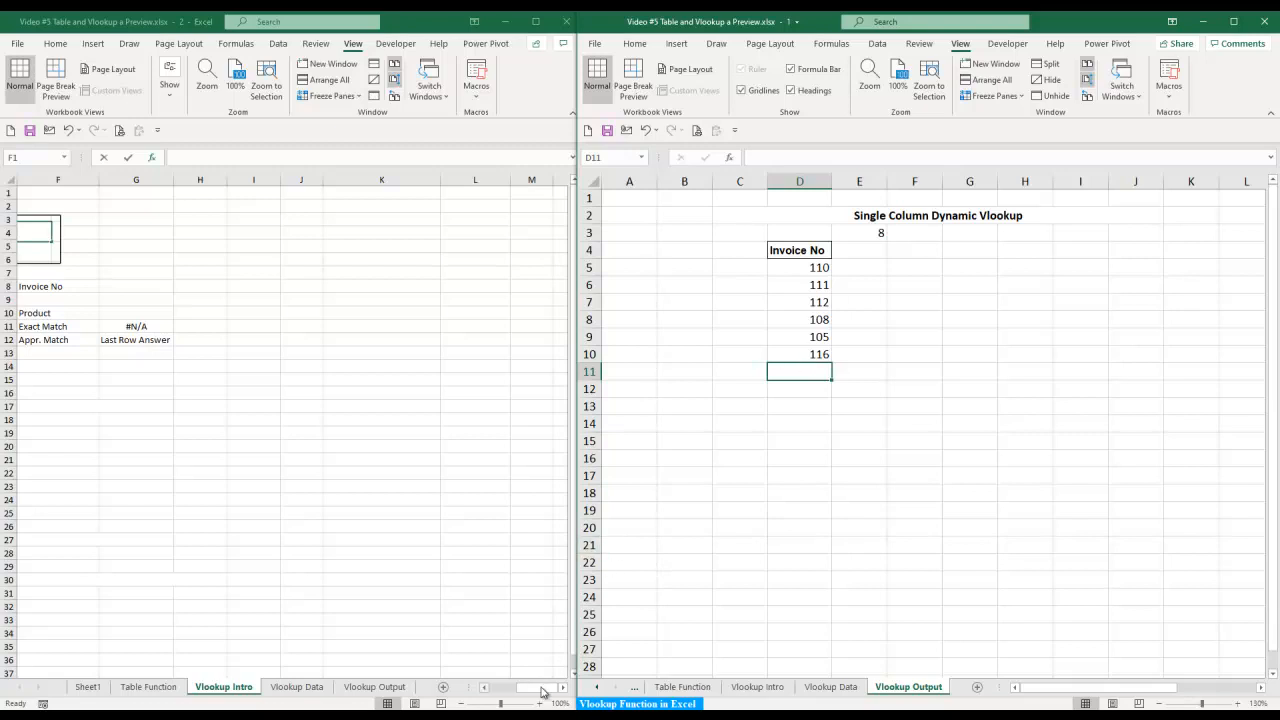
- Highlight the exact and approximate match rows, E11:G12, in the Range Lookup breakdown of Vlookup Intro
drag(541, 689, 526, 690)
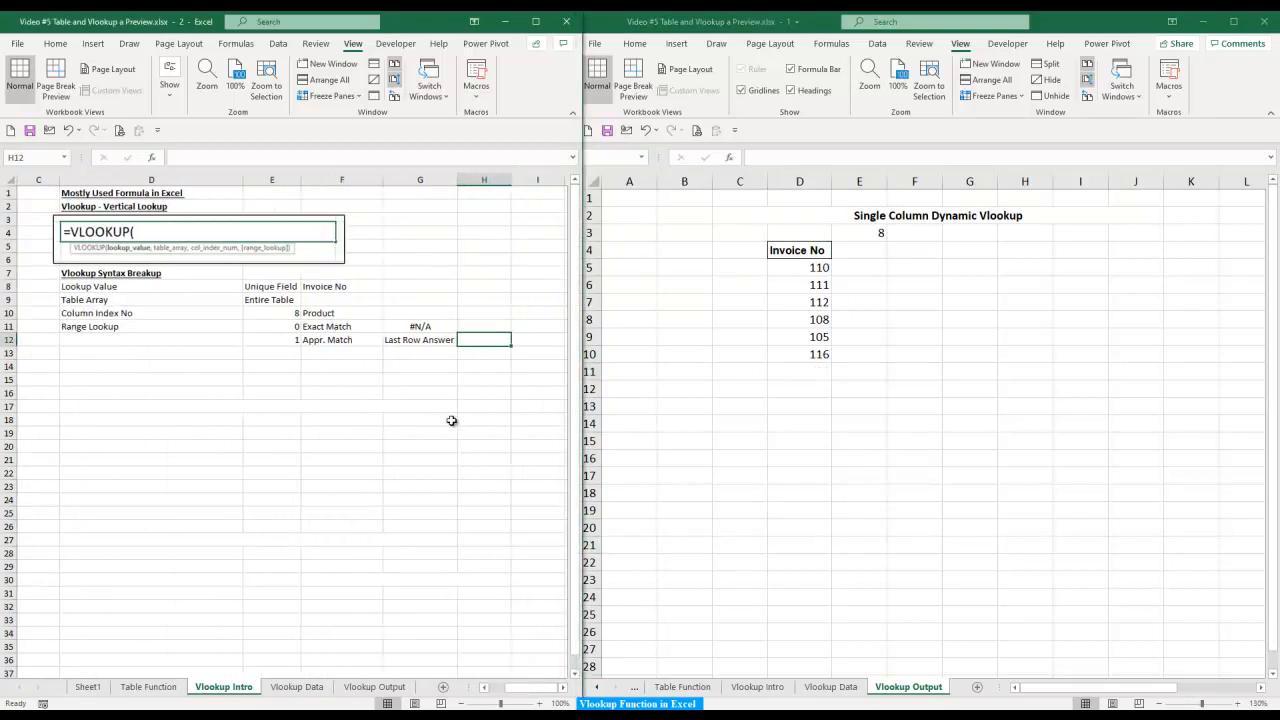
click(427, 327)
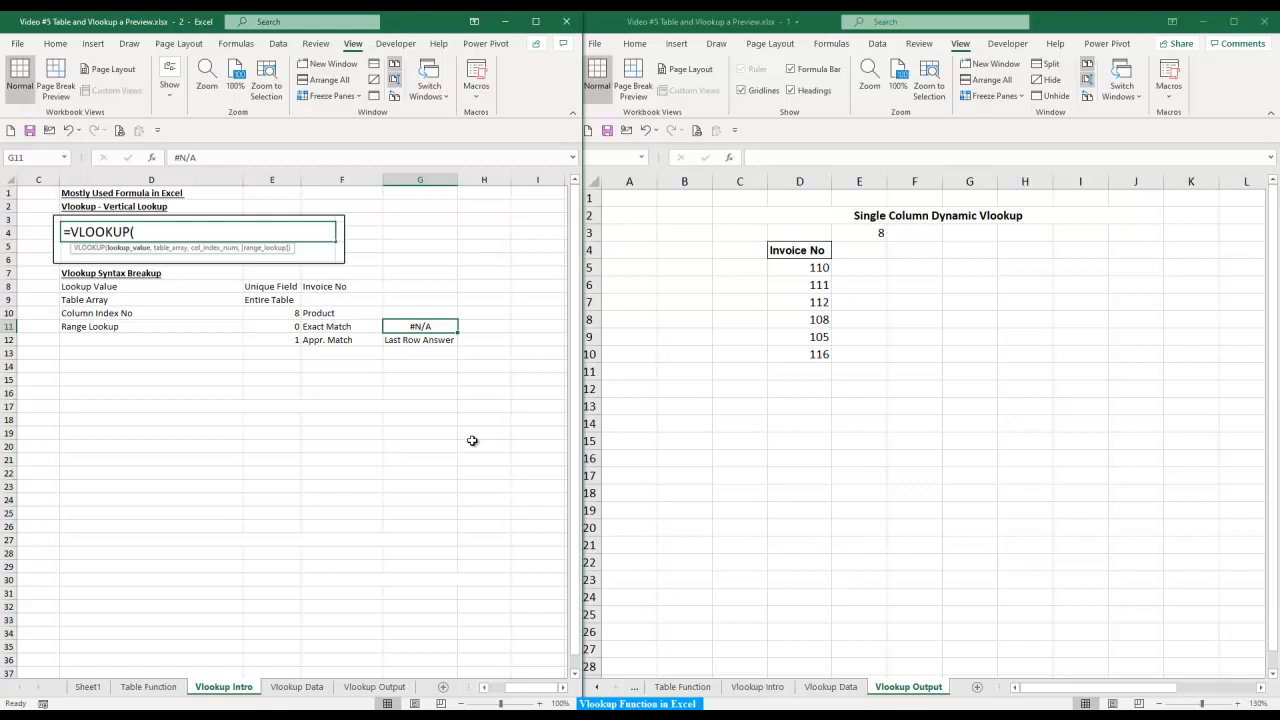
drag(278, 329, 423, 337)
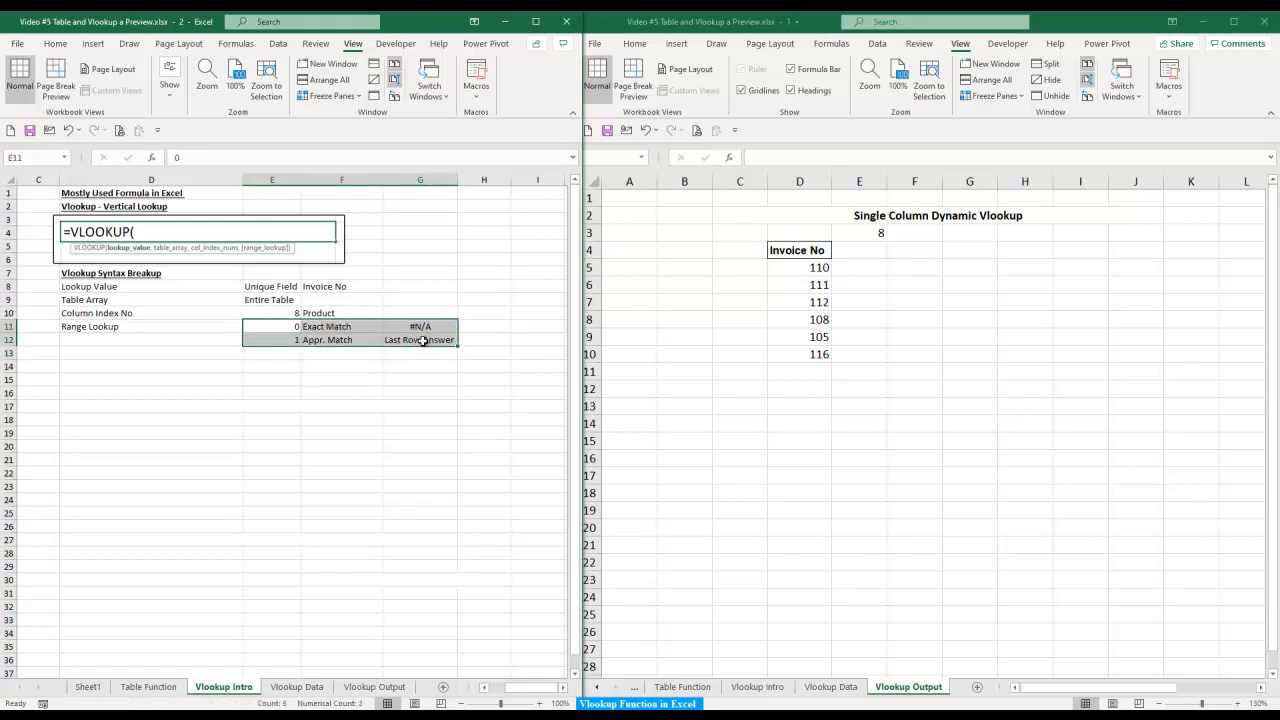
- Center-align the range lookup entries in E11:G12 of Vlookup Intro
click(55, 43)
click(192, 81)
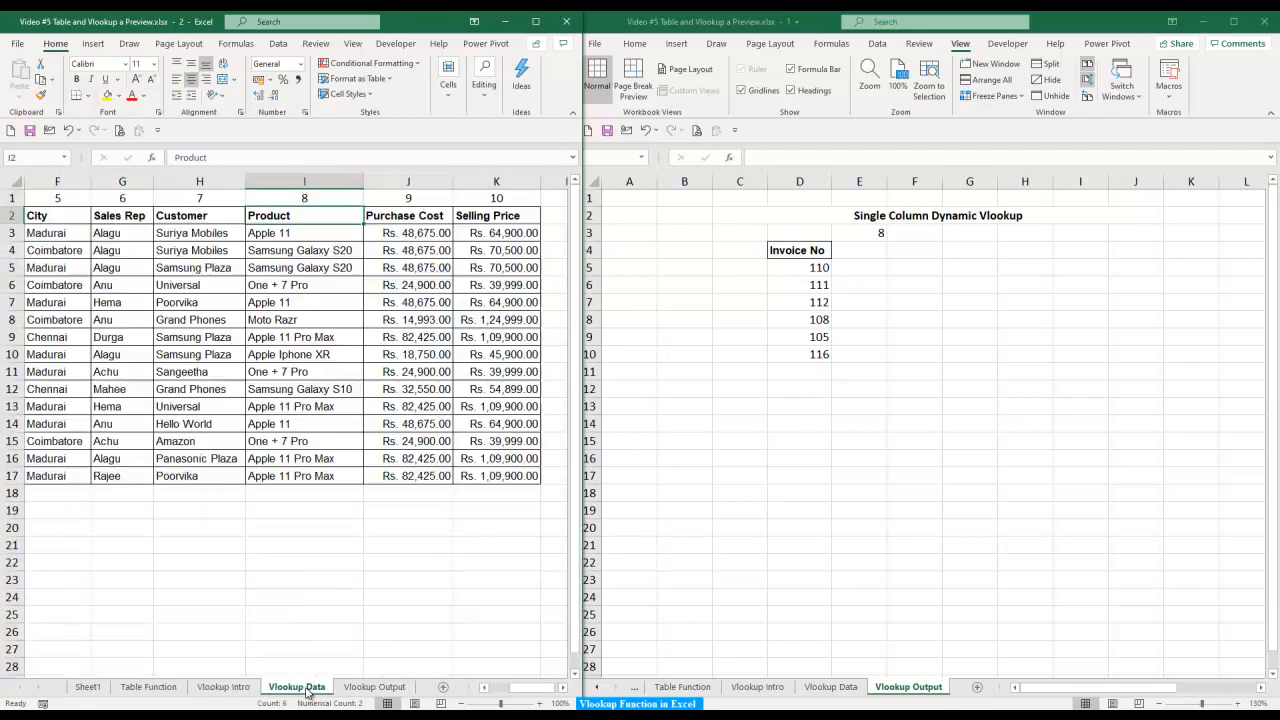
- Make the last row's product, I17 in Vlookup Data, bold
click(298, 687)
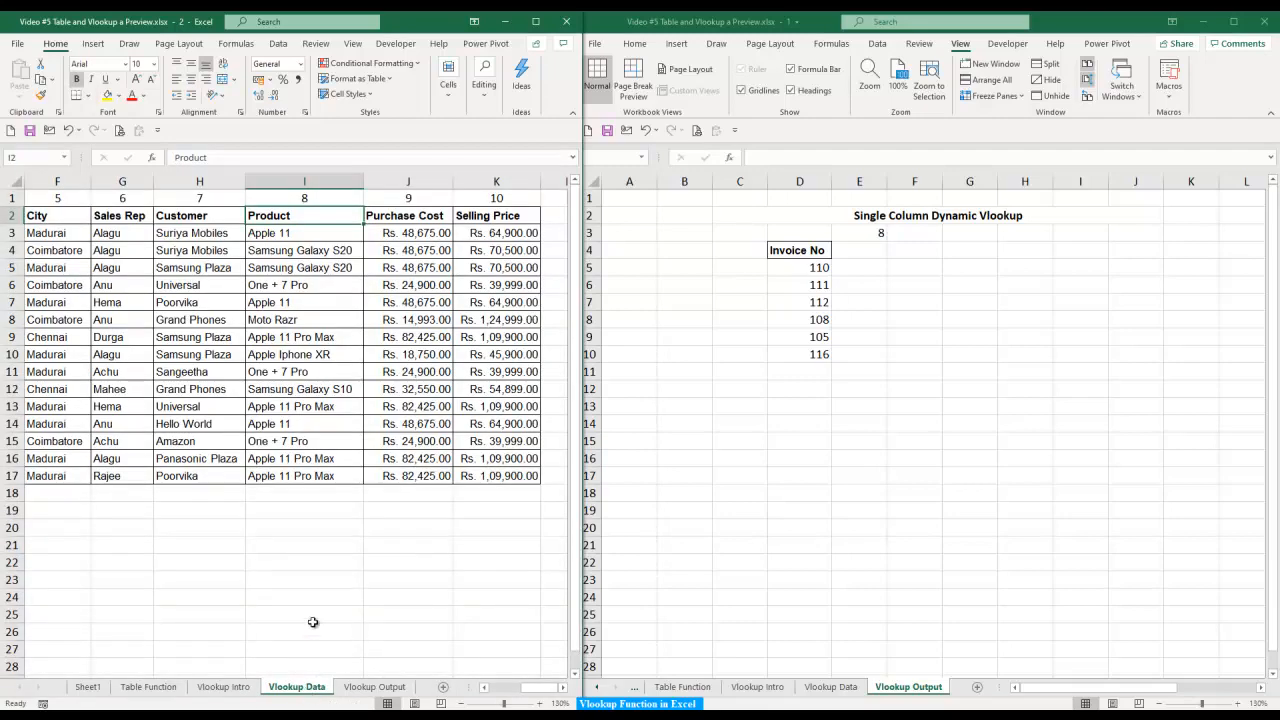
click(301, 478)
key(ctrl+b)
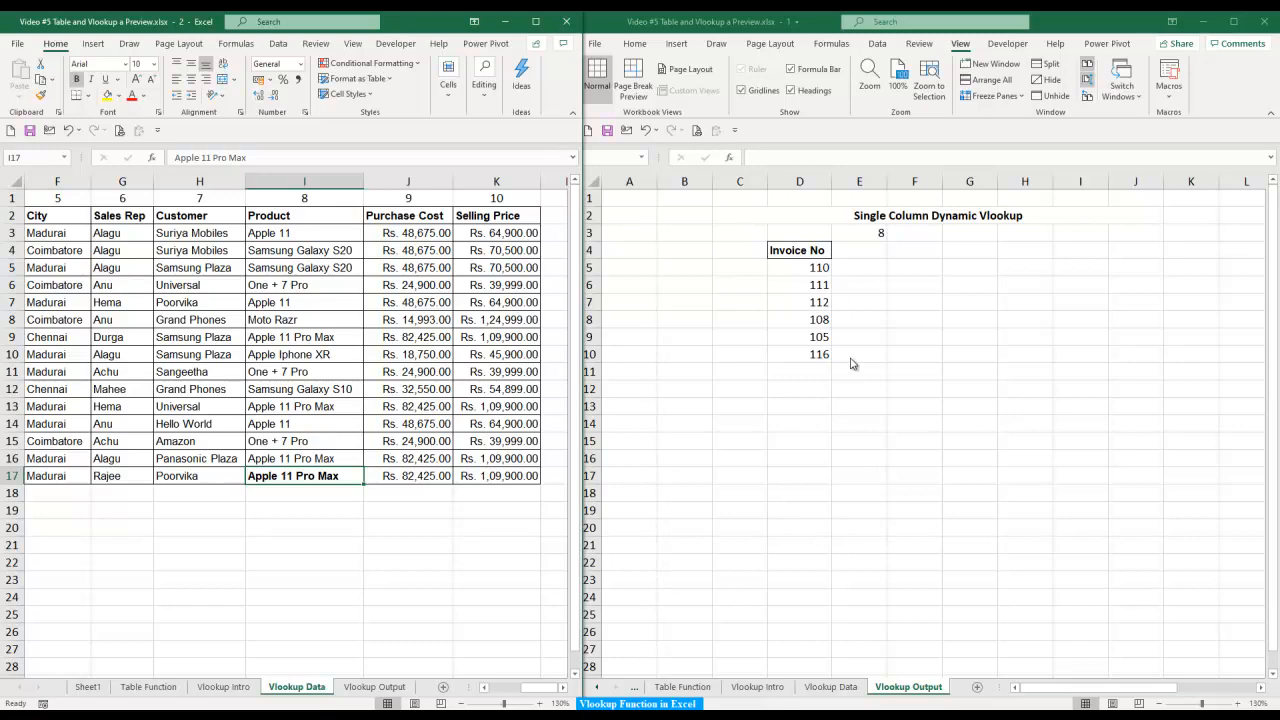
- Examine the exact match outcome in G11 of Vlookup Intro
click(223, 687)
click(431, 329)
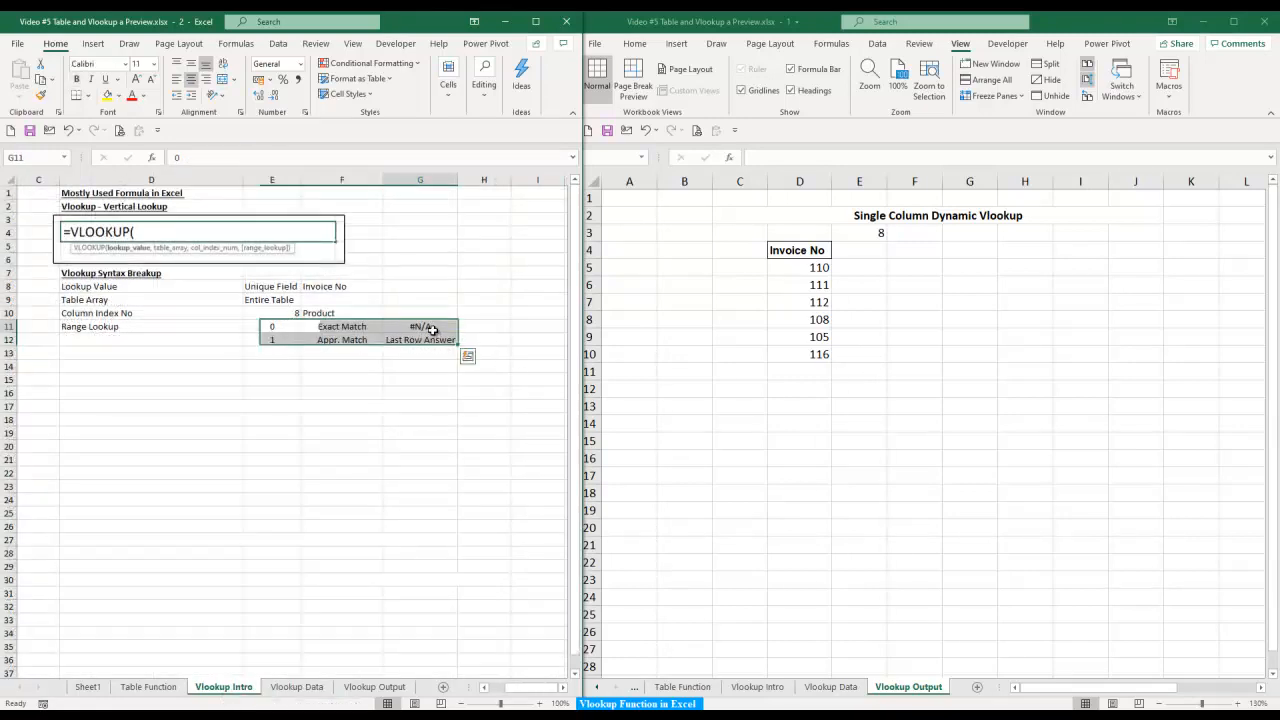
click(431, 329)
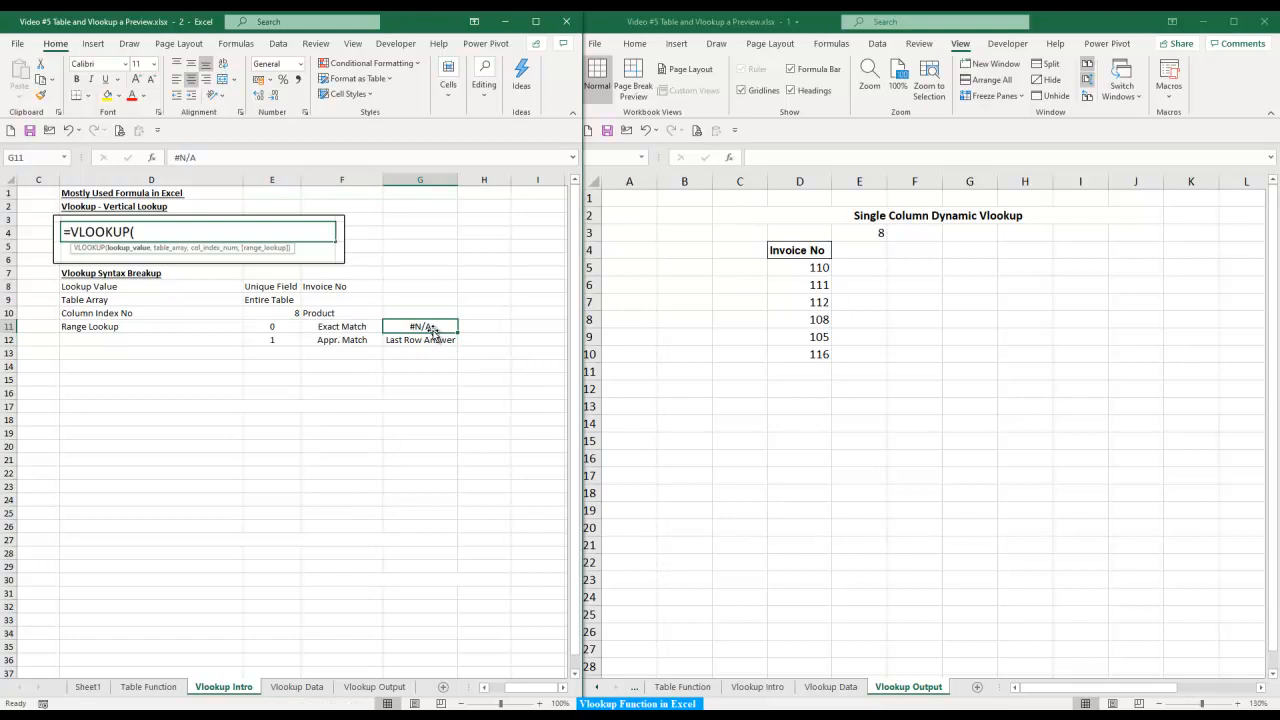
- Start a VLOOKUP in E4 of Vlookup Output with its Function Arguments open, using the Invoice No header D4 as Lookup_value
click(856, 250)
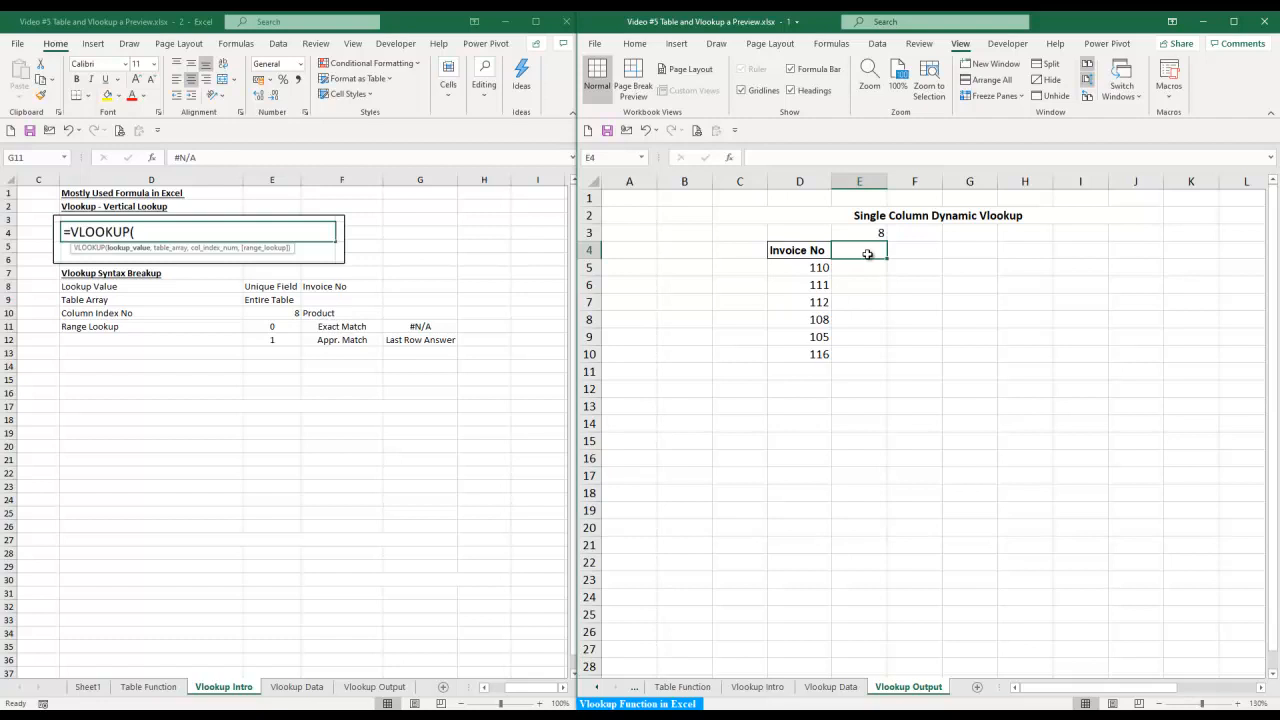
text(=vlo)
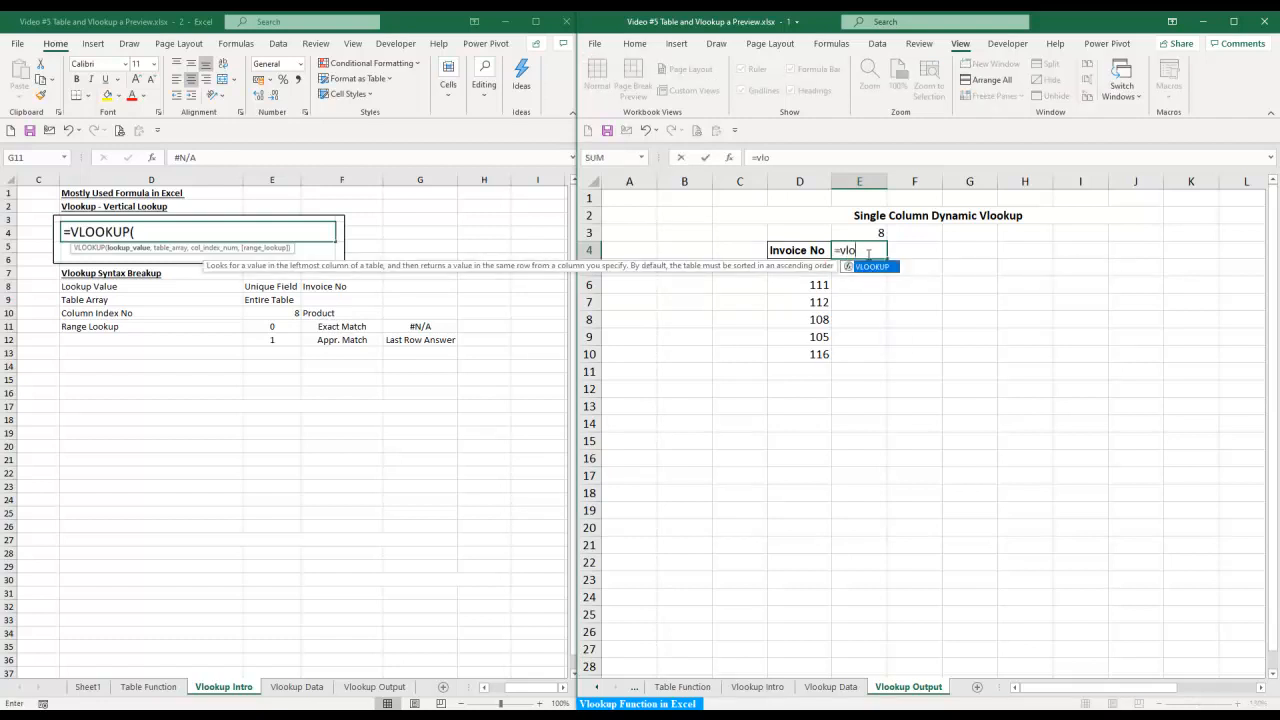
key(Tab)
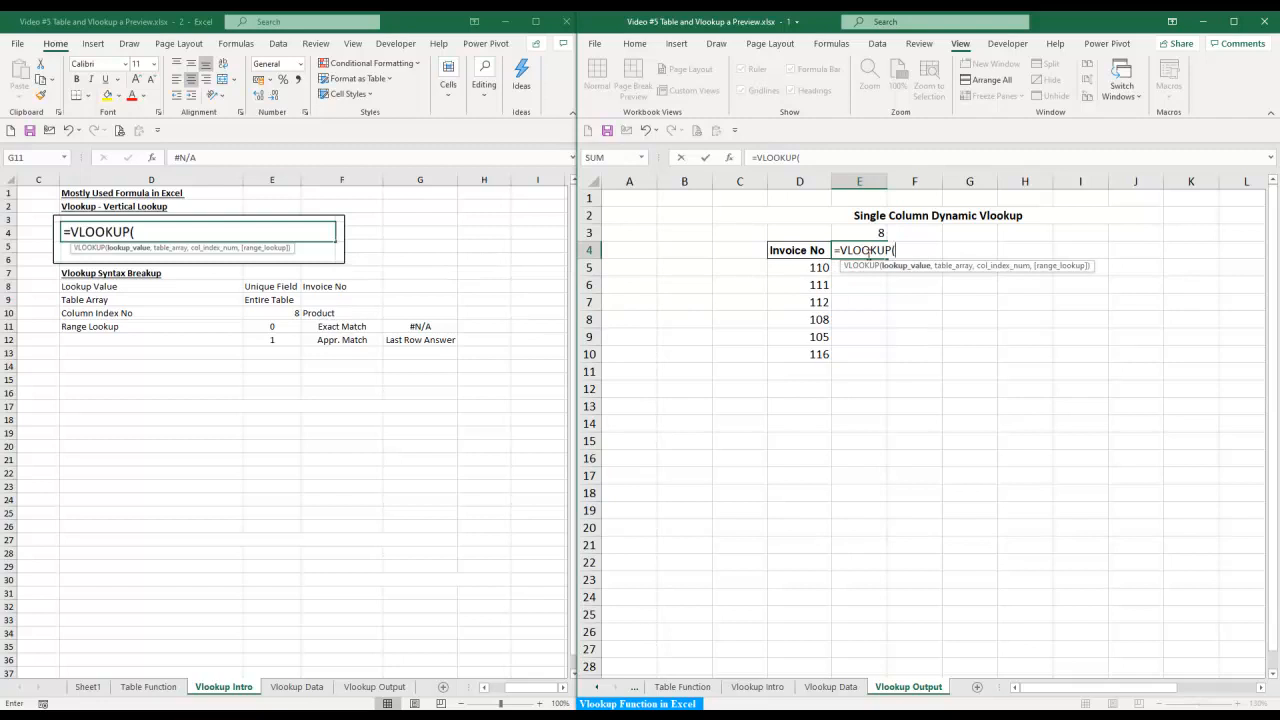
key(ctrl+a)
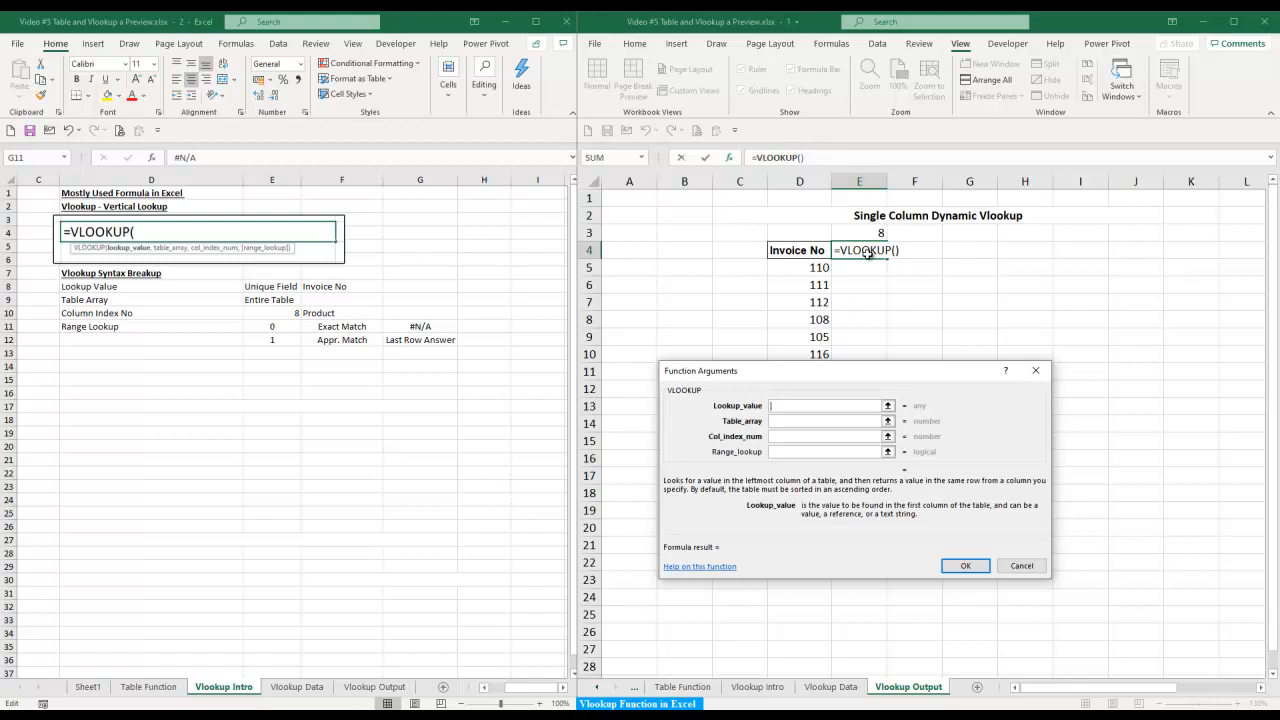
click(802, 252)
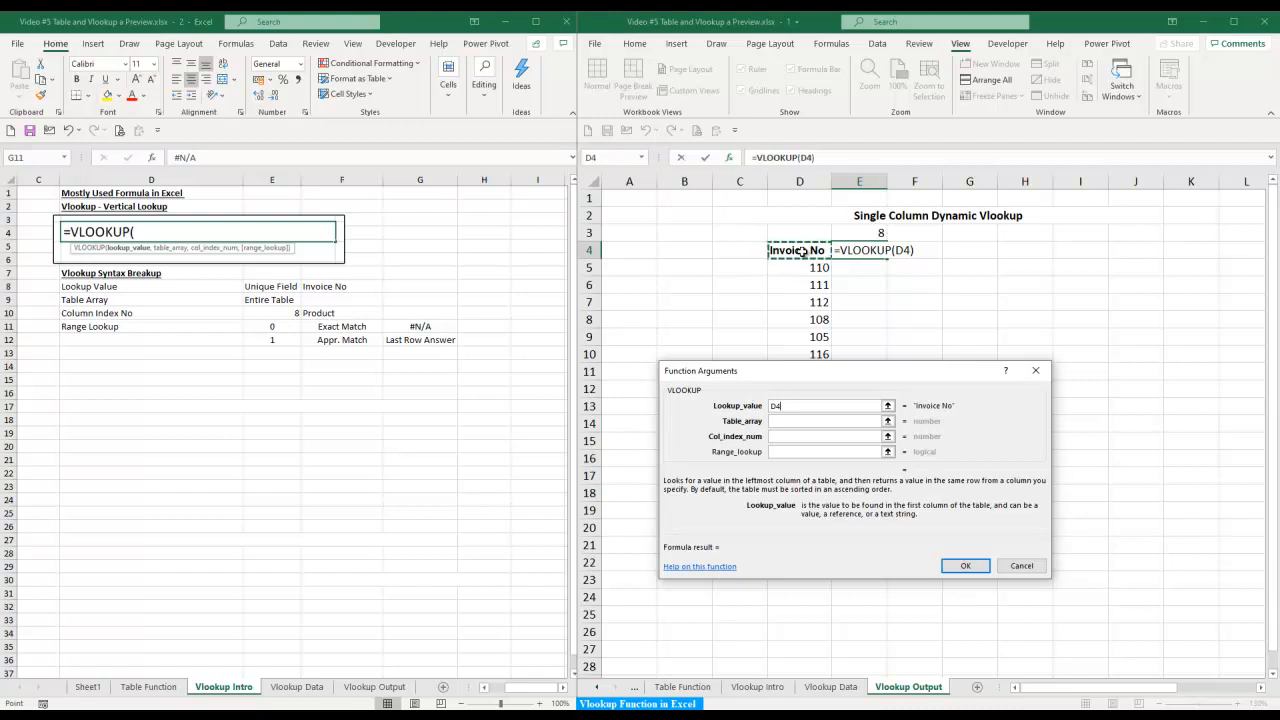
key(Tab)
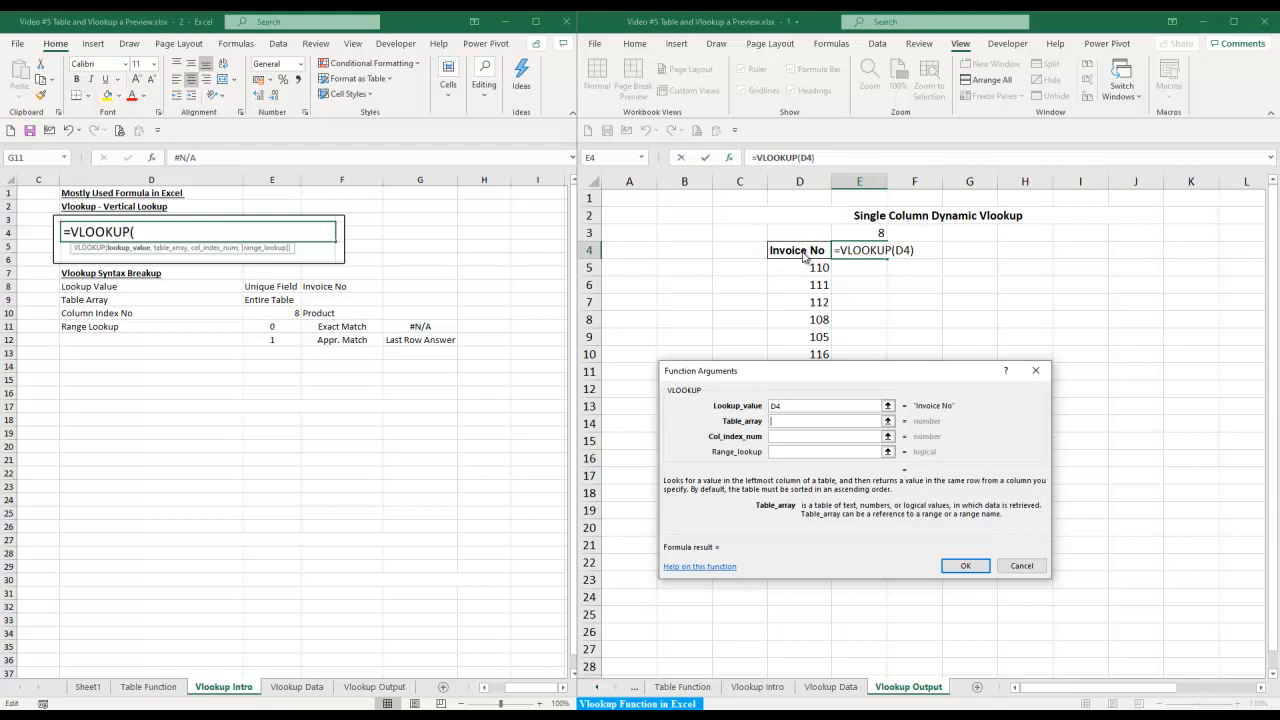
- Set Table_array to the entire Vlookup Data table as the absolute reference $B$2:$K$17
click(841, 688)
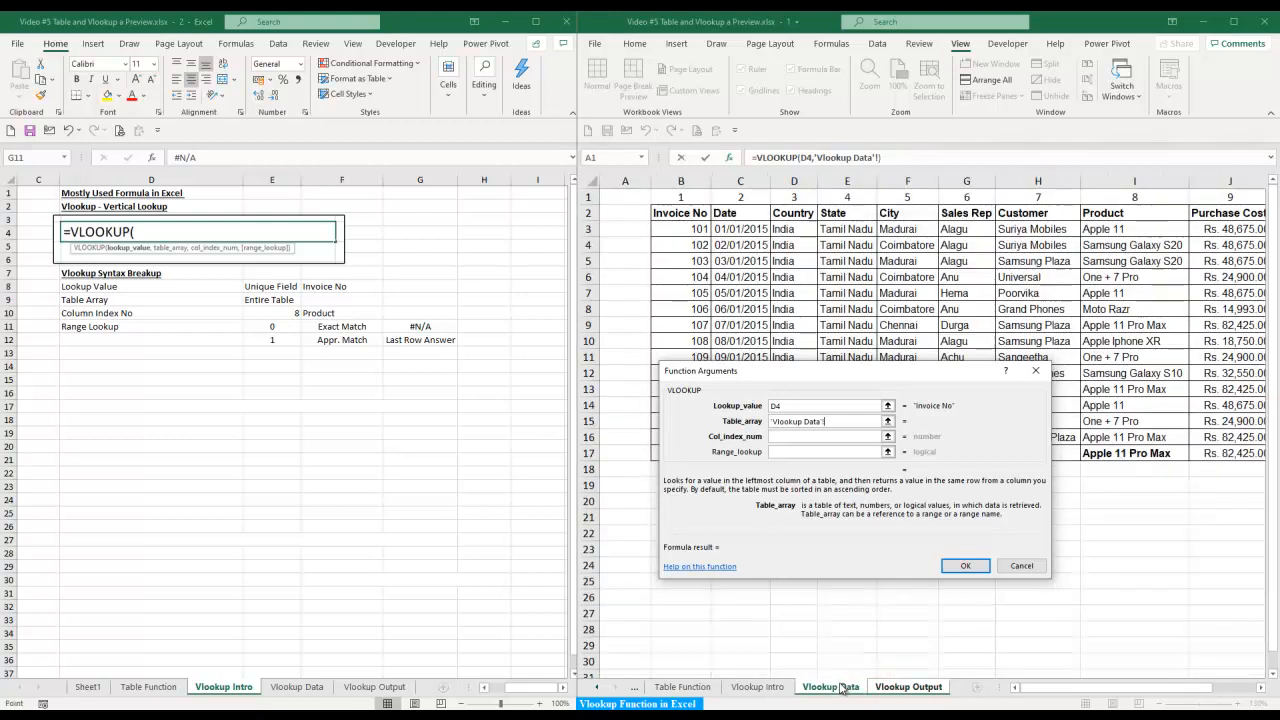
click(690, 214)
key(ctrl+shift+Right)
key(ctrl+shift+Down)
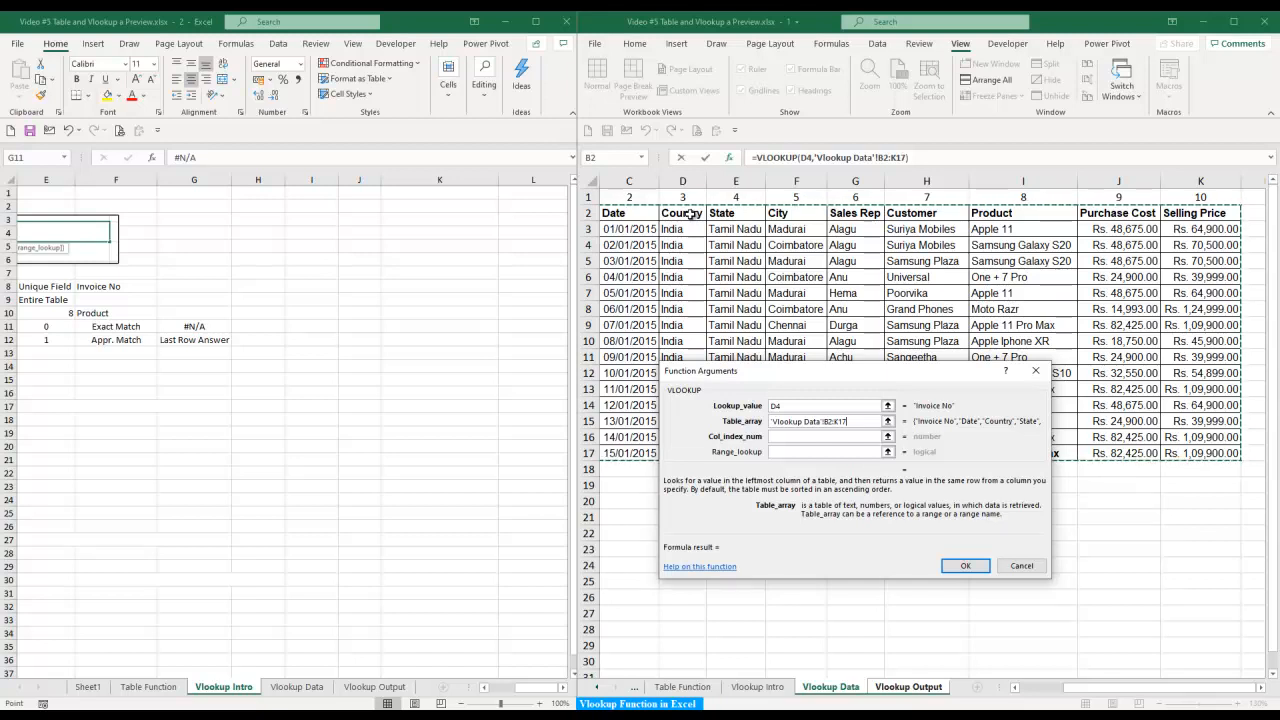
key(F4)
key(Tab)
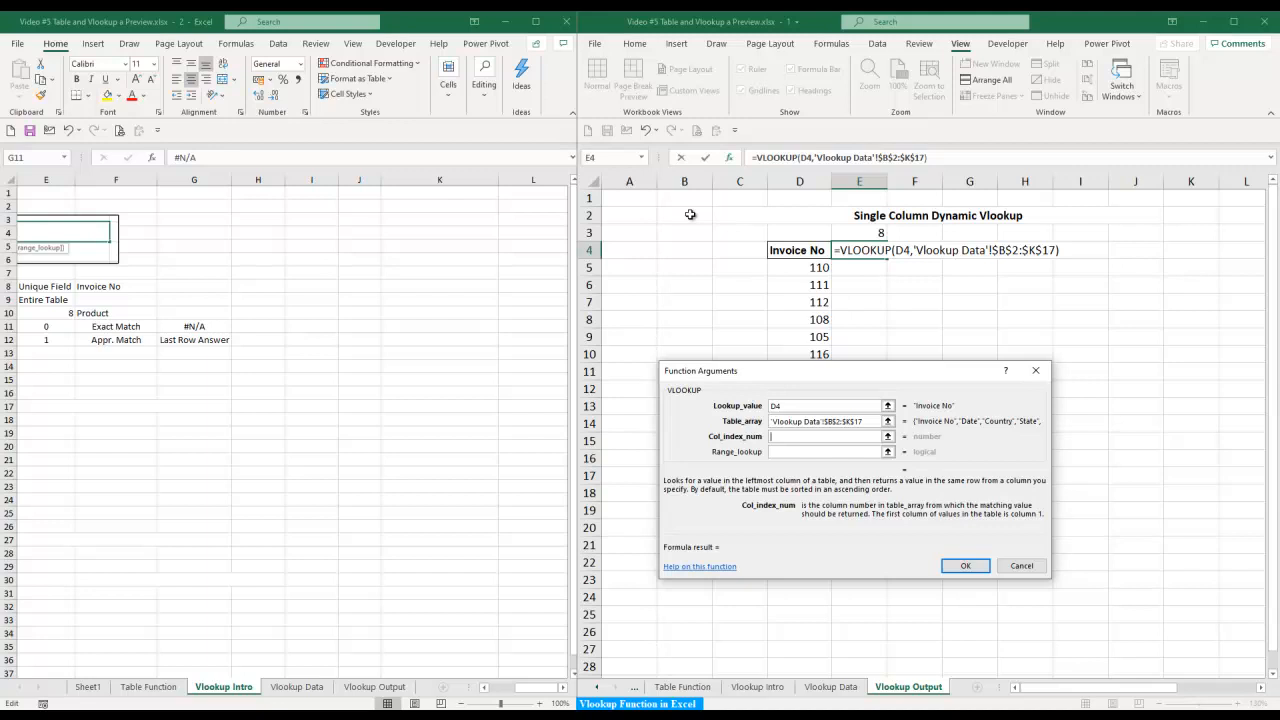
- Set Col_index_num to the absolute reference $E$3 and Range_lookup to 0, and complete the VLOOKUP in E4
click(860, 234)
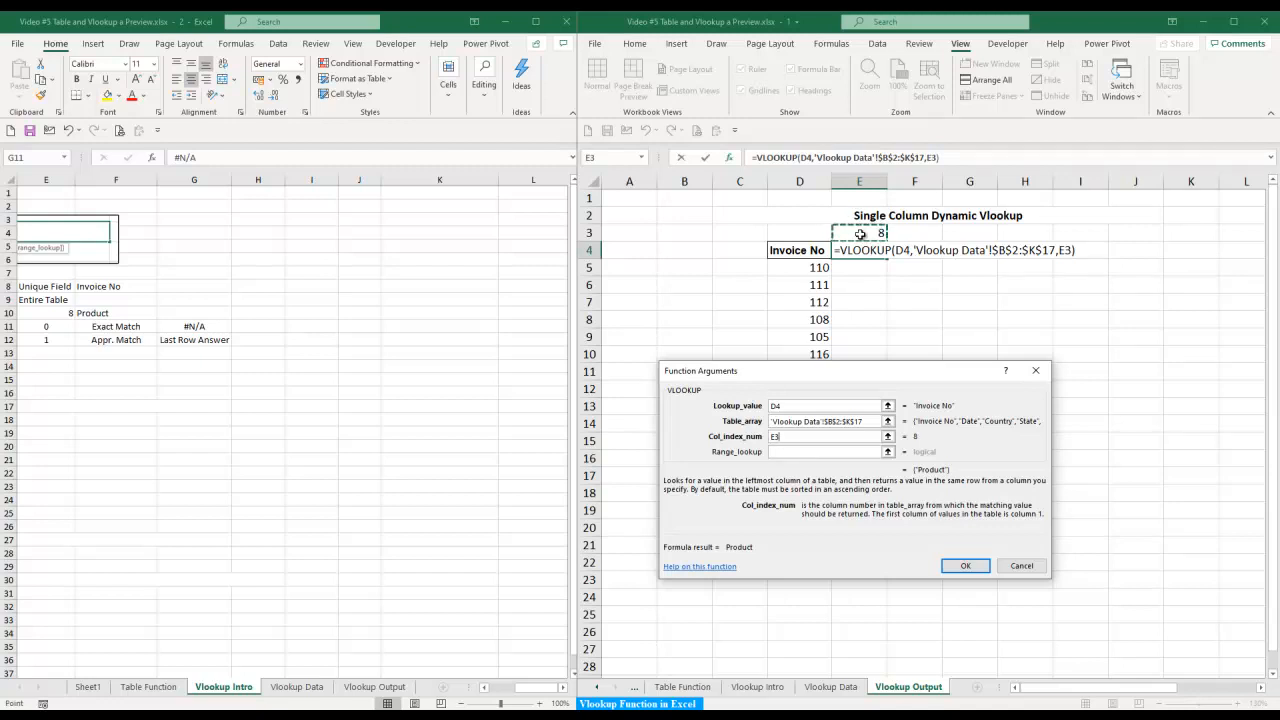
key(F4)
key(Tab)
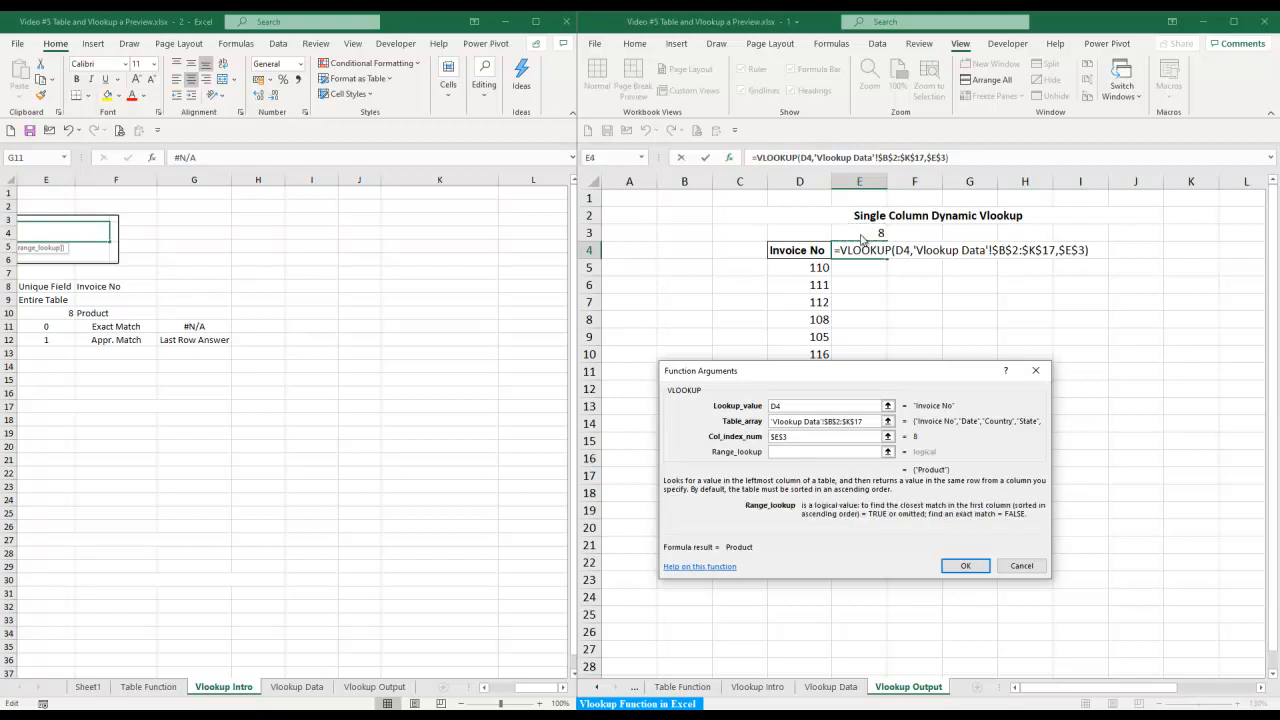
text(0)
key(Return)
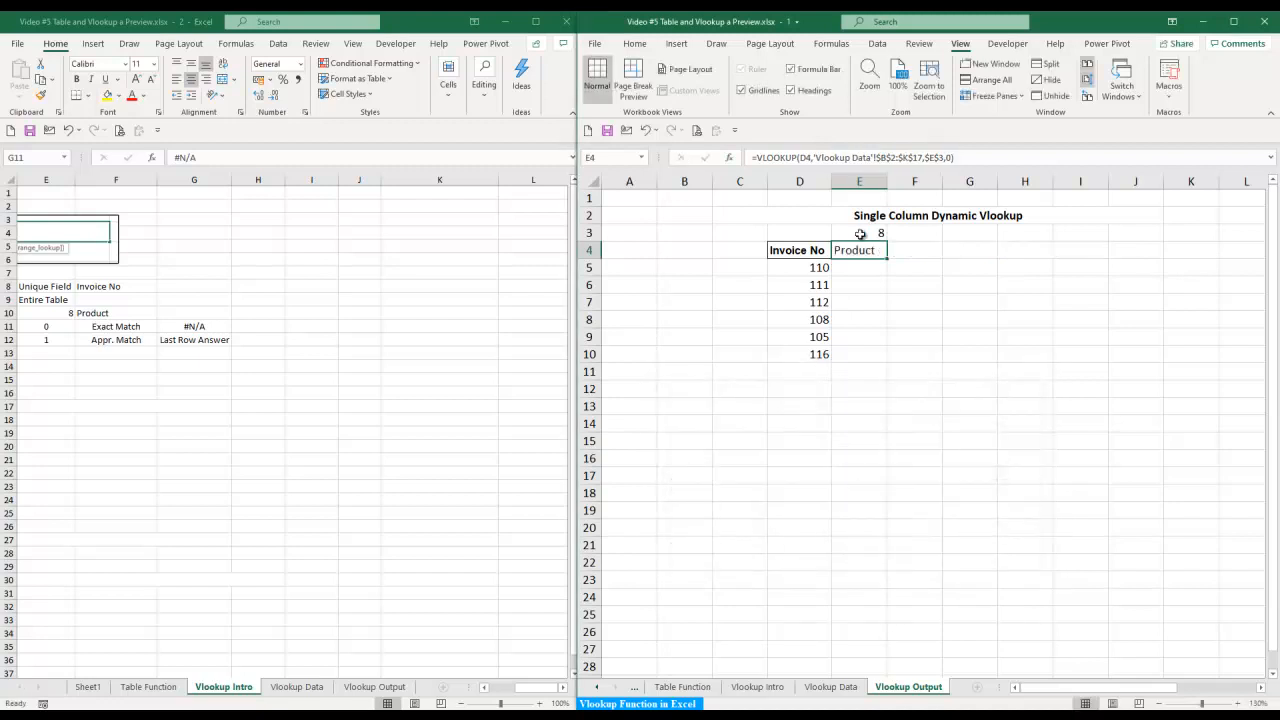
- Fill the VLOOKUP from E4 down through E10 and autofit the width of column E
key(shift+Down)
key(shift+Down)
key(shift+Down)
key(shift+Down)
key(shift+Down)
key(shift+Down)
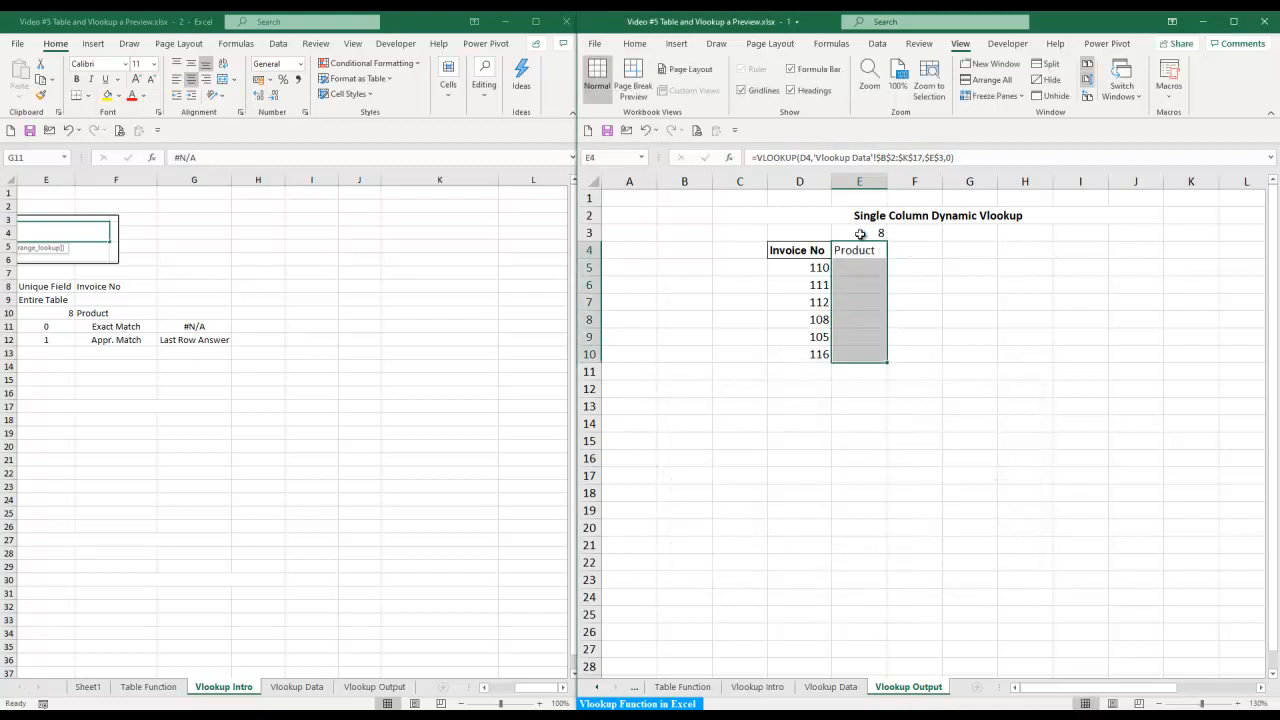
key(ctrl+d)
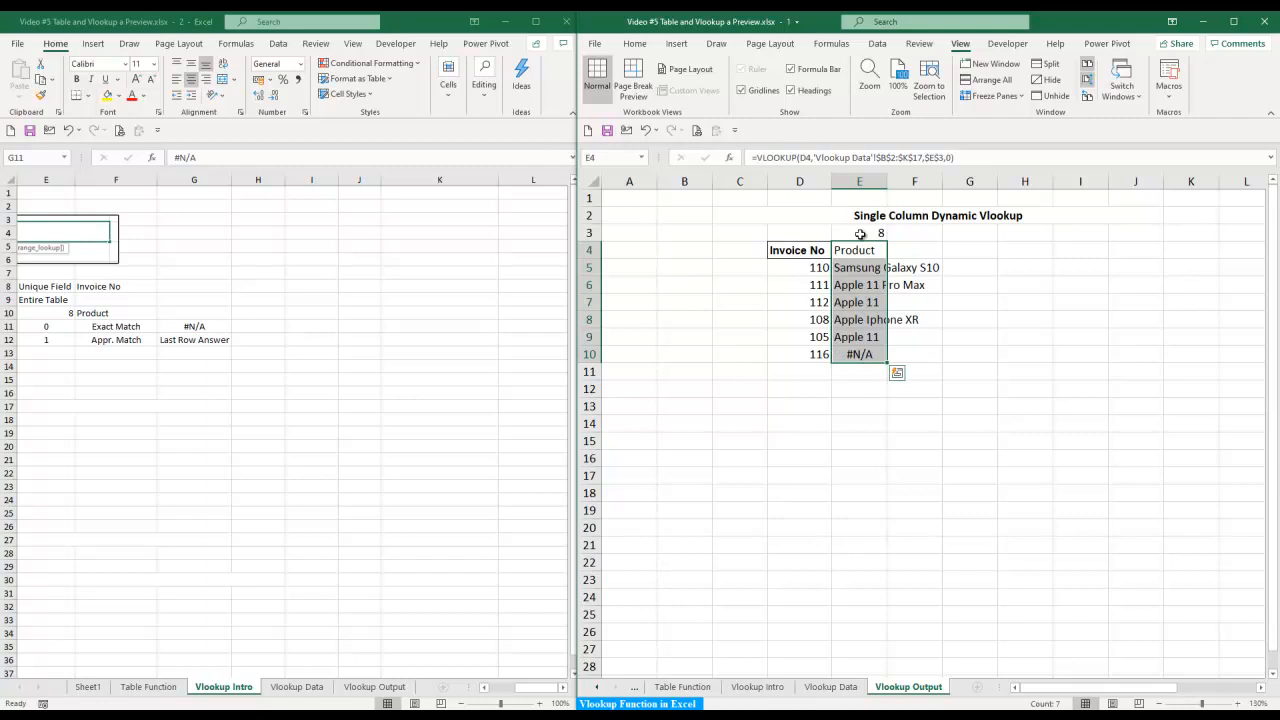
double_click(887, 181)
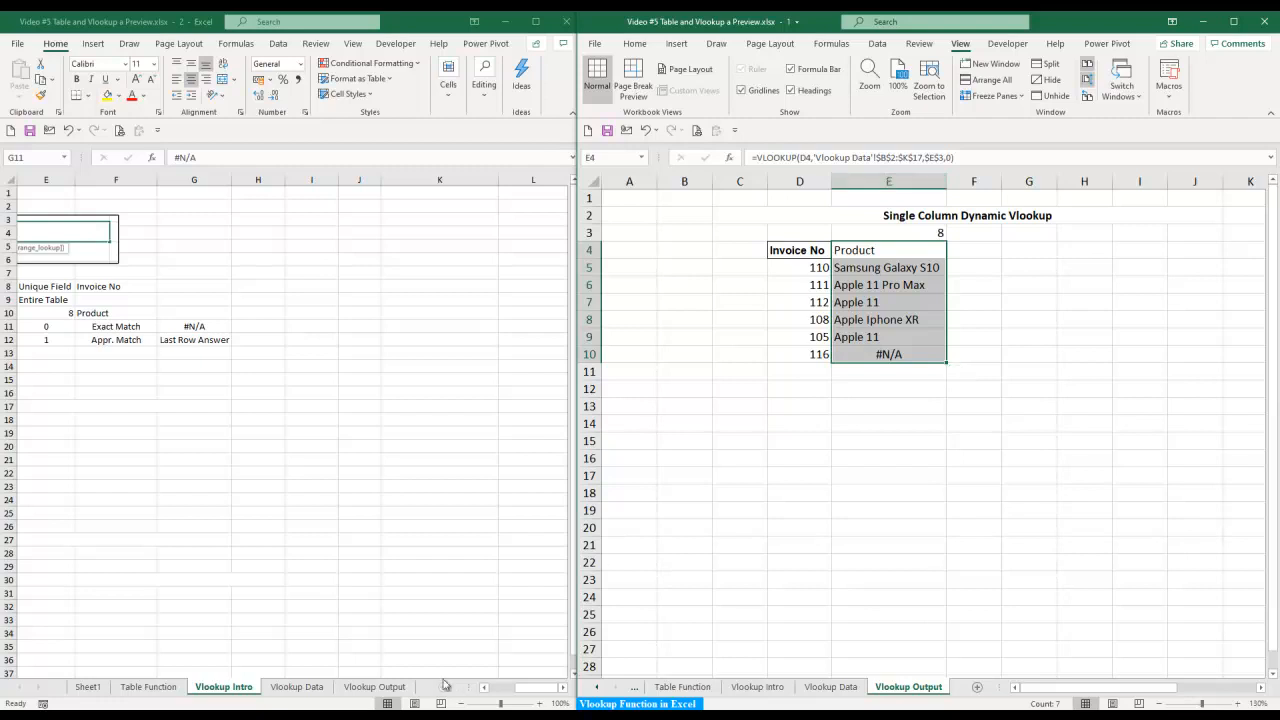
- Freeze the Vlookup Data columns up to Invoice No so they stay visible beside the Product column
click(297, 687)
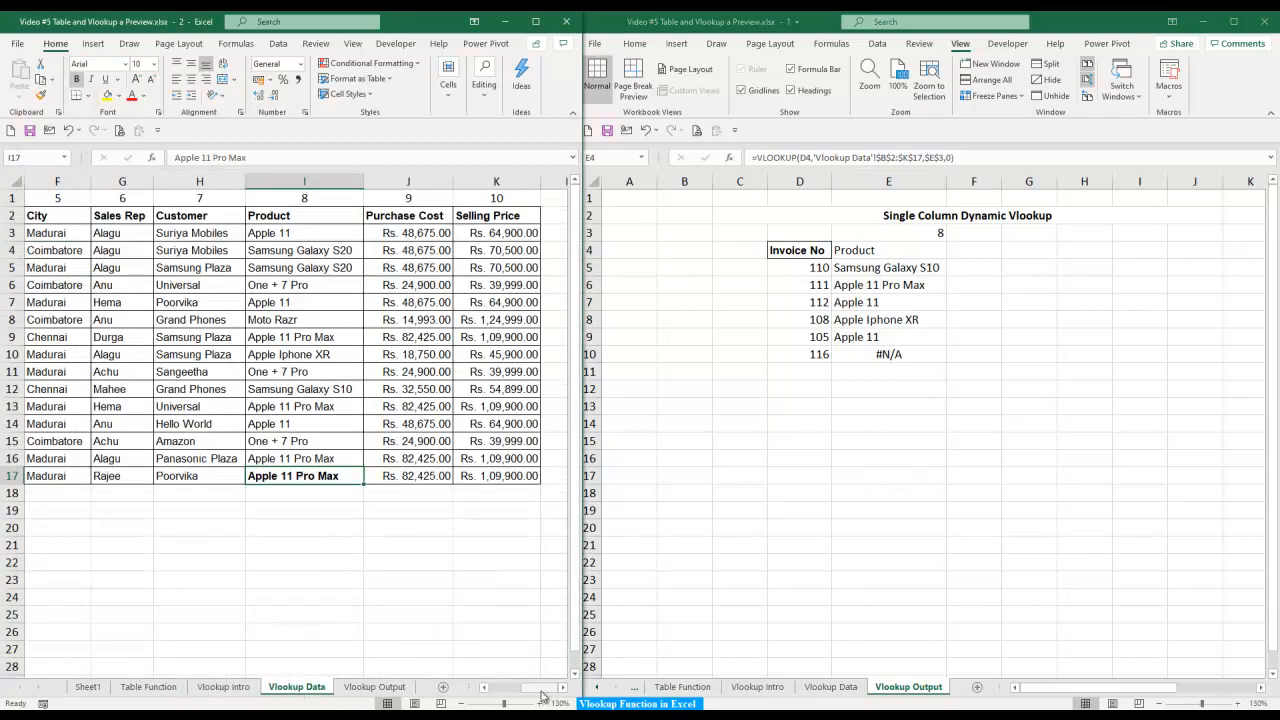
drag(540, 688, 512, 697)
click(188, 176)
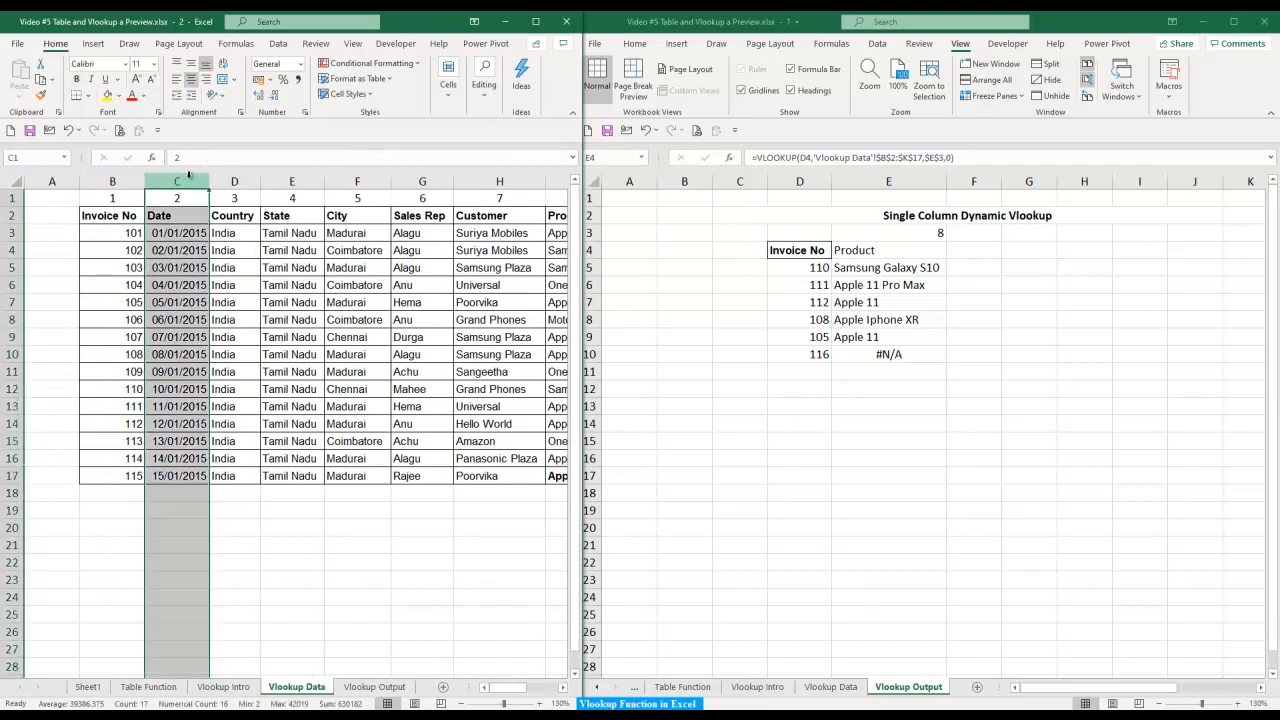
key(alt+w)
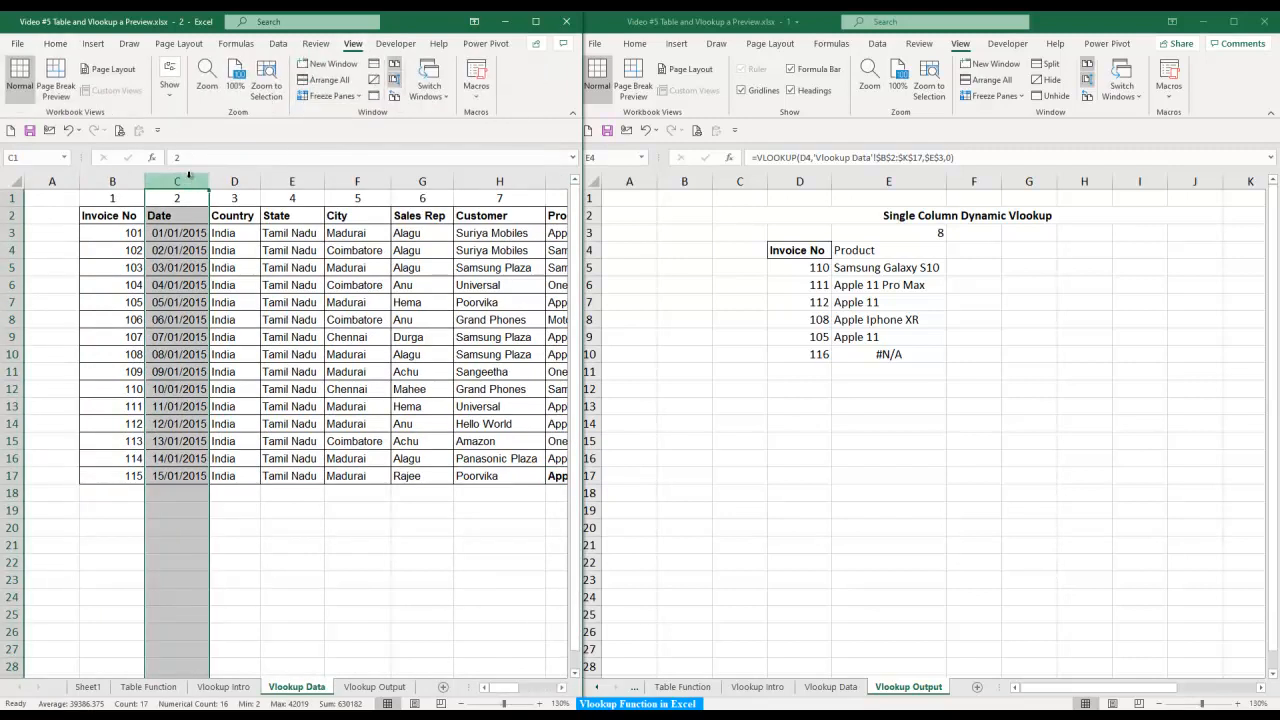
key(Right)
key(Right)
key(Right)
key(Right)
key(Right)
key(Right)
key(Right)
key(Right)
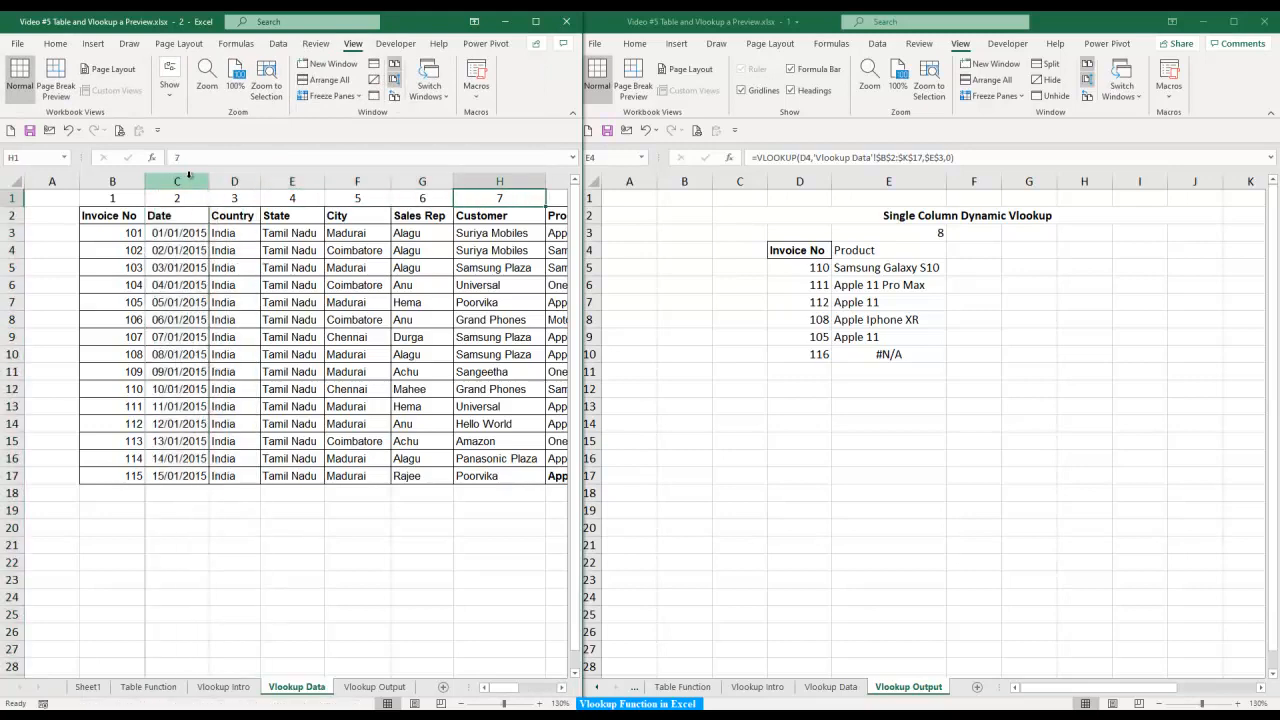
key(Right)
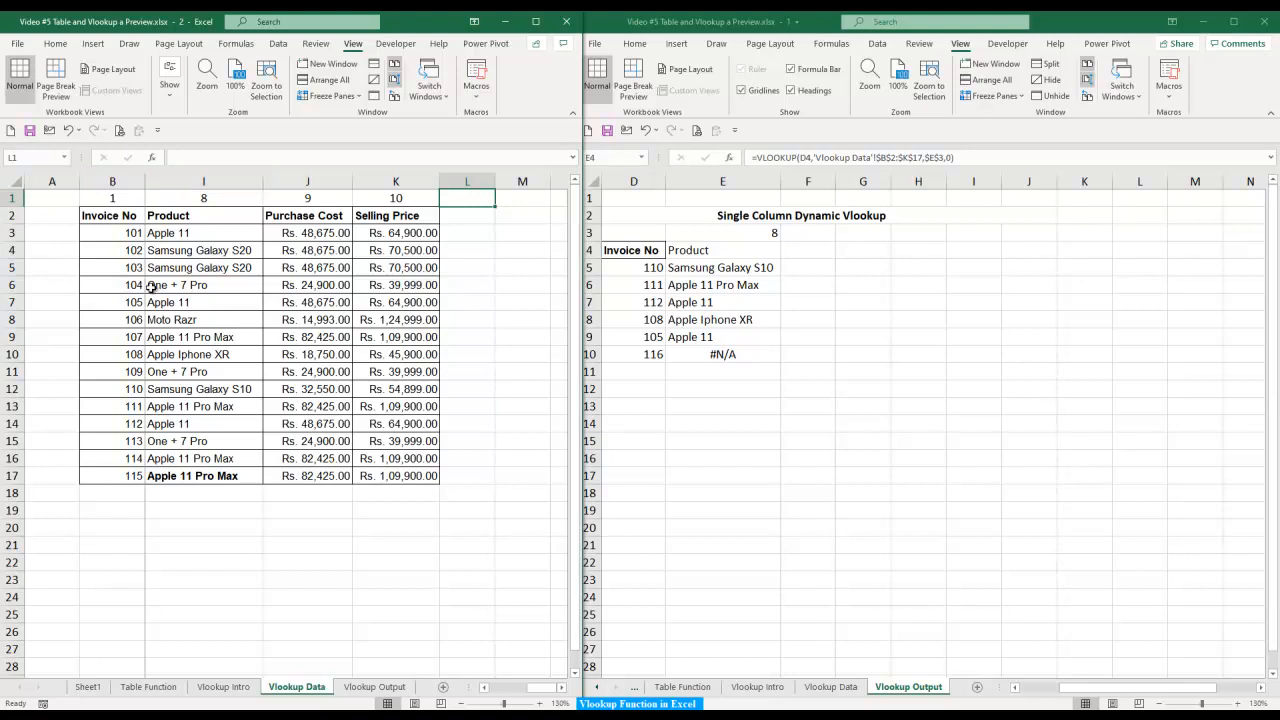
- Bold the Invoice No and Product of invoice 110, cells B12 and I12, in Vlookup Data
click(652, 267)
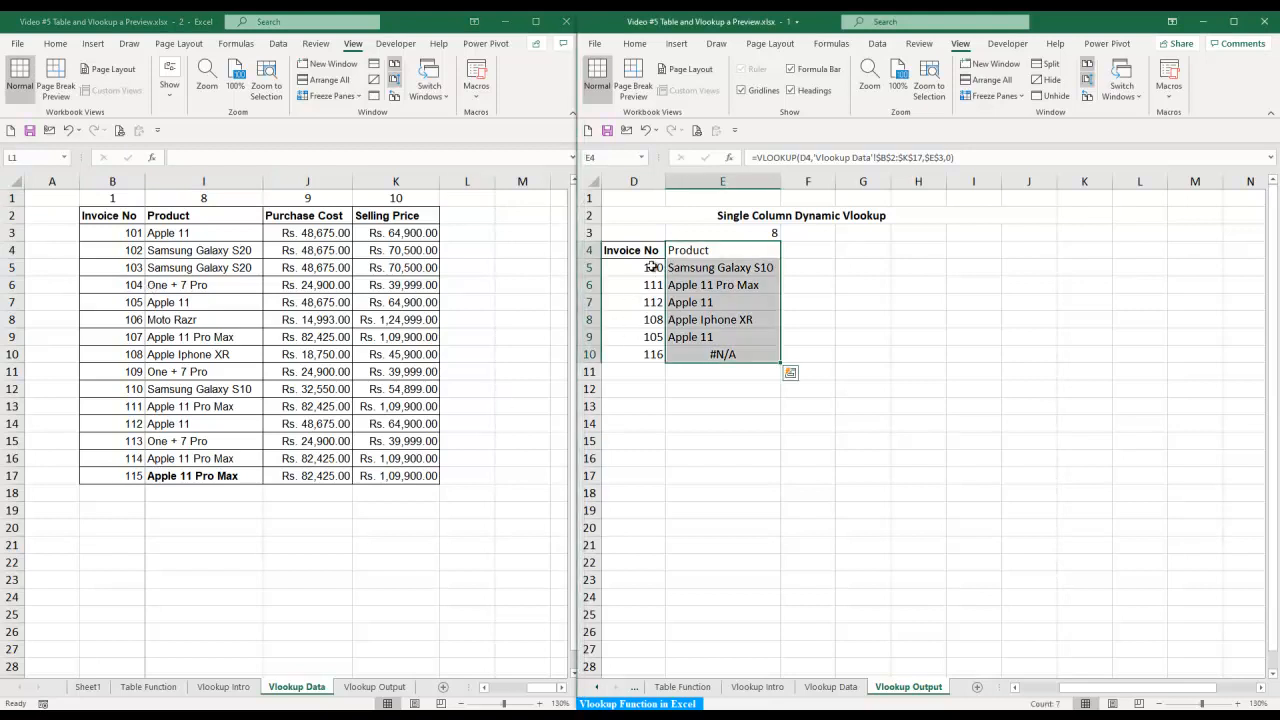
click(120, 388)
ctrl+click(214, 389)
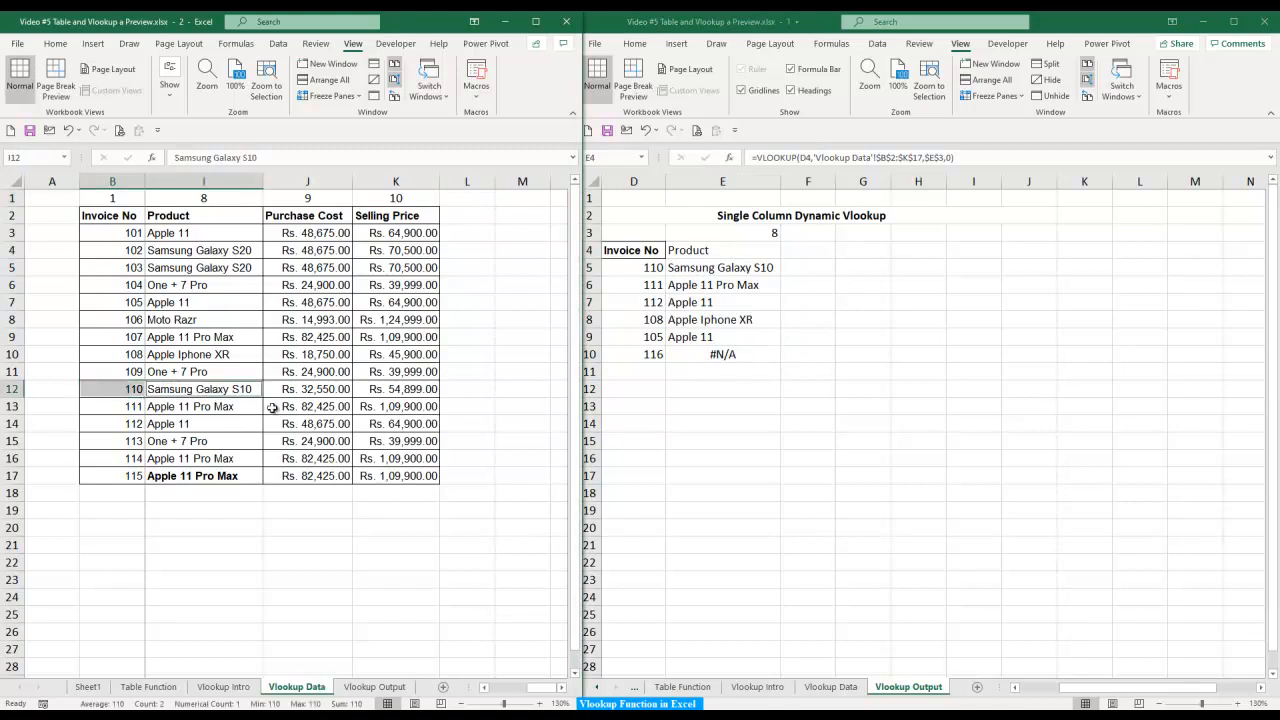
key(ctrl+b)
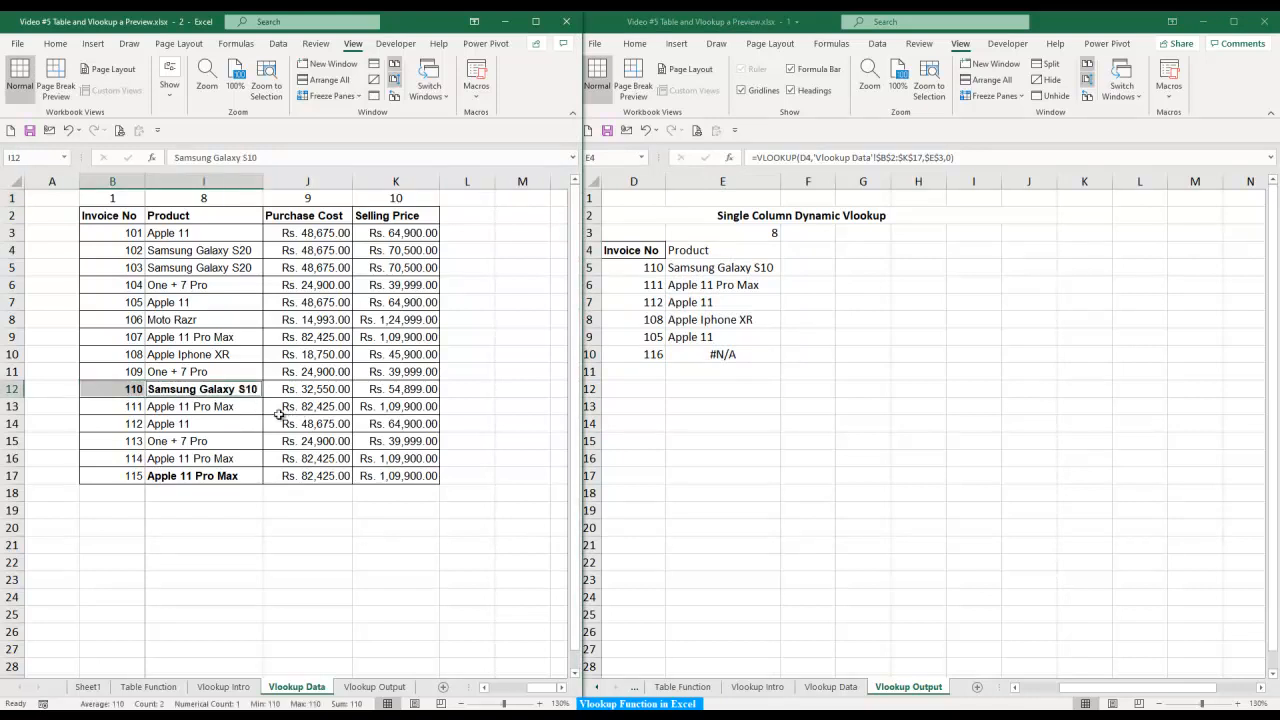
- Bold the entries of invoices 111 and 112 from Invoice No through Product, B13:I14
click(118, 410)
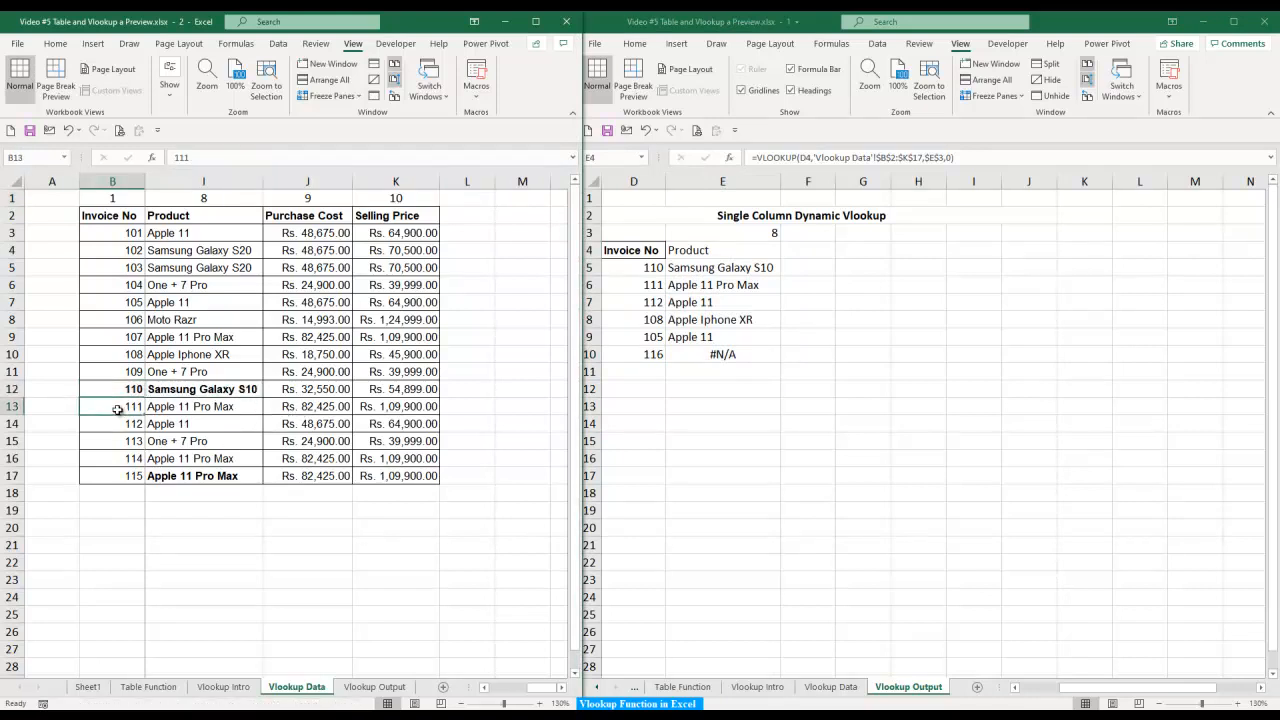
shift+click(198, 407)
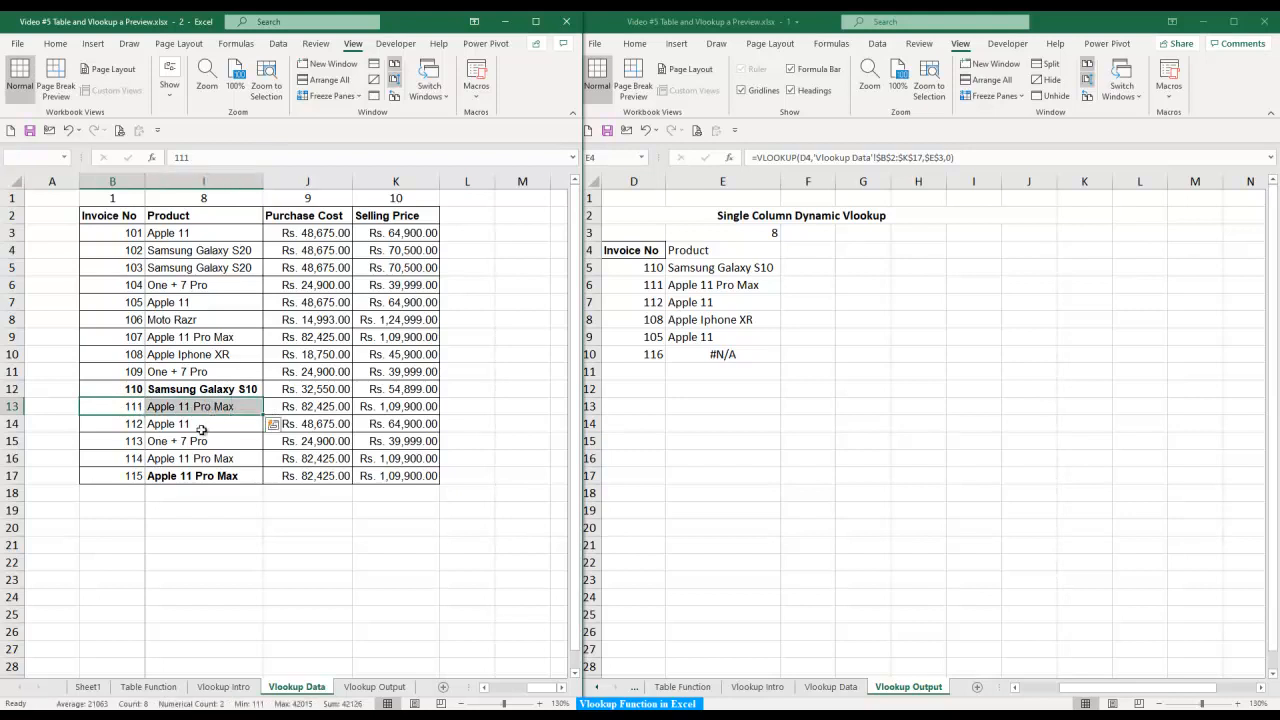
drag(130, 432, 257, 438)
key(ctrl+b)
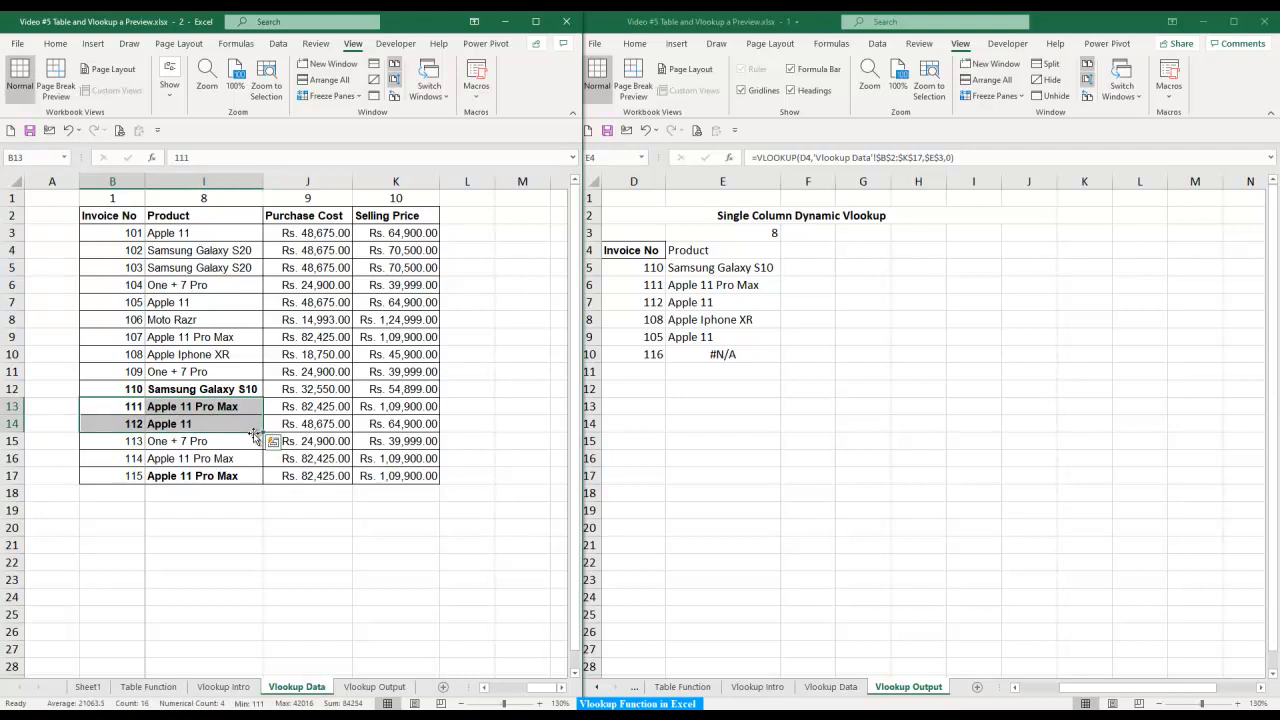
- Bold the entries of invoices 108 and 105 from Invoice No through Product, B10:I10 and B7:I7
click(125, 357)
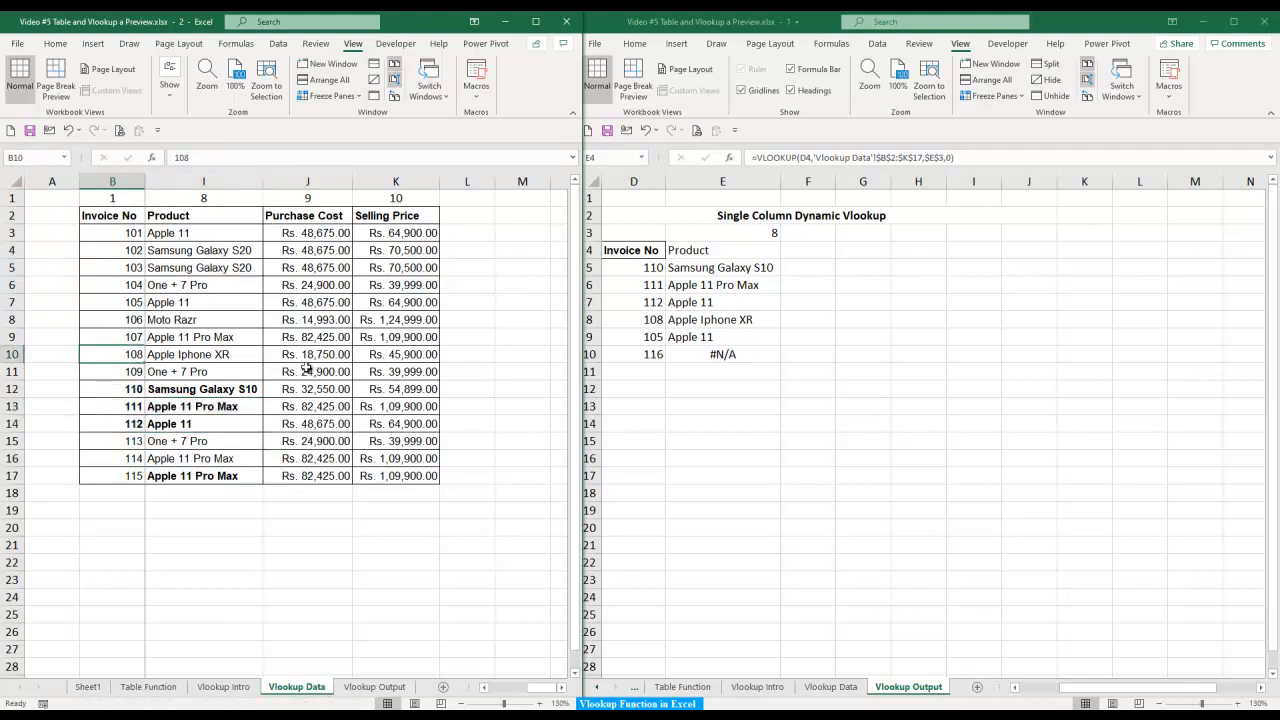
shift+click(239, 362)
key(ctrl+b)
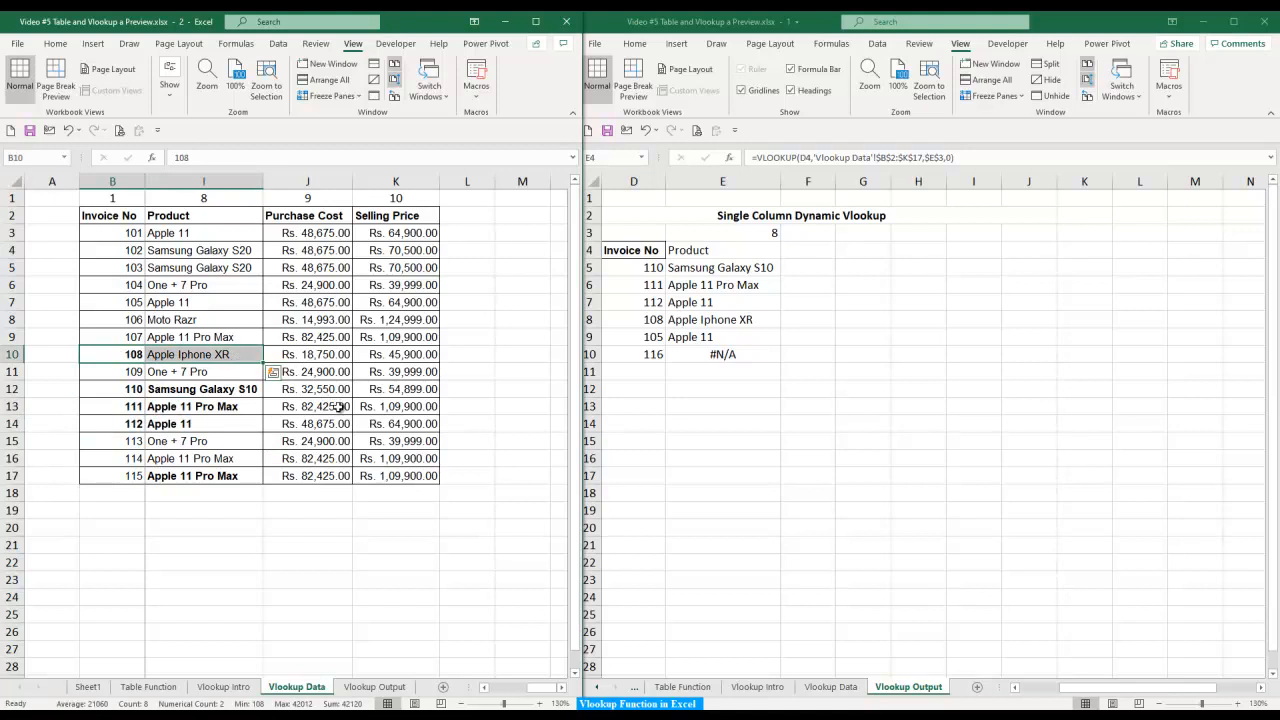
click(112, 303)
shift+click(224, 302)
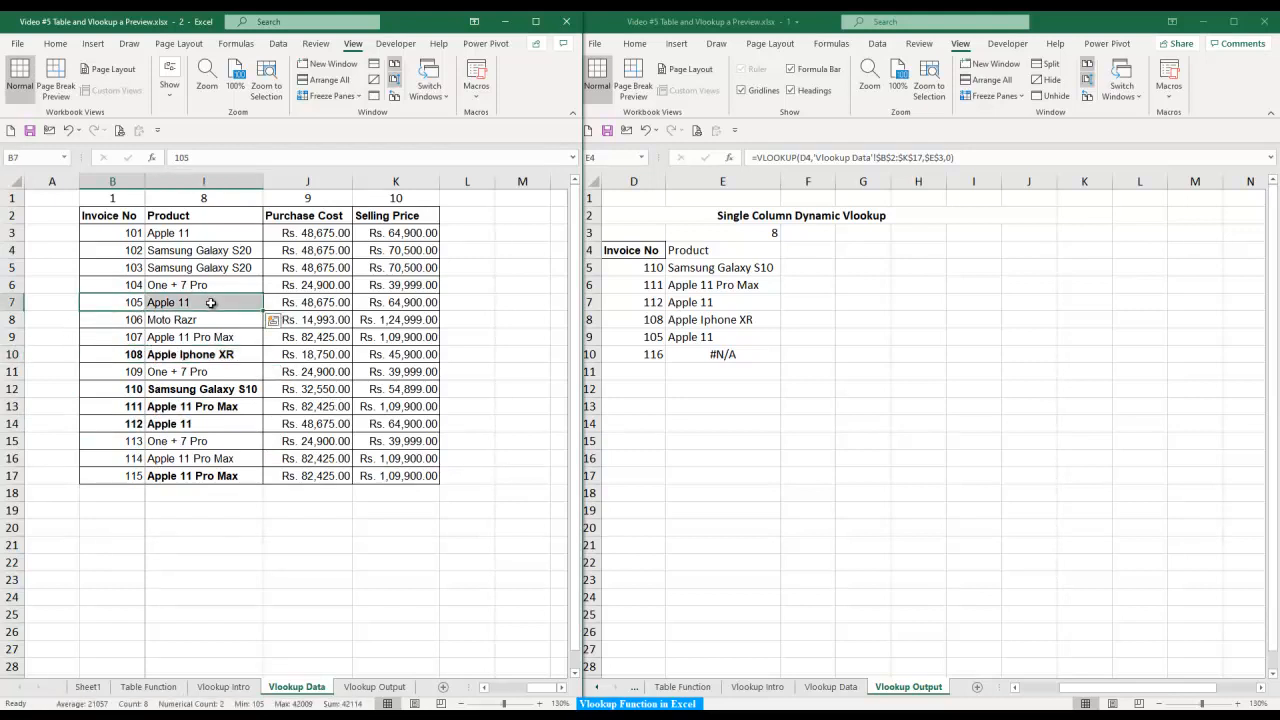
key(ctrl+b)
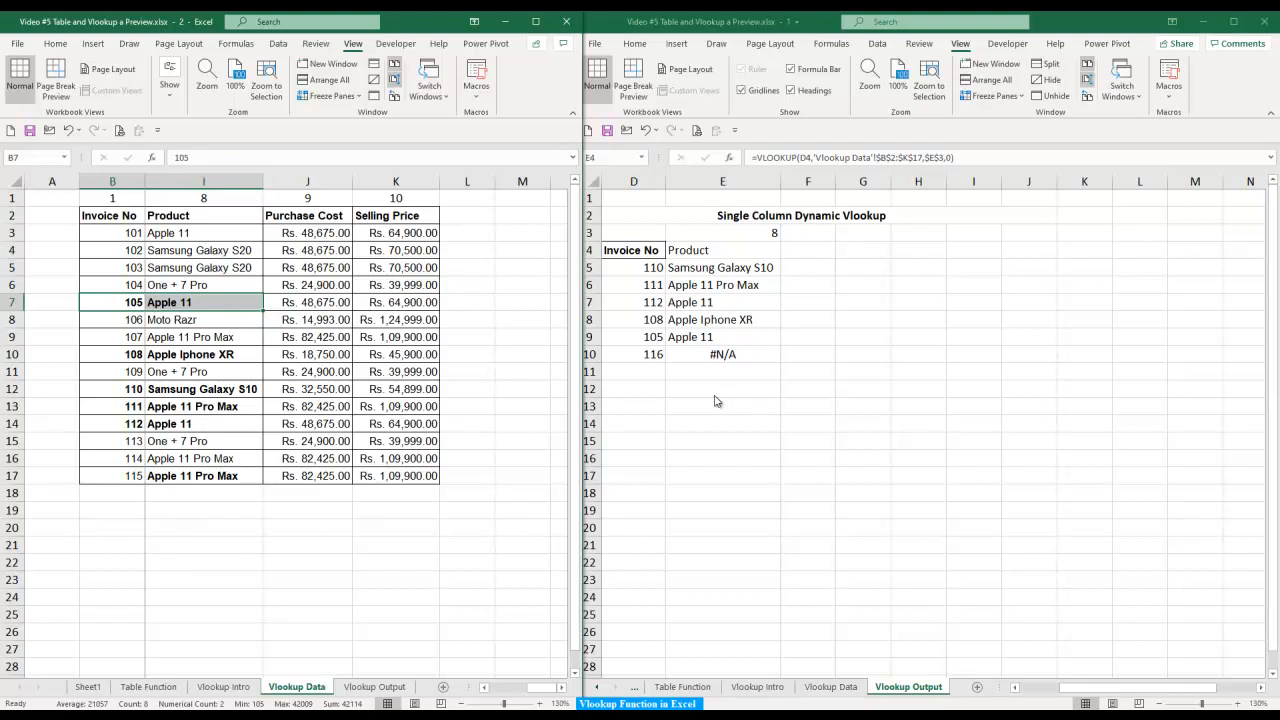
- Centre-align the column number in cell E3 of the Vlookup Output sheet
click(734, 236)
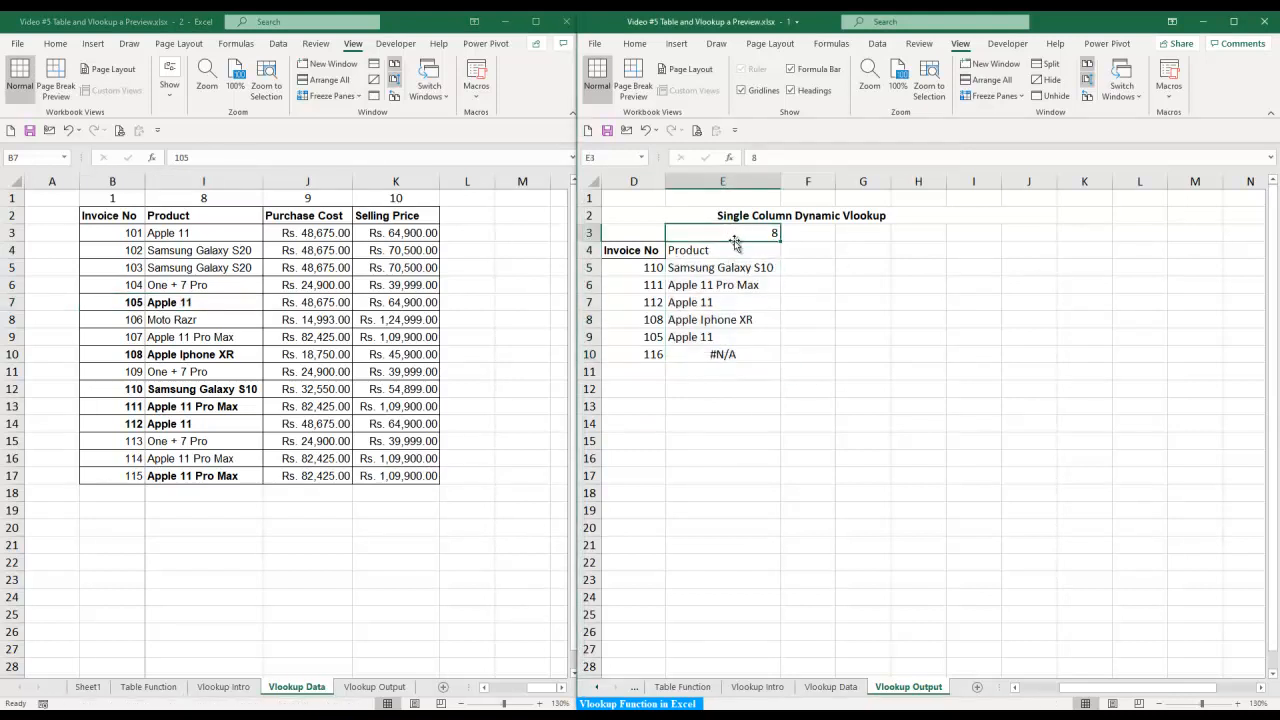
click(633, 44)
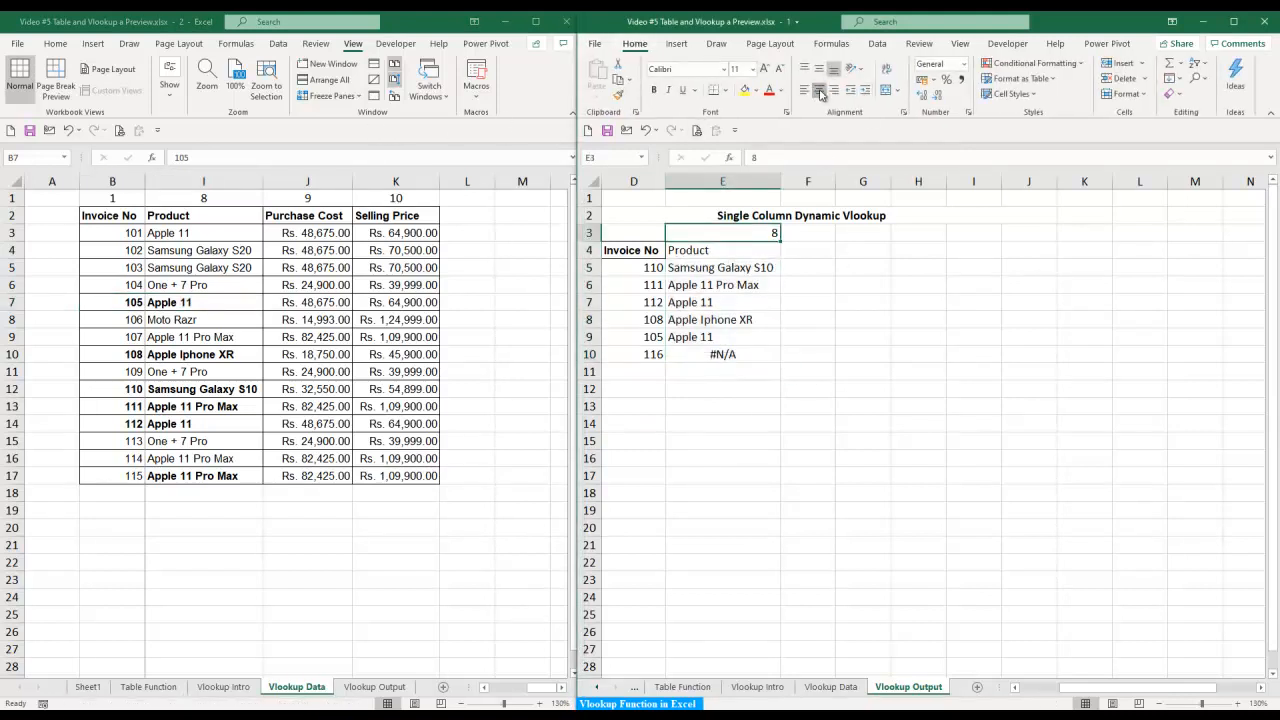
click(820, 93)
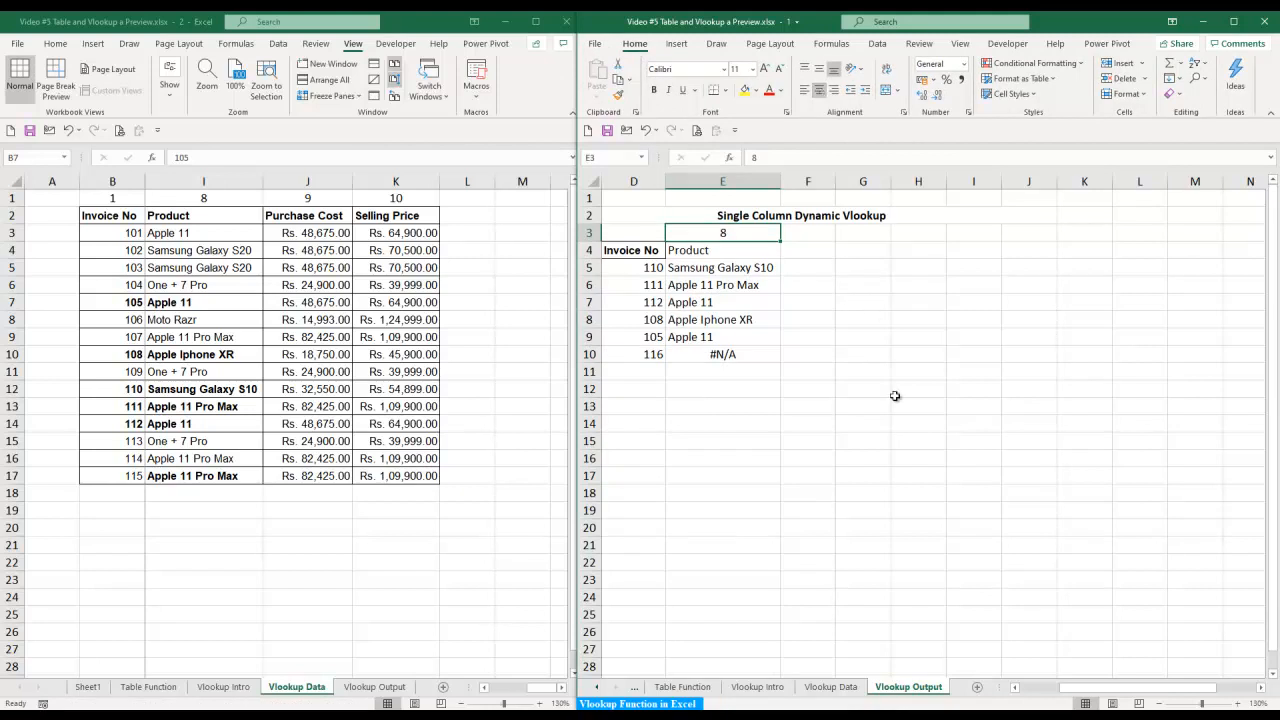
- Copy the column number 8 from cell E3 into cell I3
click(926, 236)
key(Left)
key(Left)
key(Left)
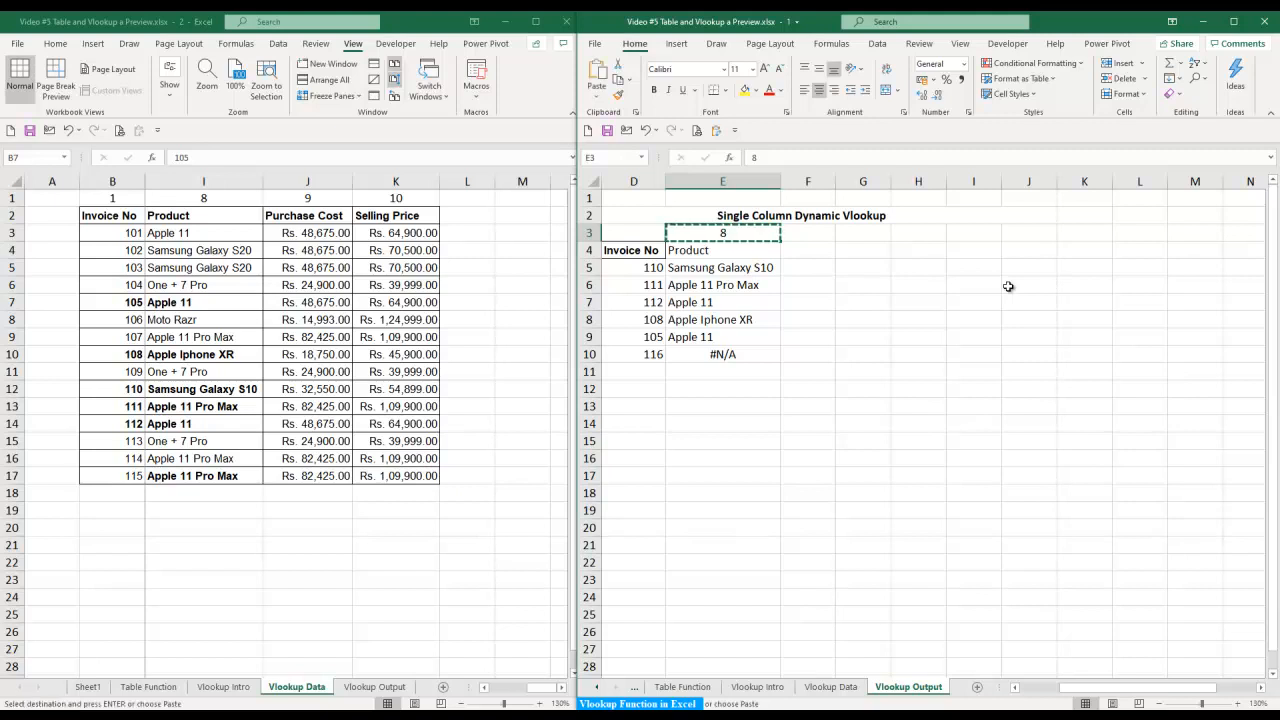
key(Right)
key(Right)
key(Right)
key(Right)
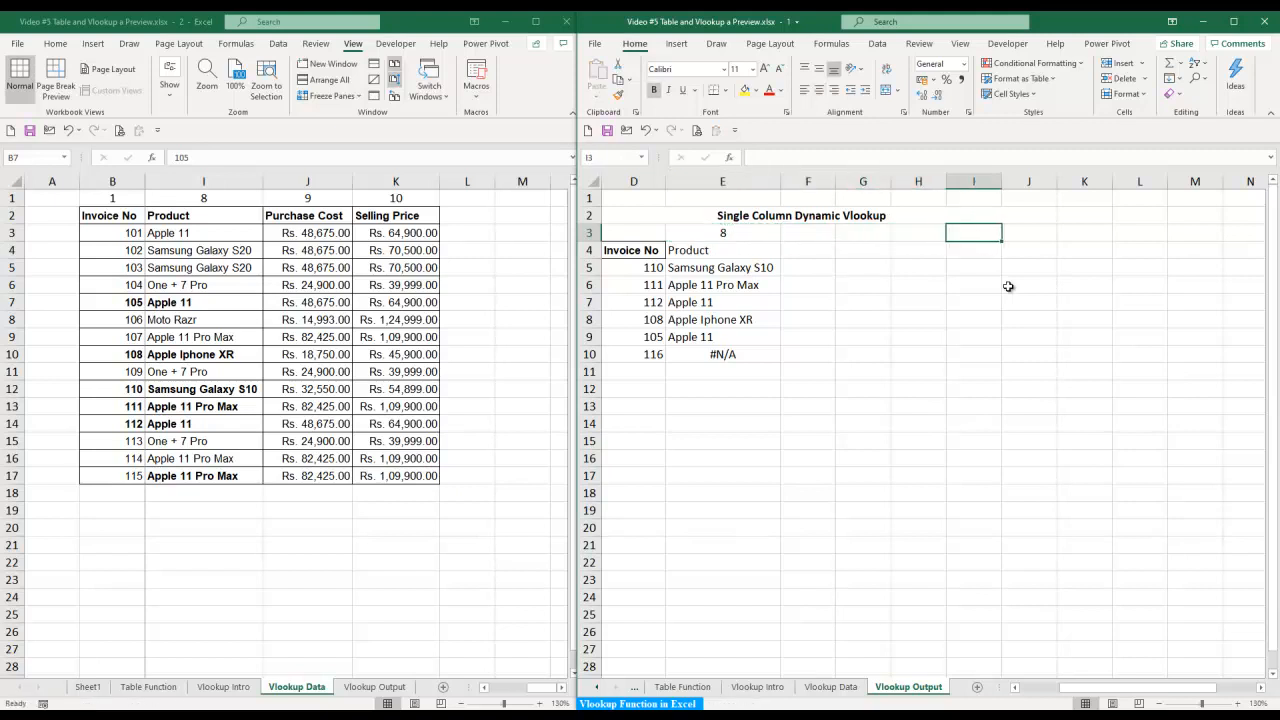
key(Left)
key(Left)
key(Left)
key(Left)
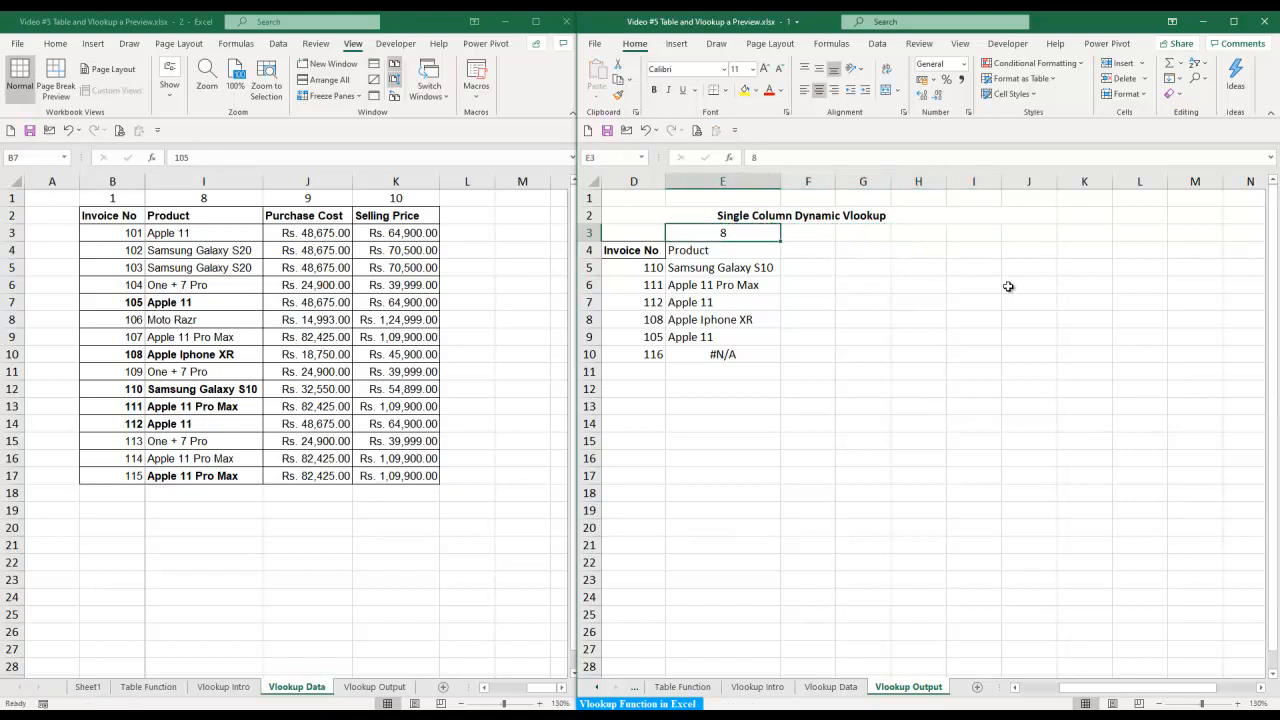
key(ctrl+c)
key(Right)
key(Right)
key(Right)
key(Right)
key(ctrl+v)
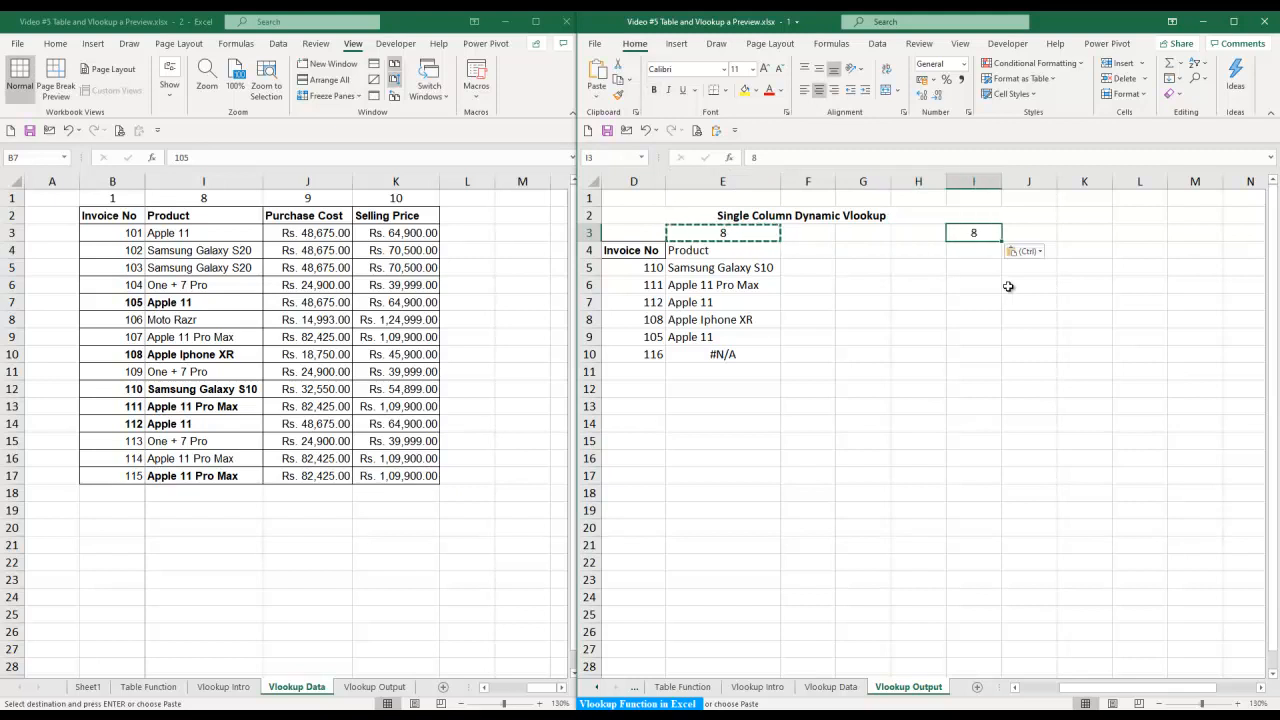
key(Escape)
key(Down)
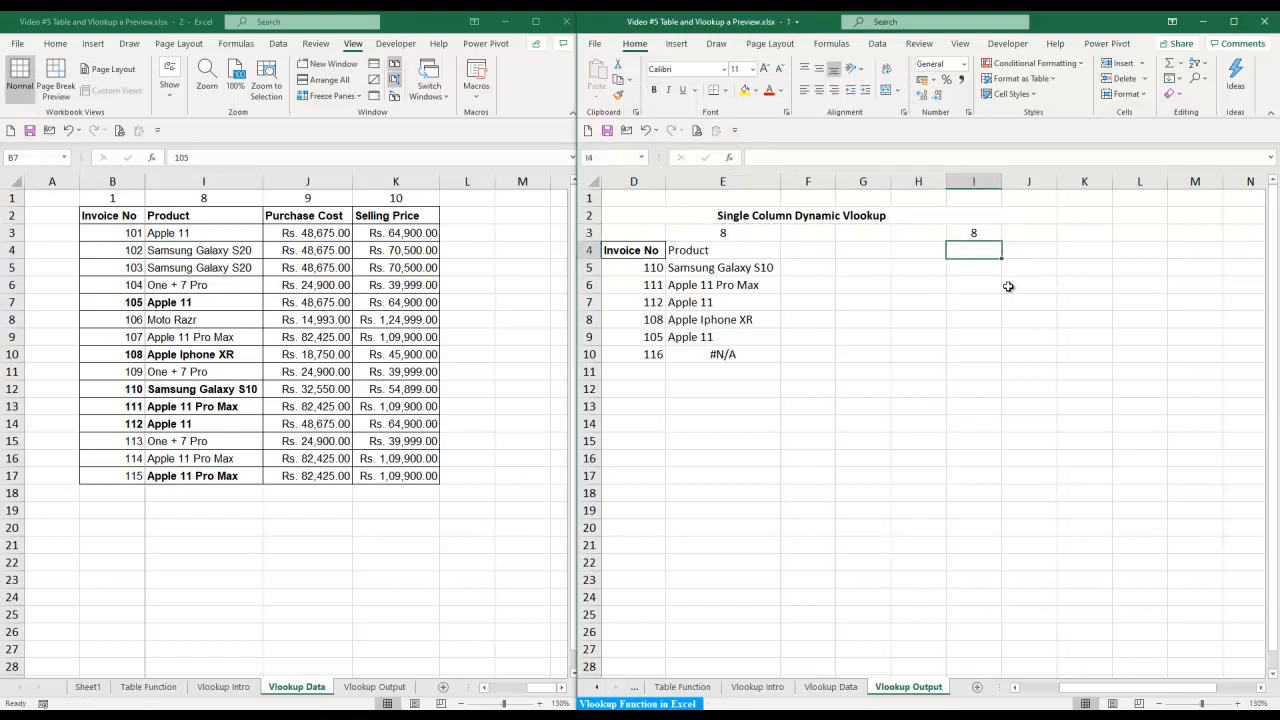
- Show the VLOOKUP formula of E10 as text in cell E13 with =FORMULATEXT(E10)
key(Left)
key(Left)
key(Left)
key(Left)
key(Down)
key(Down)
key(Down)
key(Down)
key(Down)
key(Down)
key(Down)
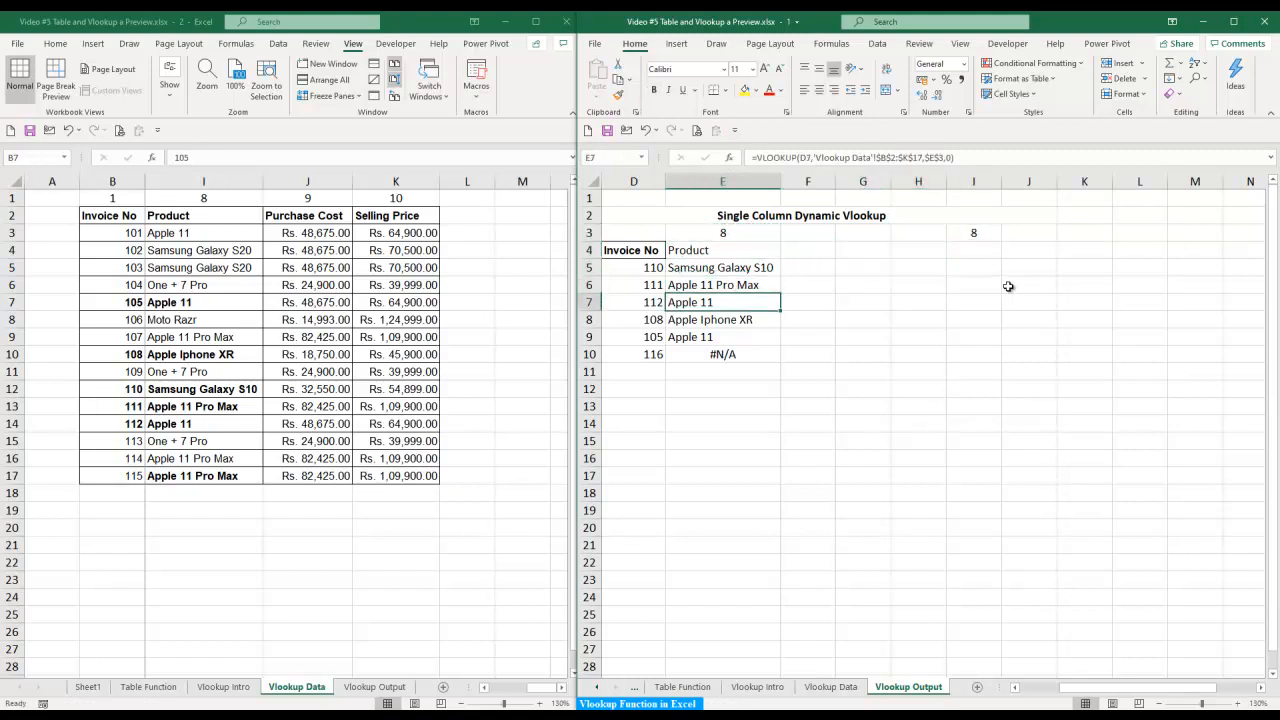
key(Down)
key(Down)
text(=FORMULATEXT()
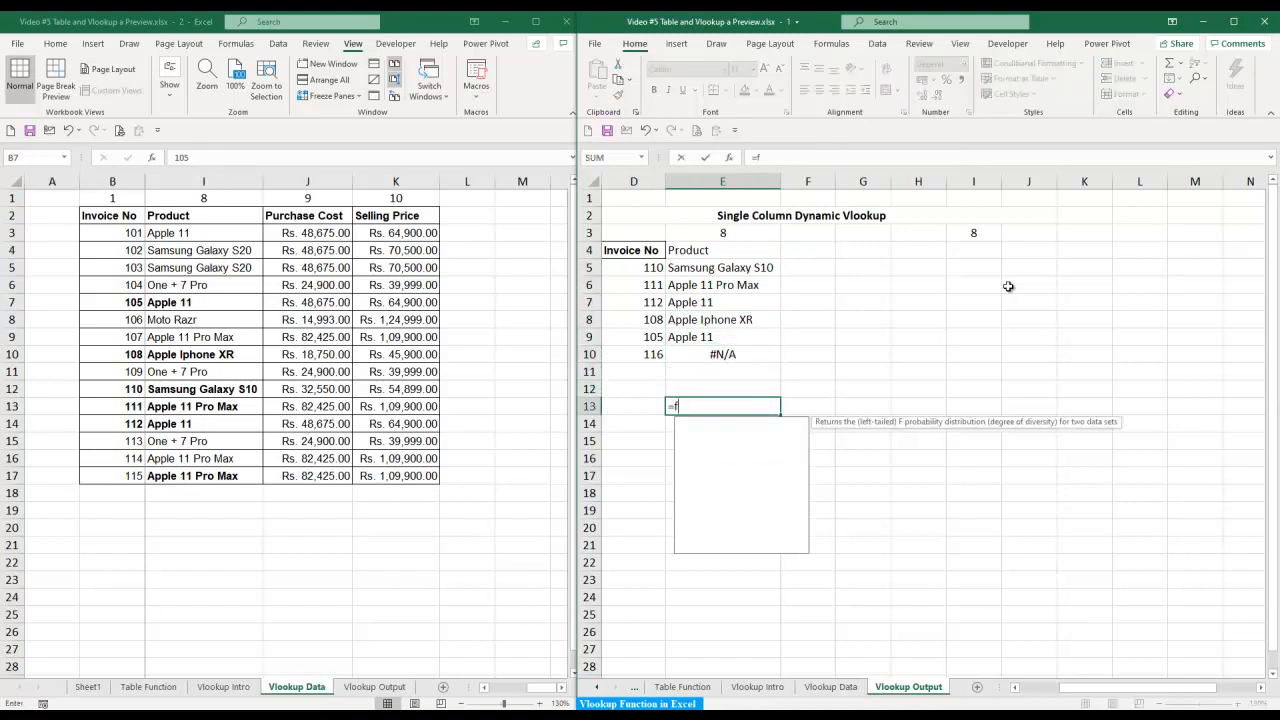
key(Up)
key(Up)
key(Up)
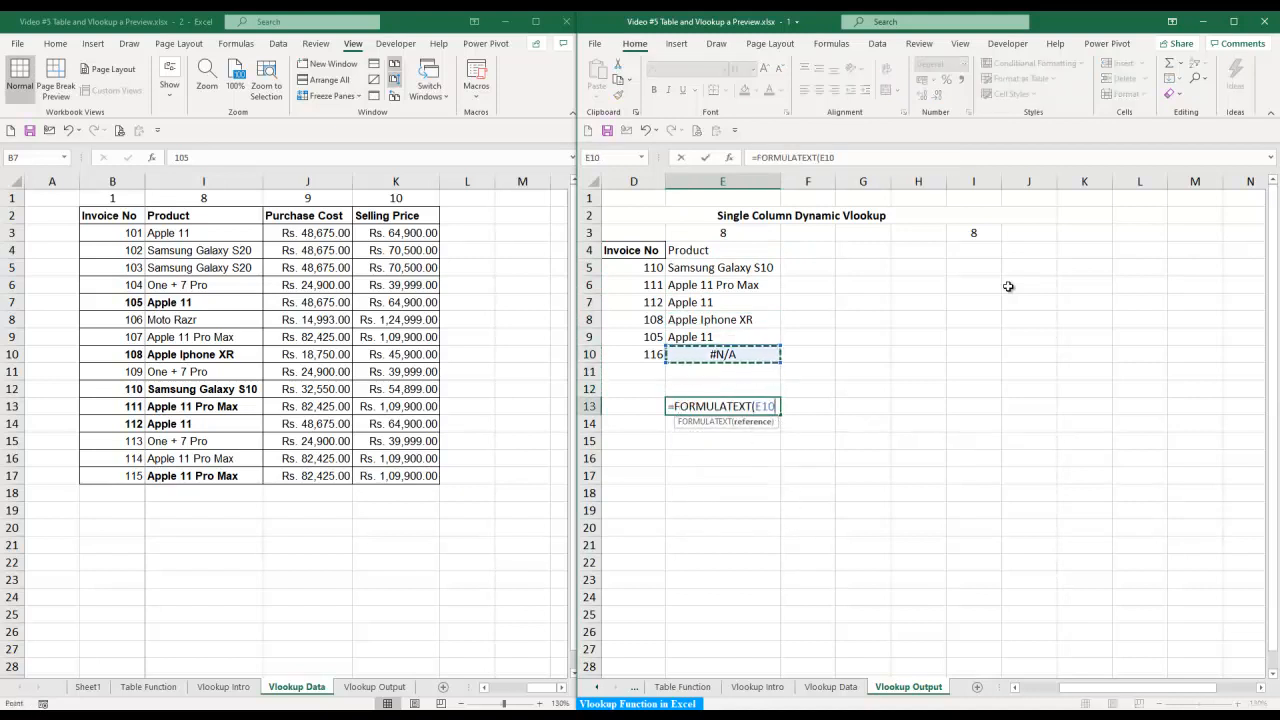
key(Return)
key(Up)
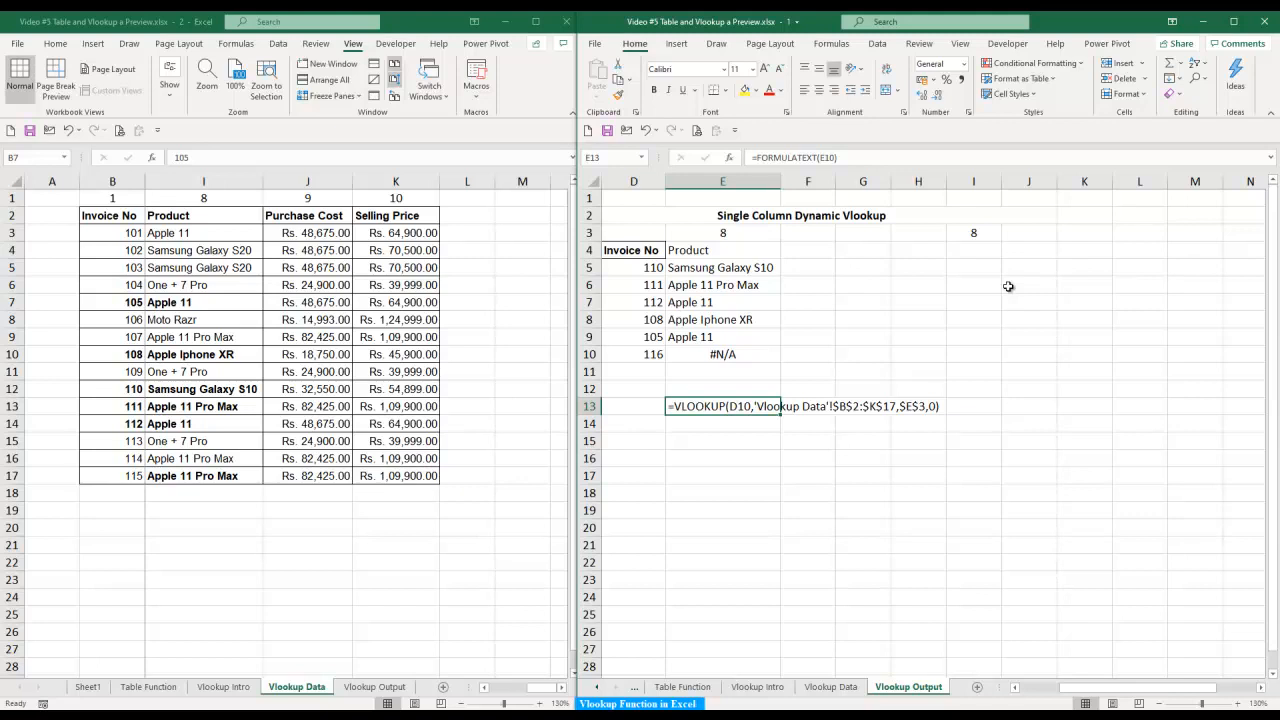
- Start a VLOOKUP across I4:I10 in the Function Arguments dialog with D4 as the lookup value
key(Up)
key(Up)
key(Up)
key(Up)
key(Up)
key(Up)
key(Up)
key(Up)
key(Up)
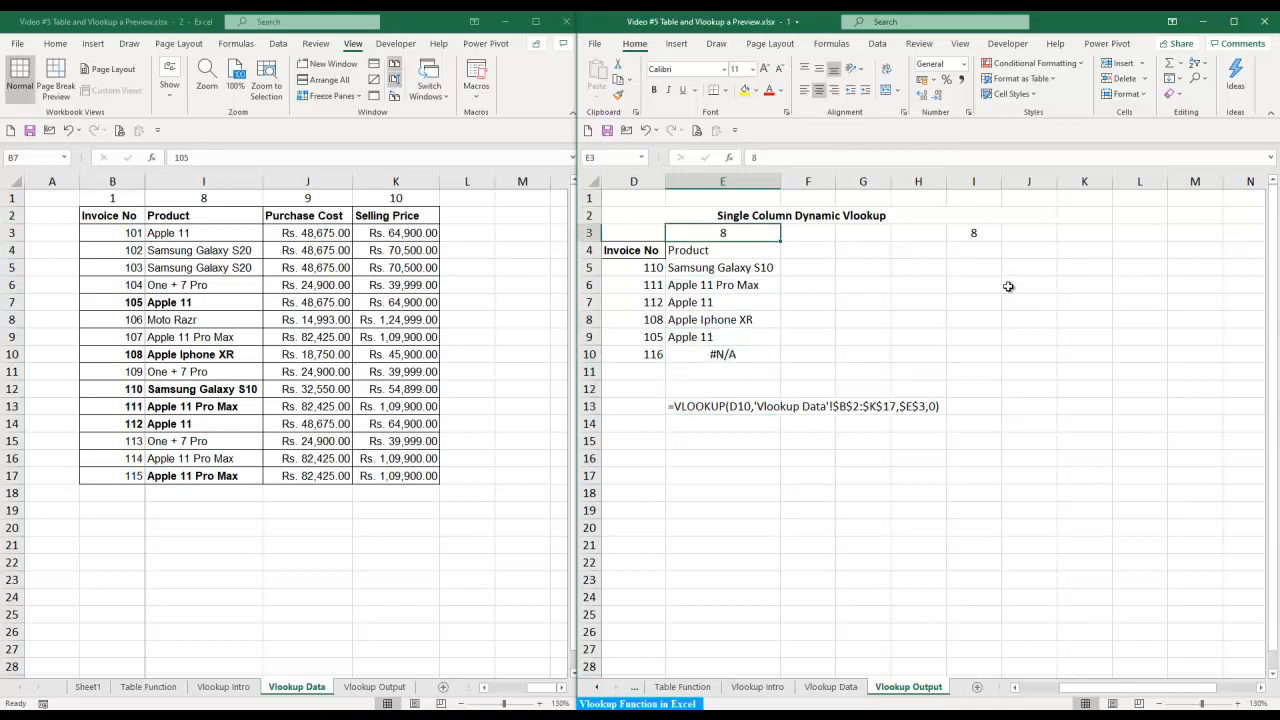
key(Right)
key(Right)
key(Right)
key(Right)
key(Down)
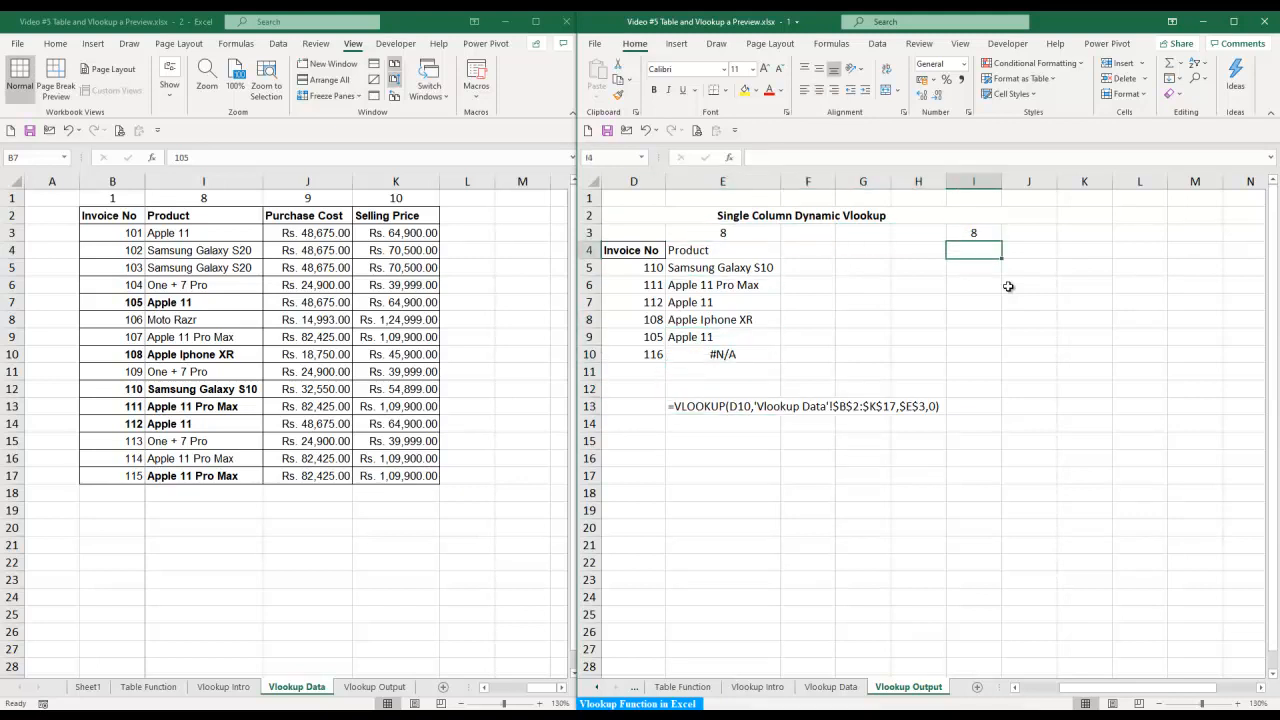
key(shift+Down)
key(shift+Down)
key(shift+Down)
key(shift+Down)
key(shift+Down)
key(shift+Down)
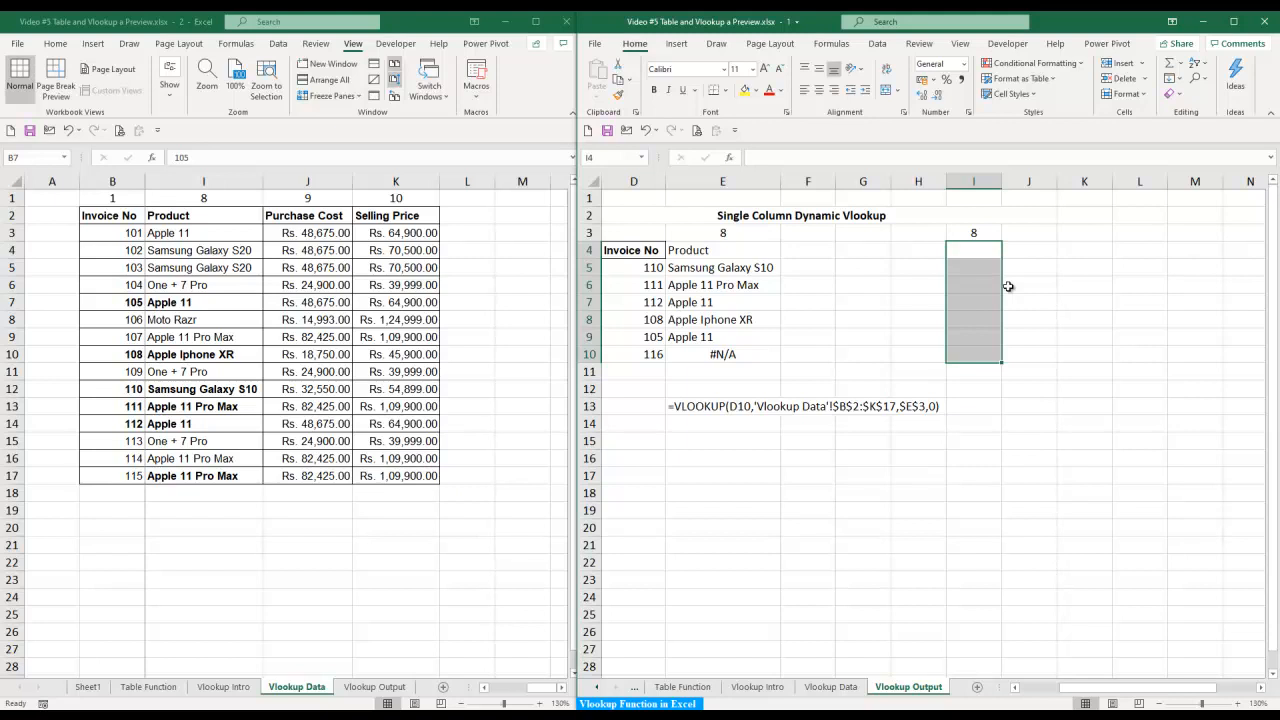
text(=vlo)
key(Tab)
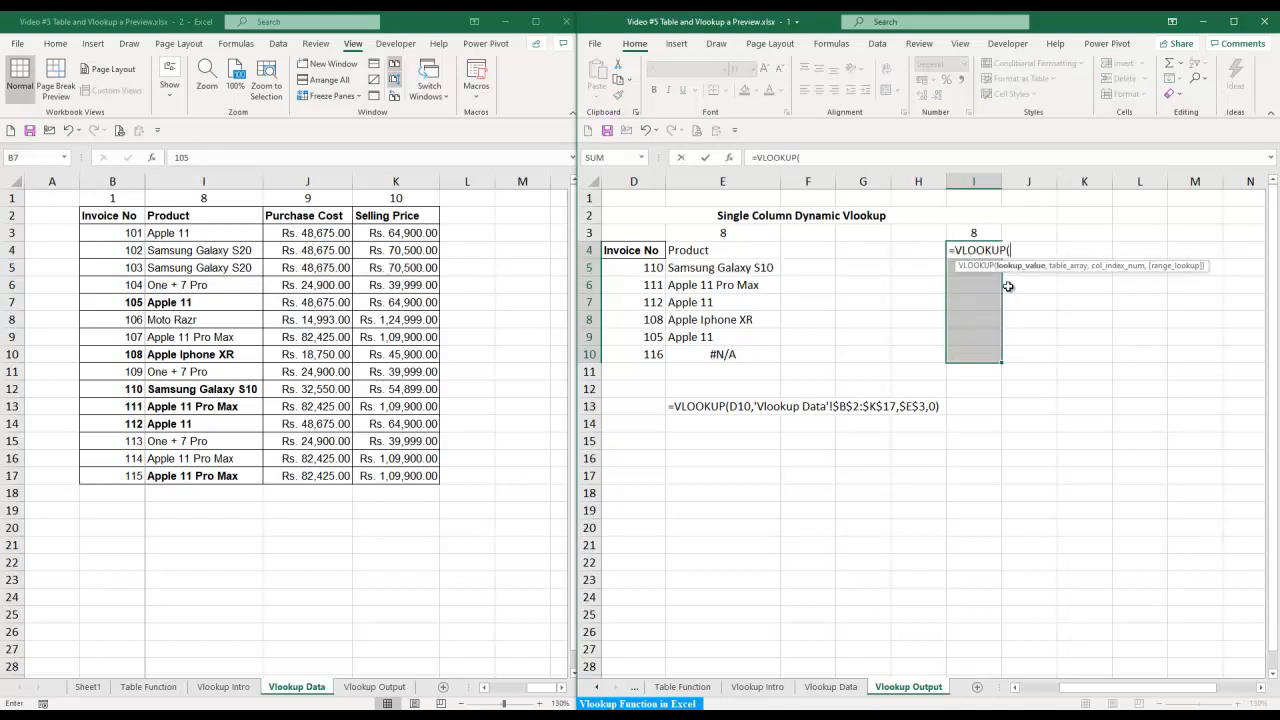
key(ctrl+a)
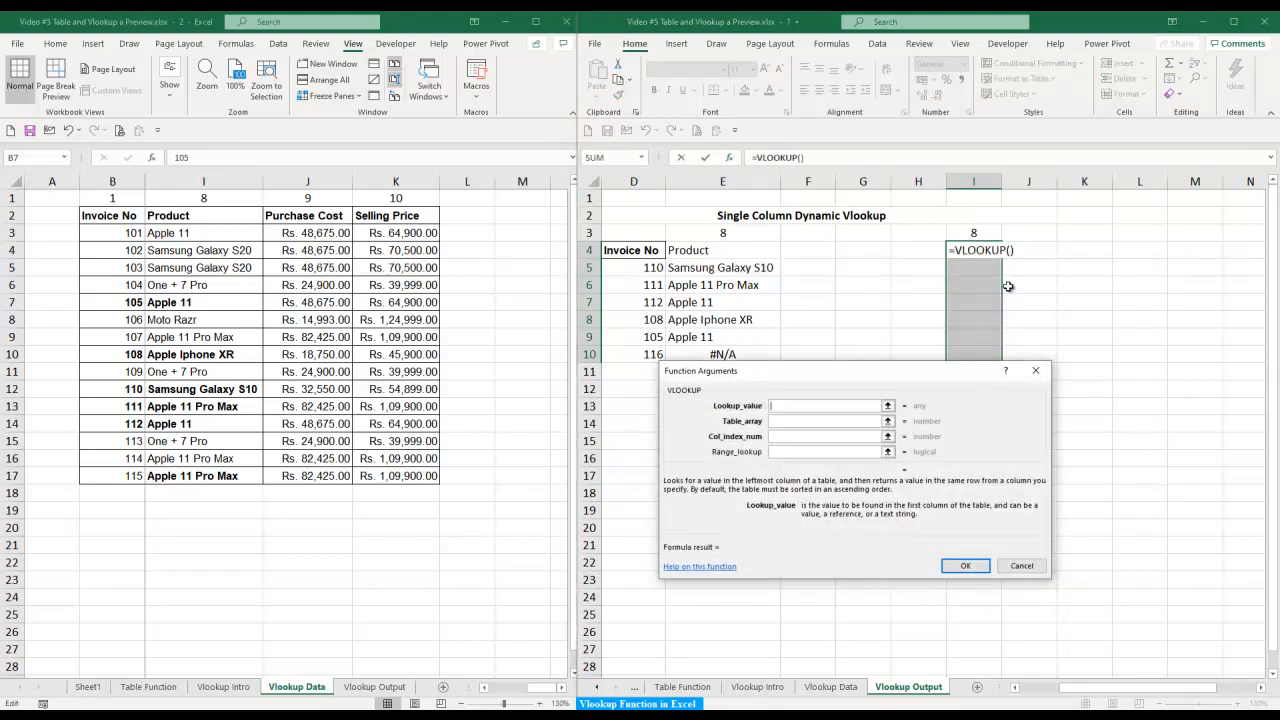
click(636, 248)
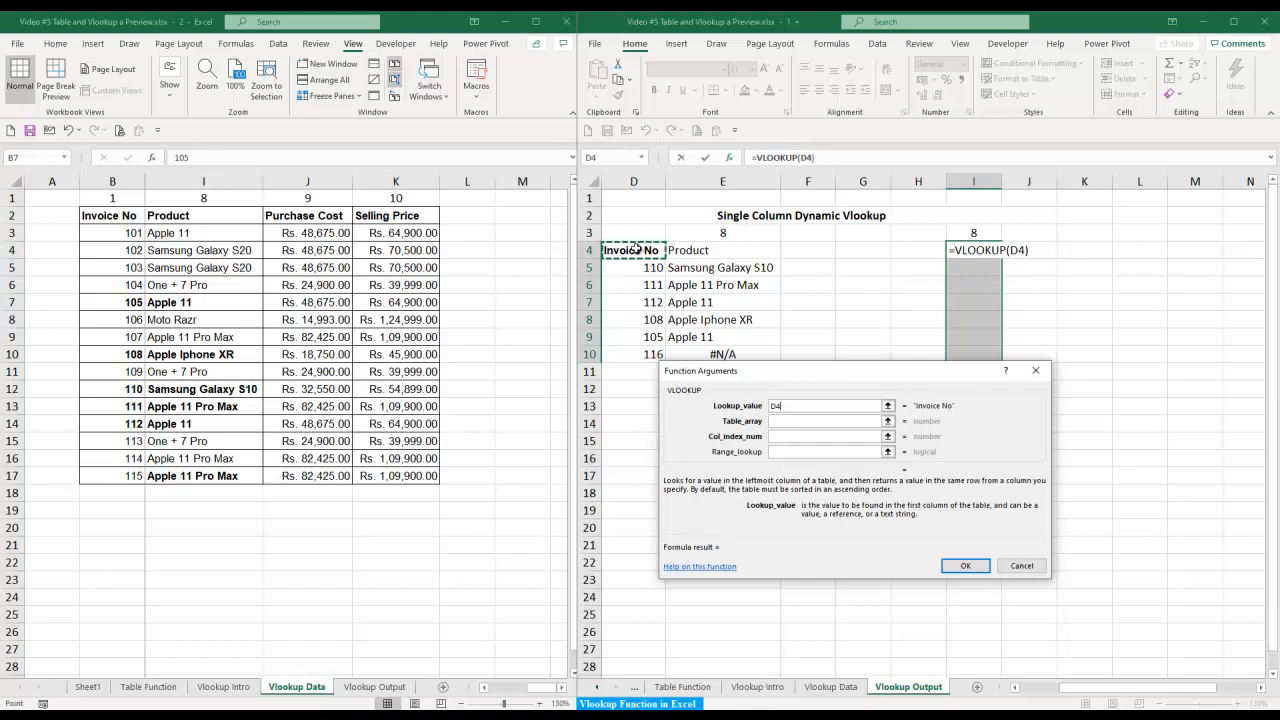
key(Tab)
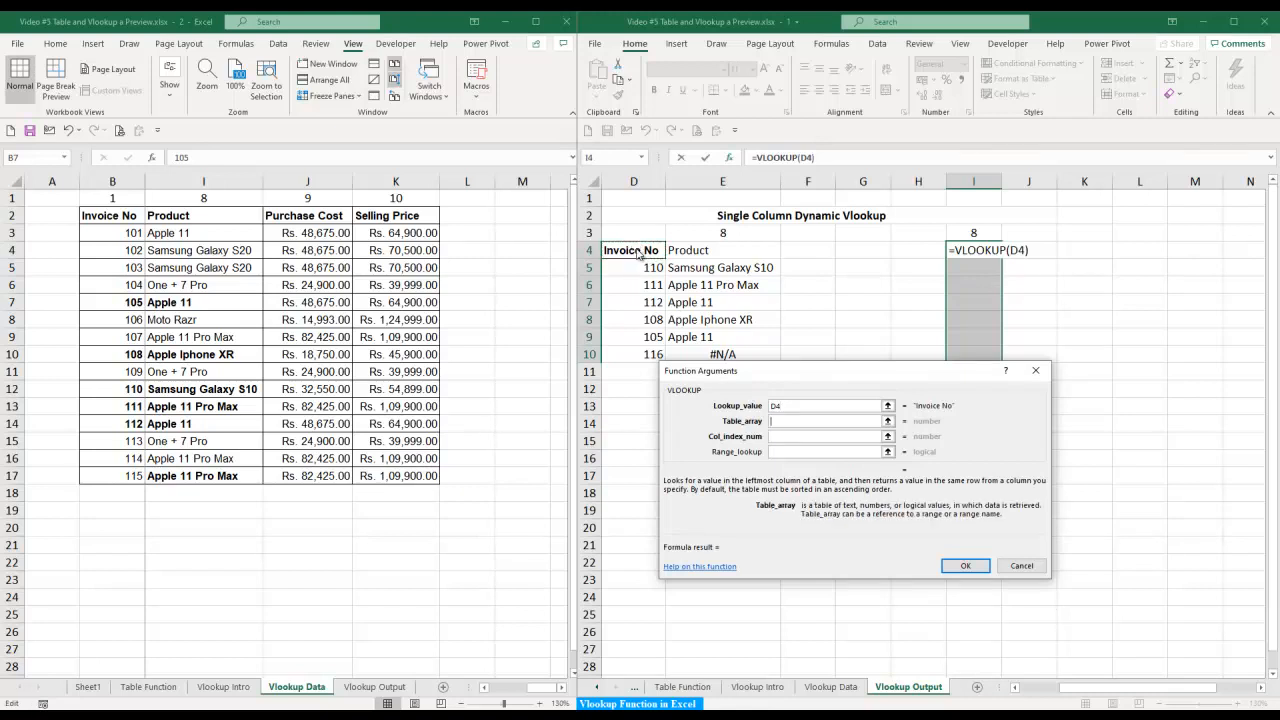
- Set the table array to the absolute range $B$2:$K$17 of the Vlookup Data sheet
click(846, 689)
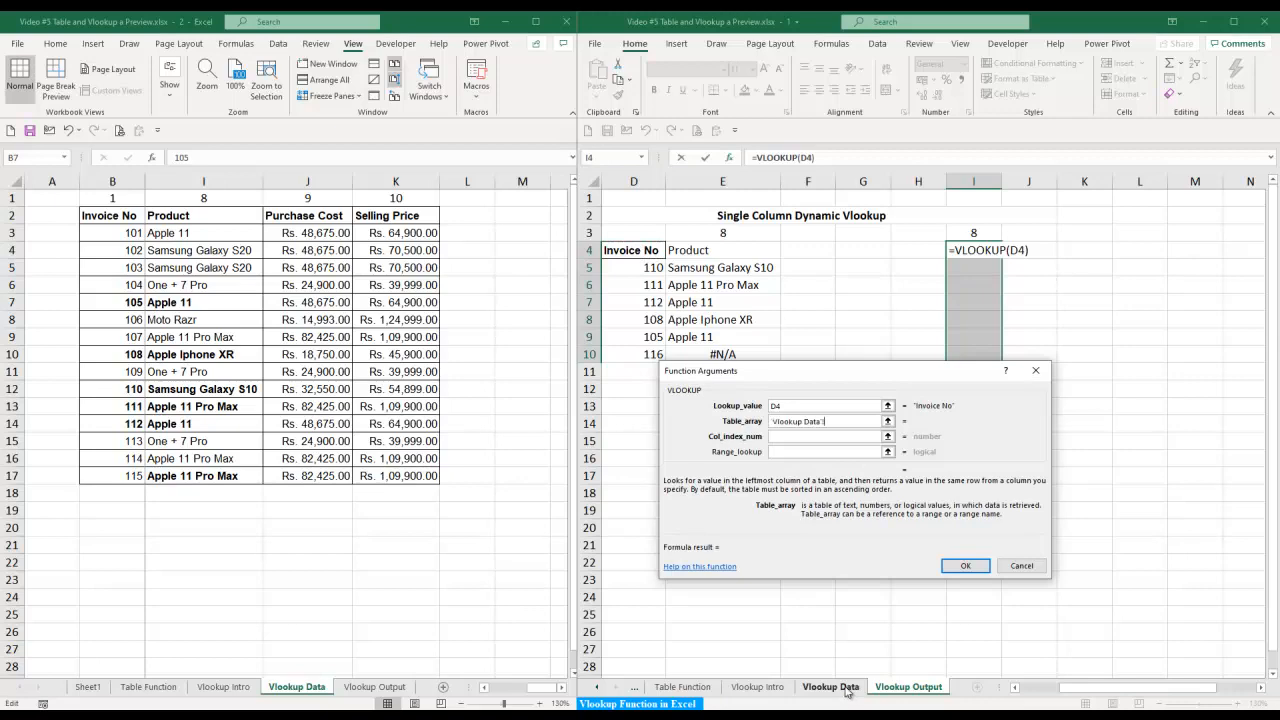
click(630, 214)
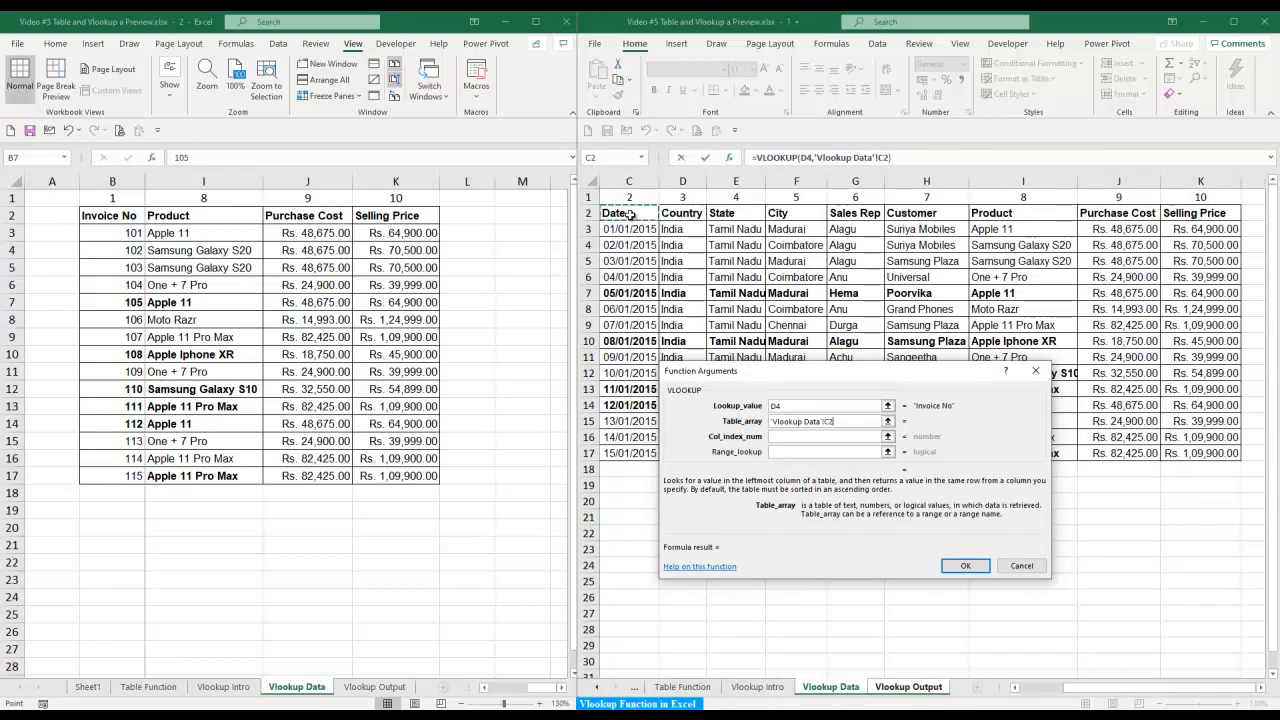
key(Left)
key(ctrl+shift+Down)
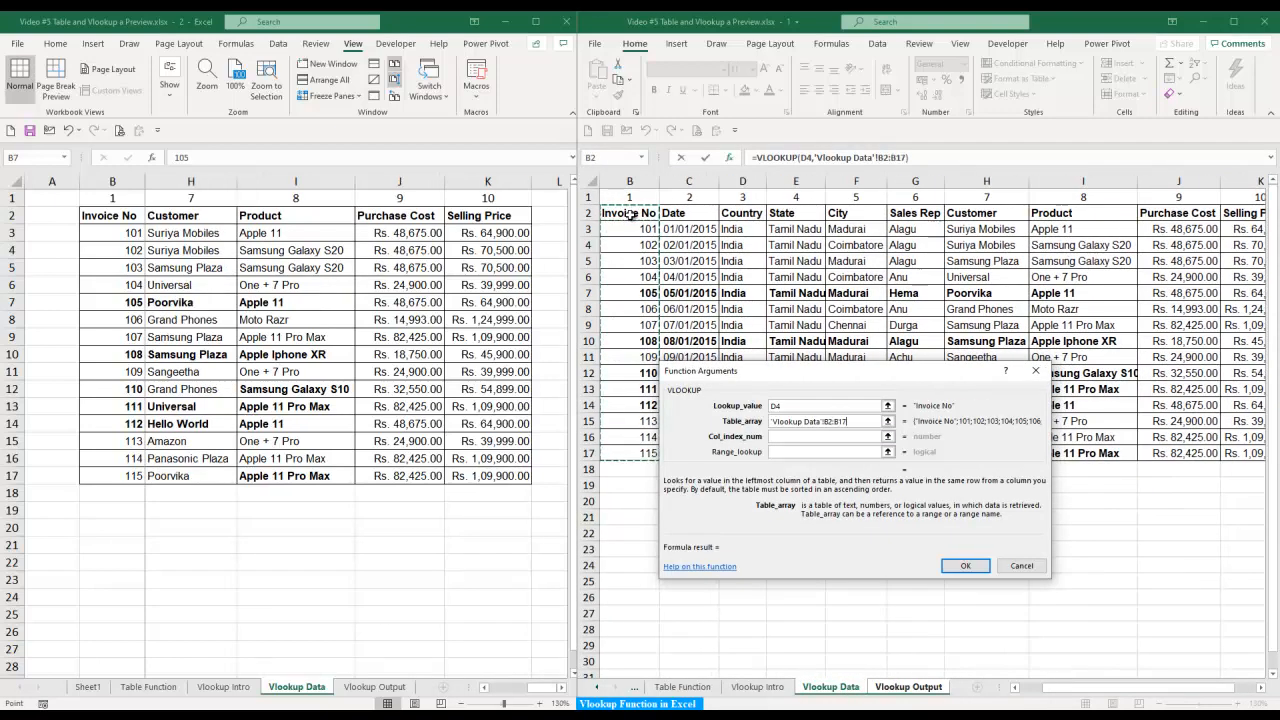
key(ctrl+shift+Right)
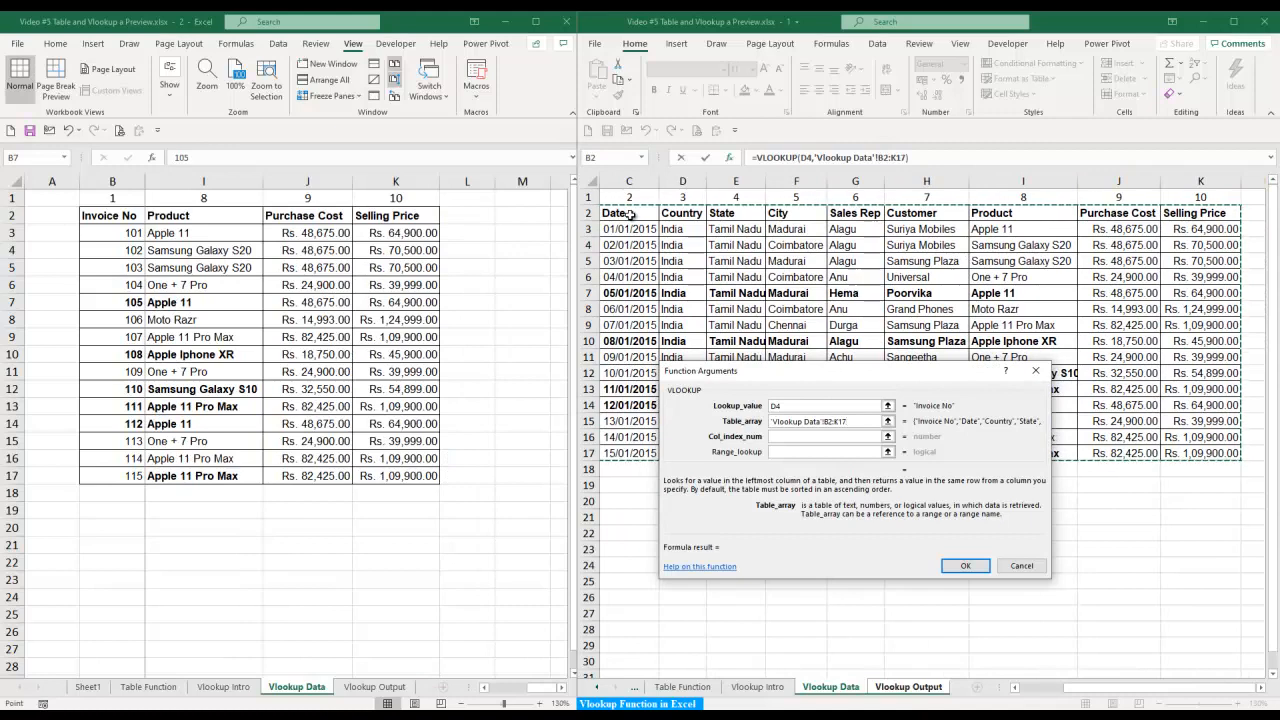
key(F4)
key(Tab)
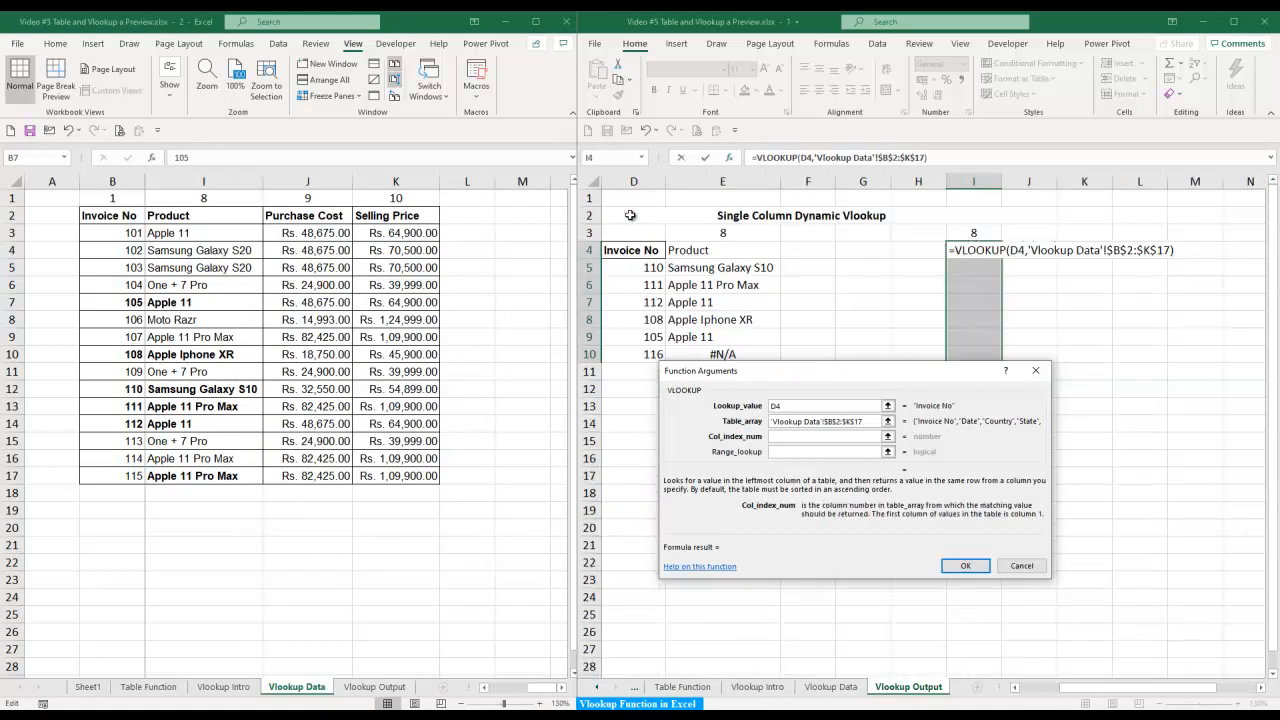
- Set the column index to $I$3 and the range lookup to 1, and fill the formula into all of I4:I10
click(978, 232)
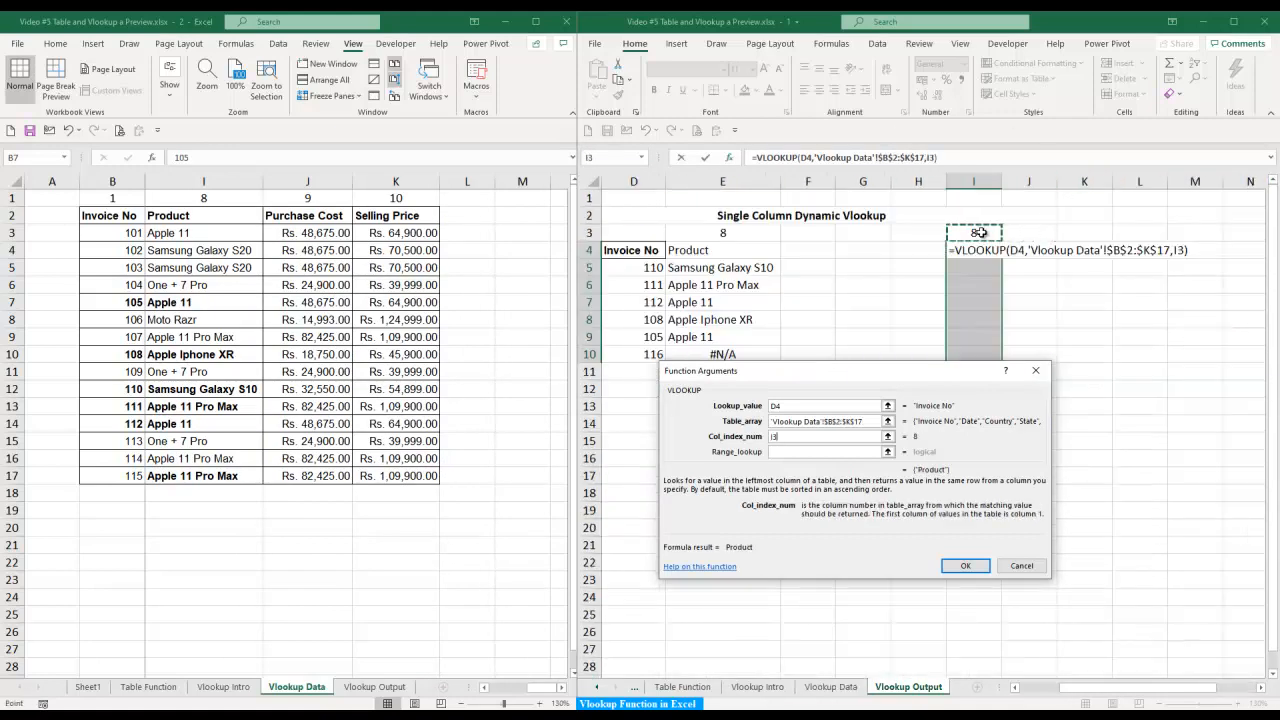
key(F4)
key(Tab)
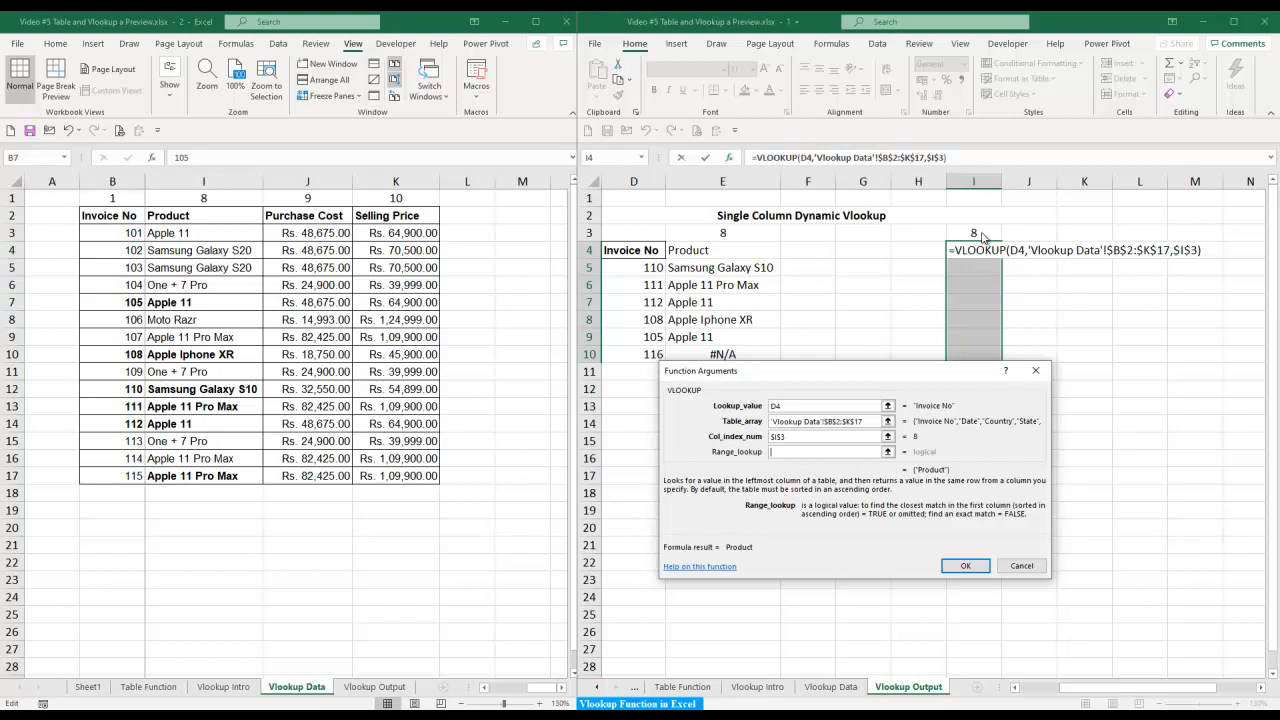
text(1)
key(BackSpace)
text(0)
key(BackSpace)
text(1)
key(BackSpace)
text(1)
key(ctrl+Return)
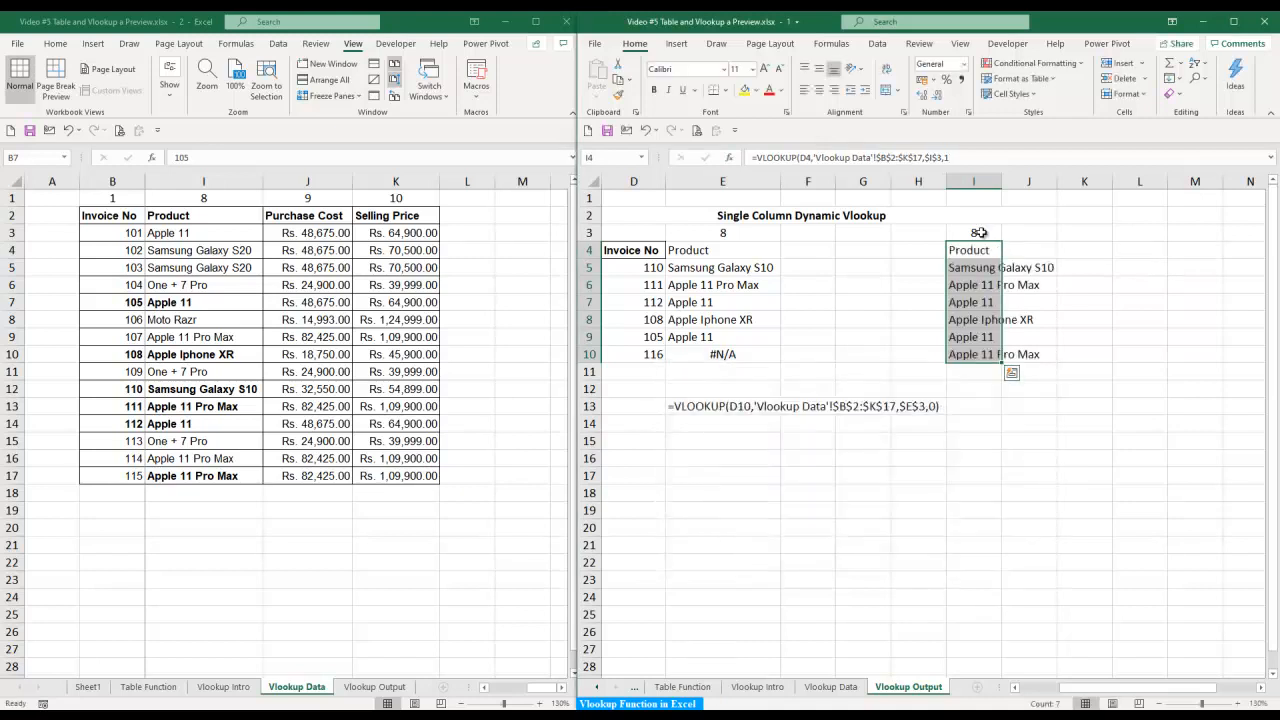
- Autofit column I and compare the E10 and I10 results for invoice 116
double_click(1002, 181)
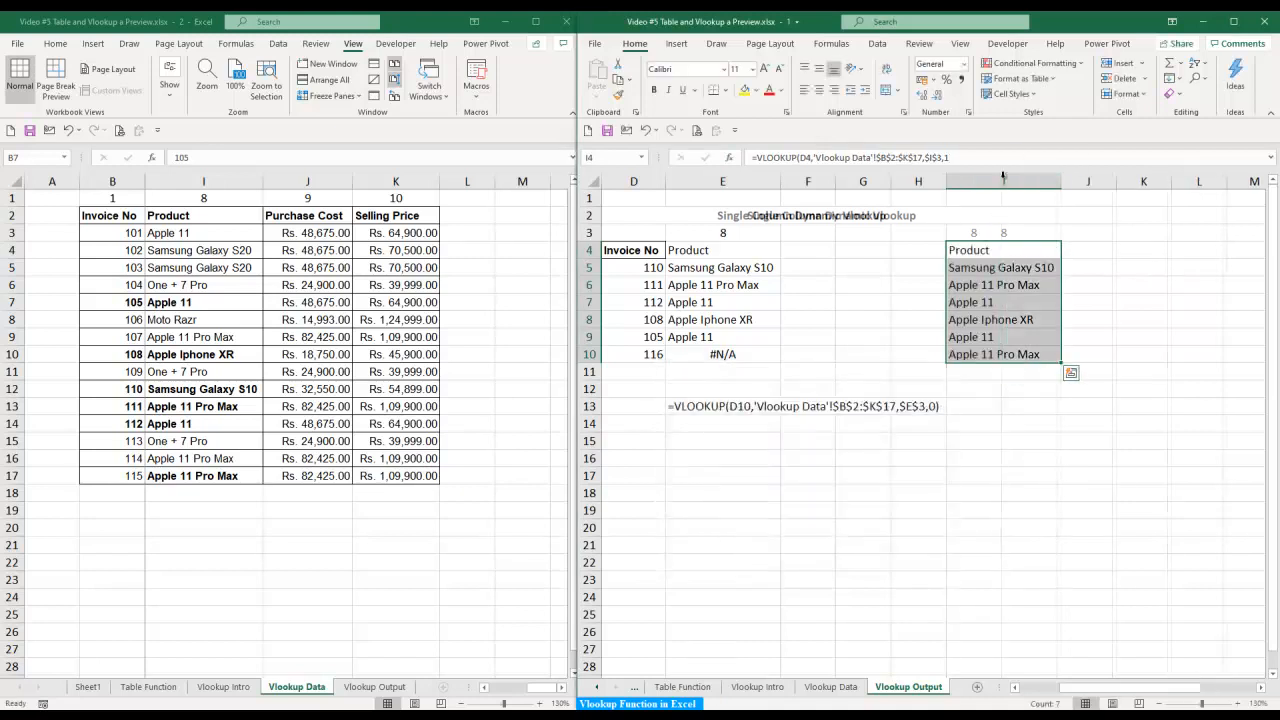
click(722, 357)
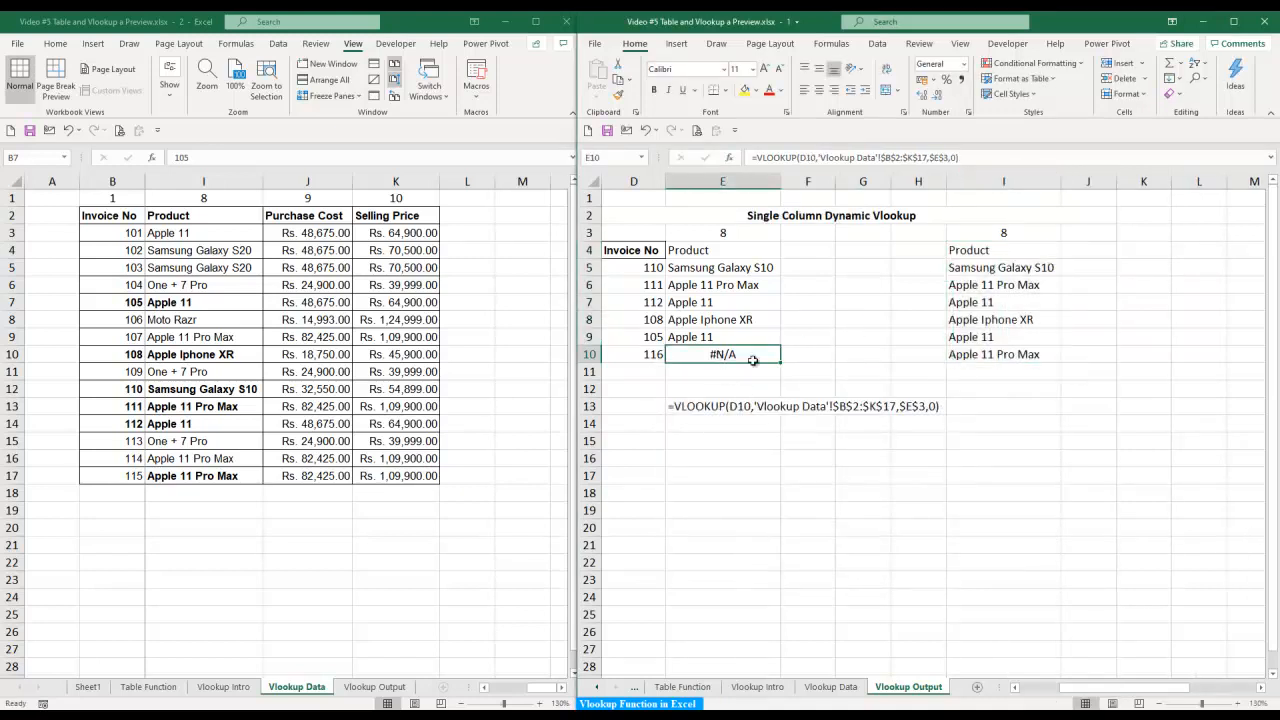
click(1020, 355)
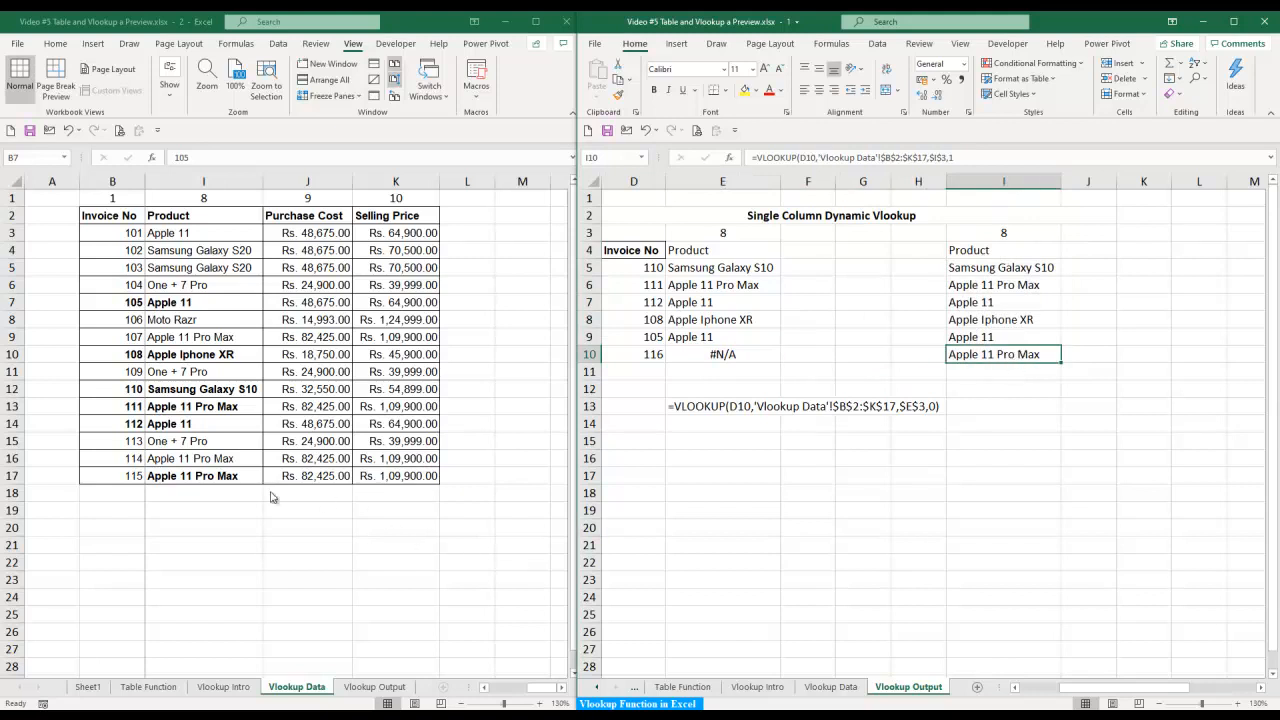
click(650, 356)
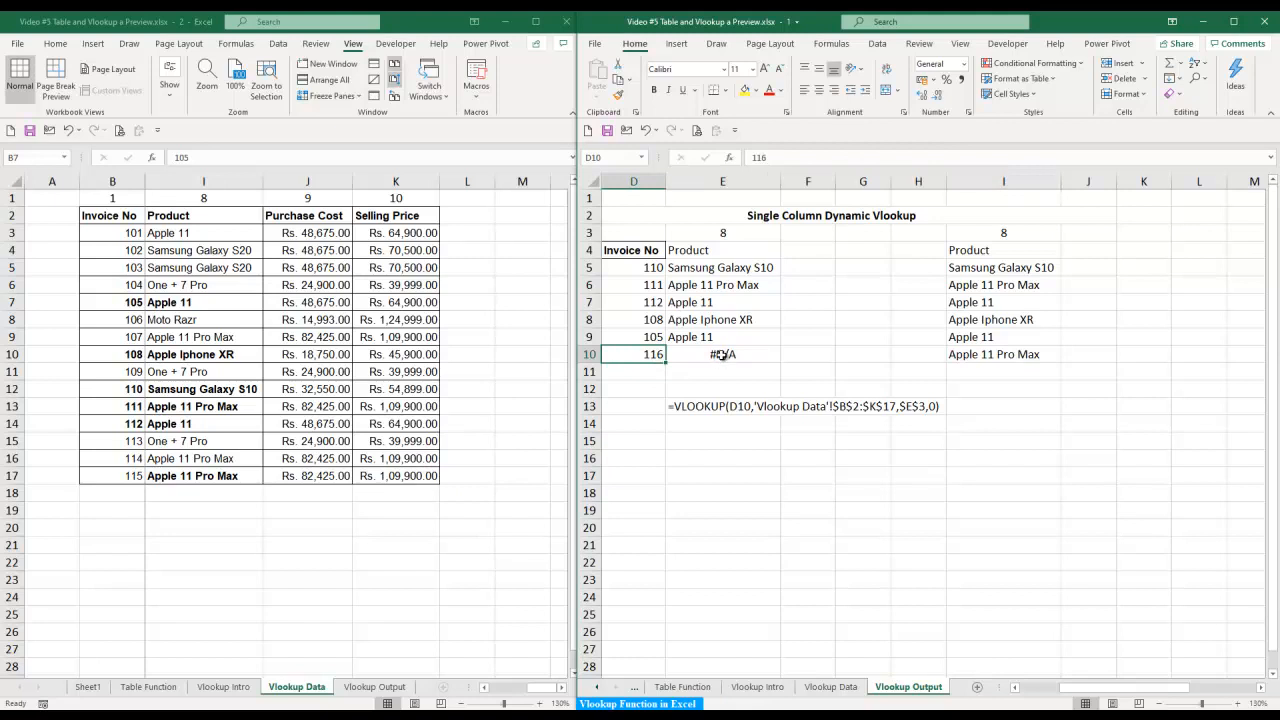
- Show the VLOOKUP formula of I10 as text in cell E15 with =FORMULATEXT(I10)
click(691, 442)
text(=)
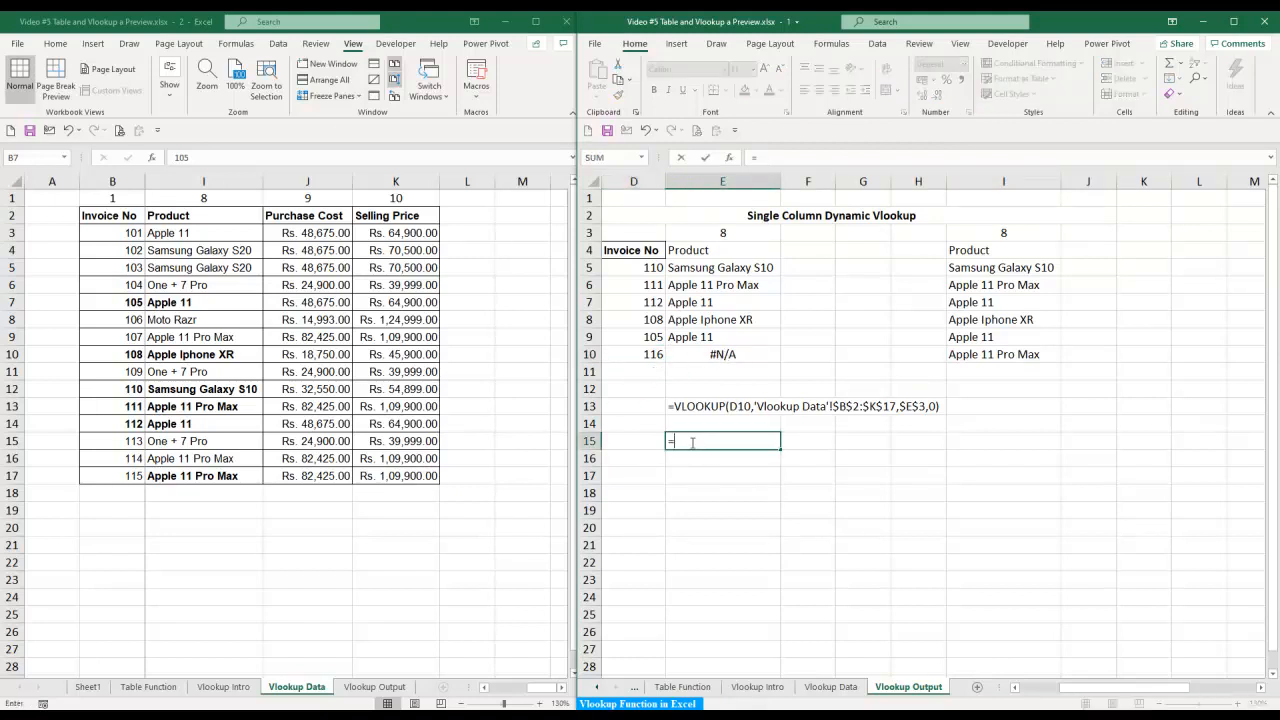
text(FORMULATEXT()
key(Up)
key(Up)
key(Up)
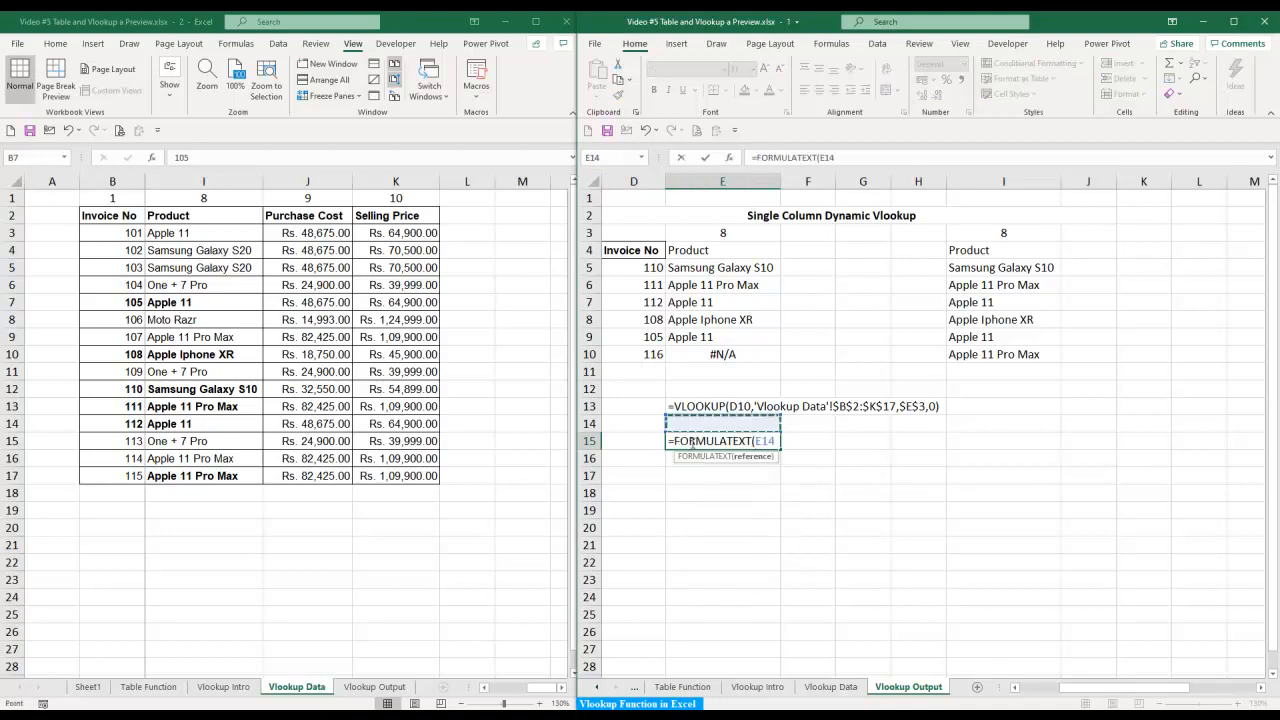
key(Up)
key(Up)
key(Right)
key(Right)
key(Right)
key(Right)
text())
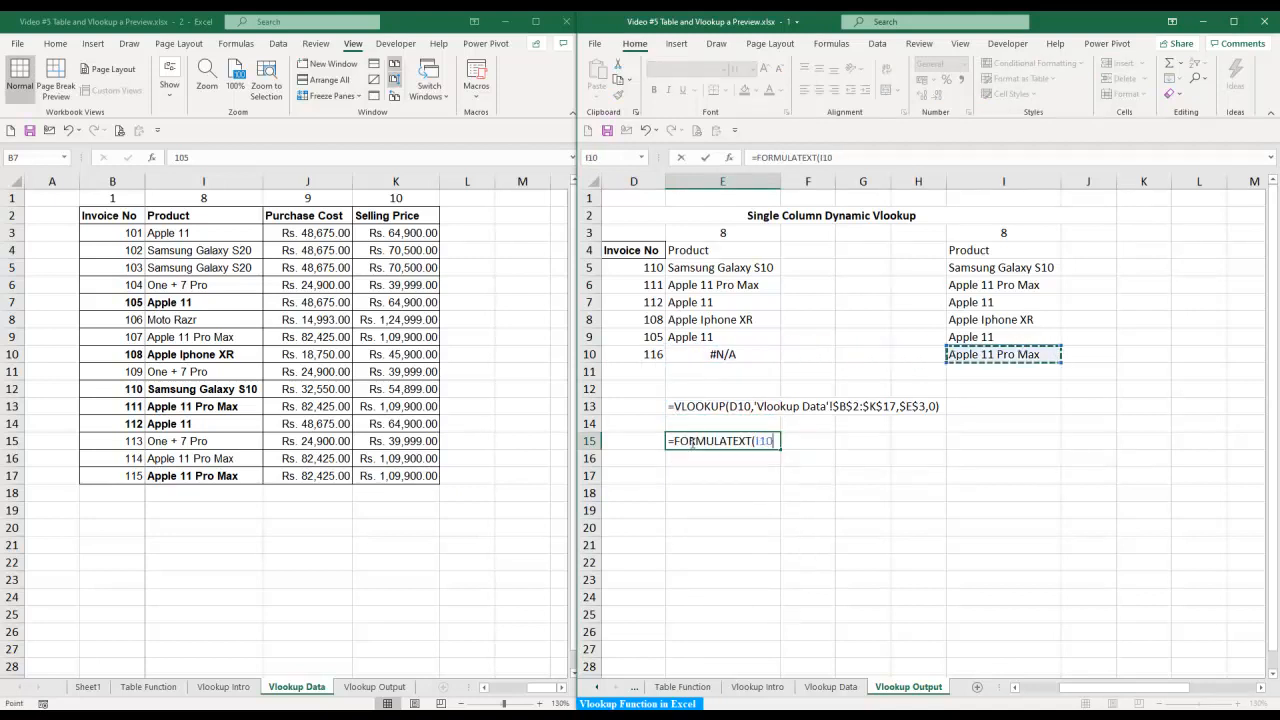
key(Return)
click(691, 442)
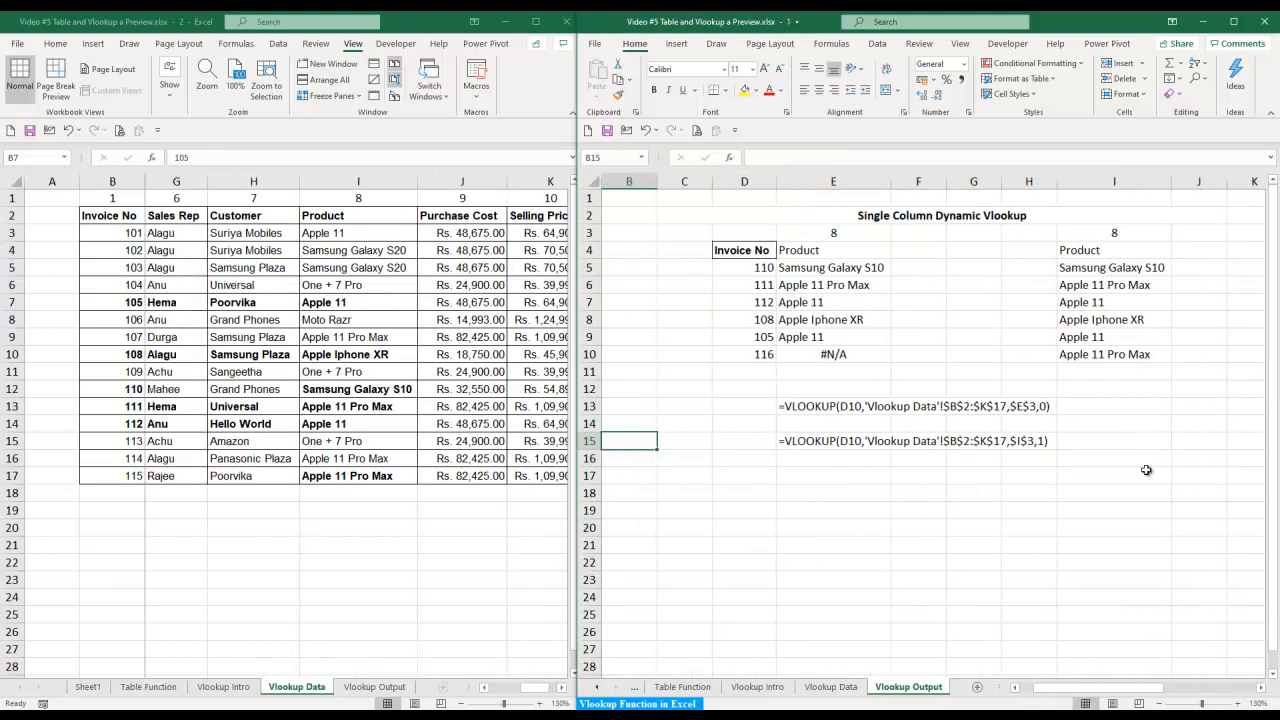
- Copy the merged Single Column Dynamic Vlookup heading from row 2 to row 18, starting at C18
key(Right)
key(Down)
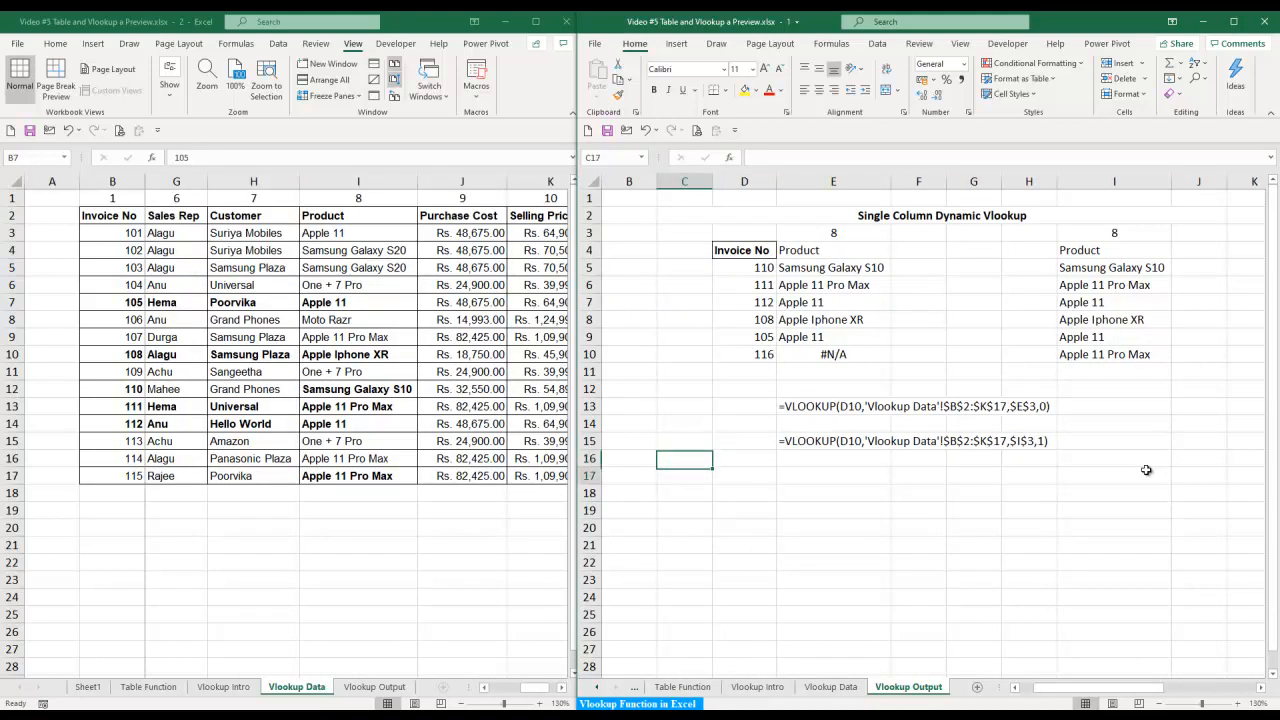
key(Down)
key(Right)
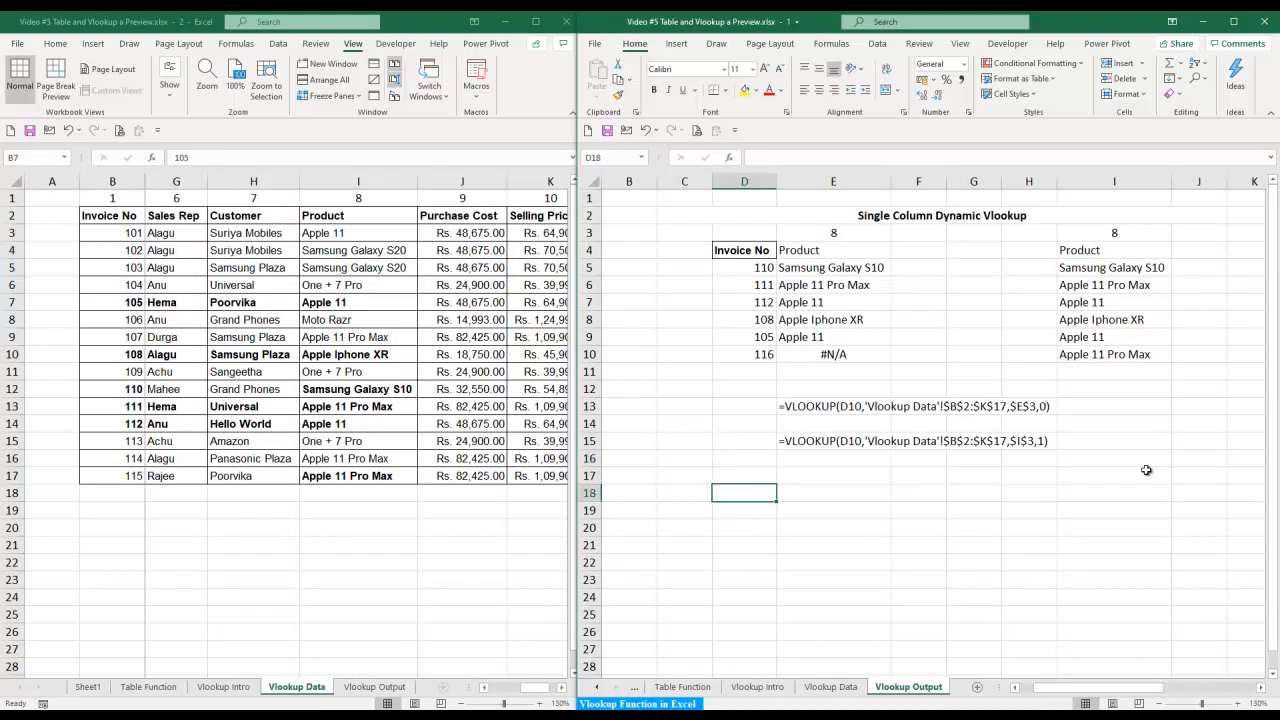
click(1000, 213)
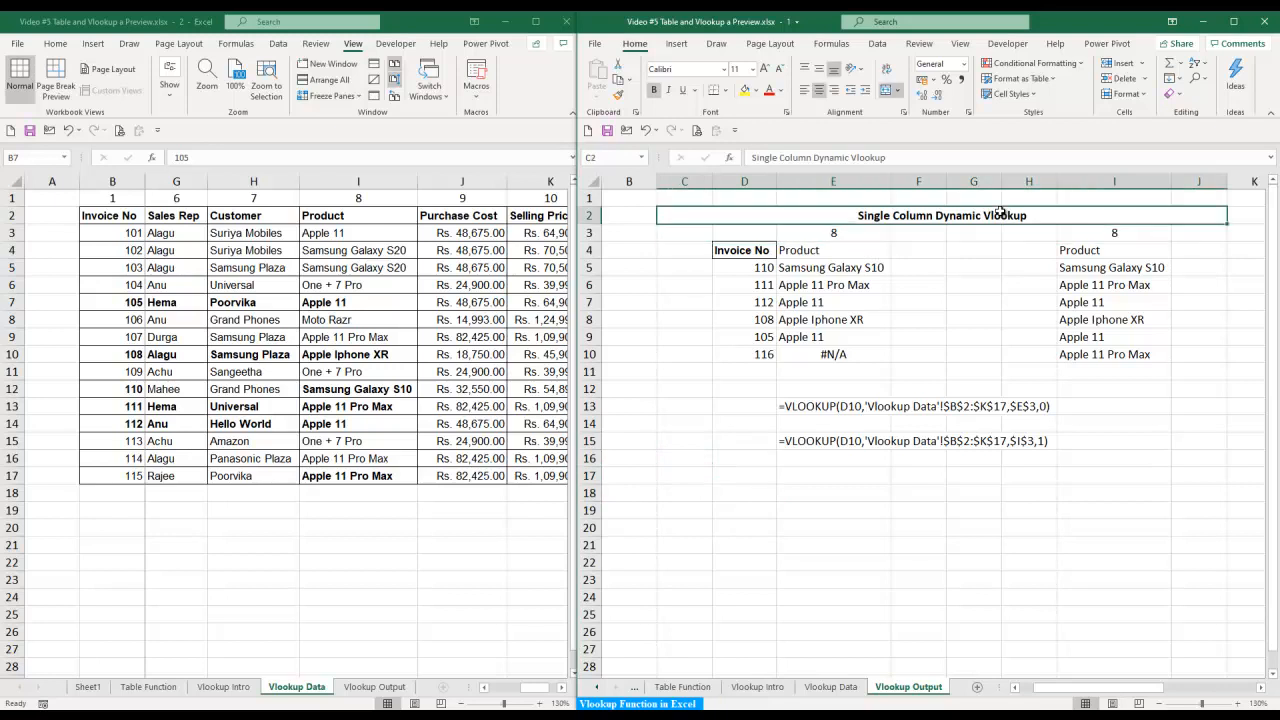
key(ctrl+c)
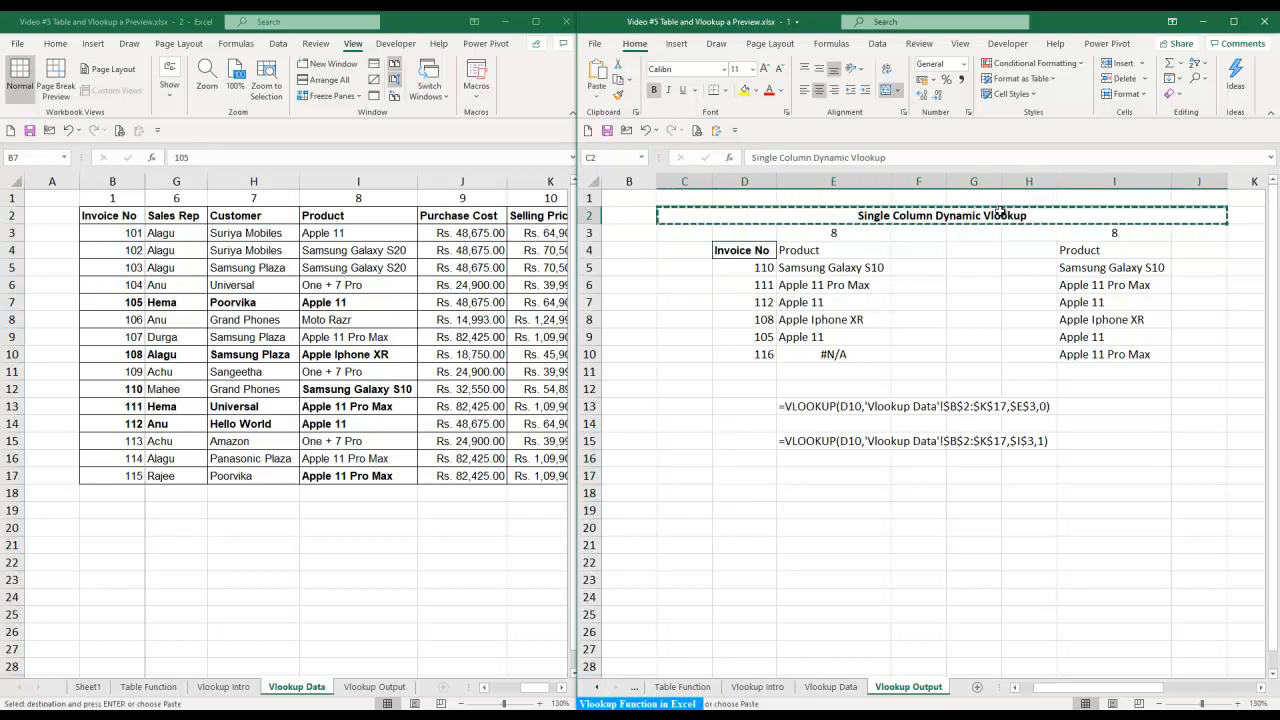
click(684, 492)
key(ctrl+v)
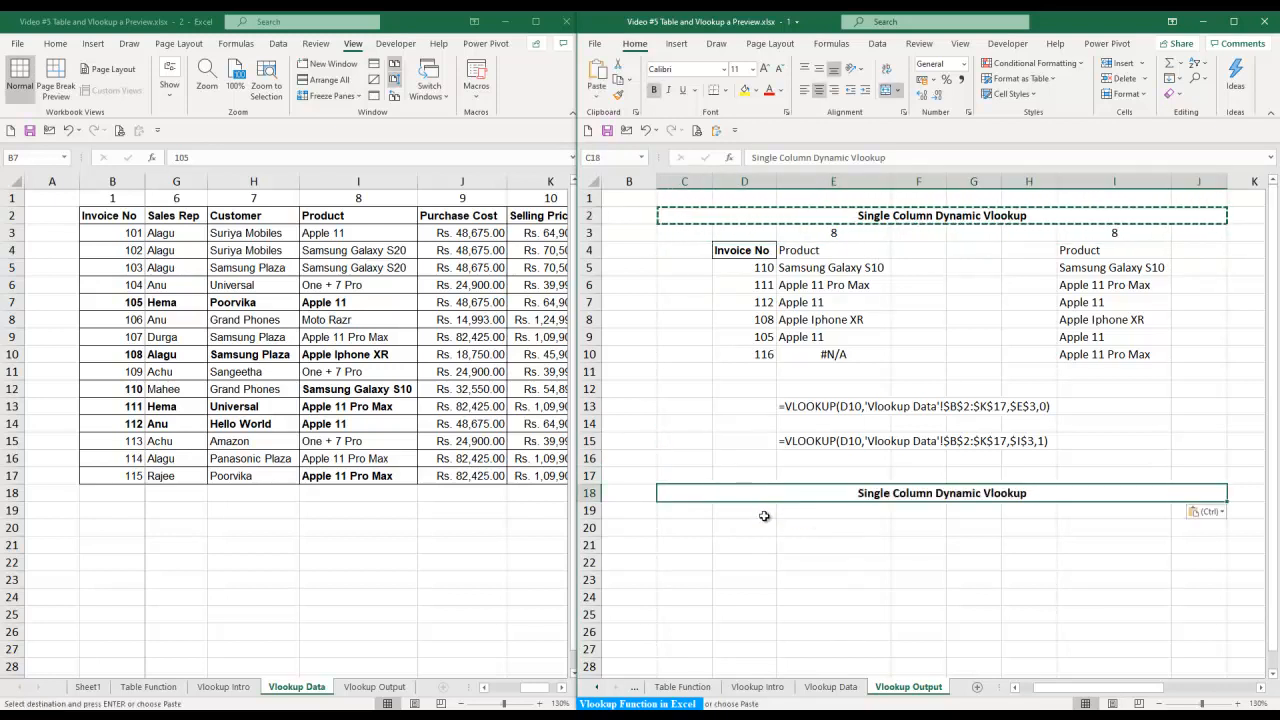
- Change the copied heading in C18 to "Mutli Column Dynamic Vlookup"
key(F2)
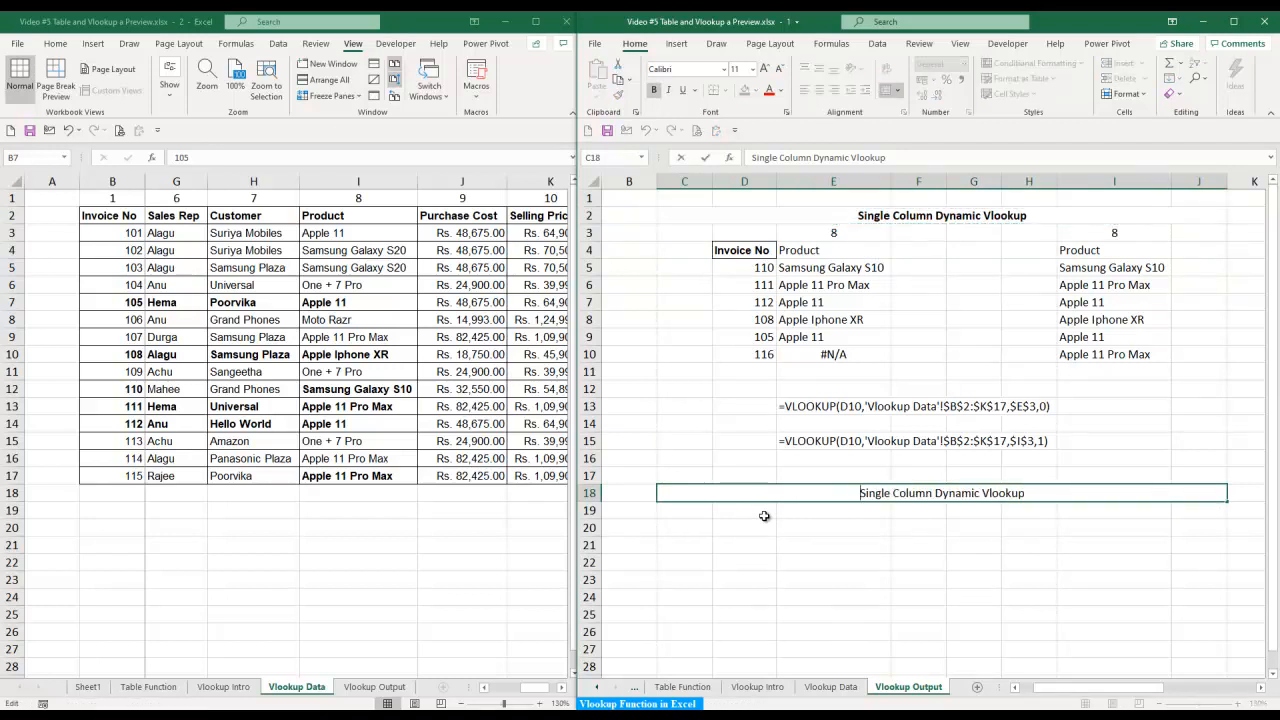
key(Delete)
key(Delete)
key(Delete)
key(Delete)
key(Delete)
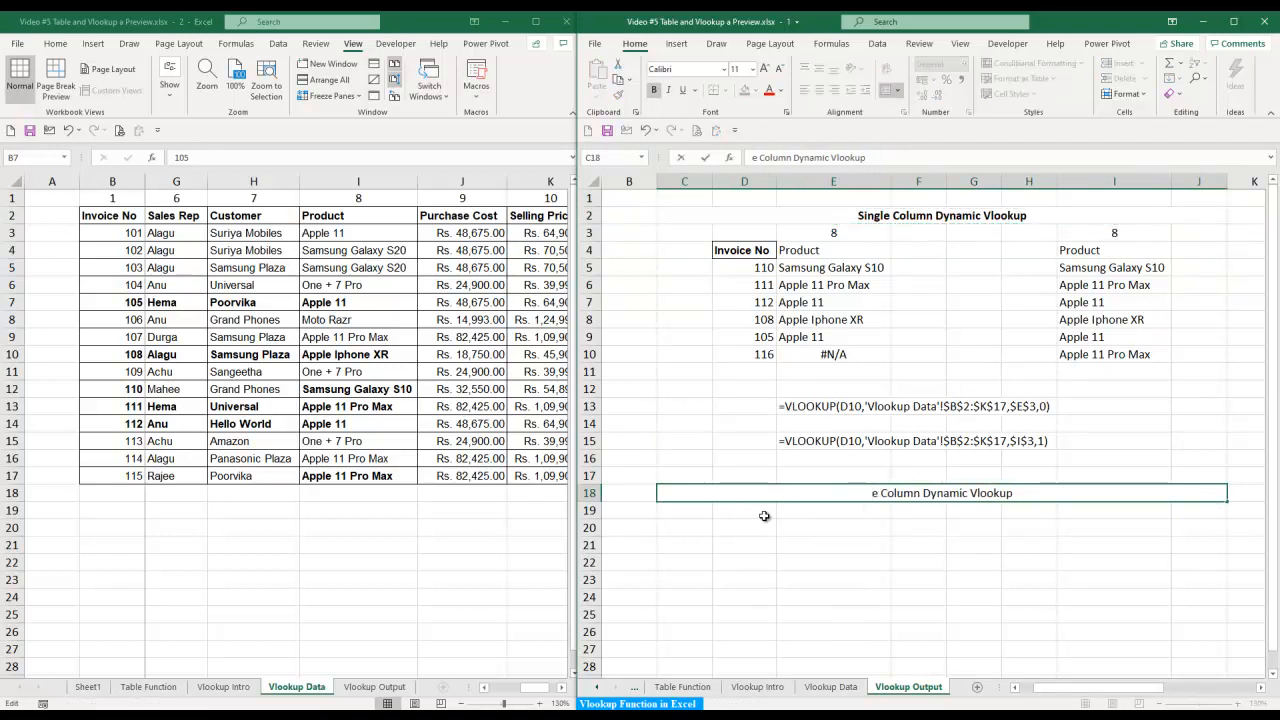
key(Delete)
key(Delete)
text(Mutli)
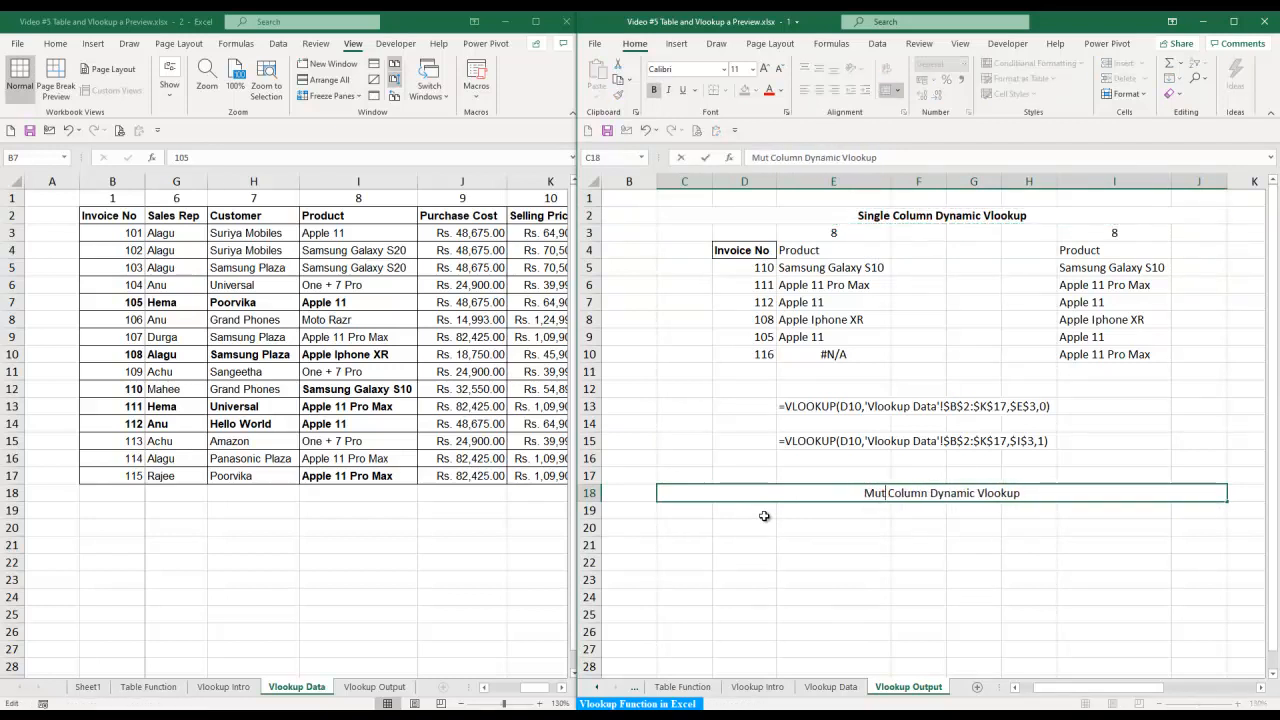
key(Return)
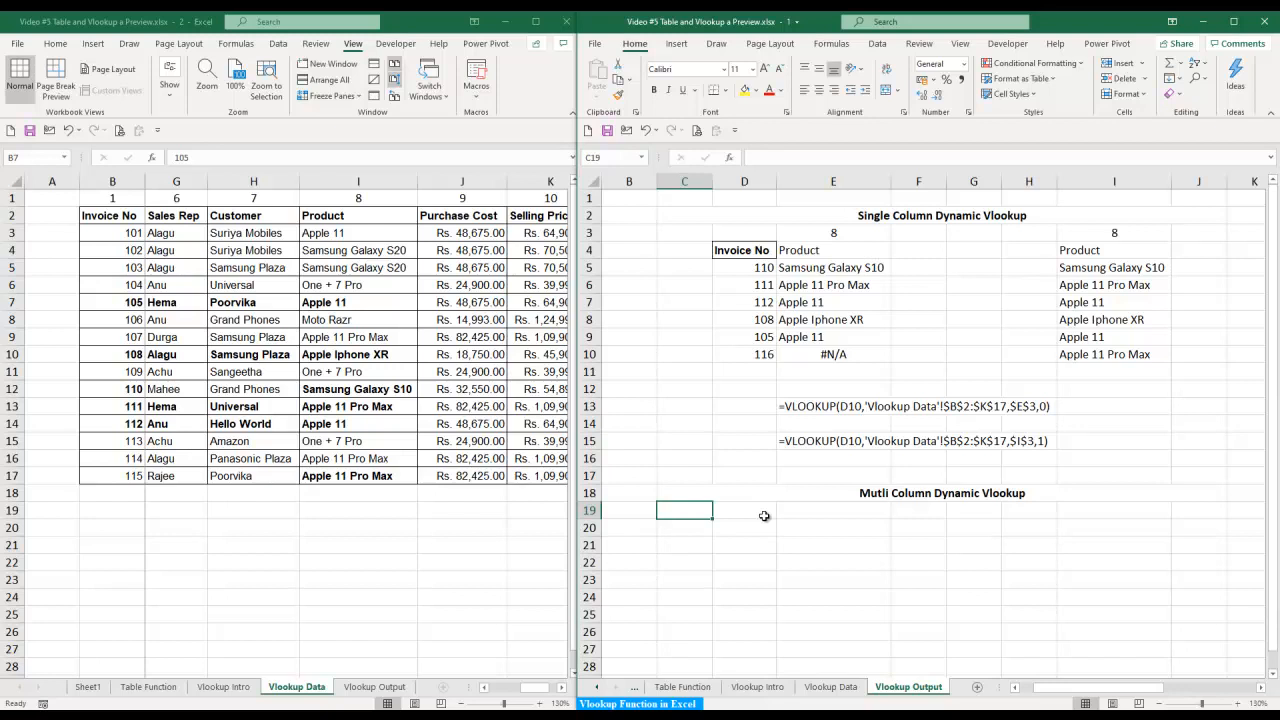
- Highlight the two formula texts in E13:H13 and E15:H15 with yellow fill and make them bold
drag(793, 407, 1025, 406)
click(745, 90)
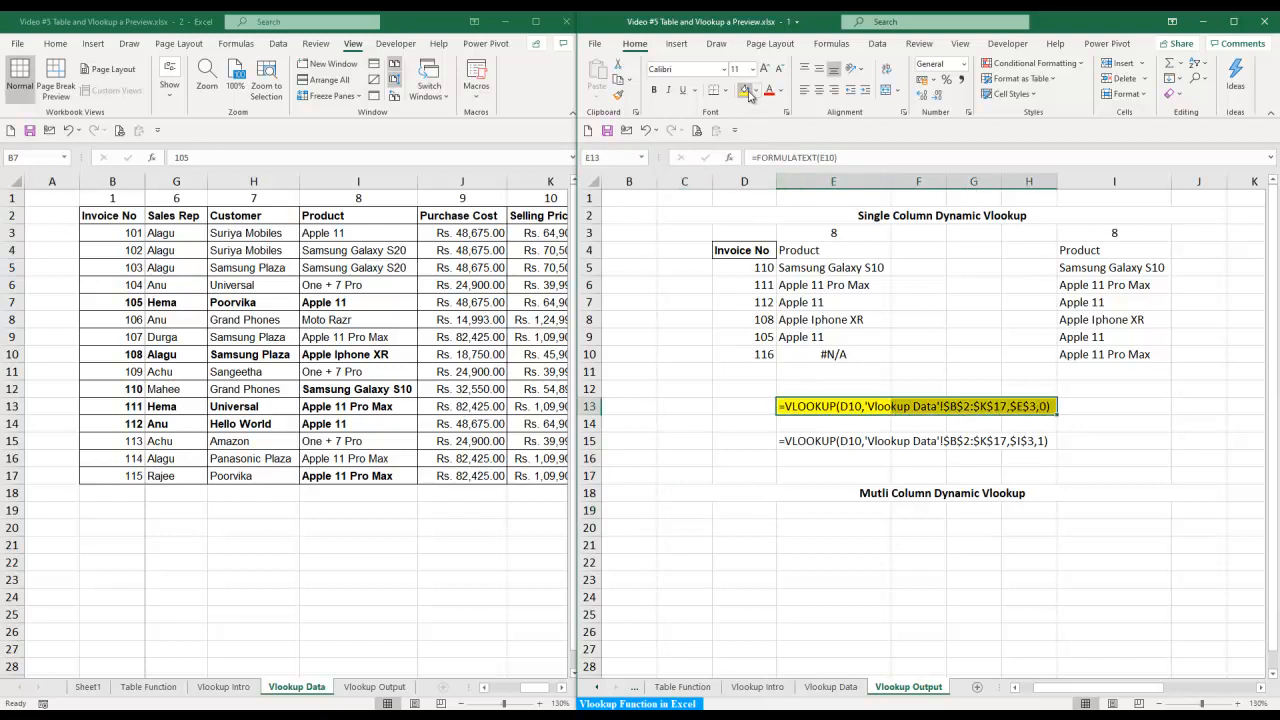
drag(787, 441, 1040, 441)
click(745, 90)
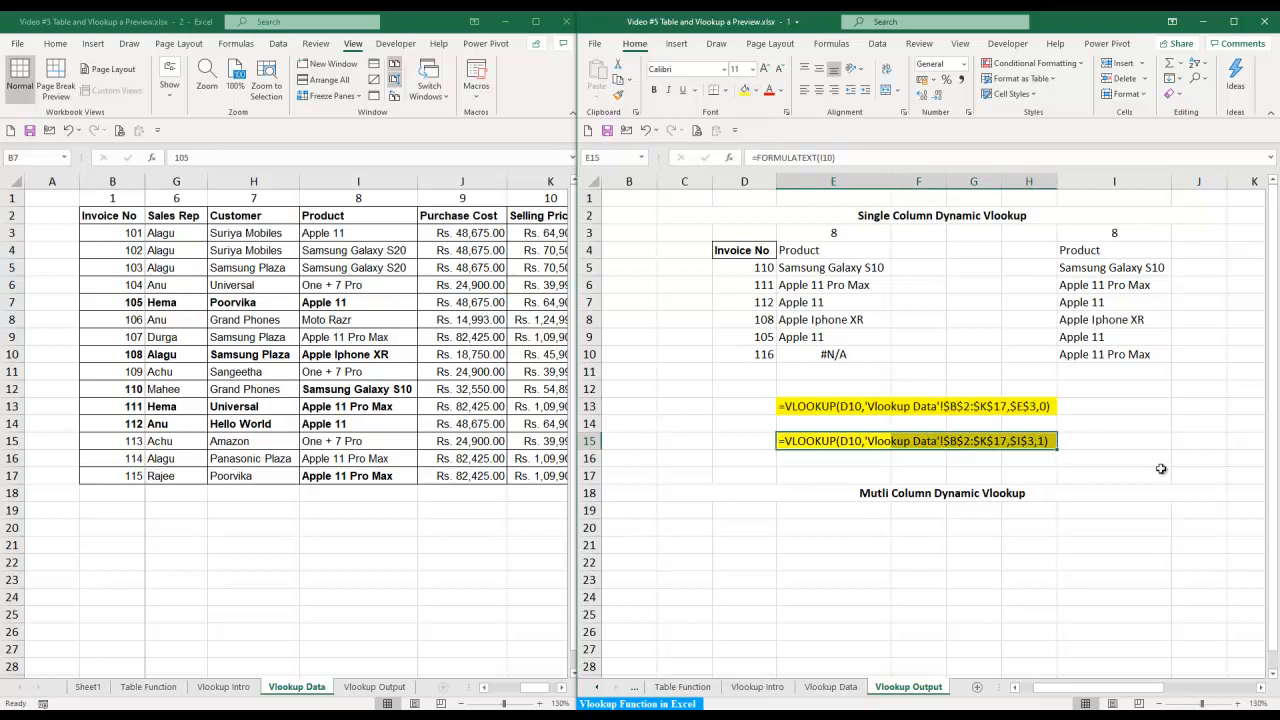
key(ctrl+b)
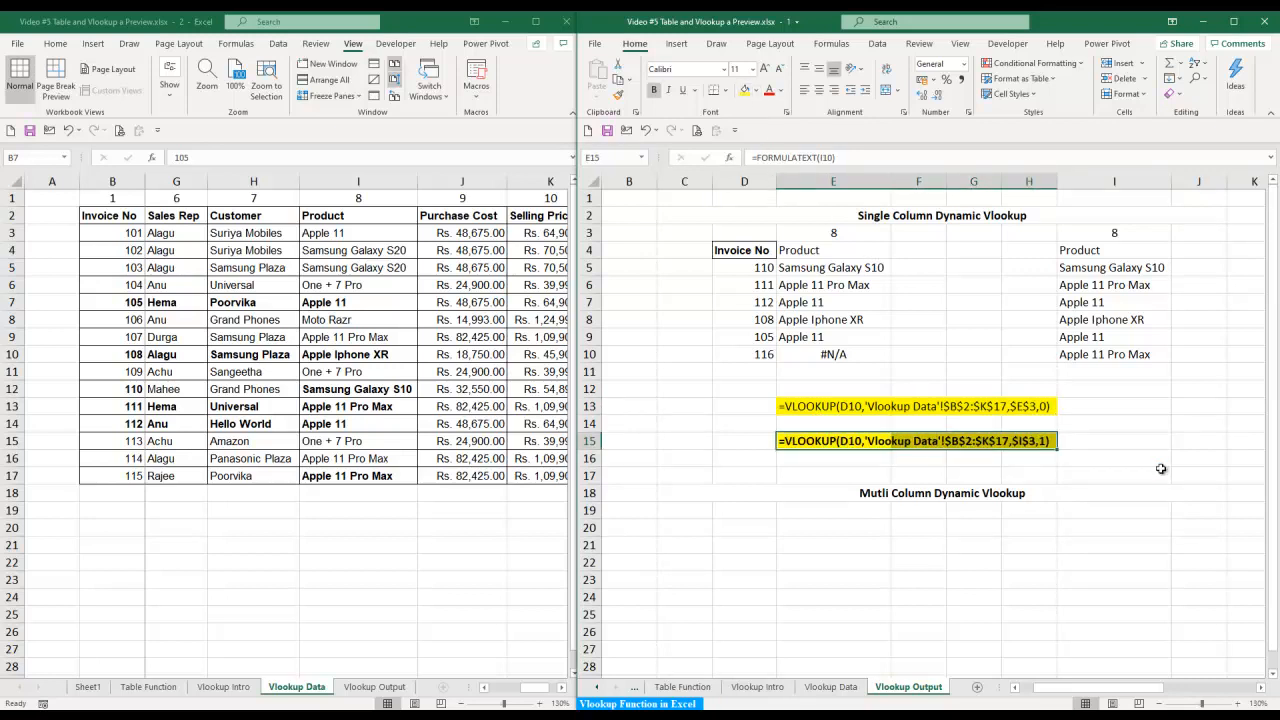
click(789, 406)
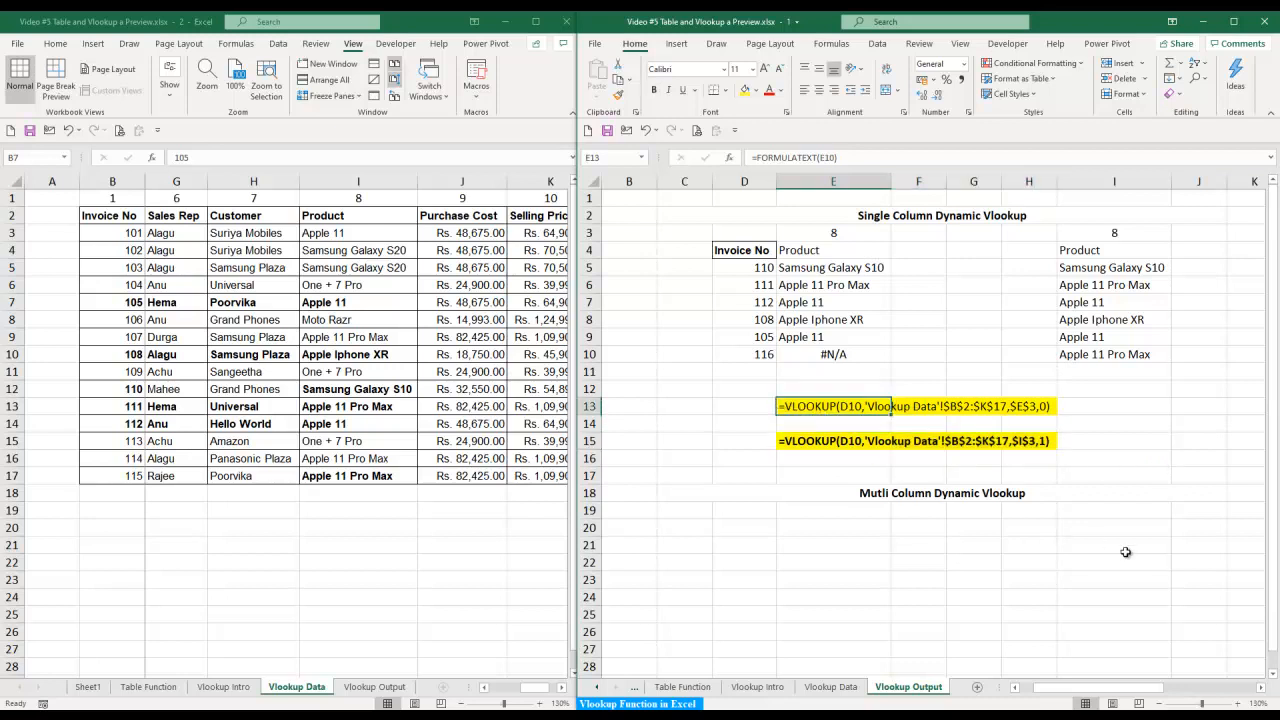
key(ctrl+b)
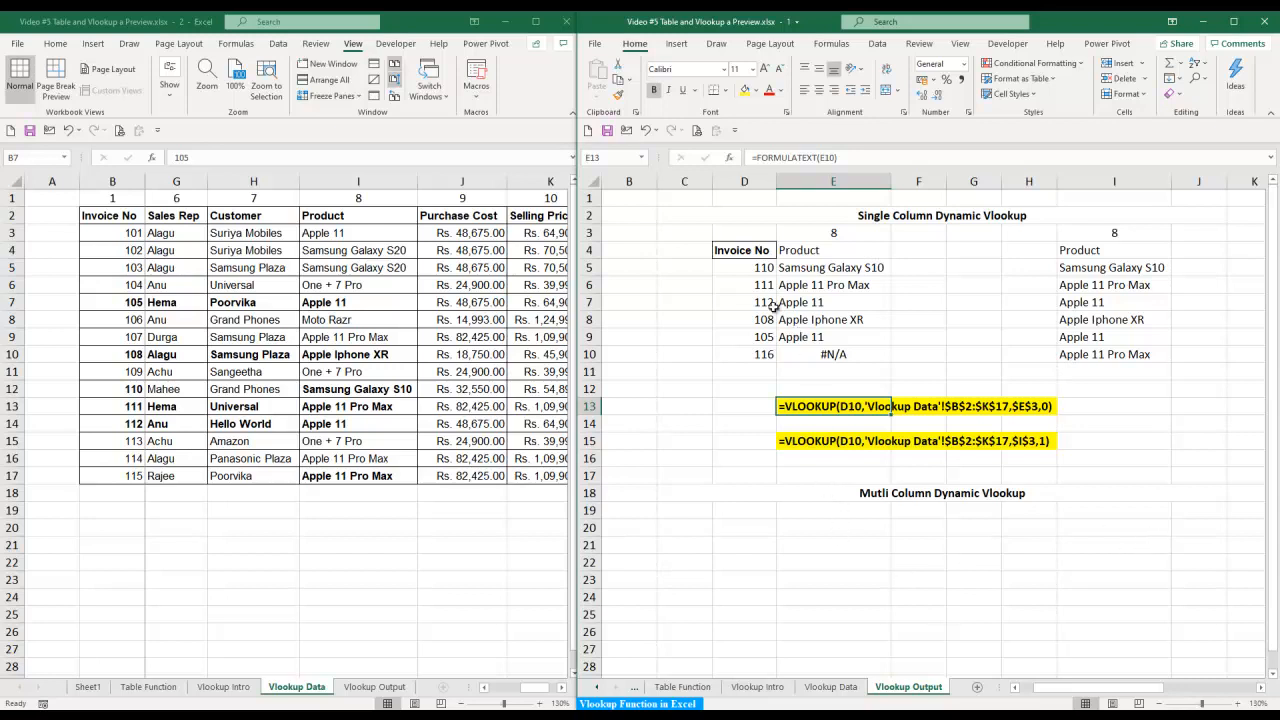
- Copy the Invoice No list D4:D10 to D21:D27 under the multi-column heading
drag(738, 247, 738, 362)
key(ctrl+c)
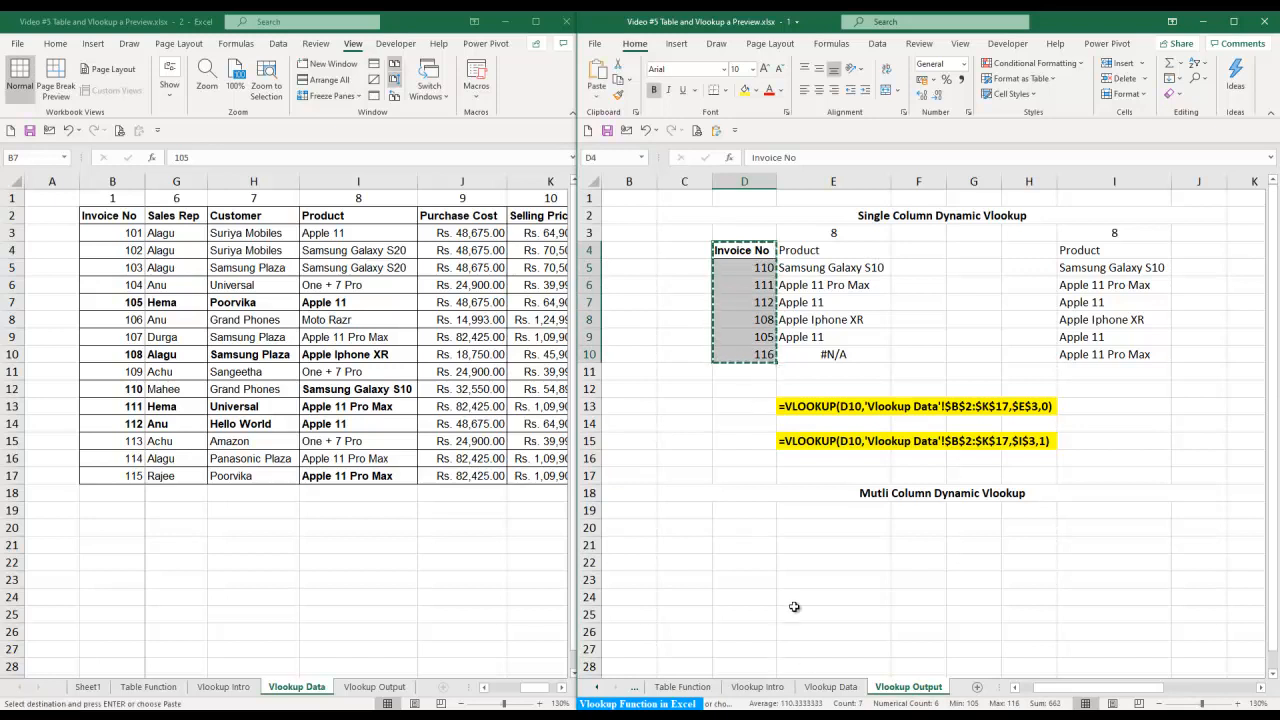
click(745, 549)
key(ctrl+v)
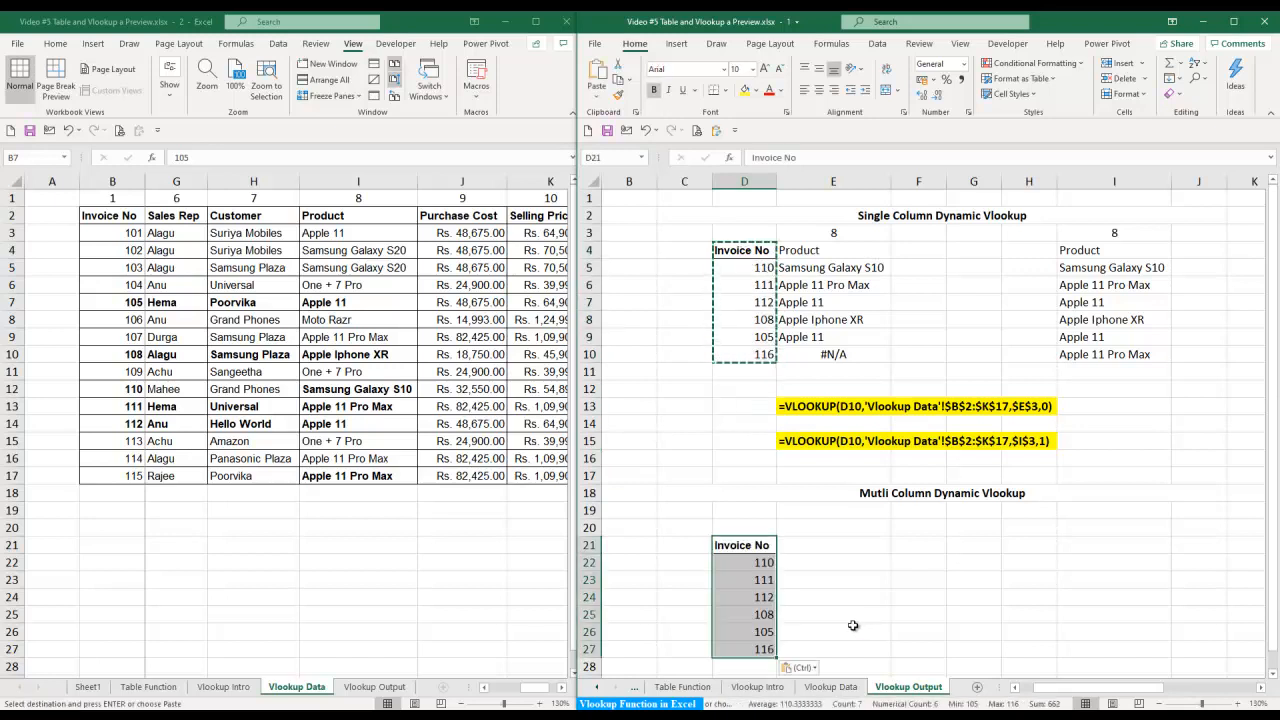
key(Escape)
- Review the column numbers above the headers from Country to City on the Vlookup Data sheet
click(831, 531)
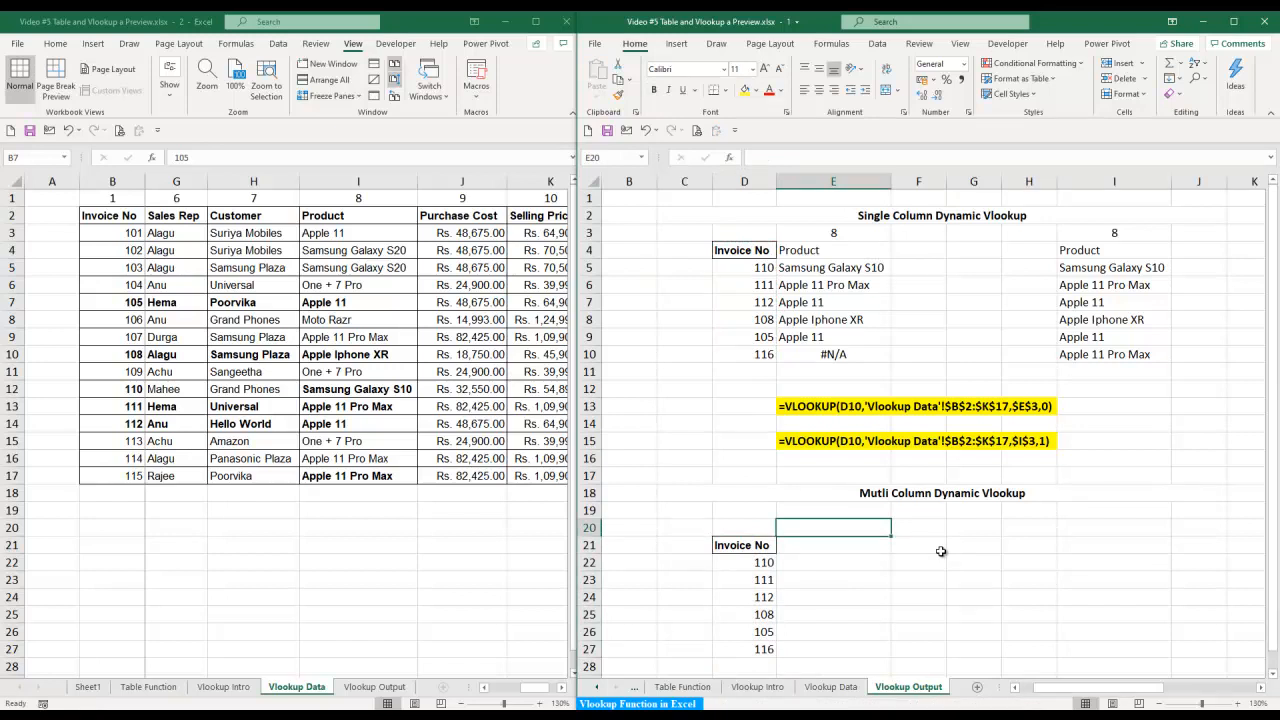
key(Left)
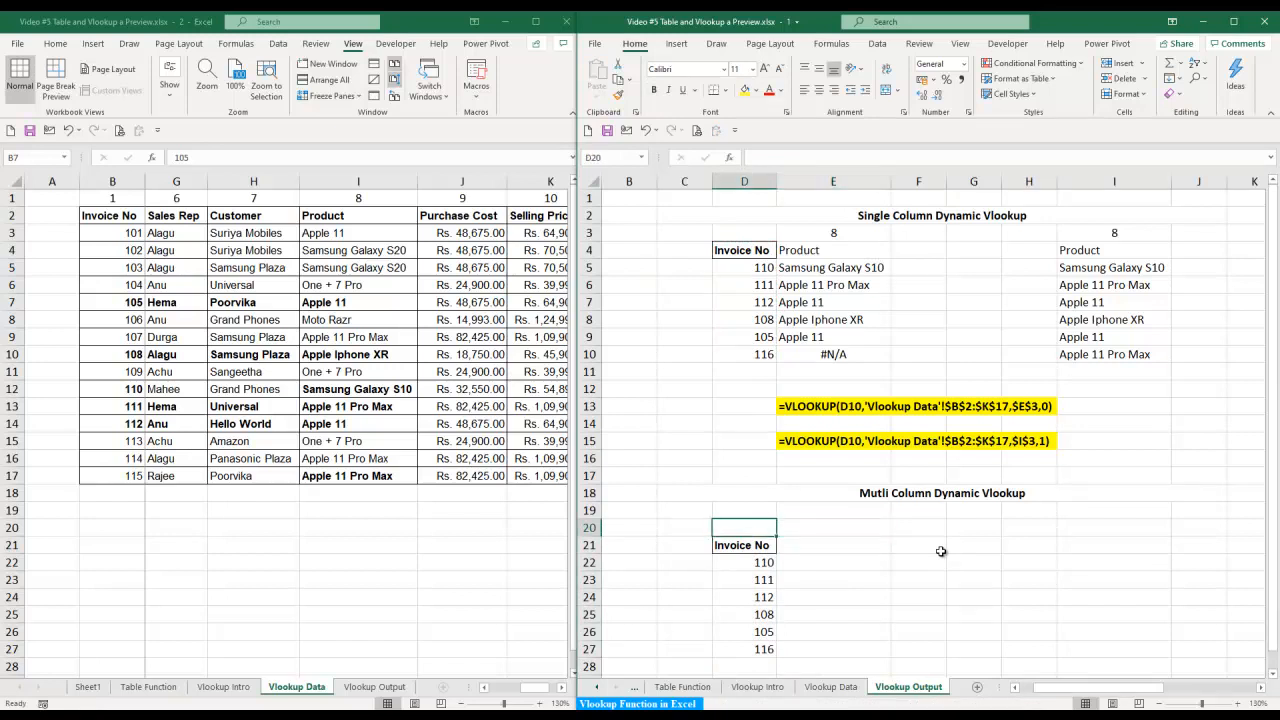
click(192, 215)
click(192, 215)
key(Left)
key(Left)
key(Left)
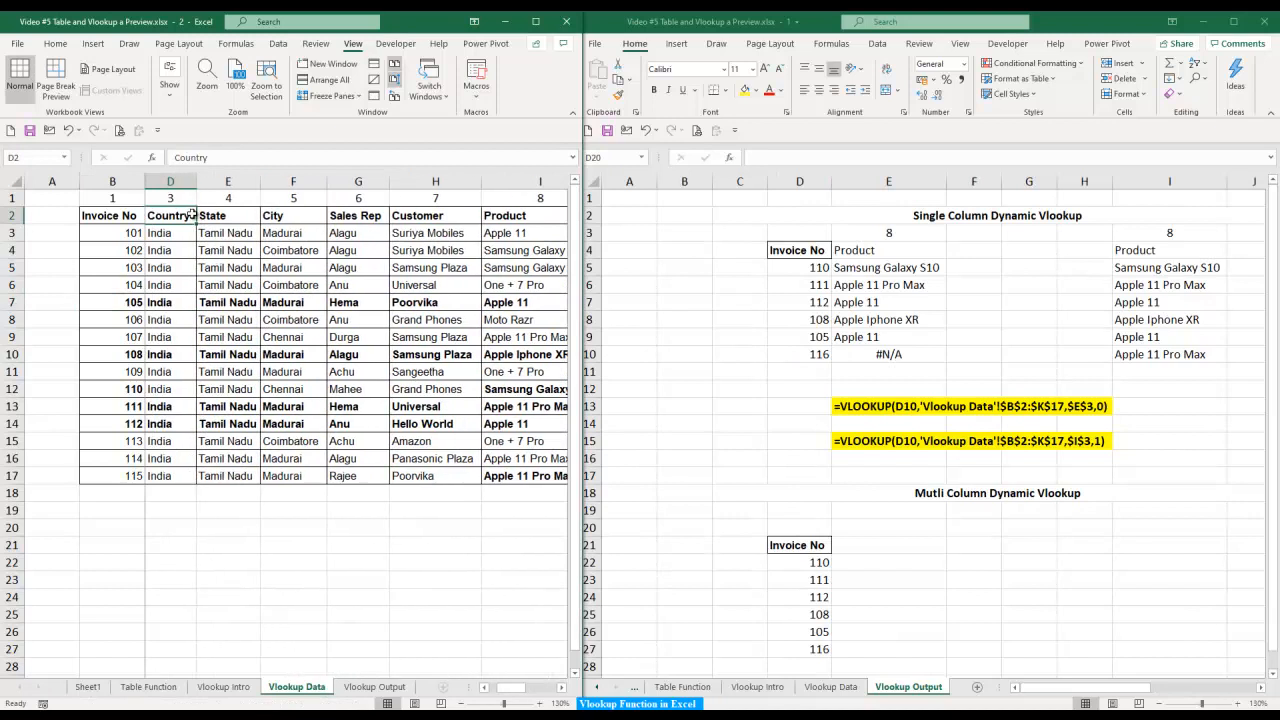
key(Right)
key(Right)
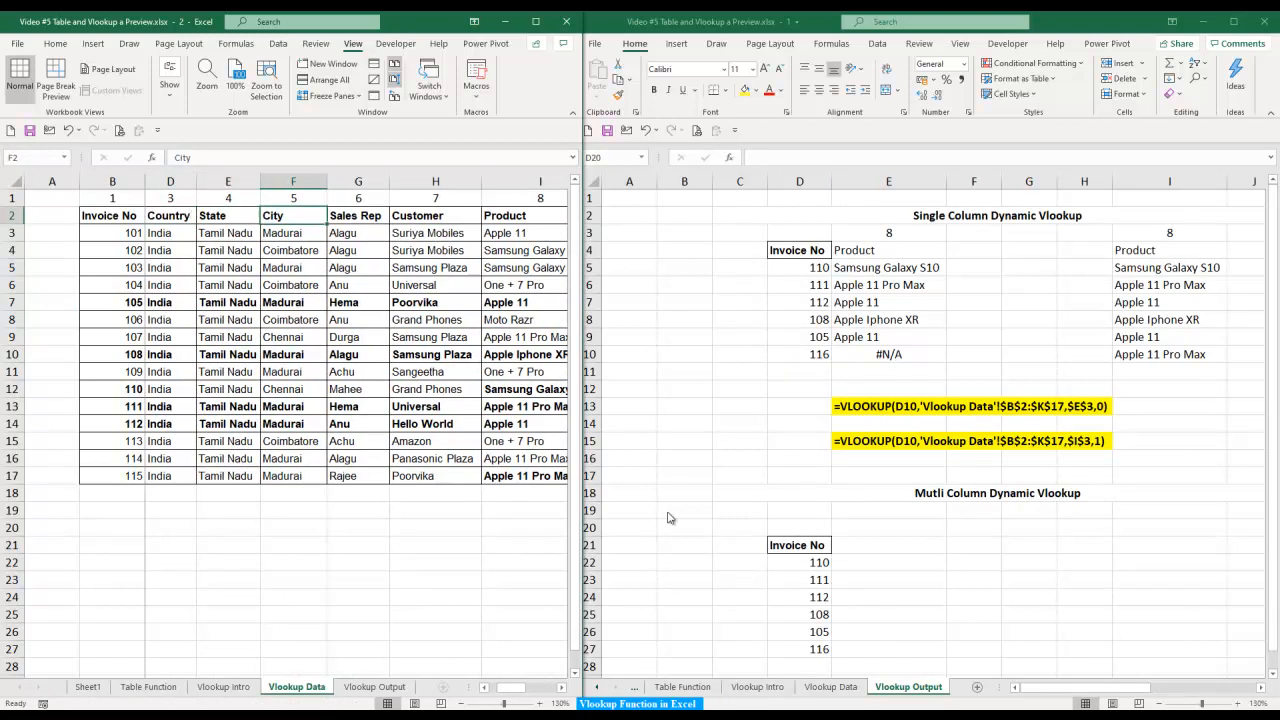
- Enter the column index numbers 4, 6, 7, 8 and 10 in E20:I20 above the multi-column lookup area
click(878, 526)
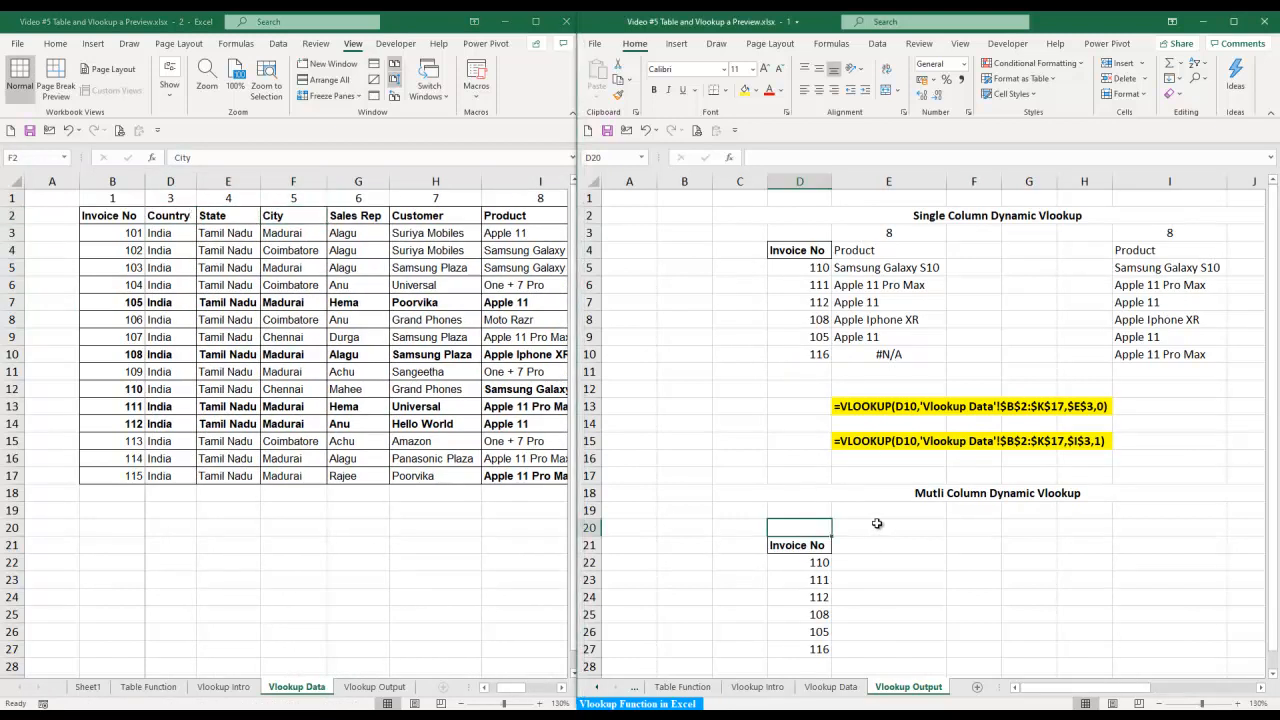
click(882, 530)
text(4)
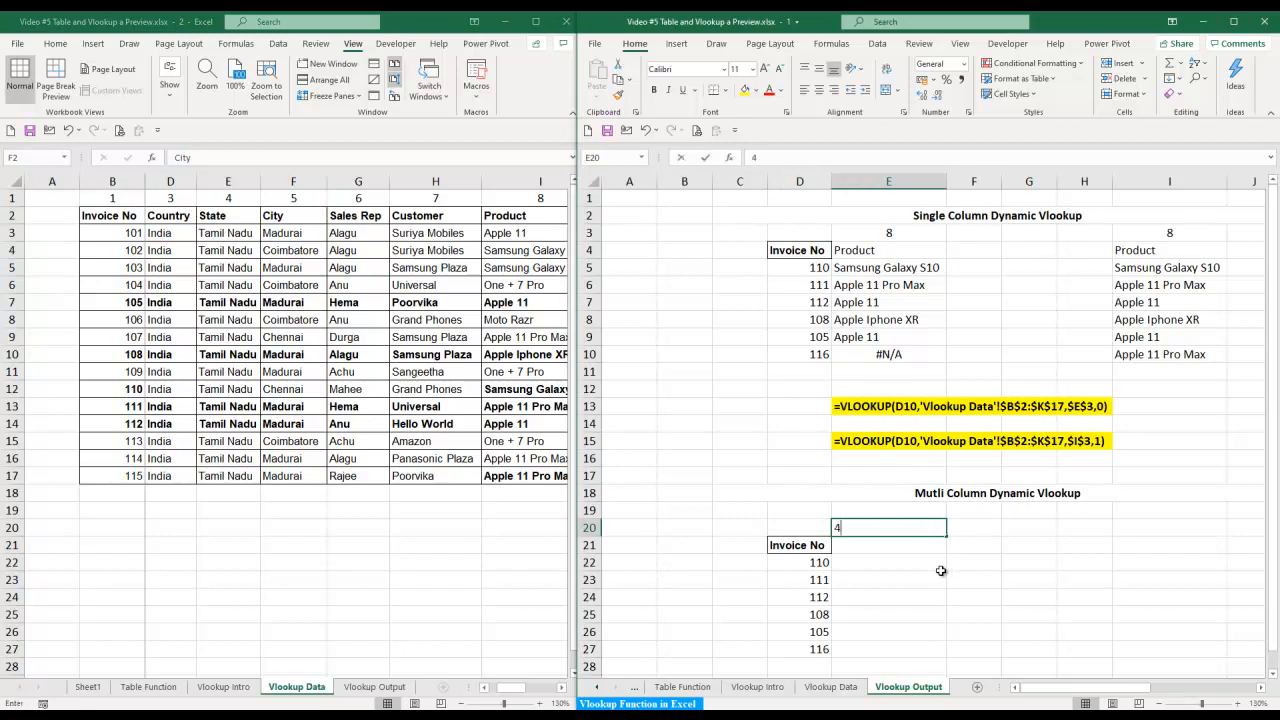
key(Tab)
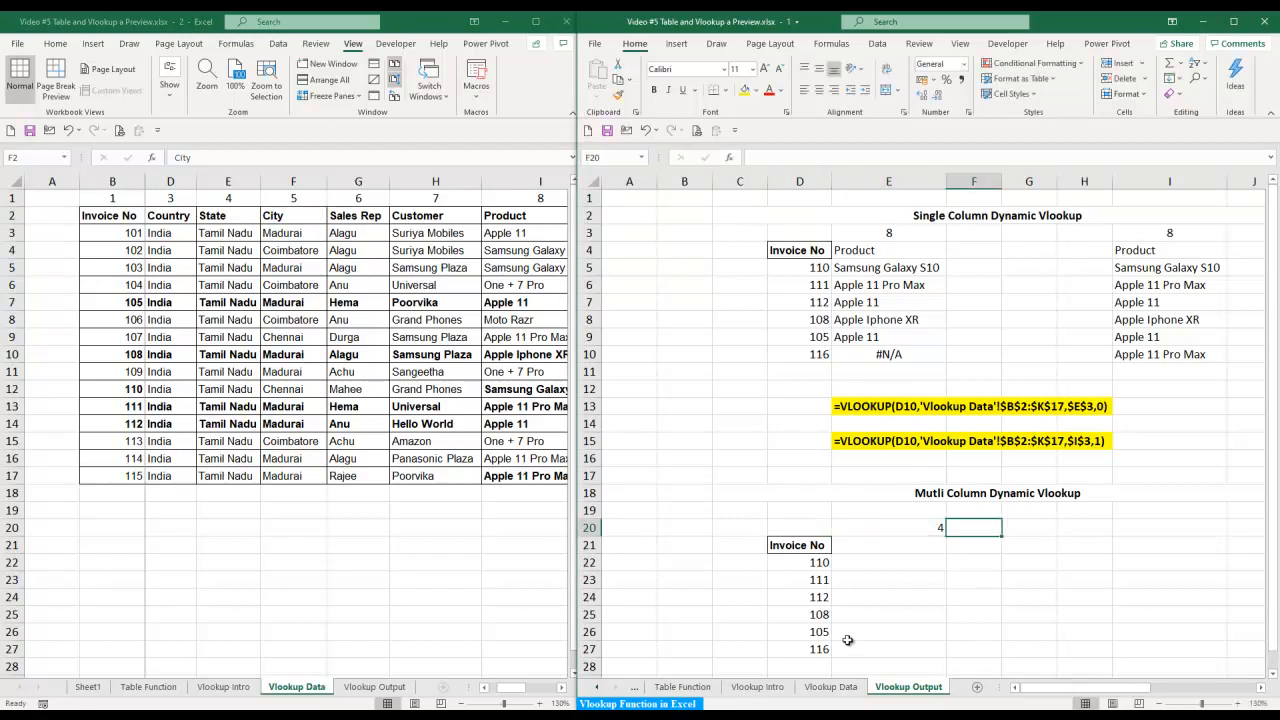
text(6)
key(Tab)
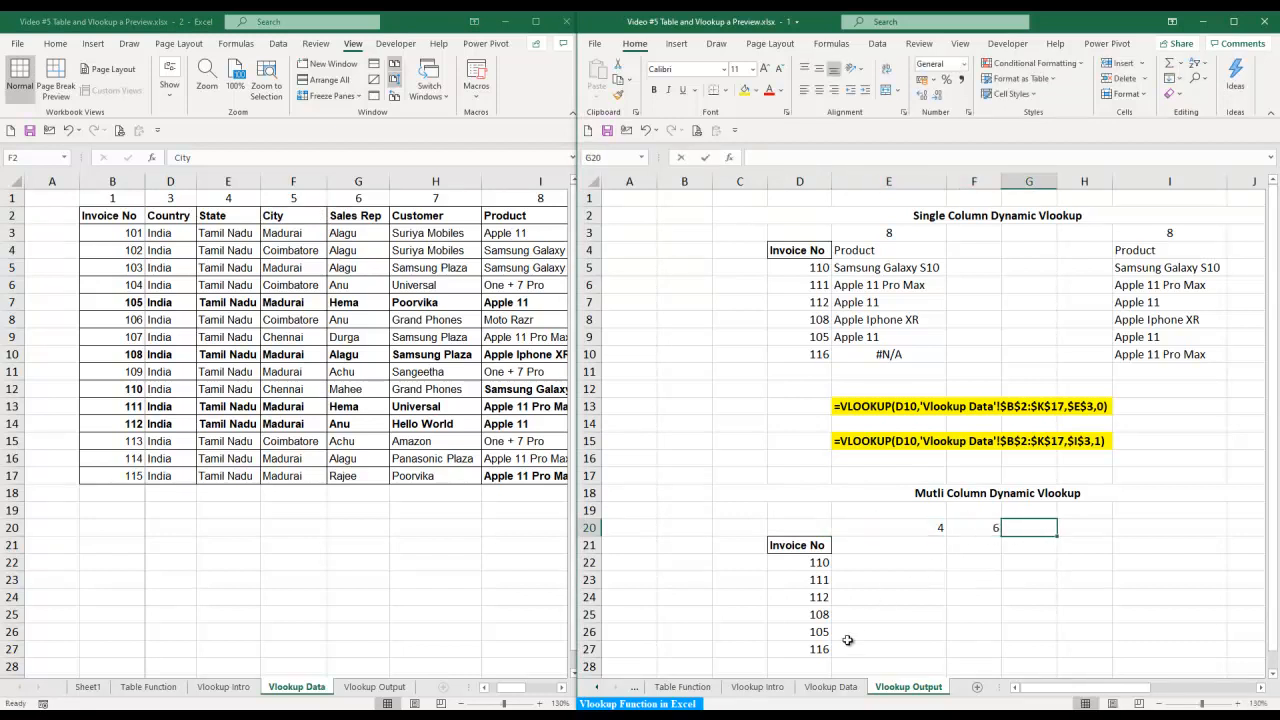
text(7)
key(Tab)
text(8)
key(Tab)
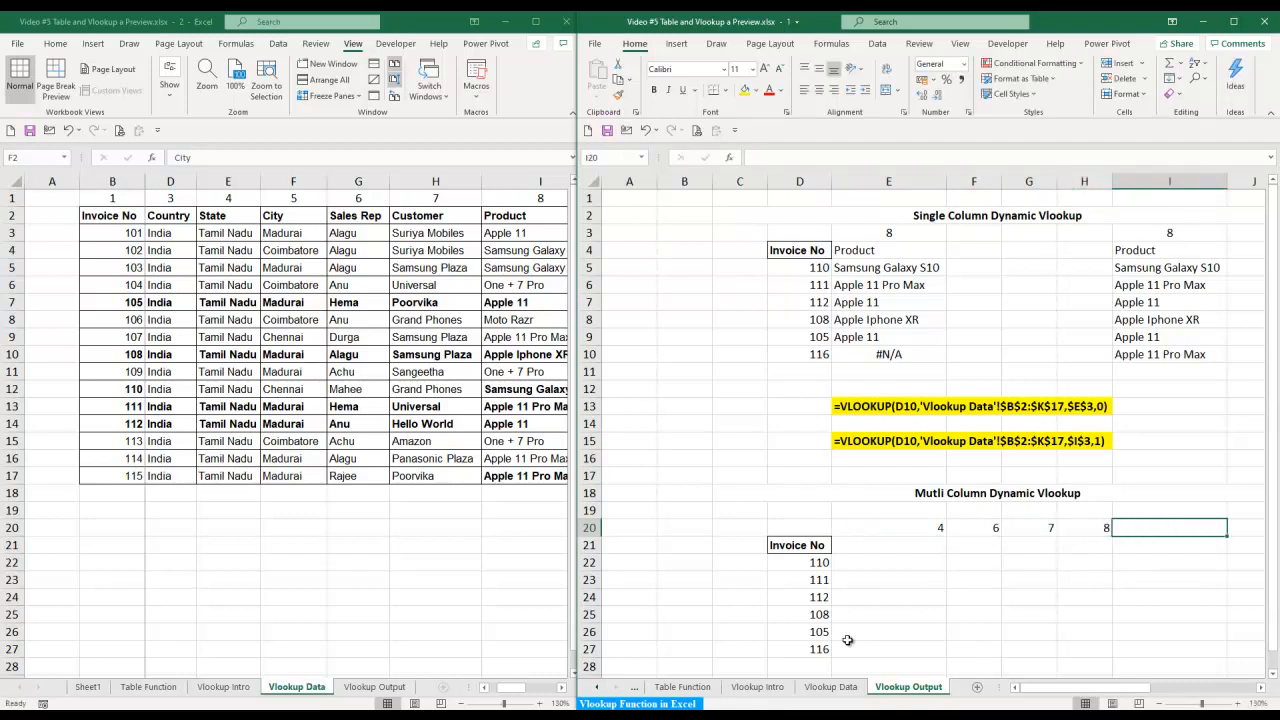
text(10)
key(Return)
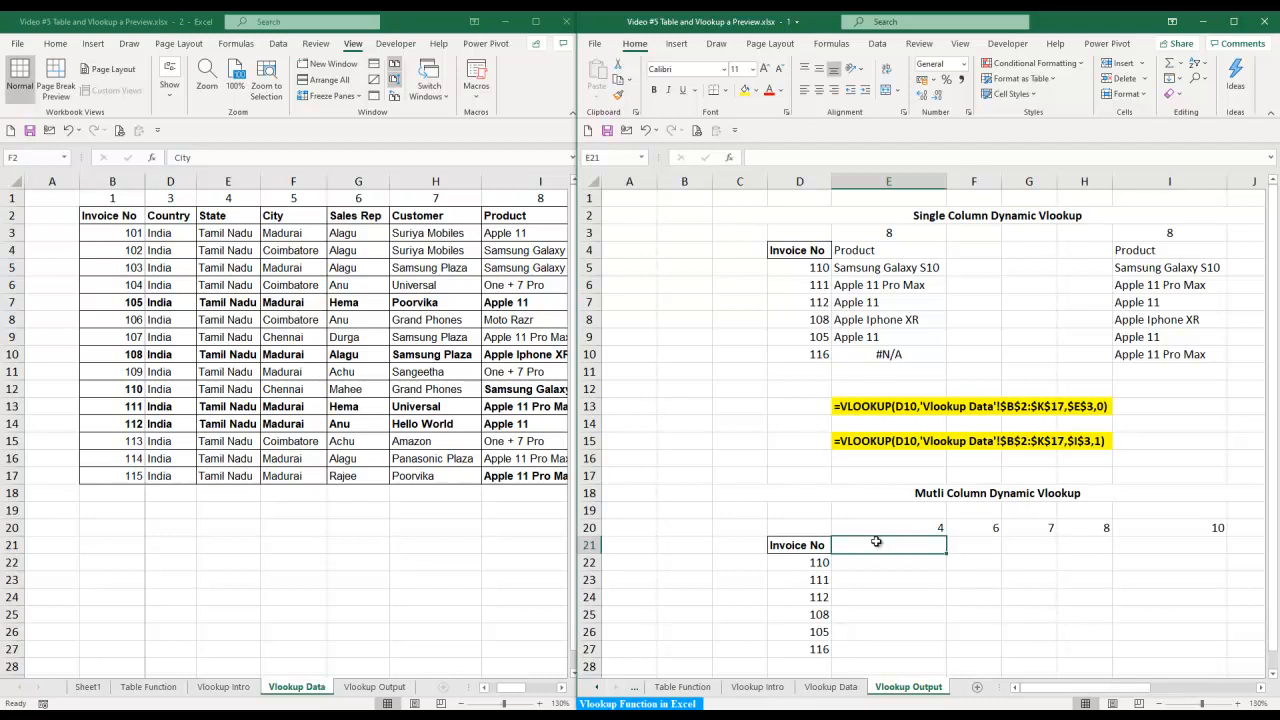
- Start a VLOOKUP formula across E21:I27 with $D21 as the lookup value, locking only its column
drag(880, 545, 1201, 645)
click(1260, 687)
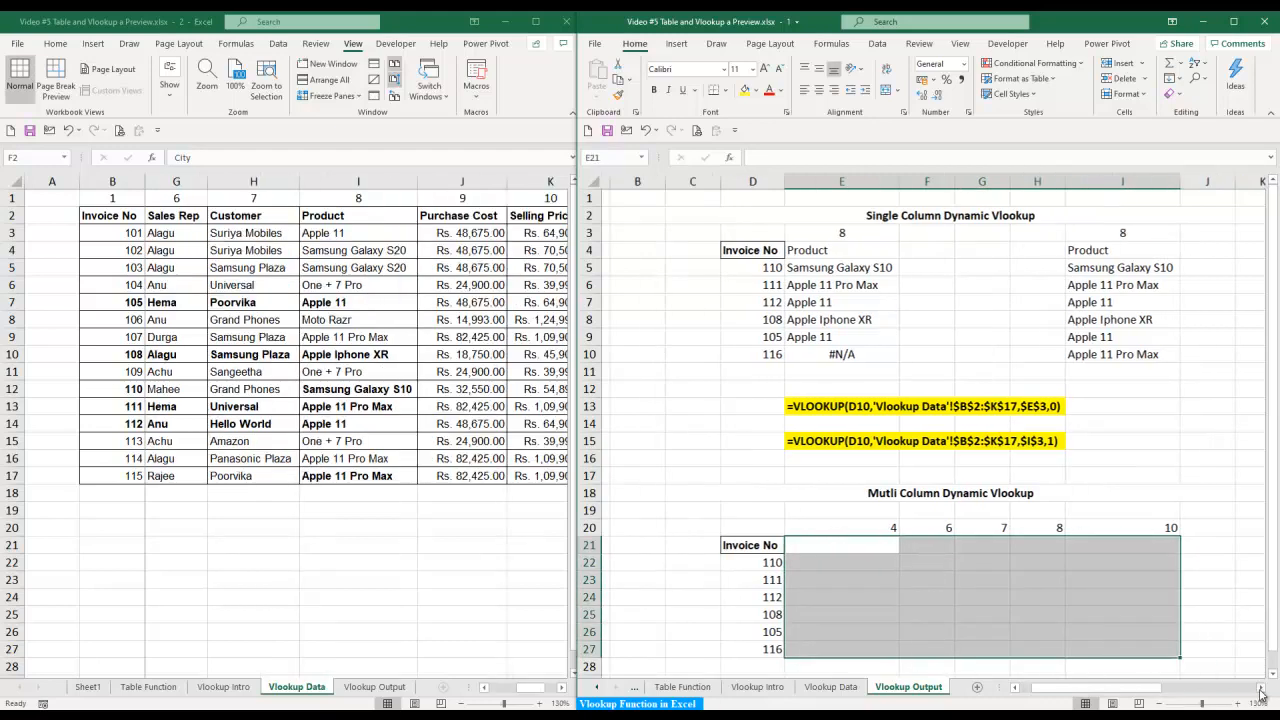
click(1274, 678)
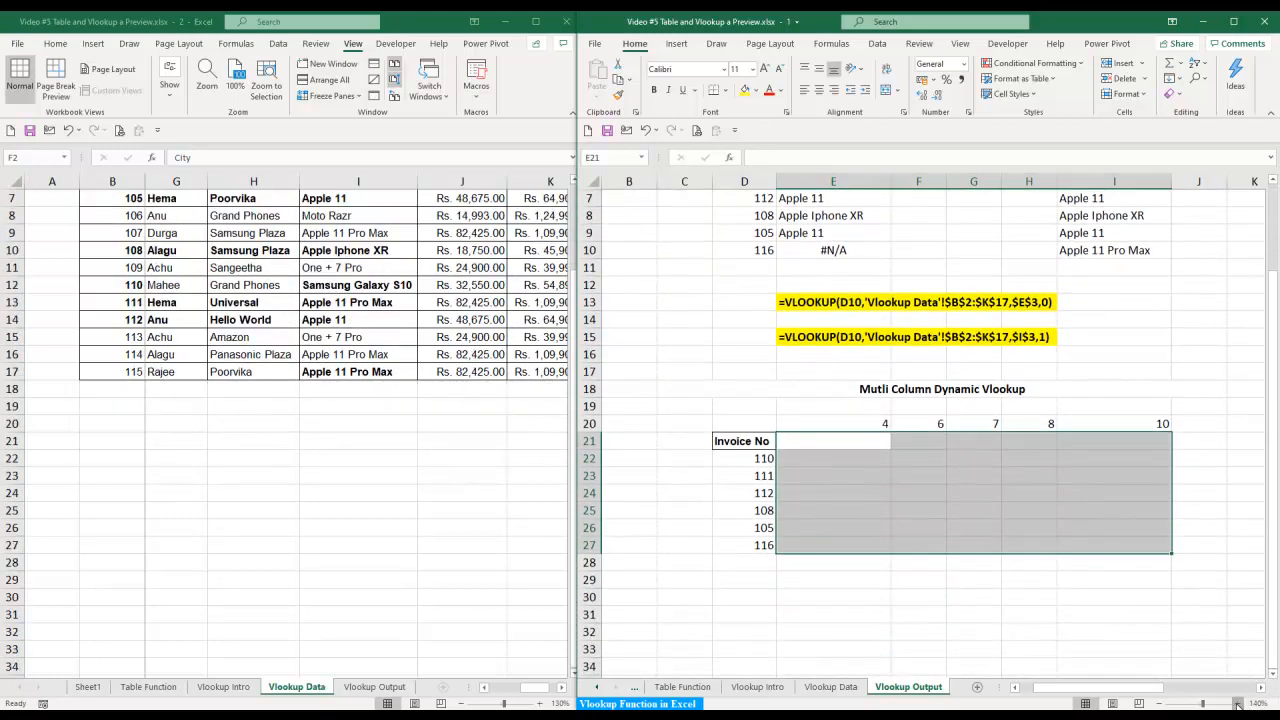
click(1238, 704)
click(1260, 687)
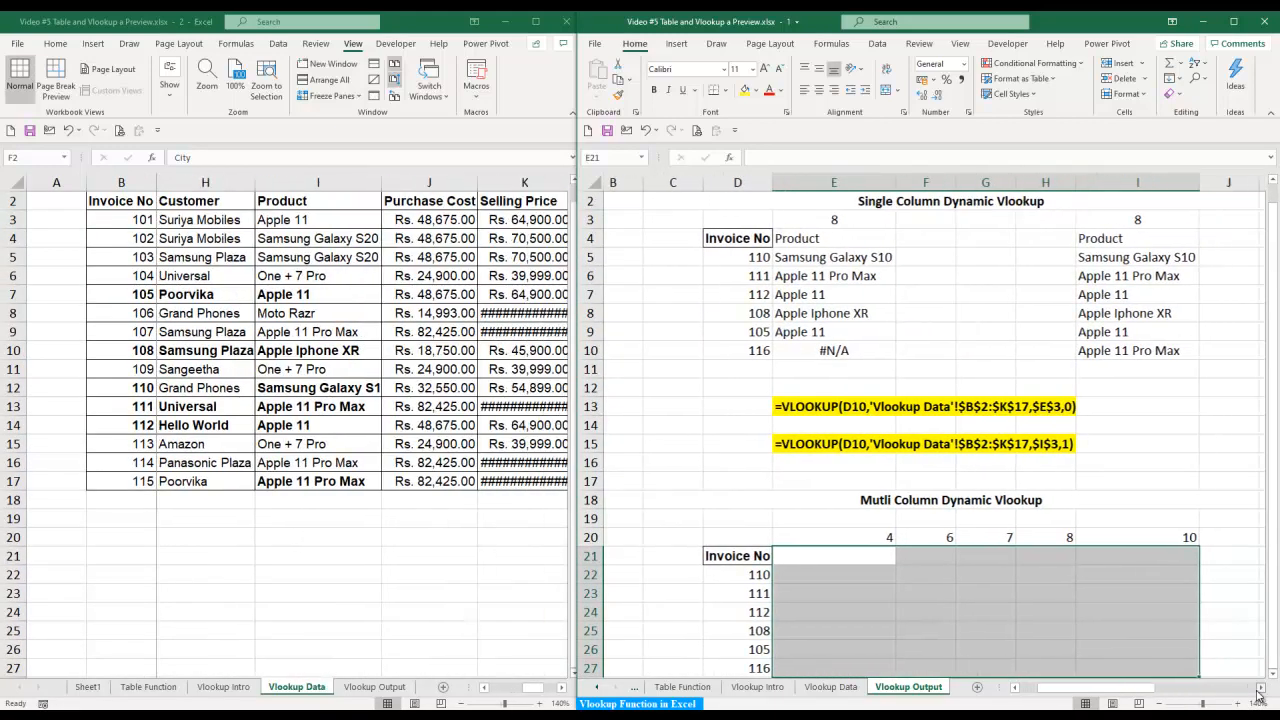
click(1274, 678)
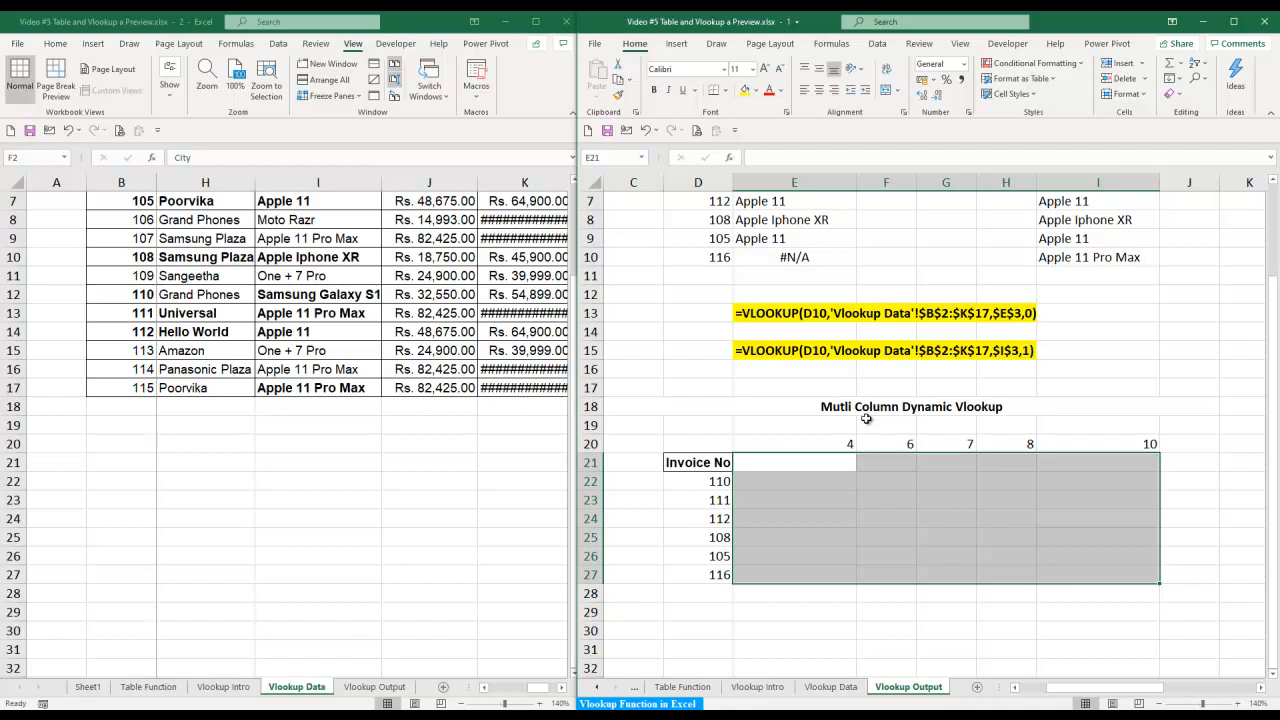
text(=)
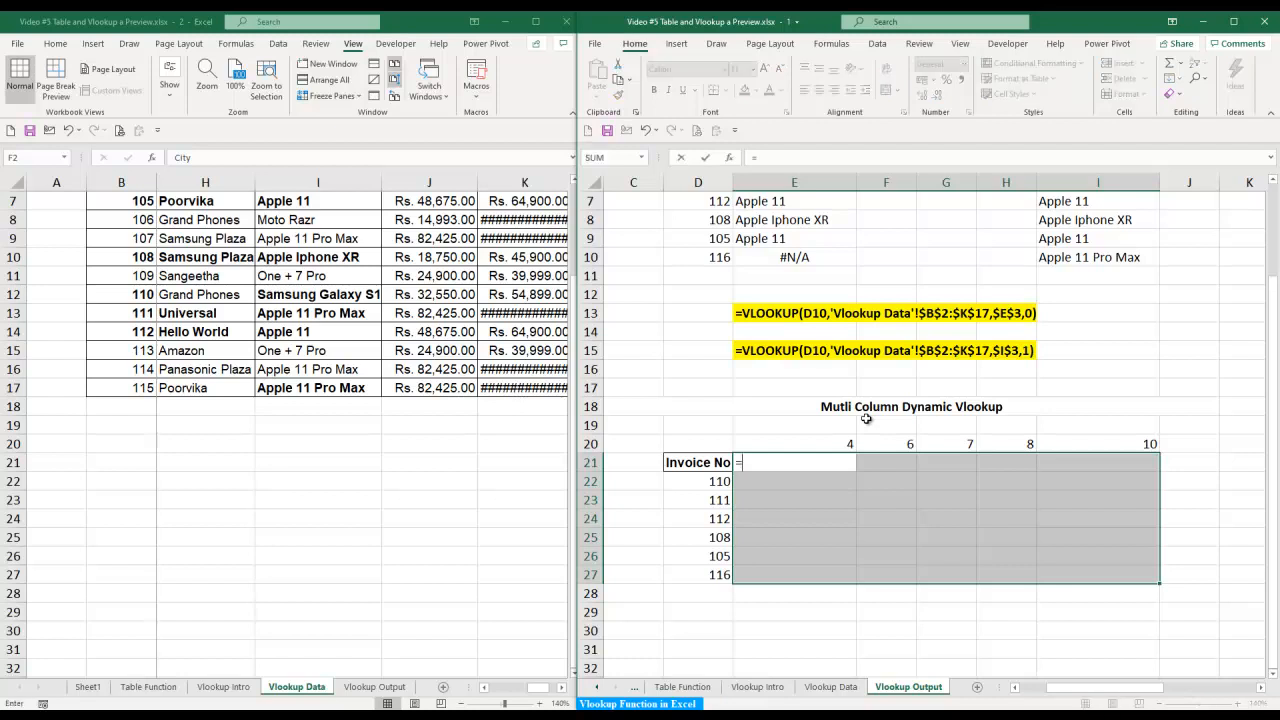
text(vl)
key(Tab)
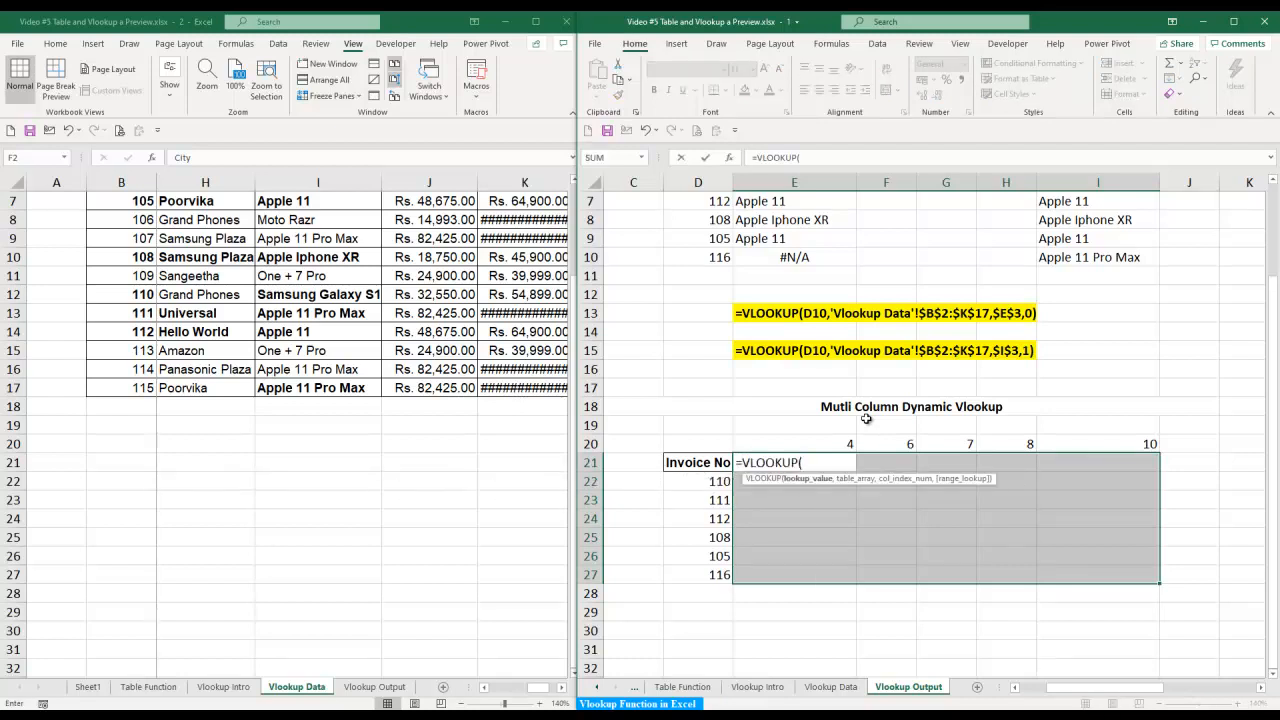
key(ctrl+a)
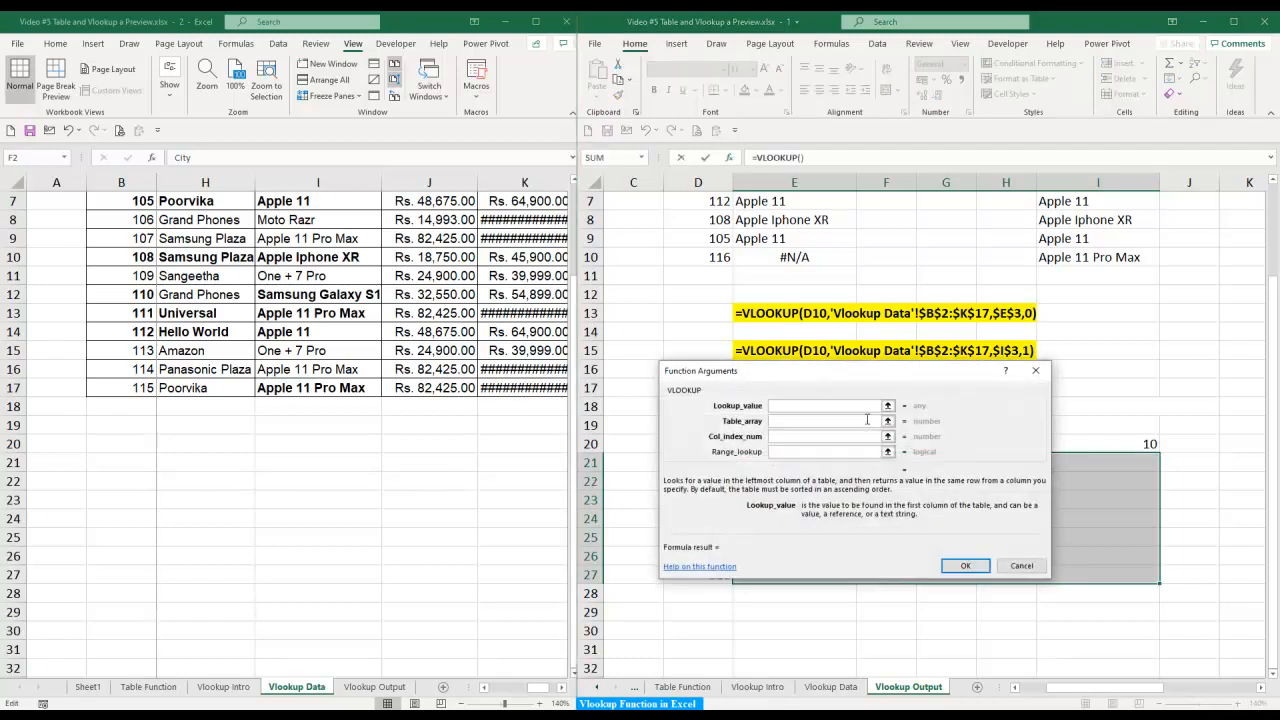
drag(783, 378, 851, 145)
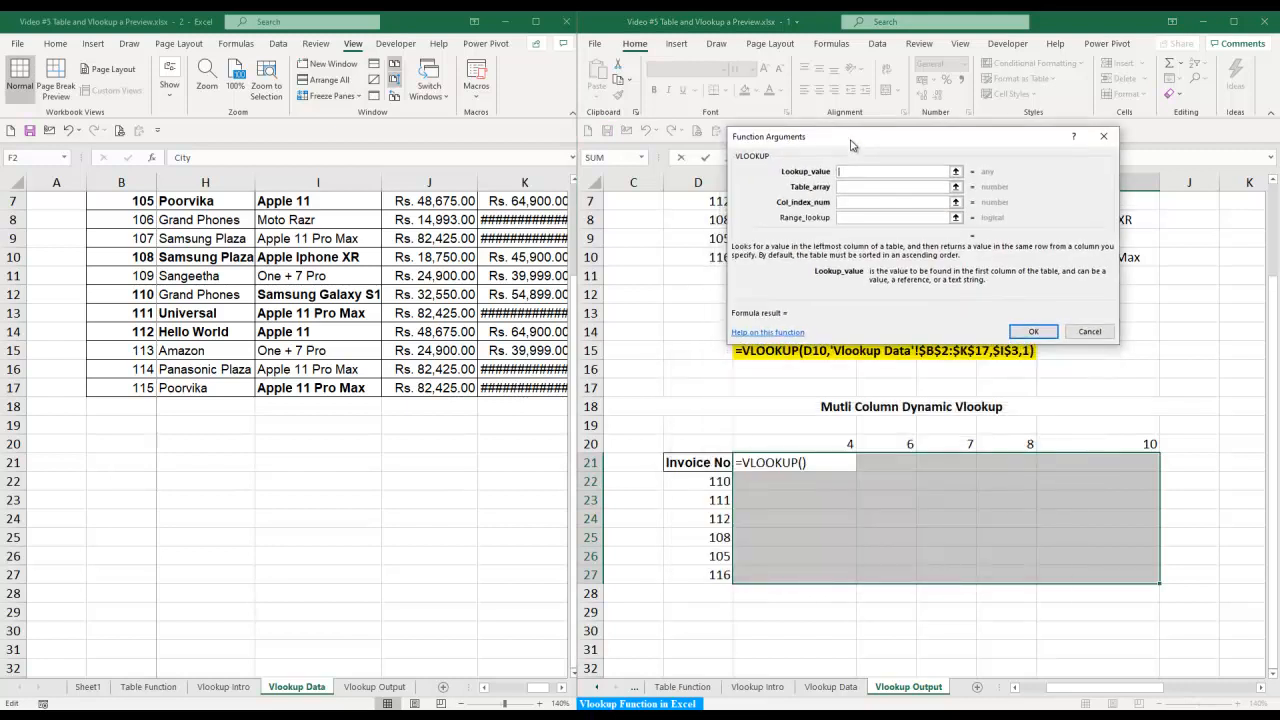
click(705, 463)
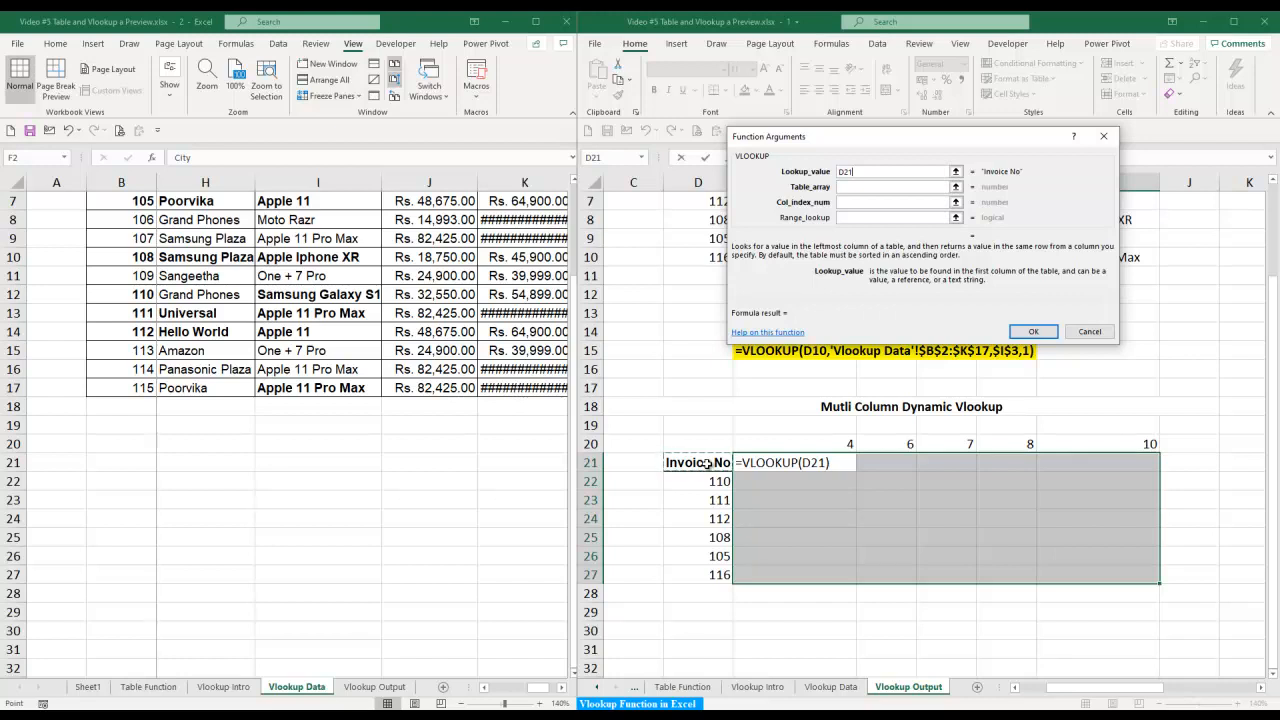
key(F4)
key(F4)
key(F4)
key(Tab)
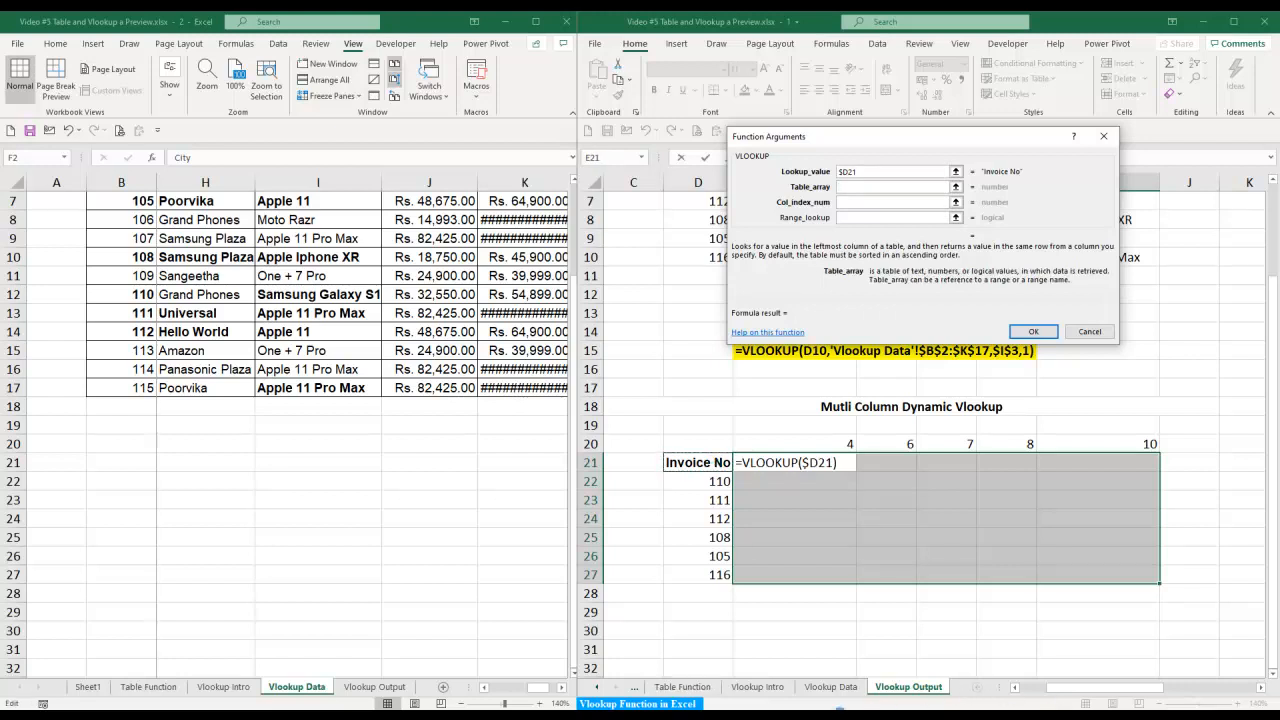
- Set the VLOOKUP table array to the absolute range $B$2:$K$17 on the Vlookup Data sheet
click(828, 687)
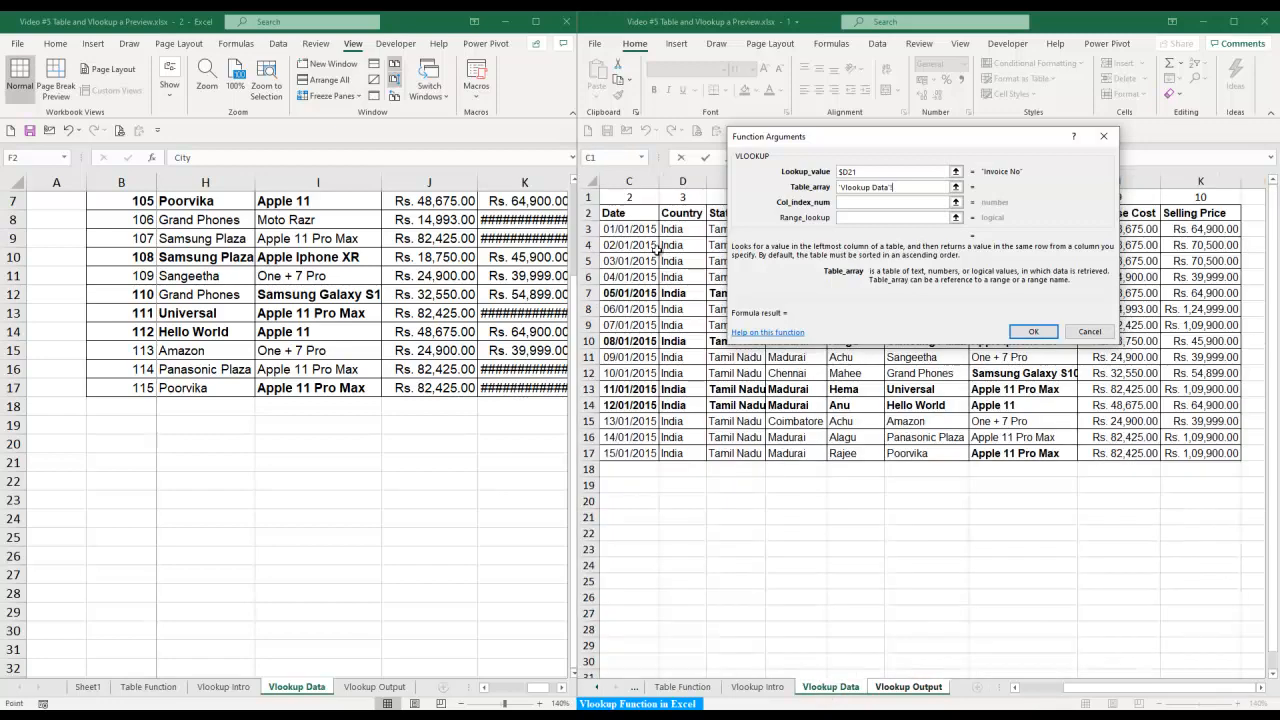
click(637, 216)
key(Left)
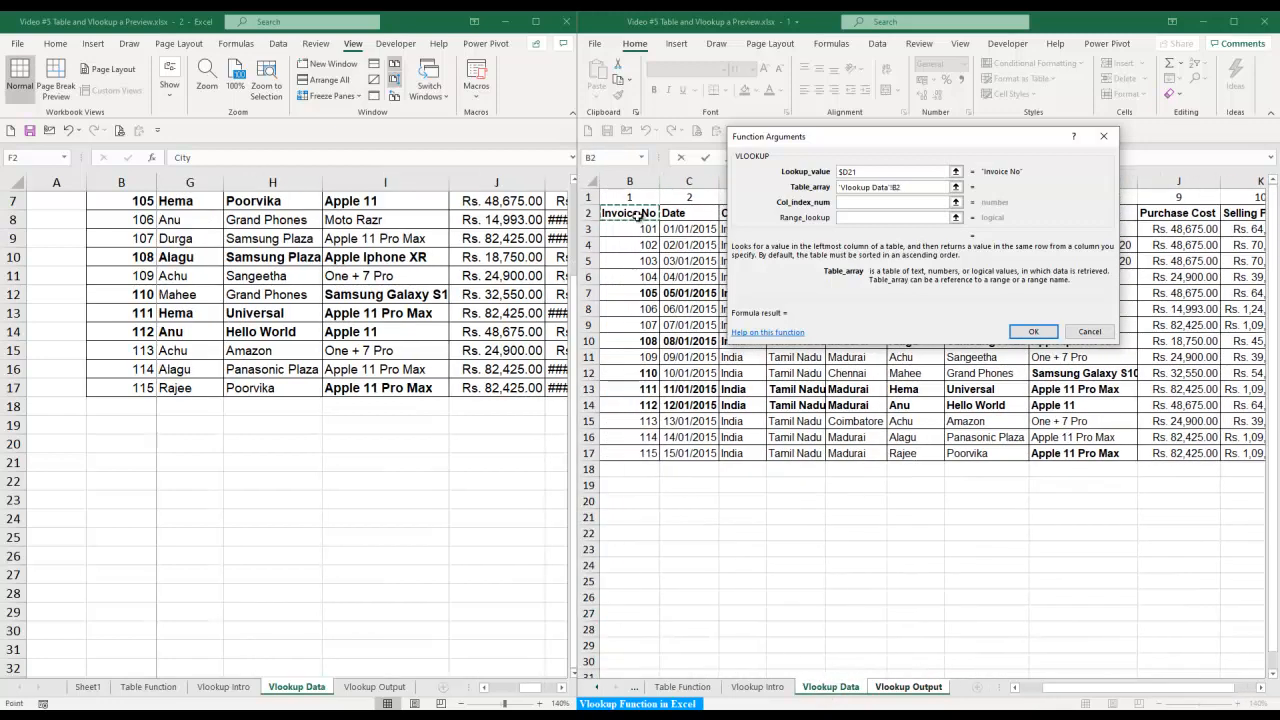
key(ctrl+shift+Down)
key(ctrl+shift+Right)
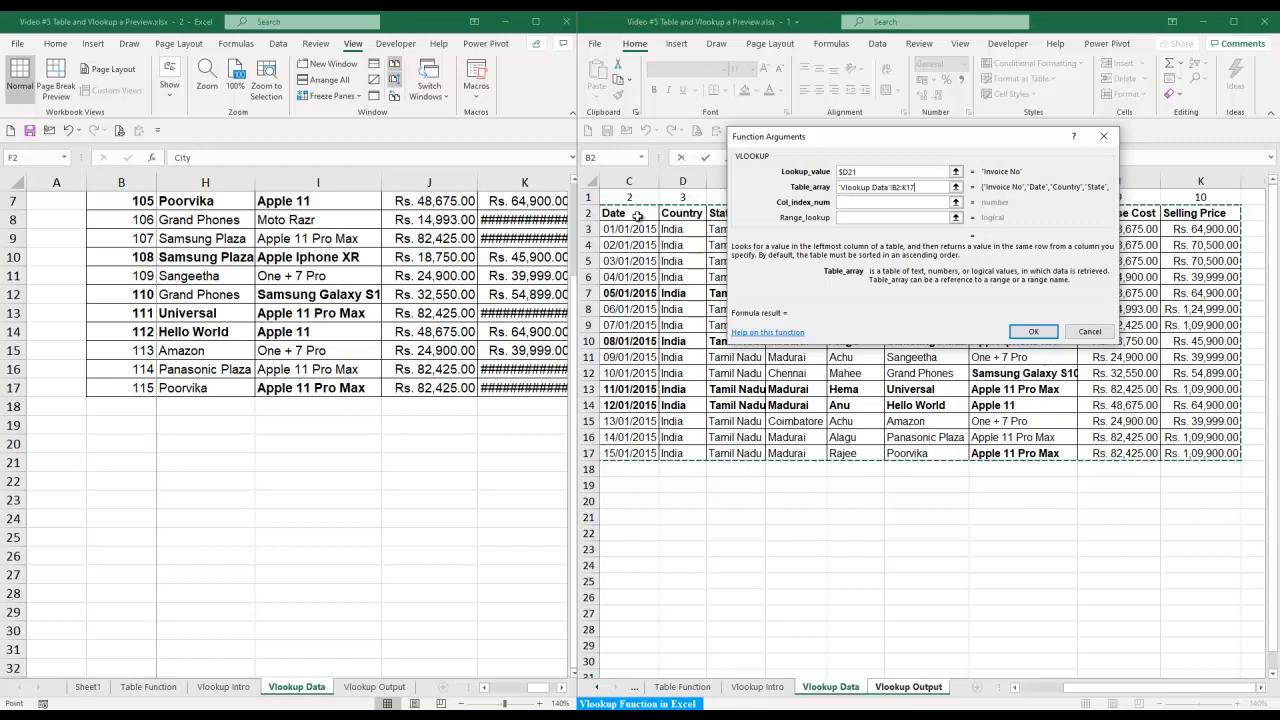
key(F4)
key(Tab)
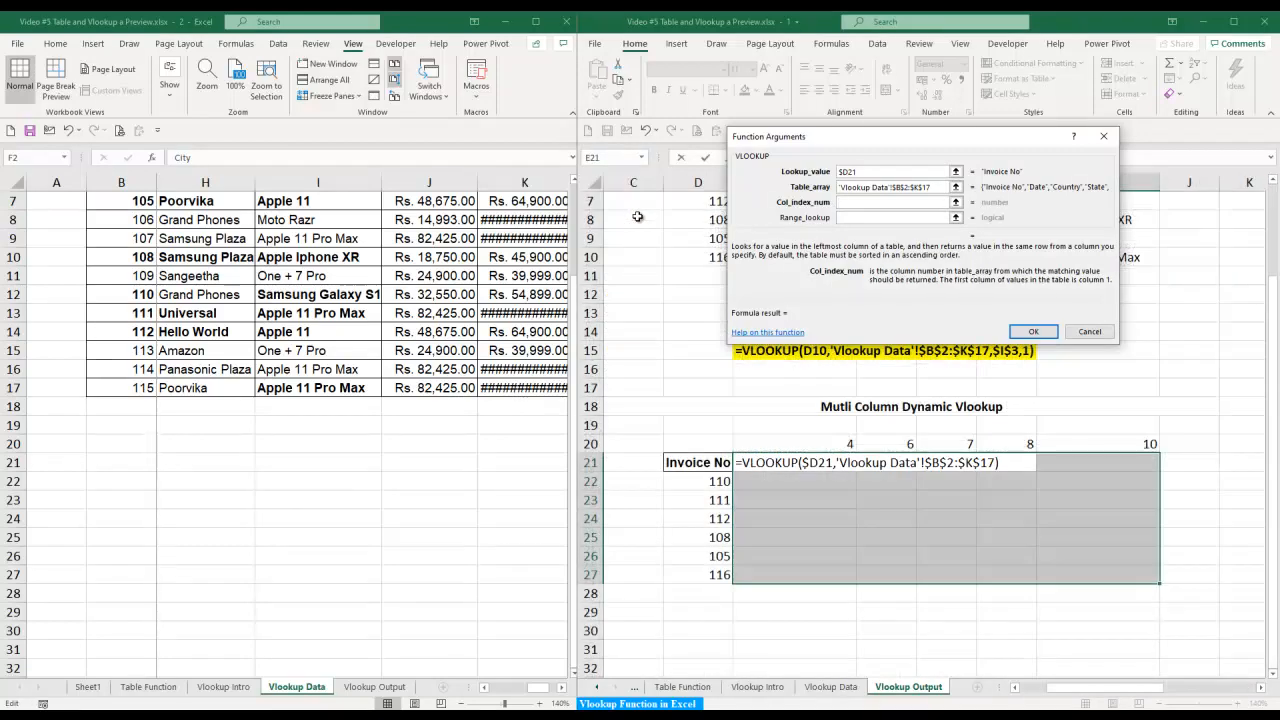
- Set the column index to E$20 and the range lookup to 0, filling the formula into all of E21:I27
click(799, 446)
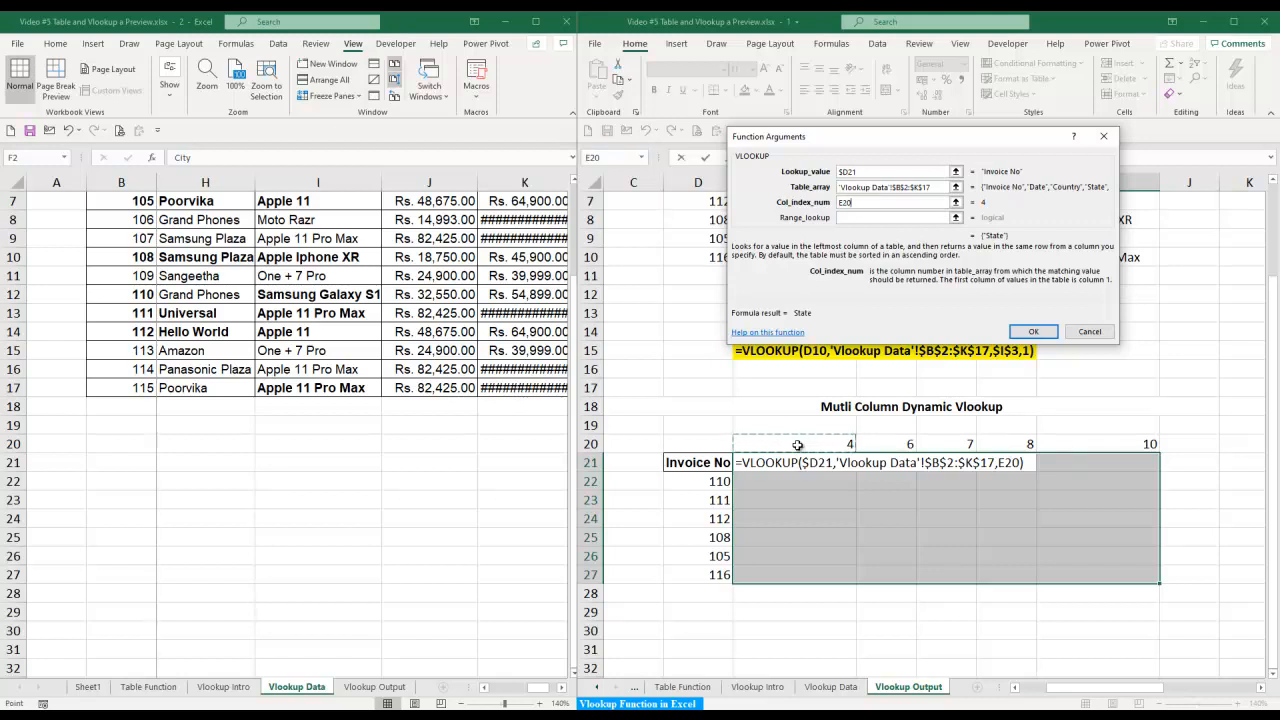
key(F4)
key(F4)
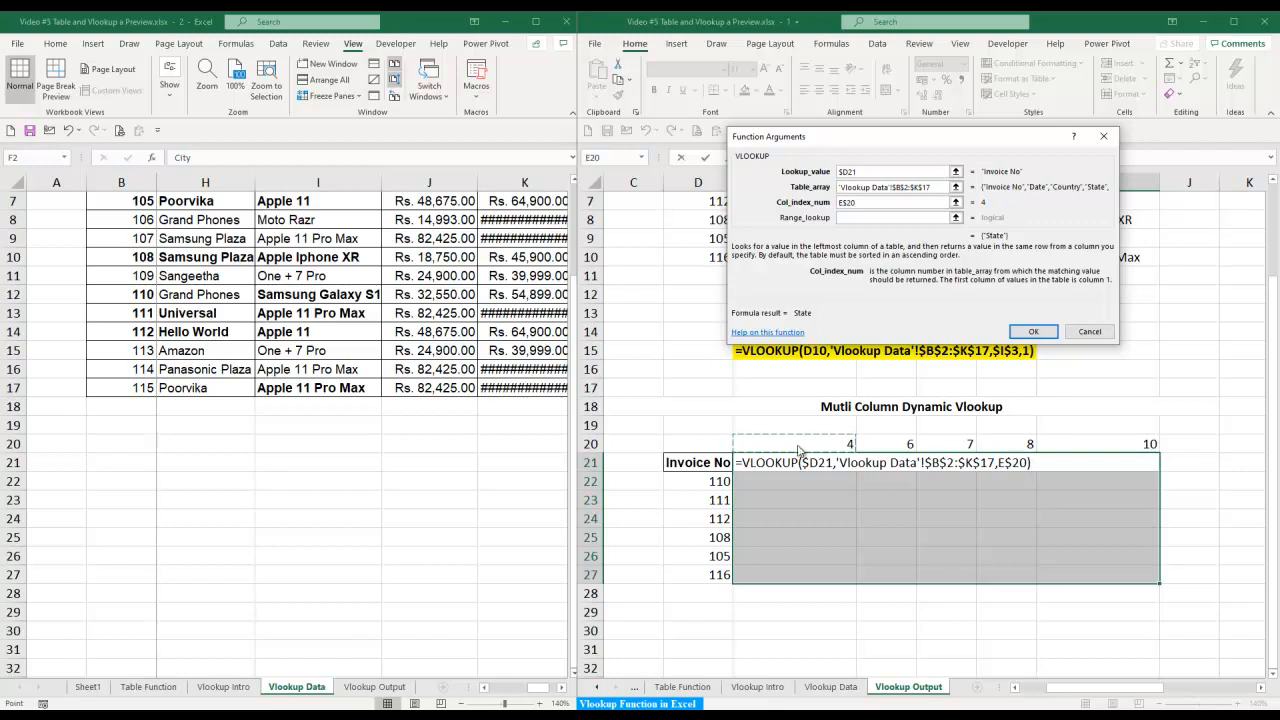
key(Tab)
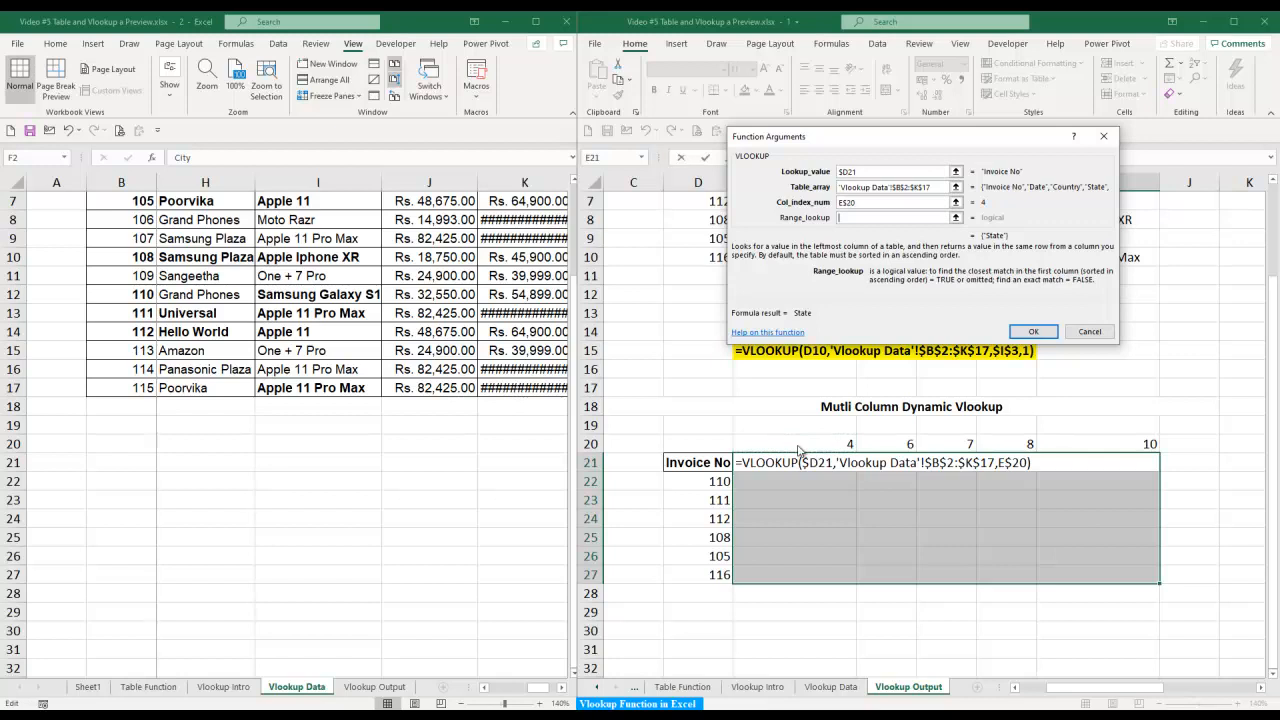
text(0)
key(ctrl+Return)
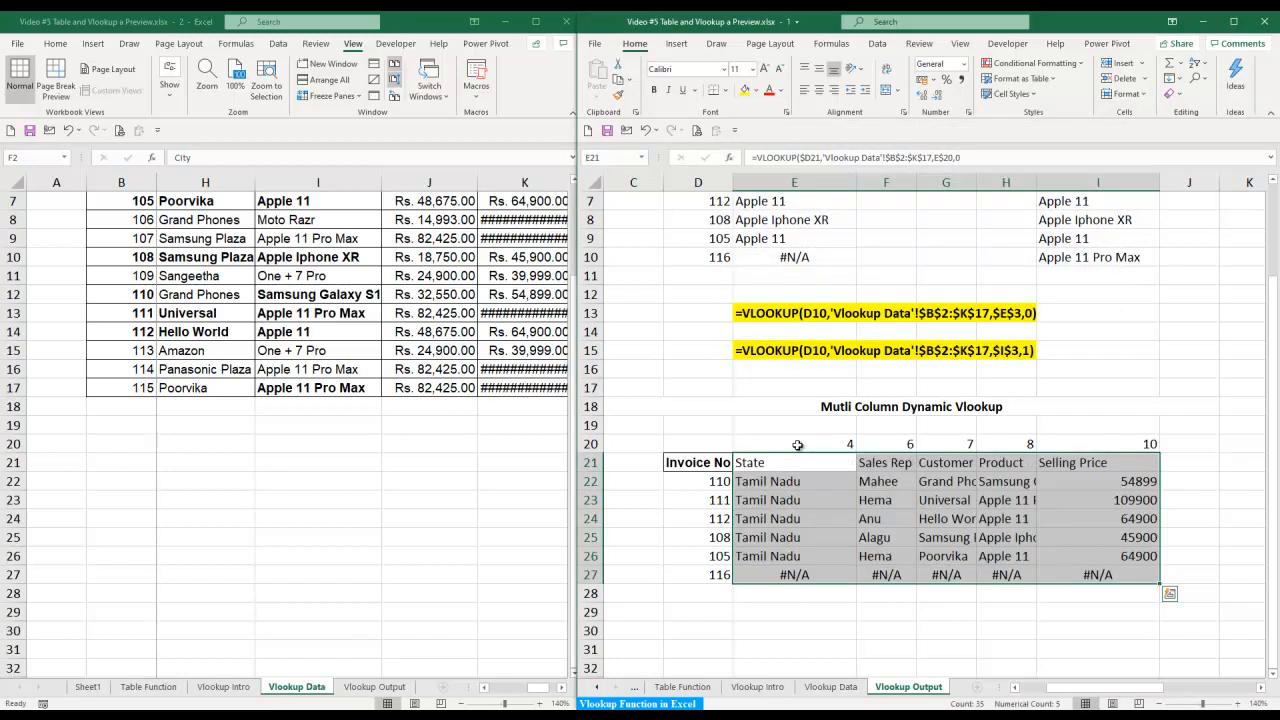
- AutoFit columns E to I to the contents of the multi-column lookup table
key(alt+h)
key(o)
key(i)
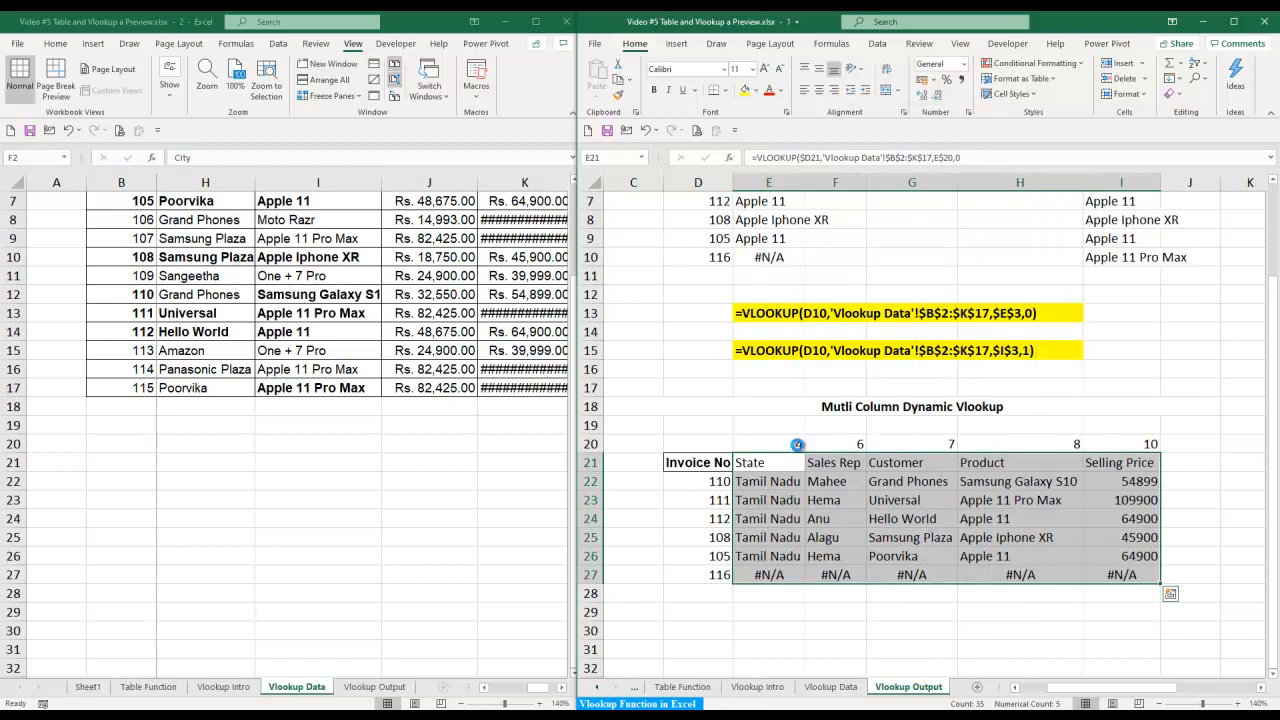
key(ctrl+z)
key(alt+h)
key(o)
key(i)
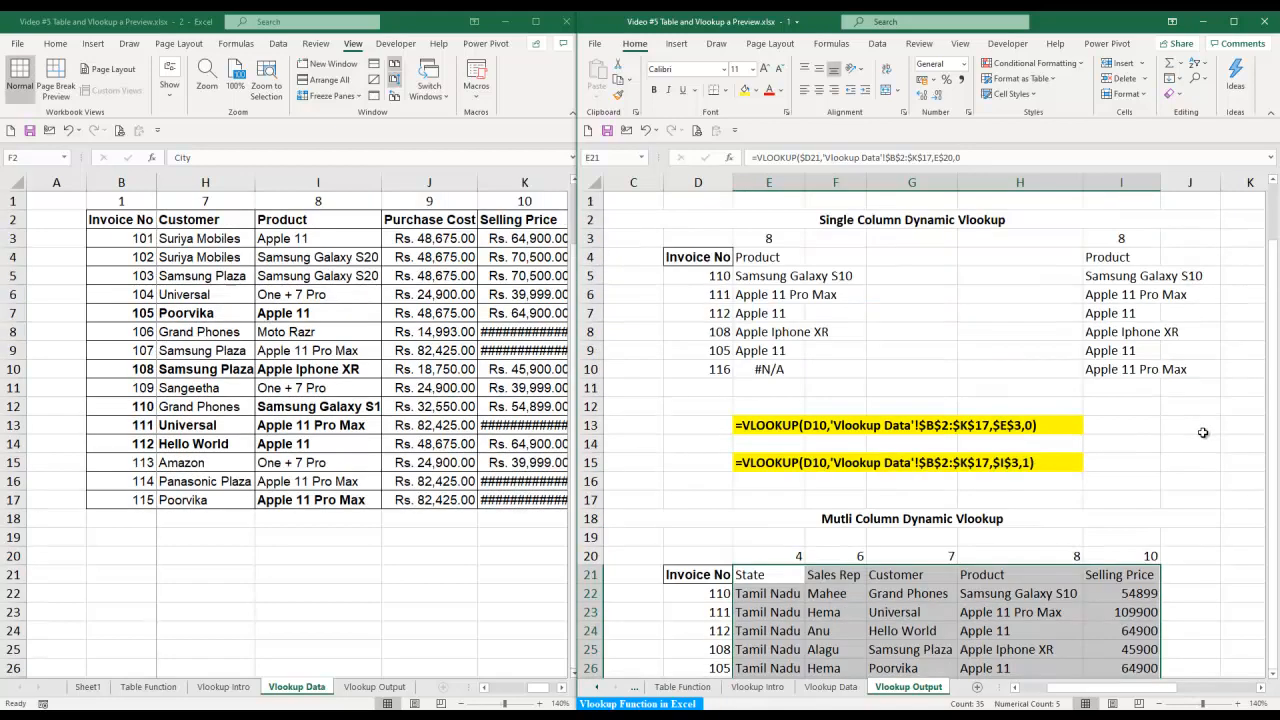
- Widen column E to fit the single-column product names and AutoFit column I
scroll(1205, 430, up, 2)
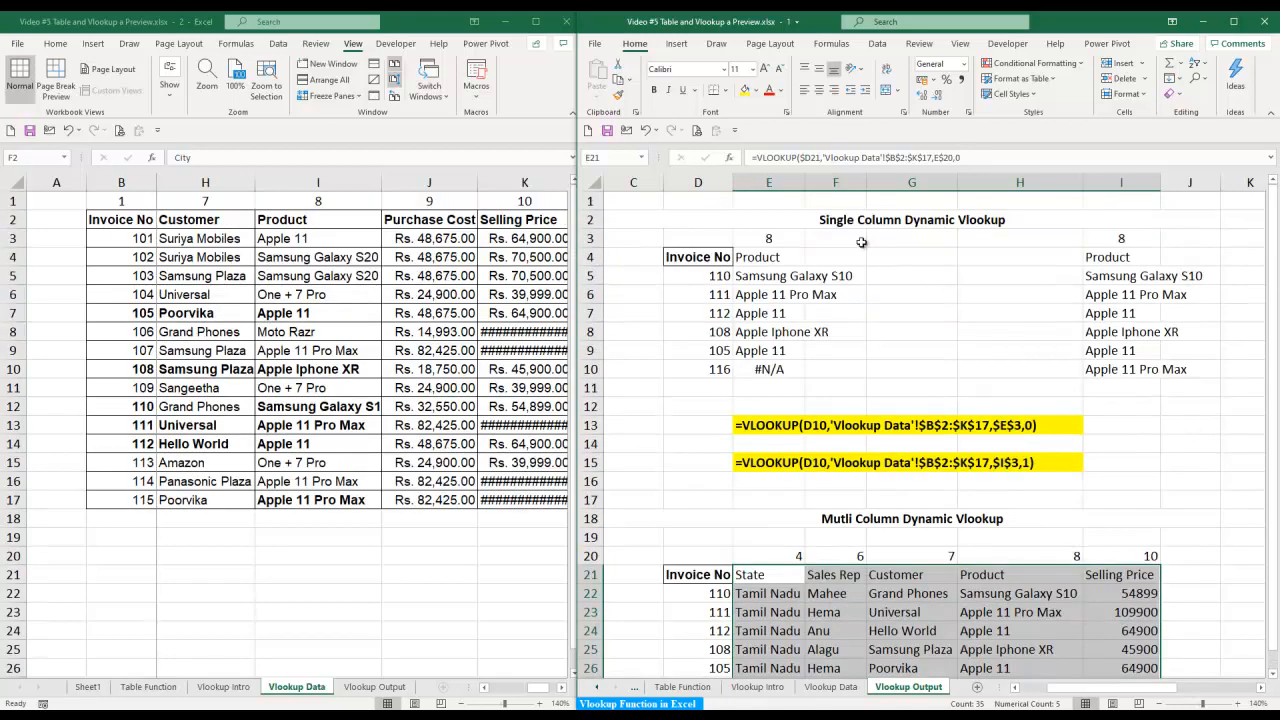
double_click(805, 178)
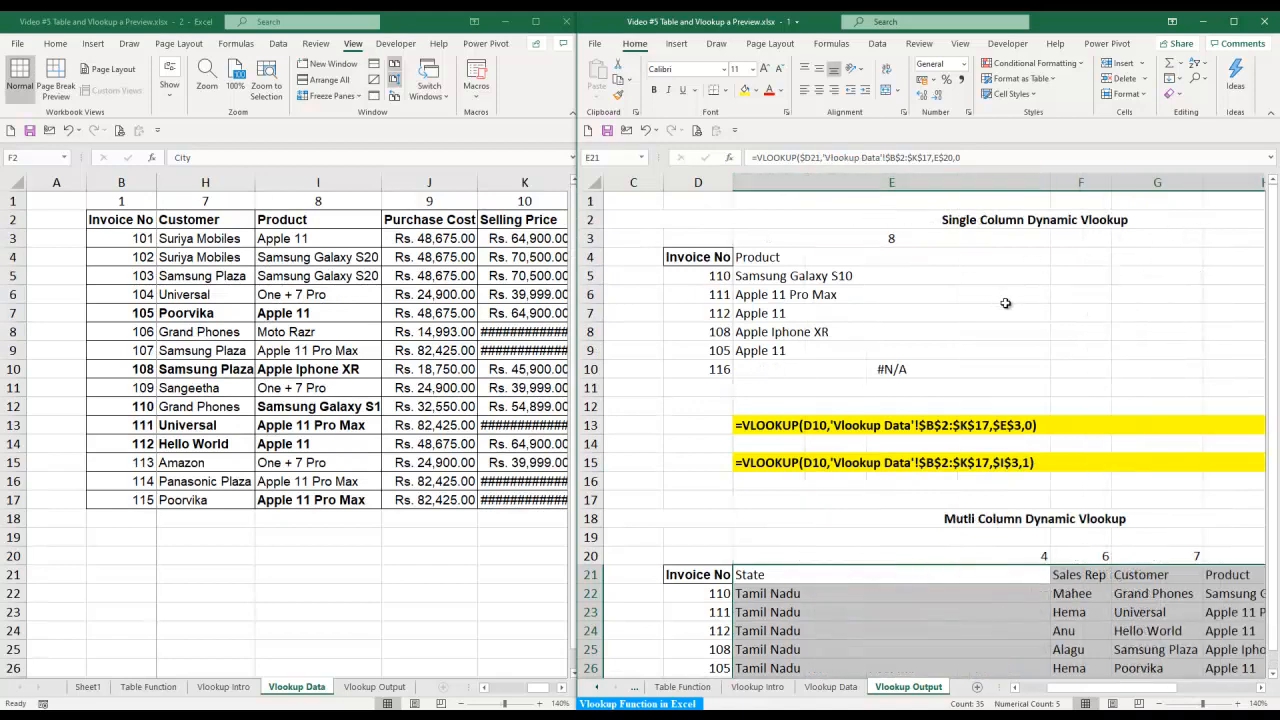
drag(1049, 181, 876, 198)
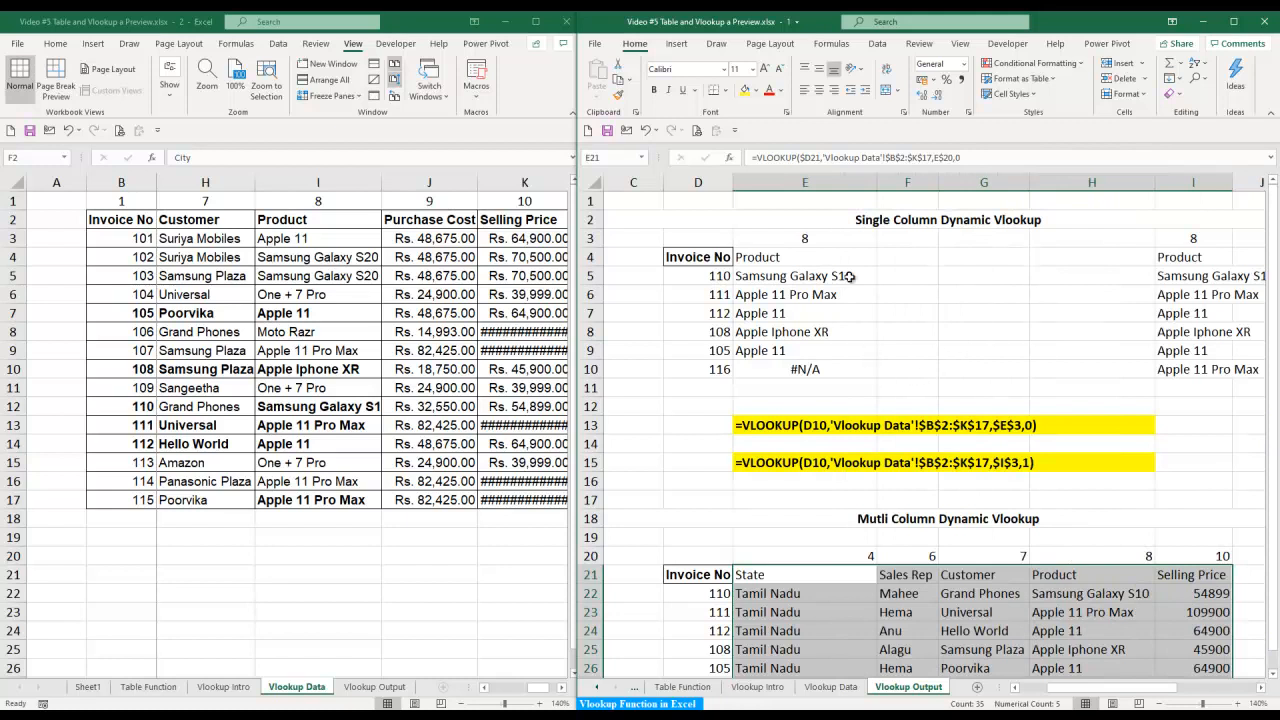
click(808, 240)
click(1201, 240)
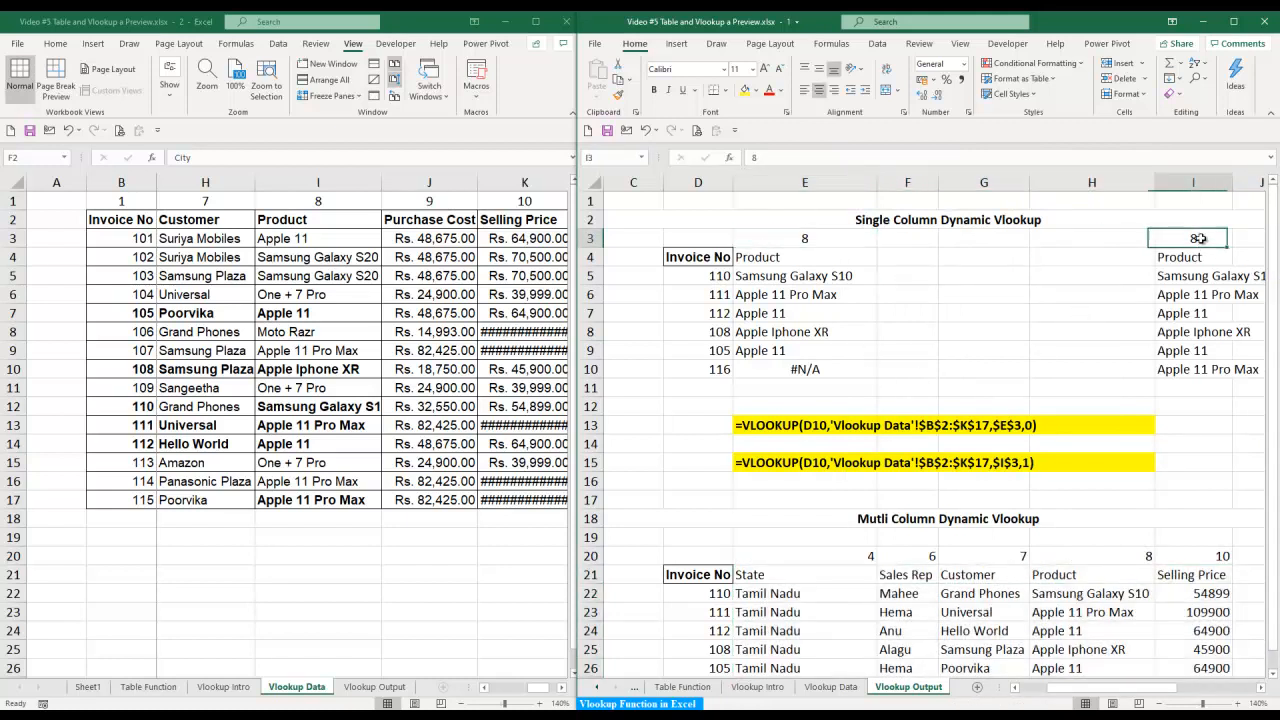
double_click(1233, 181)
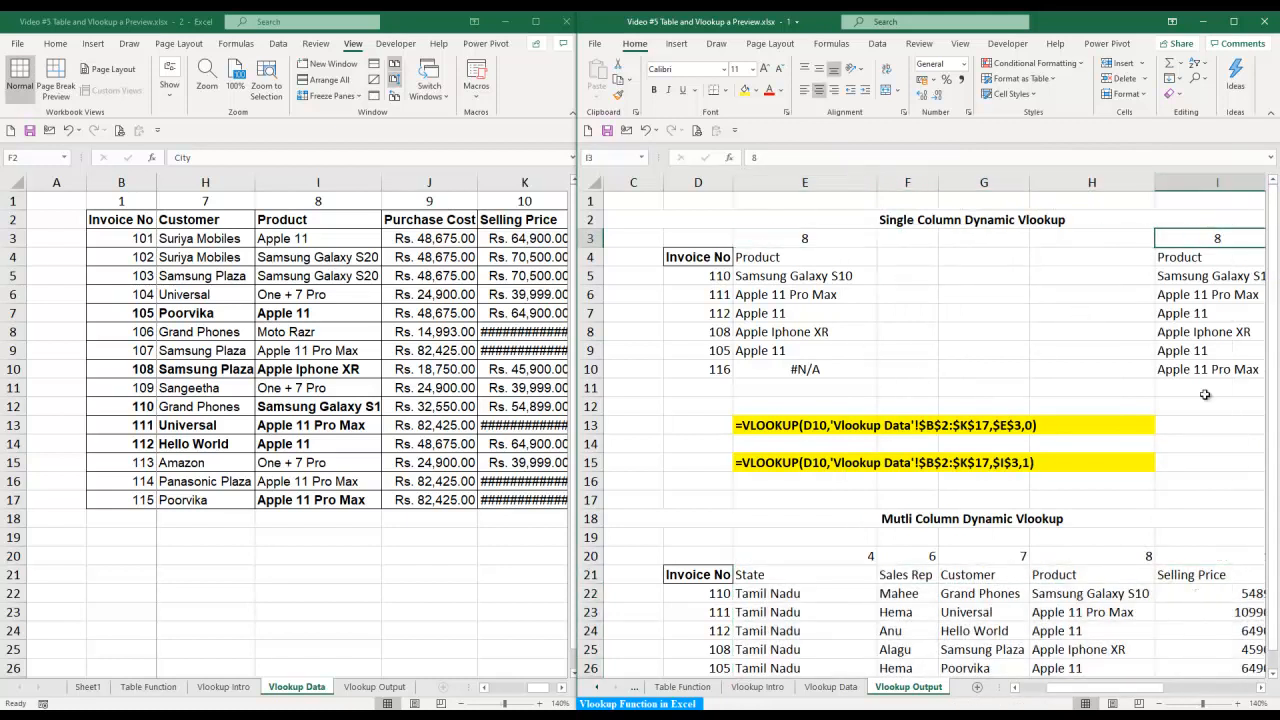
- Test the single-column lookup by entering 7, 3 and 2 in turn as the column index in E3
click(803, 242)
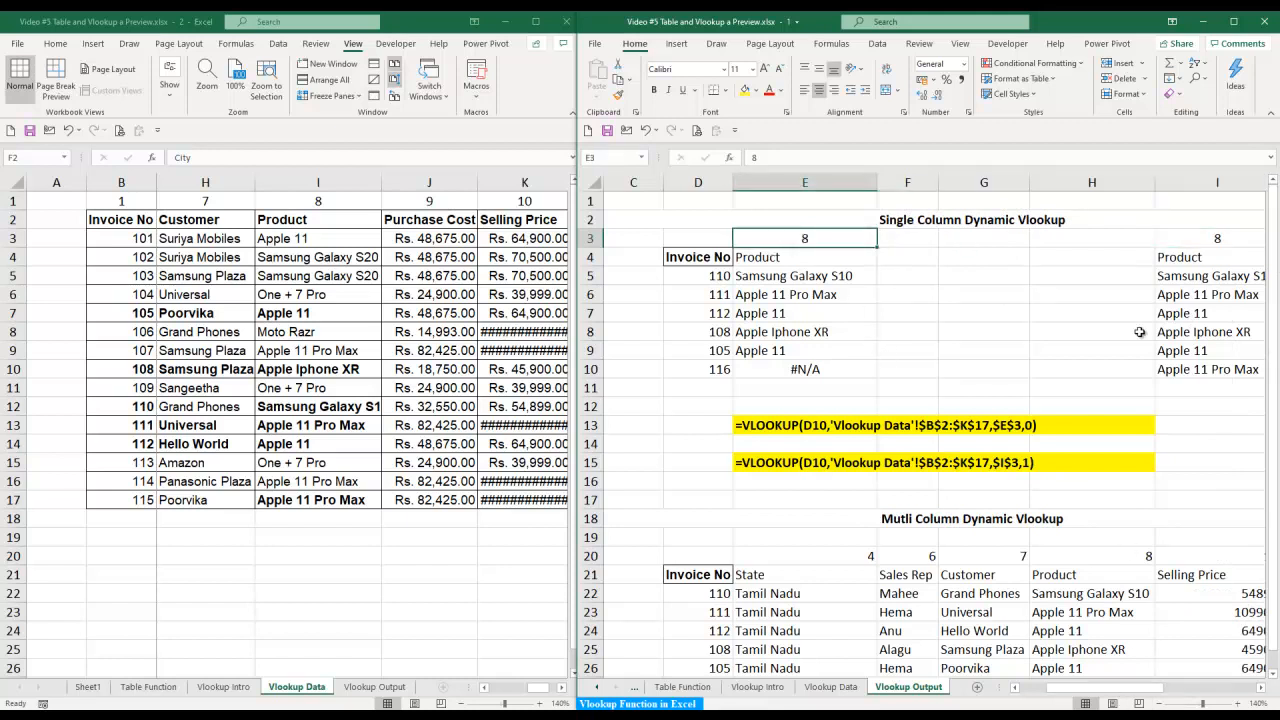
text(7)
key(Return)
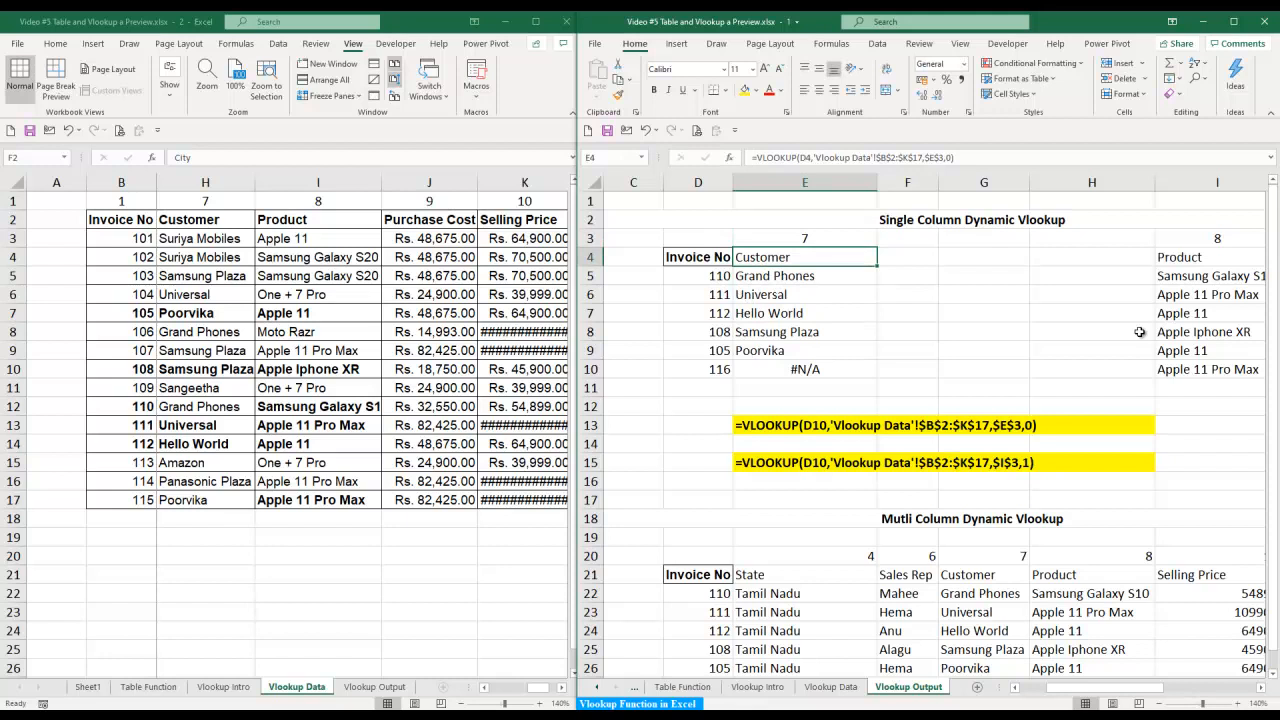
key(Up)
text(3)
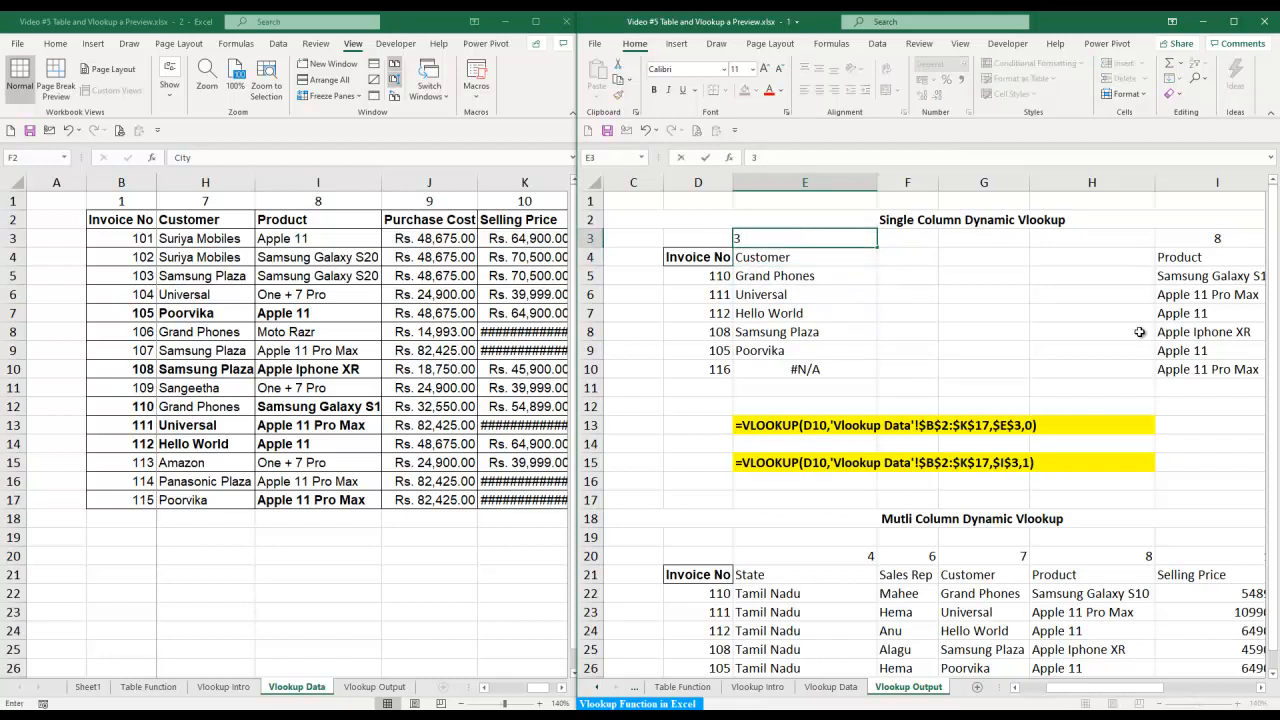
key(Return)
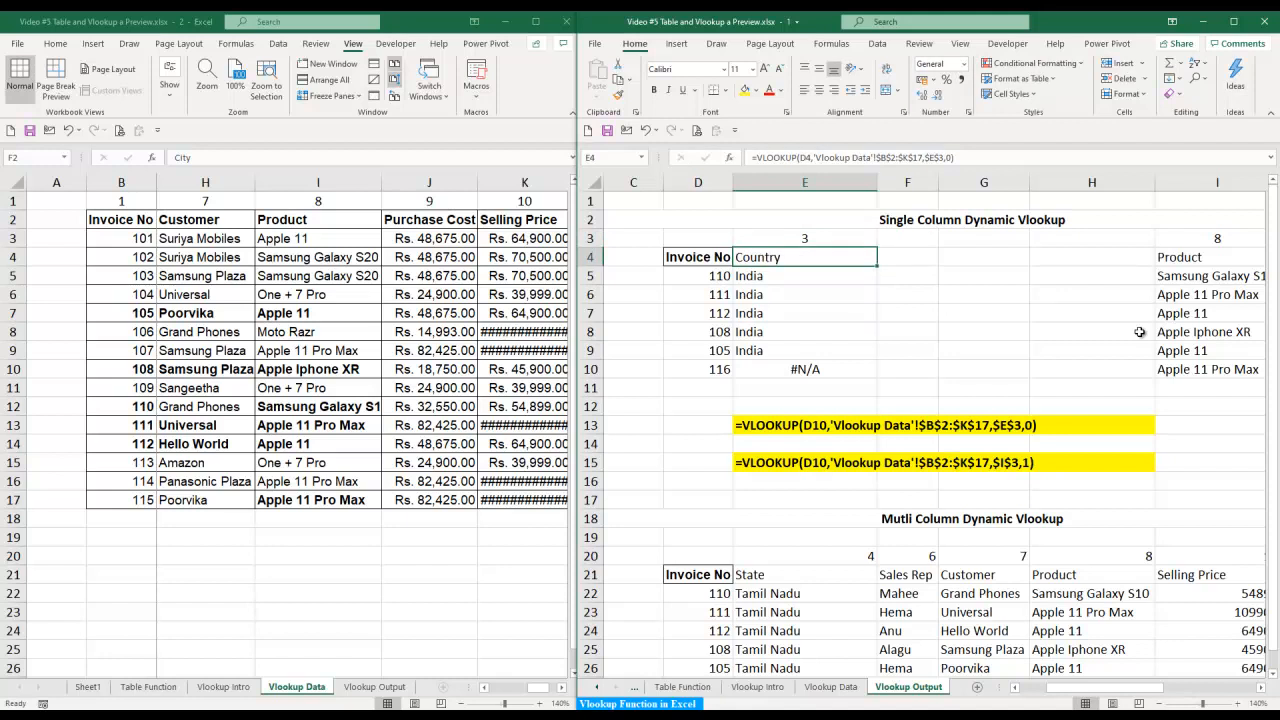
key(Up)
text(2)
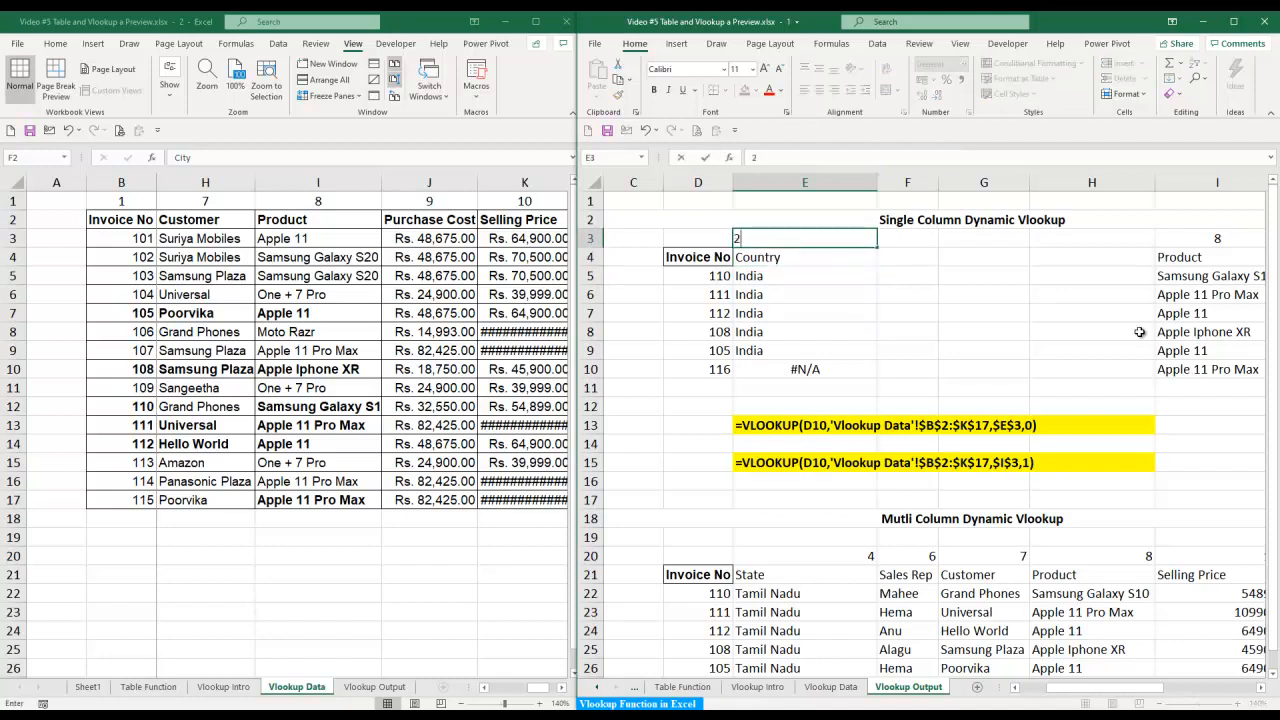
key(Return)
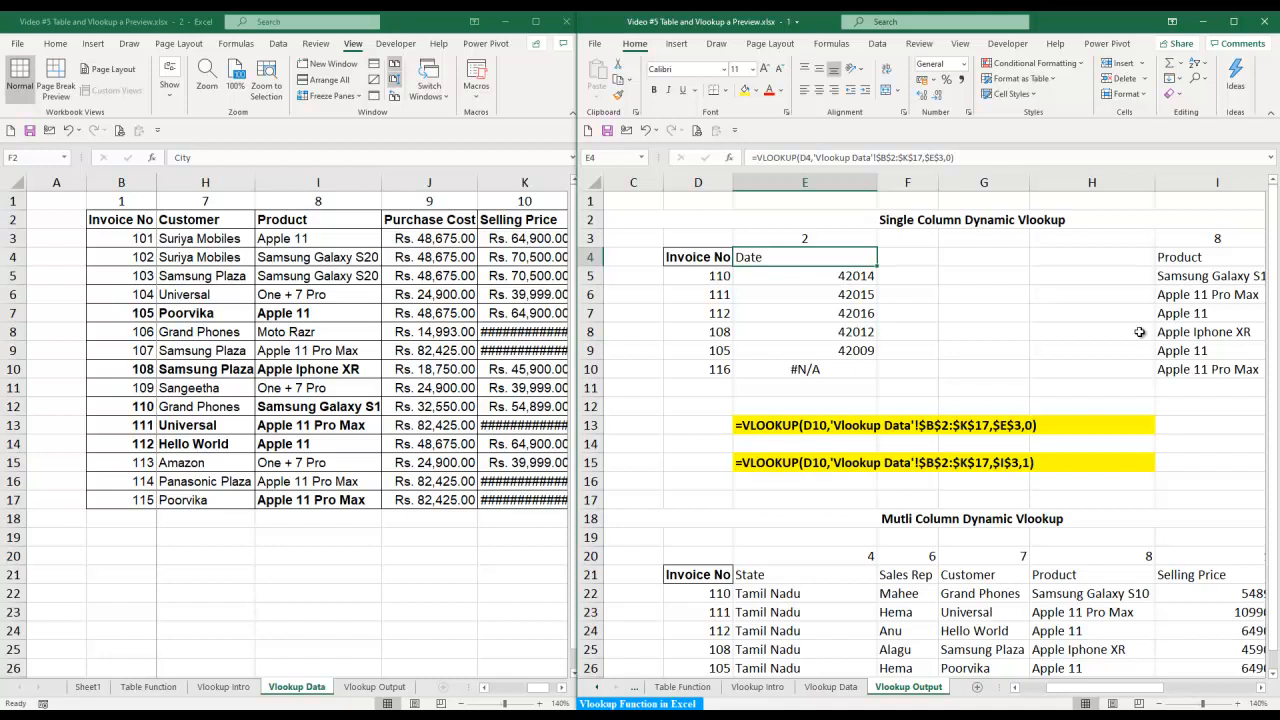
- Cycle the single-column lookup's index in E3 through 3, 4, 5 and 6, ending at 7
key(Up)
text(3)
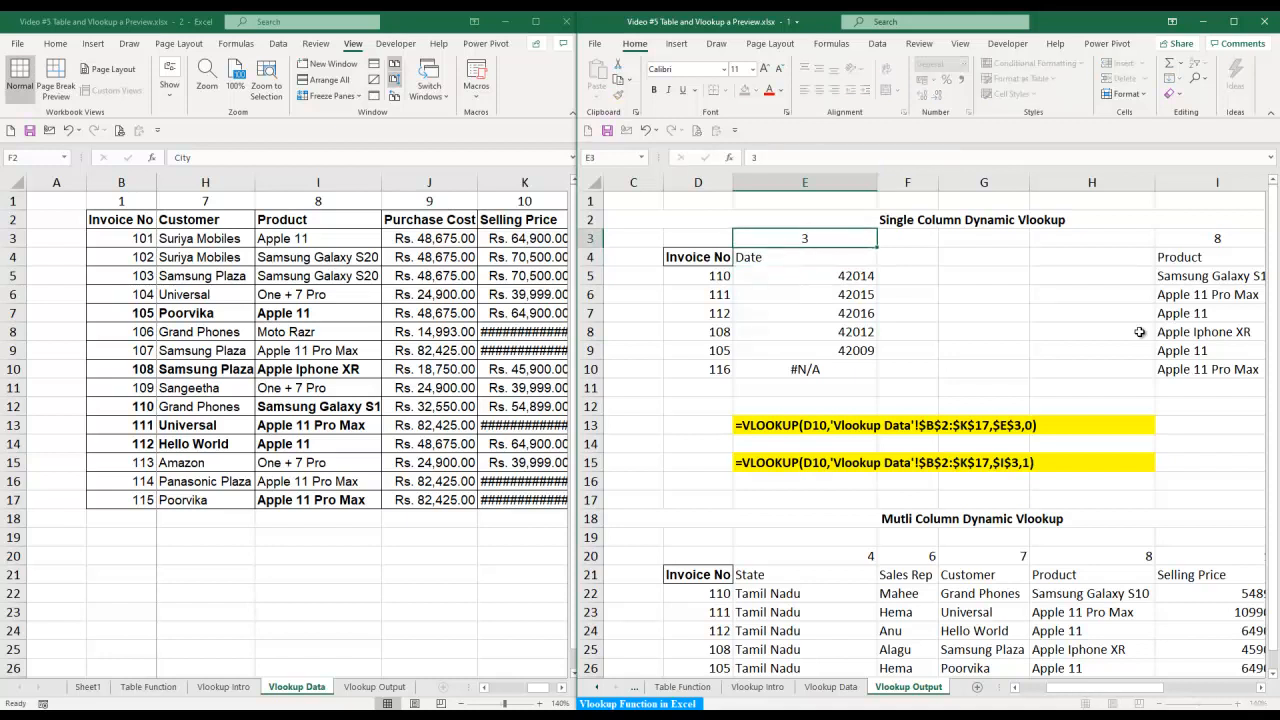
key(Return)
key(Up)
text(4)
key(Return)
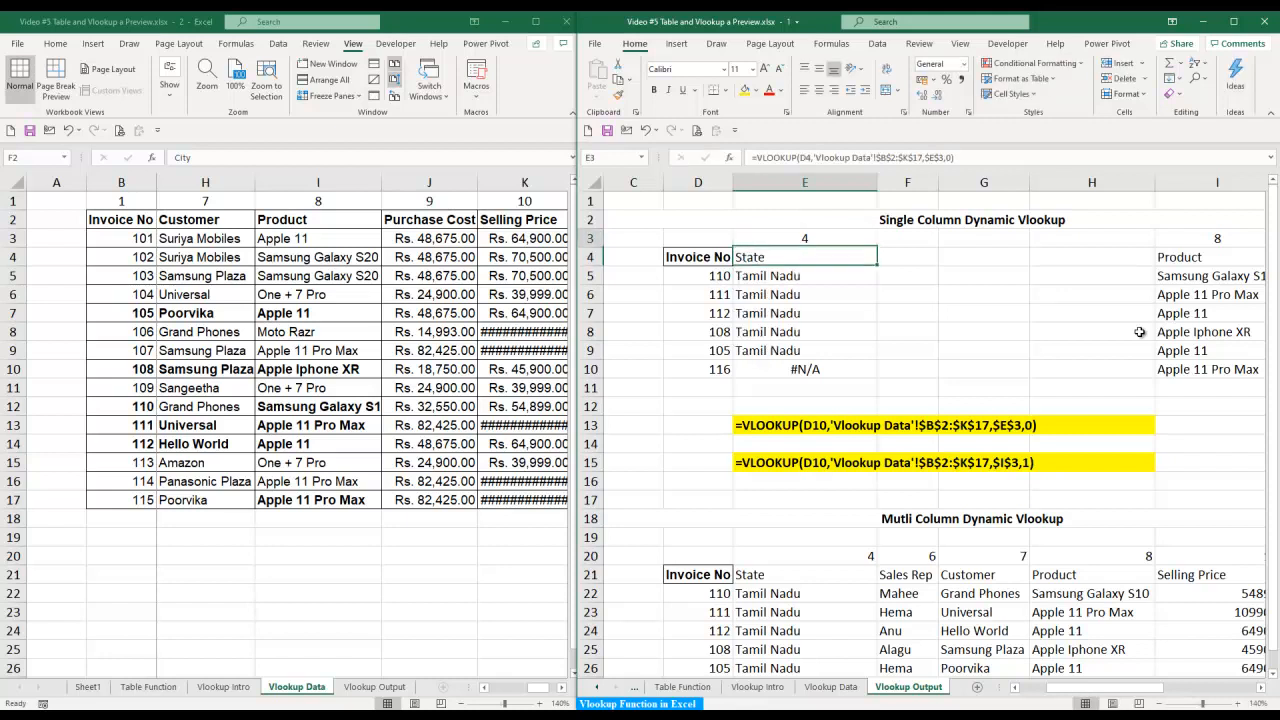
key(Up)
text(45)
key(Return)
key(Up)
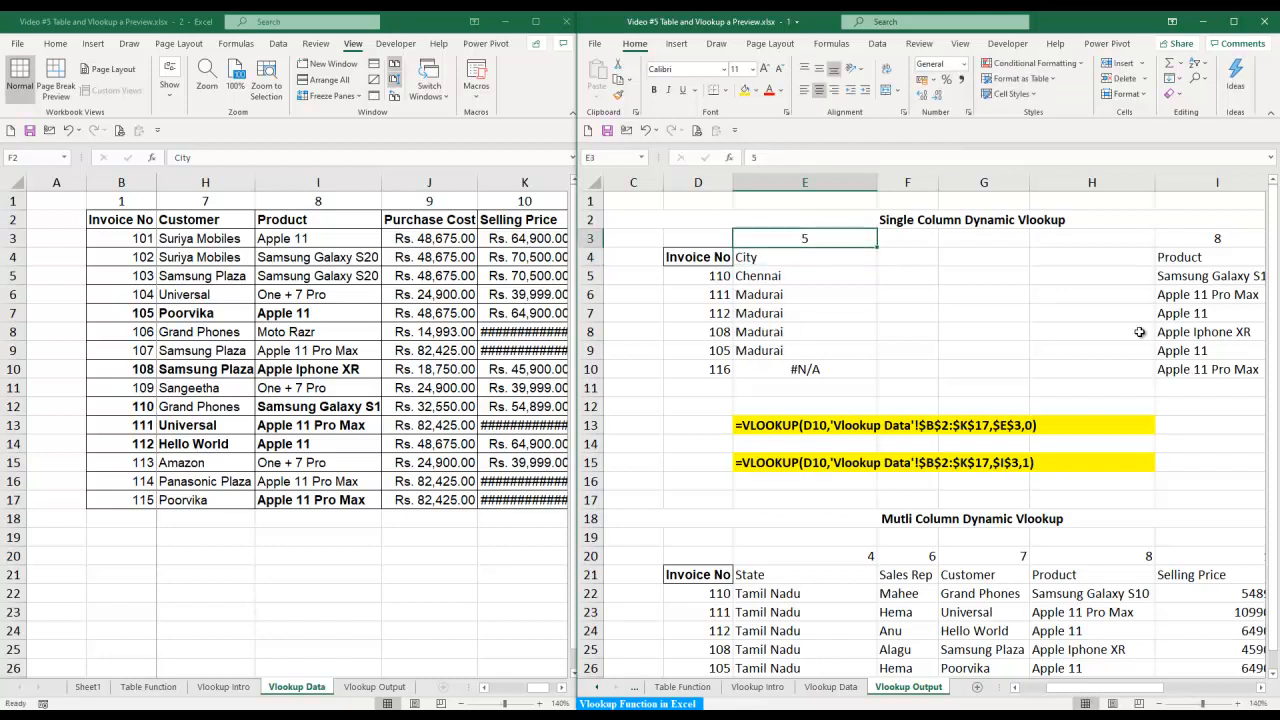
text(6)
key(Return)
key(Up)
text(7)
key(Return)
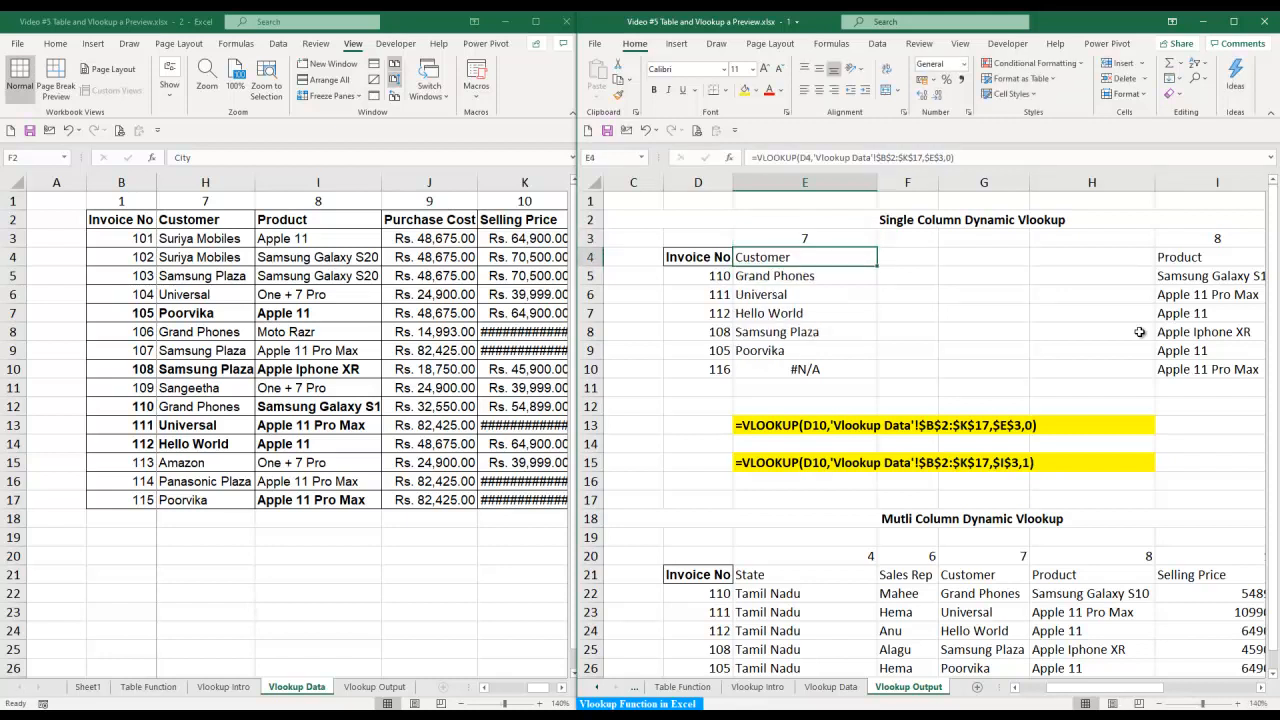
- Cycle the single-column lookup's column index in E3 through 8 and 9, ending at 10
key(Up)
text(8)
key(Return)
key(Up)
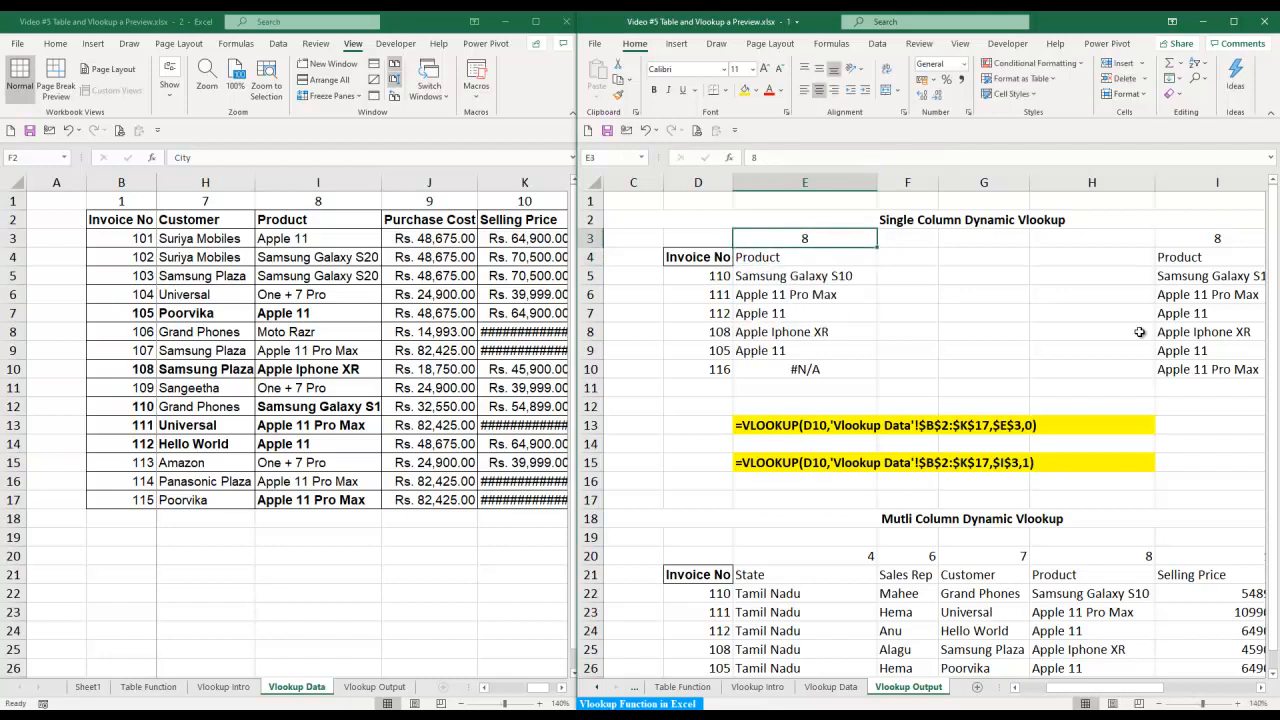
text(9)
key(Return)
key(Up)
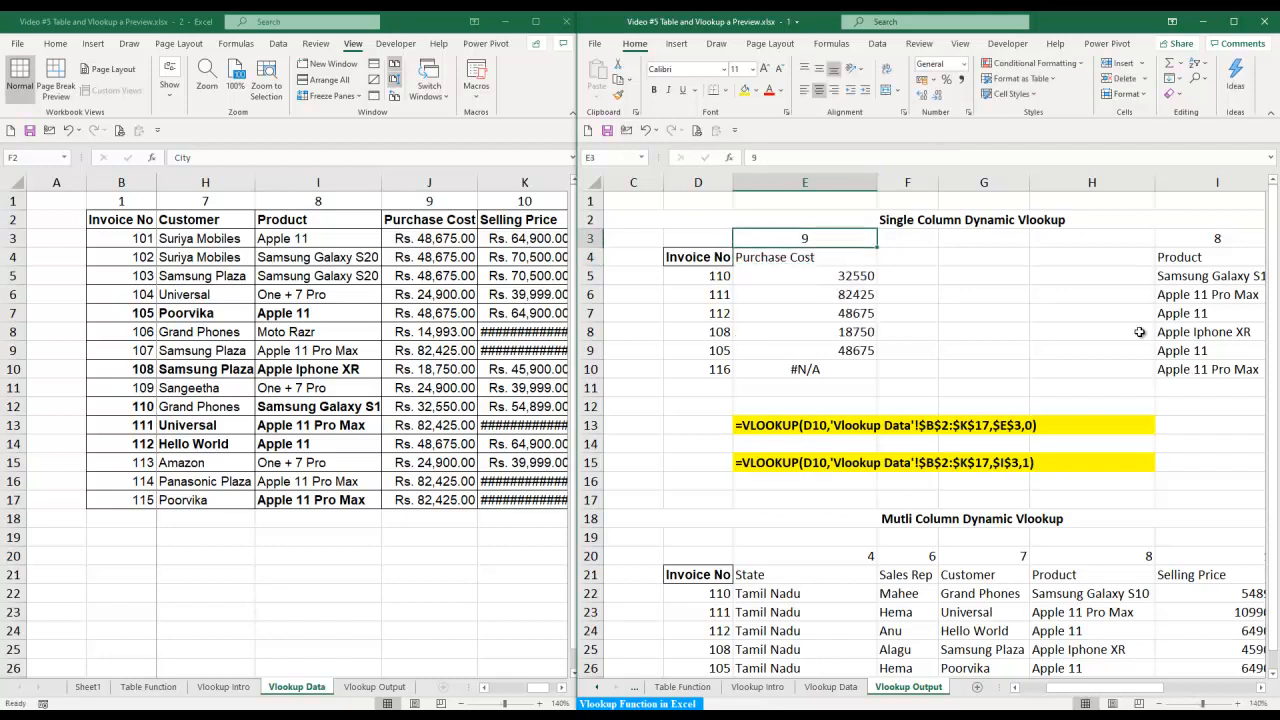
text(10)
key(Return)
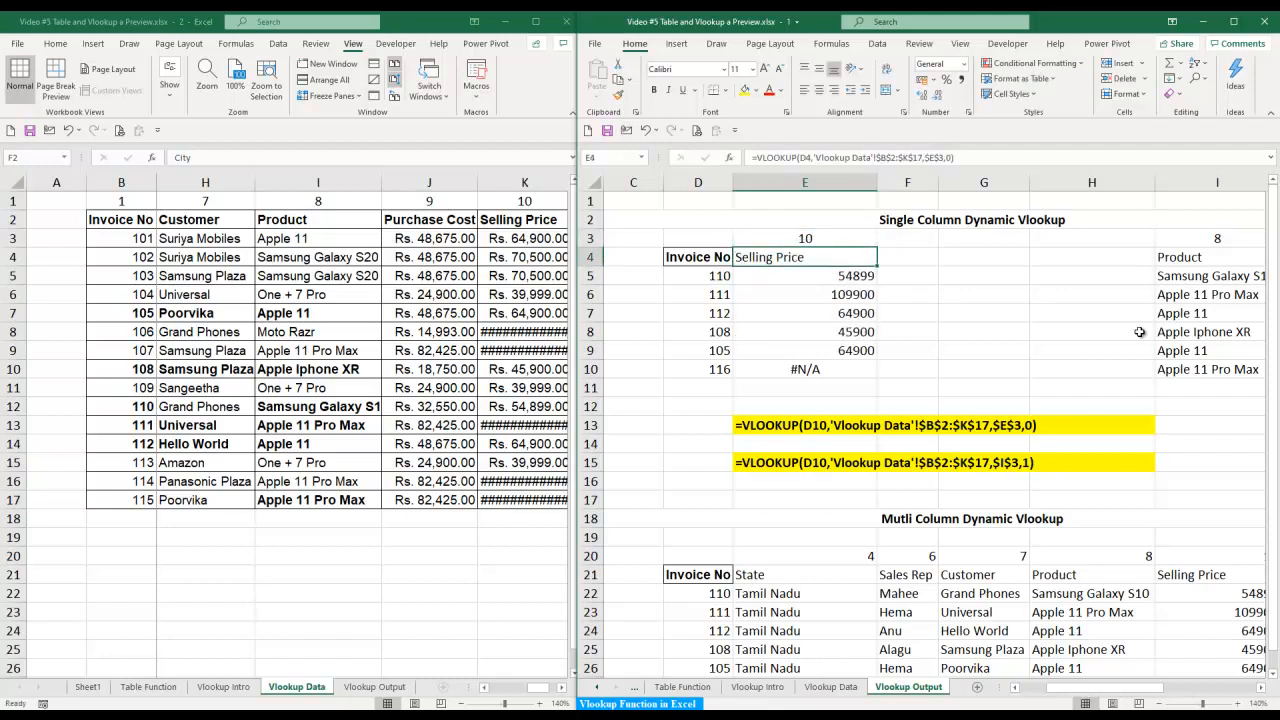
- Set the multi-column lookup's column indexes to 10 in E20 and 8 in F20
click(1274, 675)
click(1274, 675)
click(1274, 675)
click(1274, 675)
click(1261, 688)
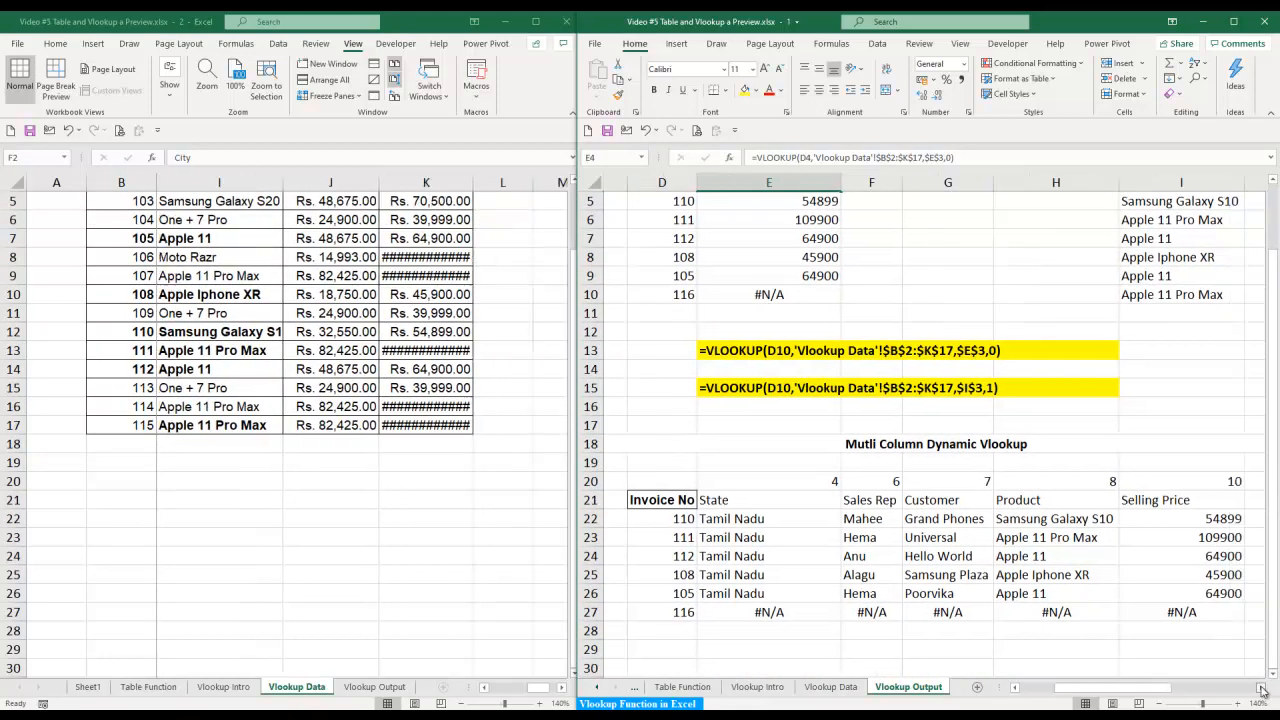
click(1261, 688)
mouse_move(1165, 690)
mouse_down()
mouse_move(1137, 697)
mouse_move(1150, 697)
mouse_up()
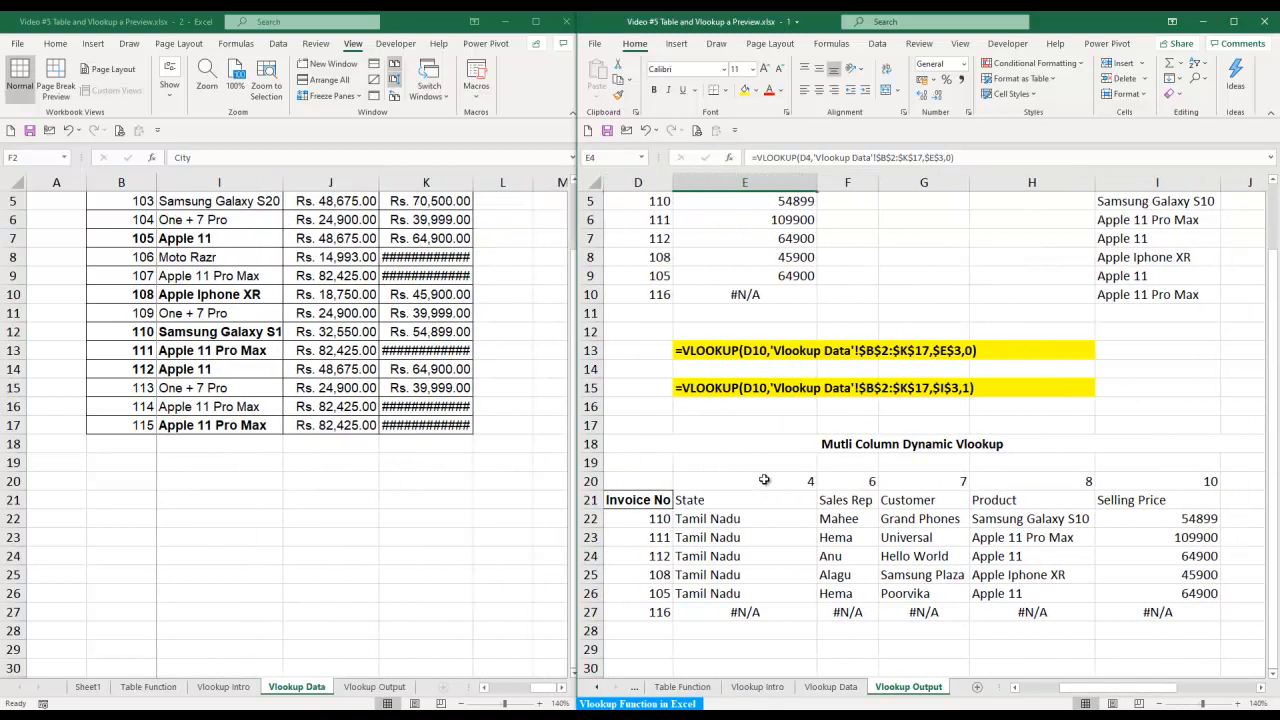
click(764, 480)
text(10)
key(Tab)
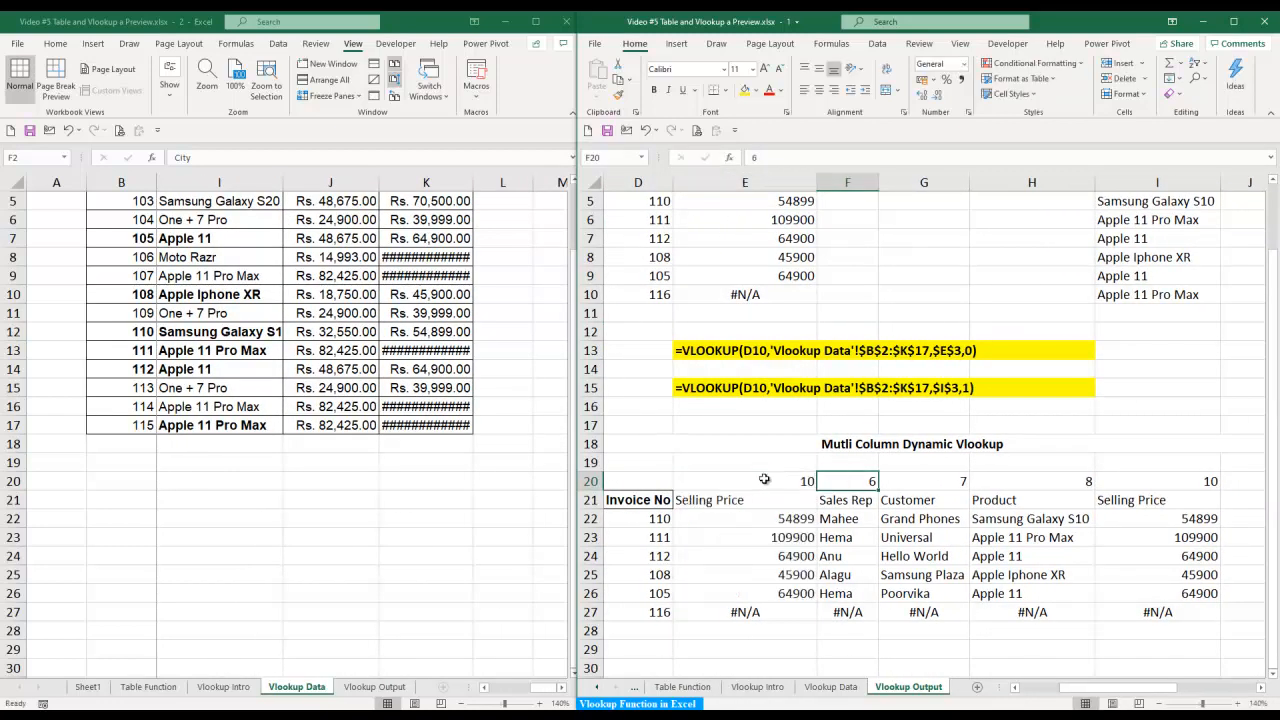
text(8)
key(Tab)
- Set the multi-column lookup's column indexes to 6 in H20 and 4 in I20
key(Tab)
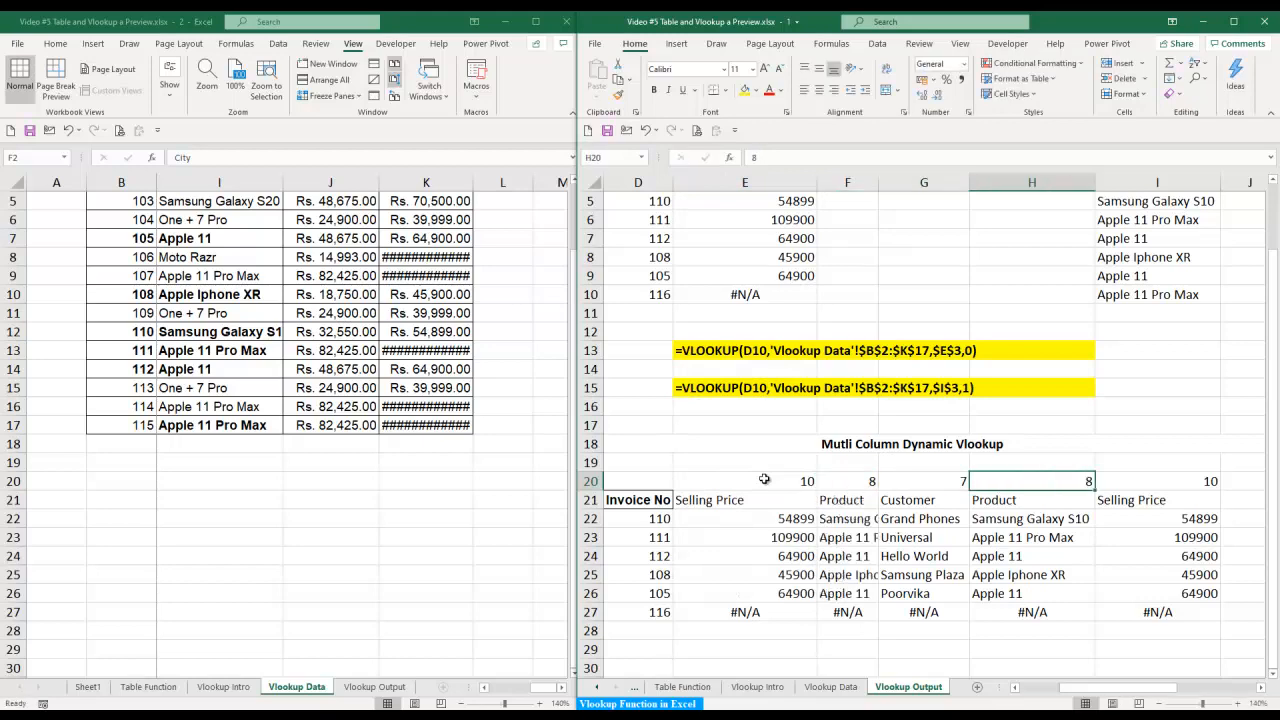
text(6)
key(Tab)
text(4)
key(Tab)
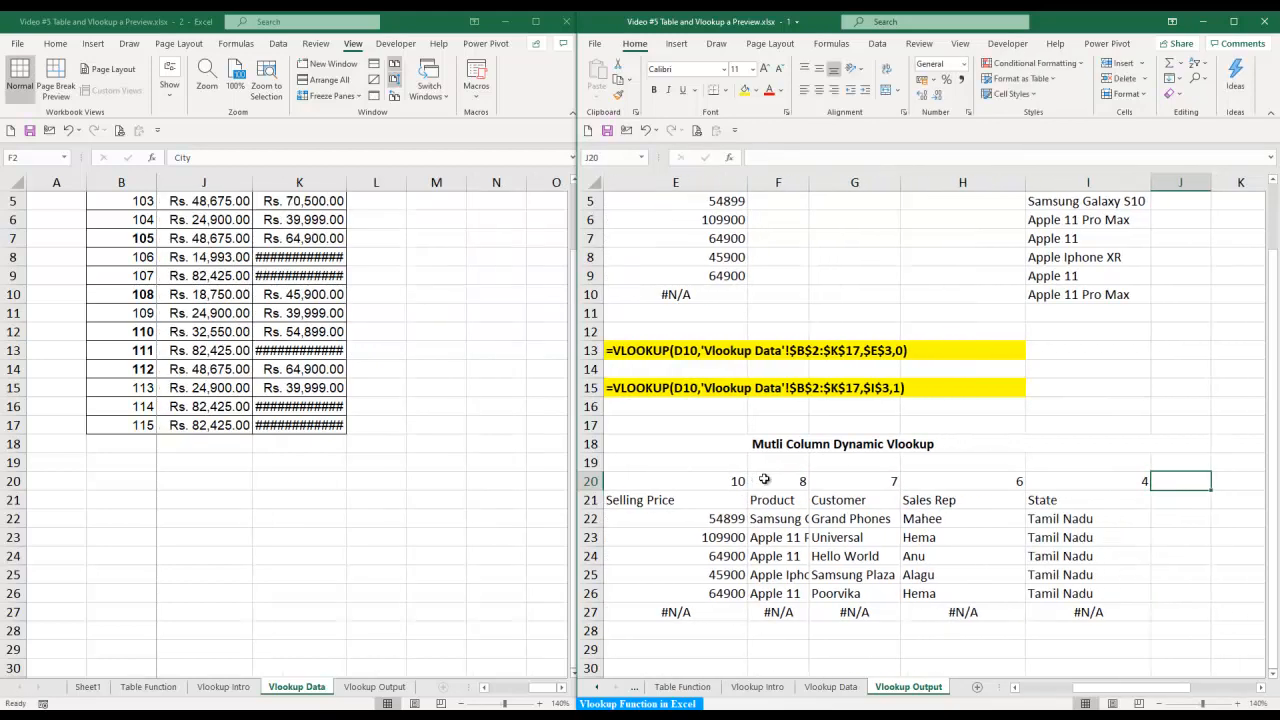
- Replace the first three invoice numbers of the multi-column lookup, D22 to D24, with 101, 105 and 115
key(Left)
key(Home)
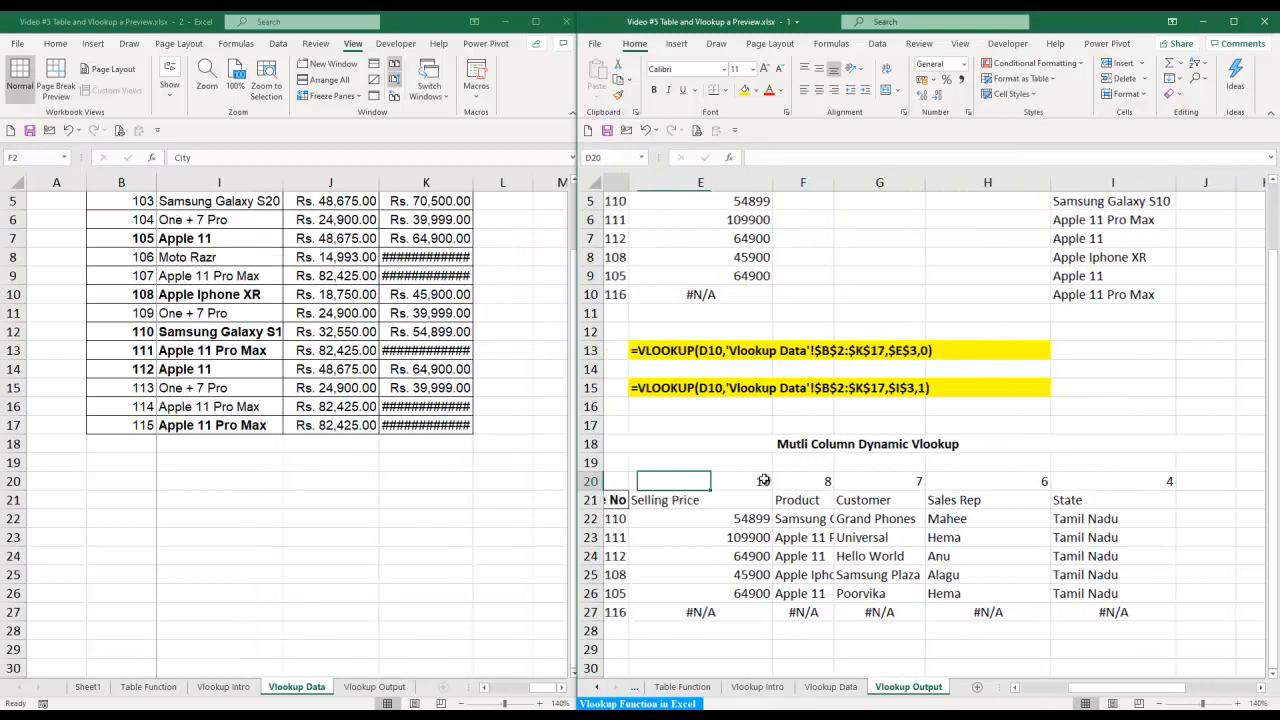
key(Down)
key(Right)
key(Right)
key(Down)
key(Down)
key(Down)
key(Right)
key(Up)
key(Up)
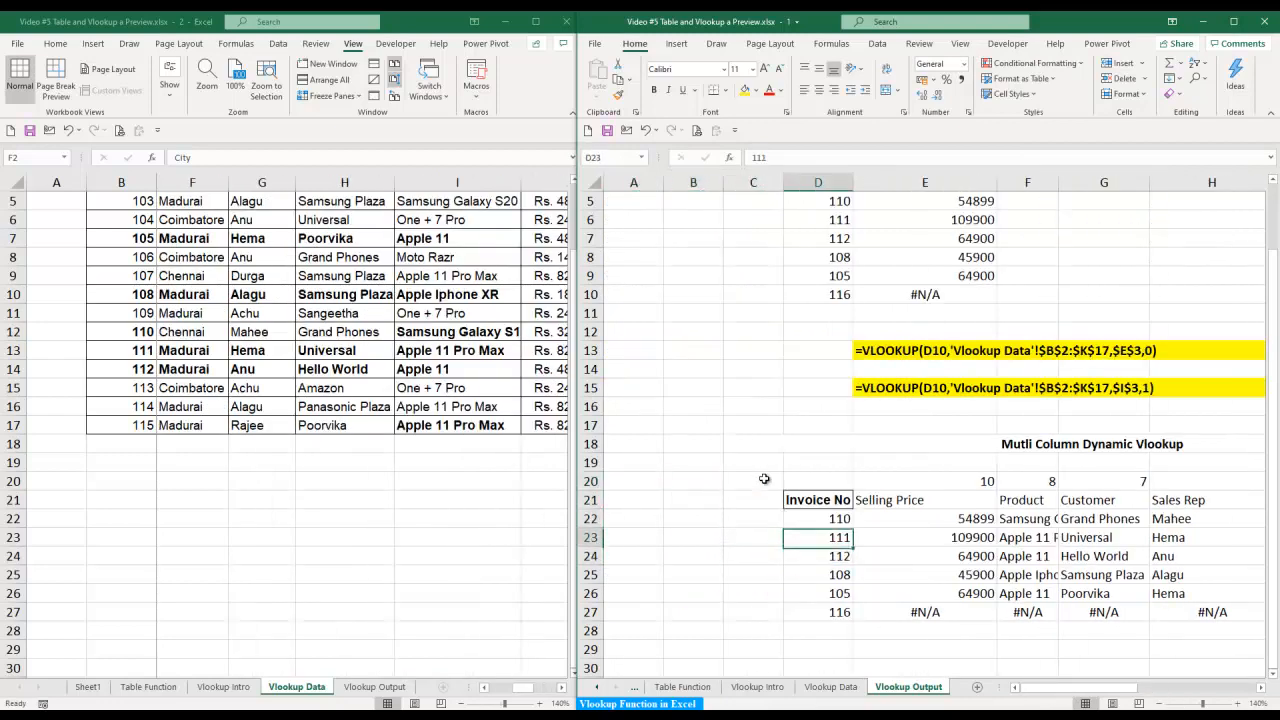
text(101)
key(Return)
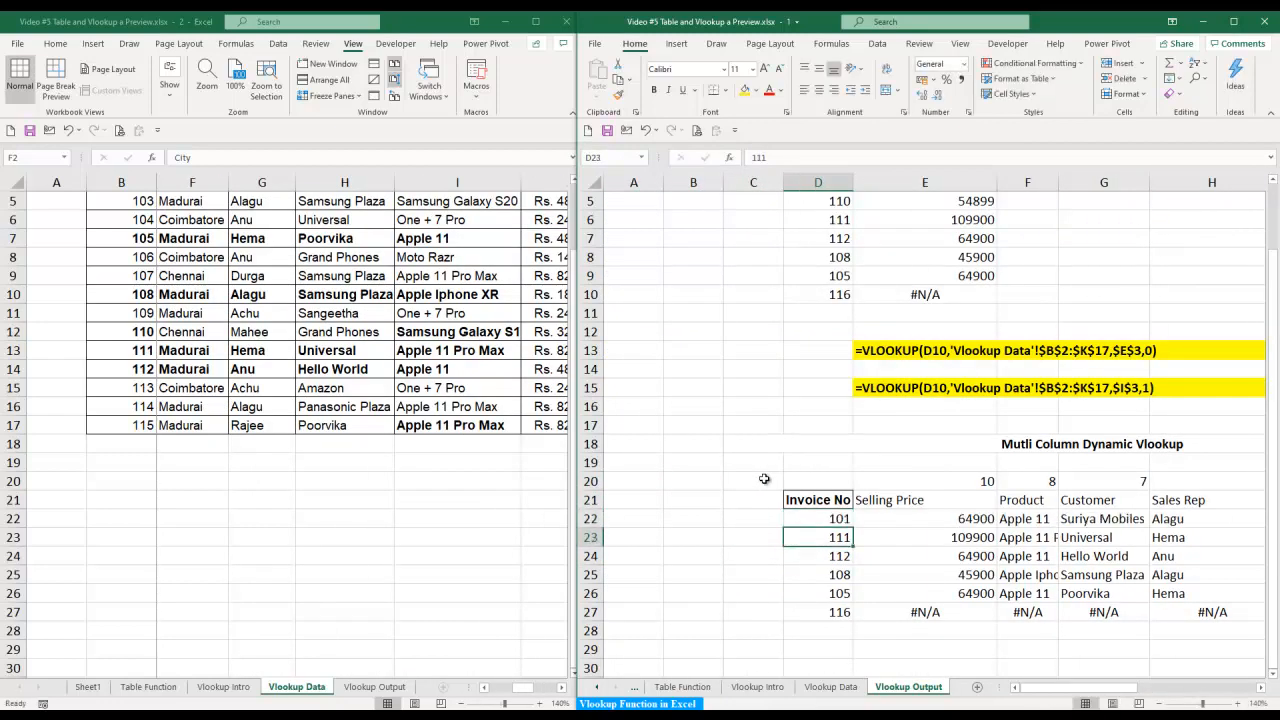
text(105)
key(Return)
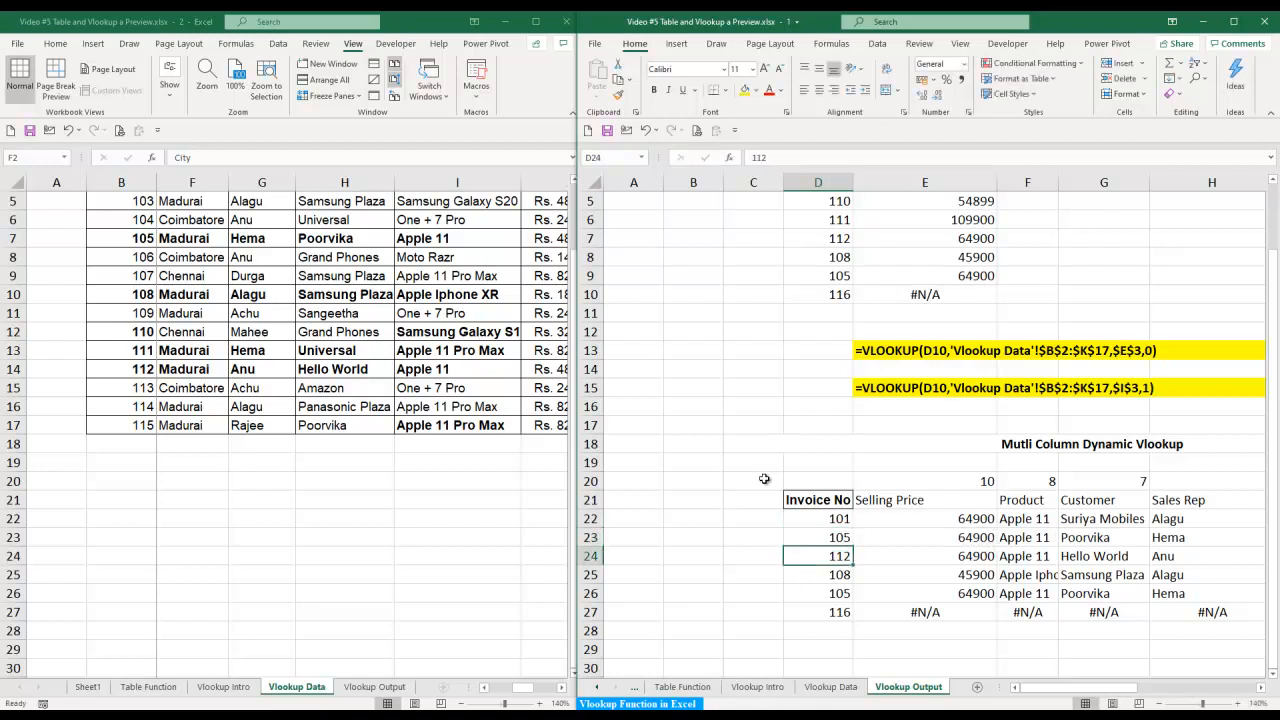
text(115)
key(Return)
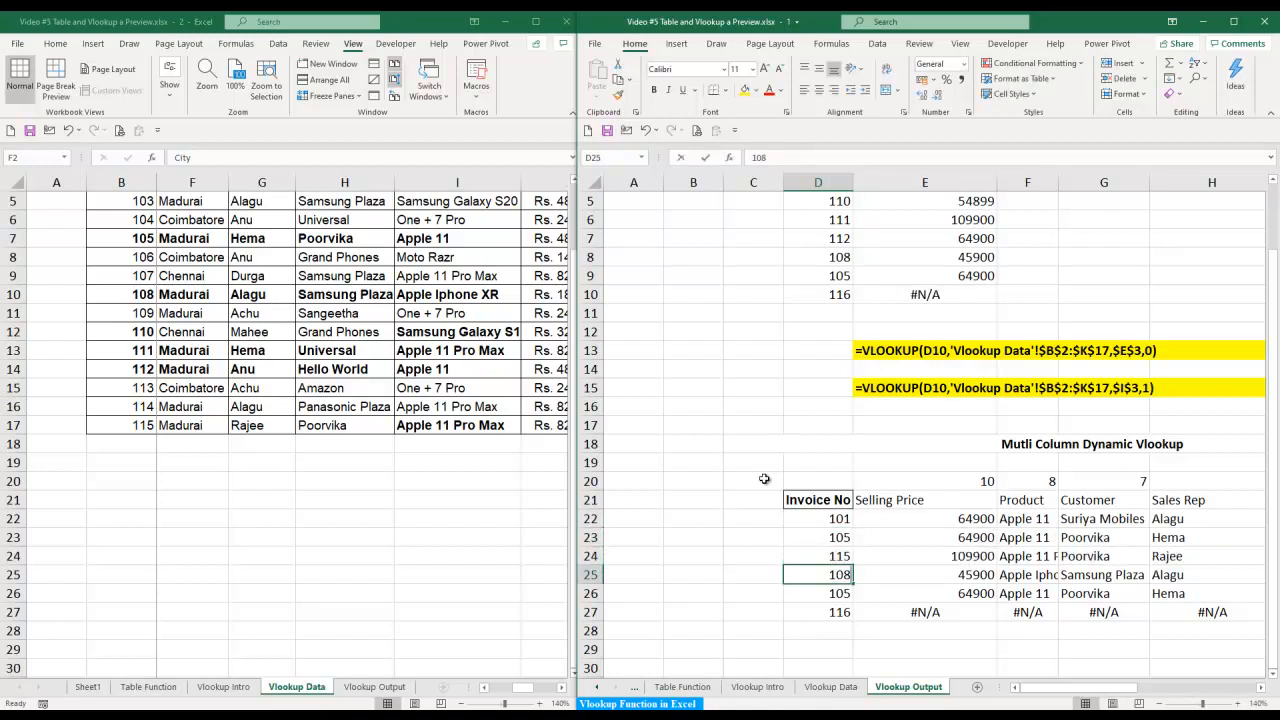
- Replace the last three invoice numbers of the multi-column lookup, D25 to D27, with 109, 108 and 107
text(109)
key(Return)
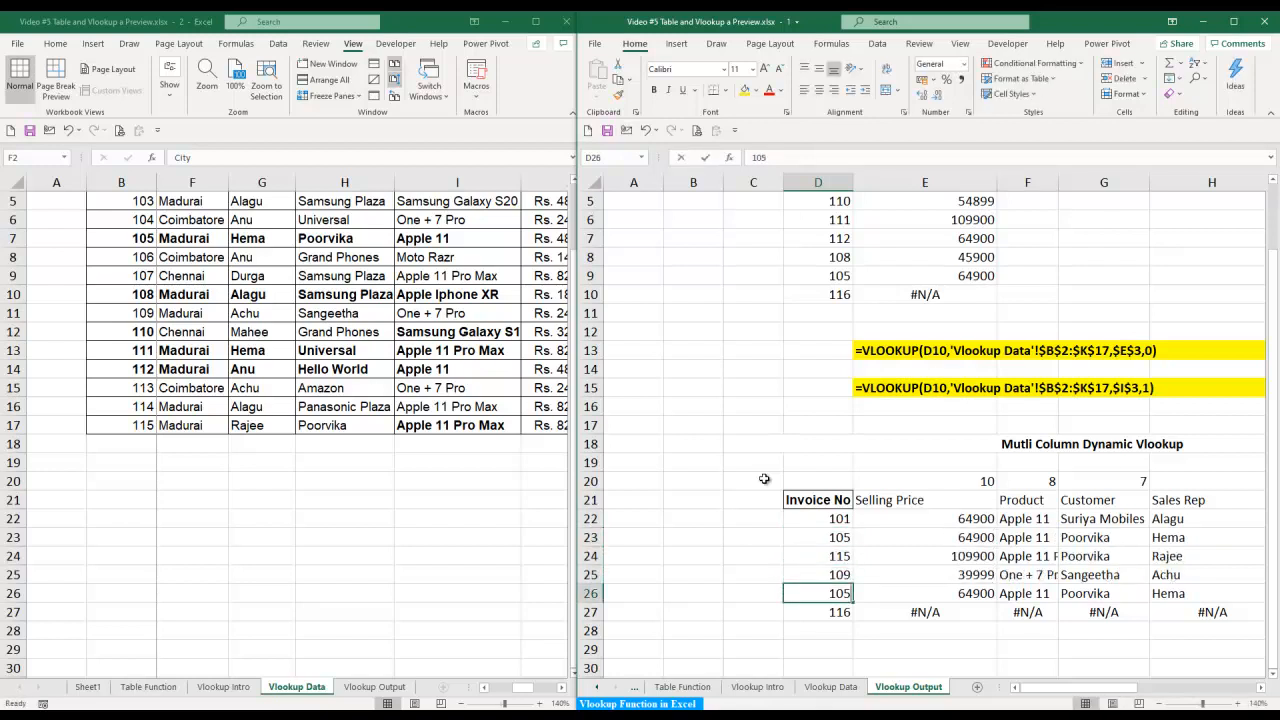
text(108)
key(Return)
text(107)
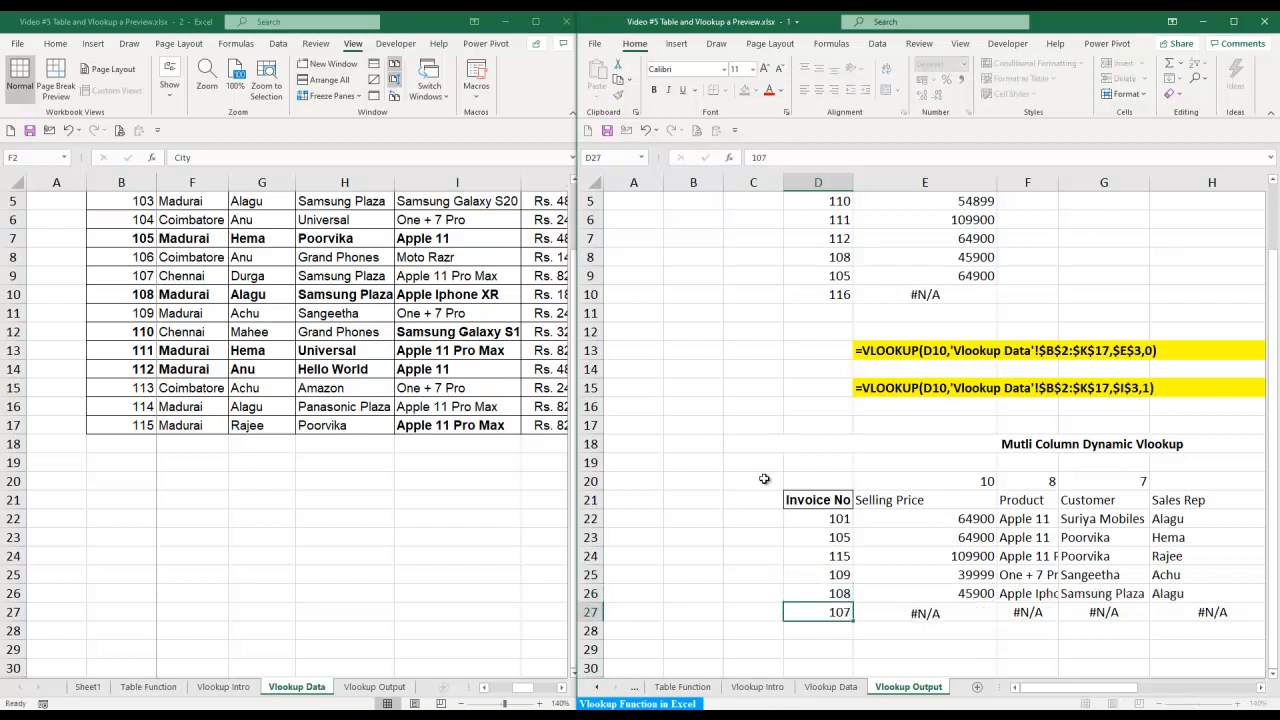
key(Return)
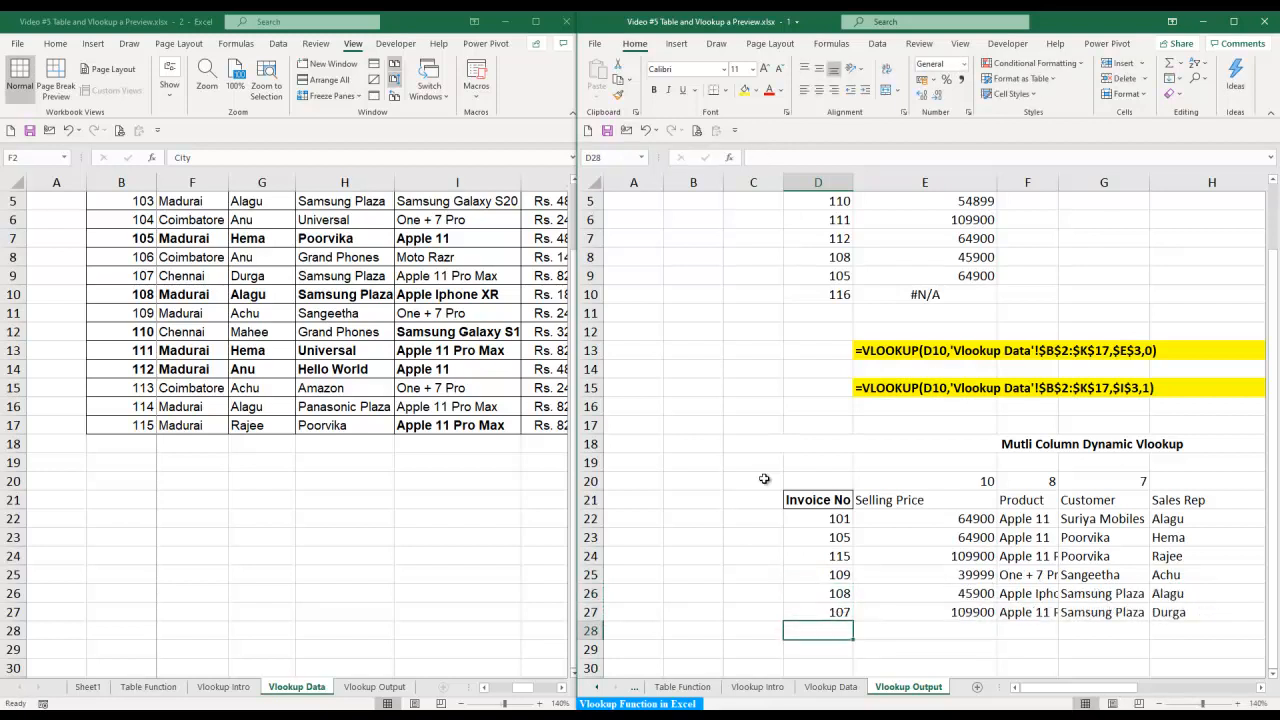
- AutoFit columns D to I to the contents of the multi-column lookup table D21:I27
key(Up)
key(Up)
key(Up)
key(Up)
key(Up)
key(Up)
key(Up)
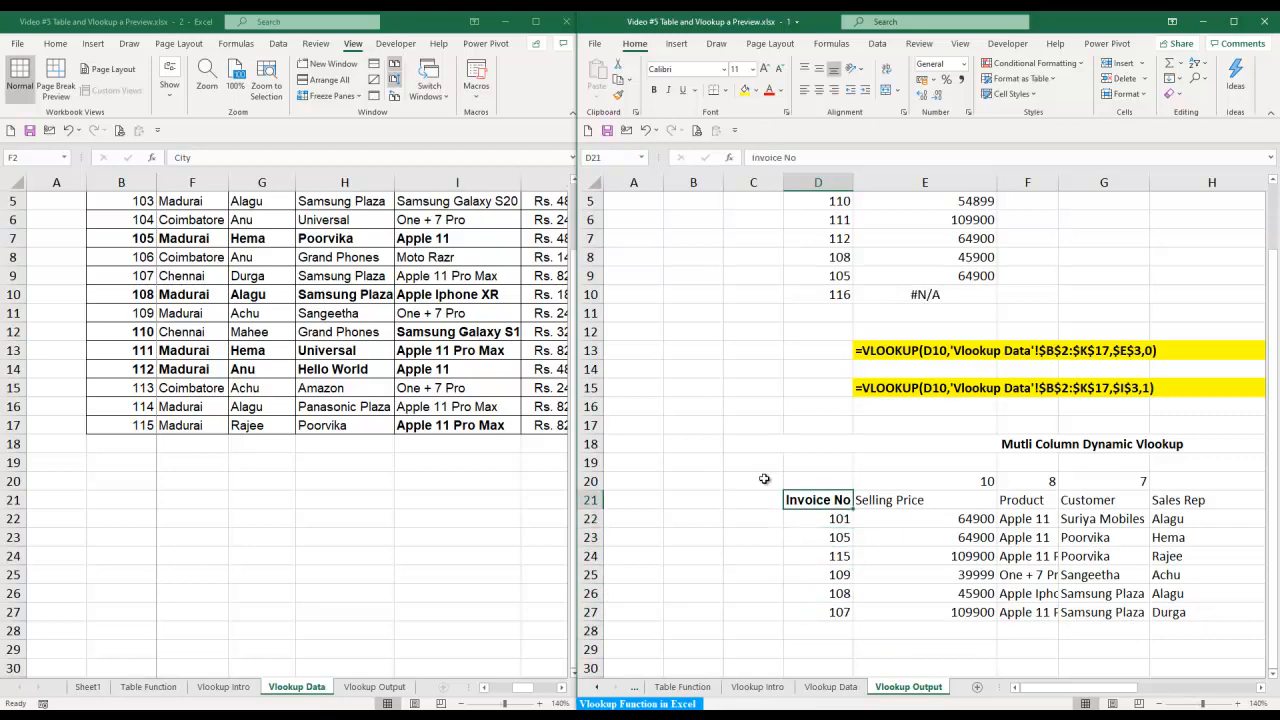
key(ctrl+shift+Right)
key(ctrl+shift+Down)
key(alt+h)
key(o)
key(i)
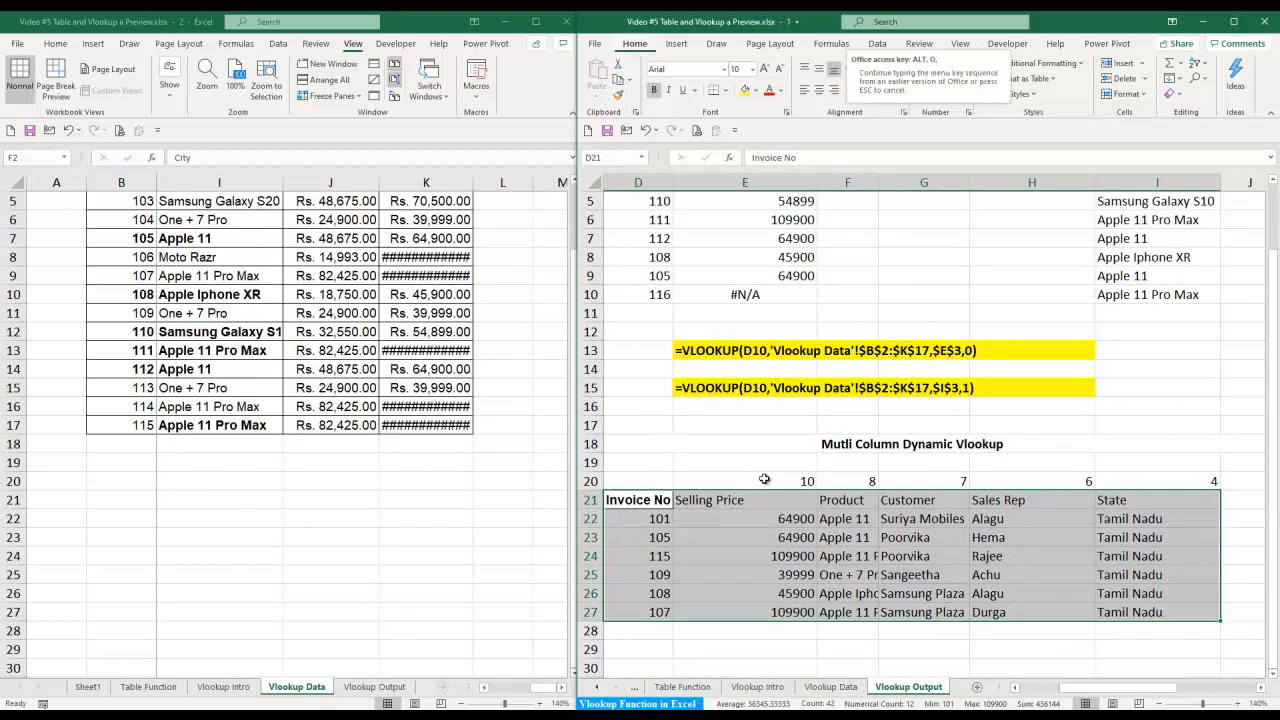
key(Right)
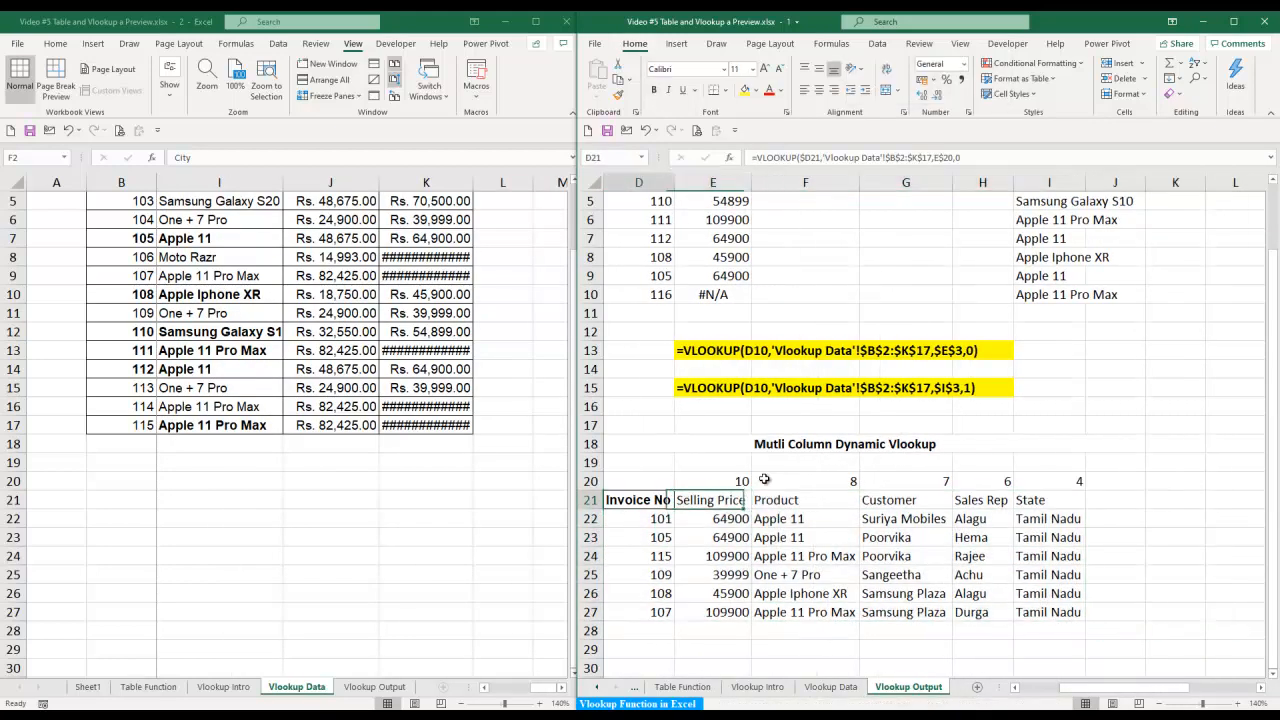
key(Left)
key(Left)
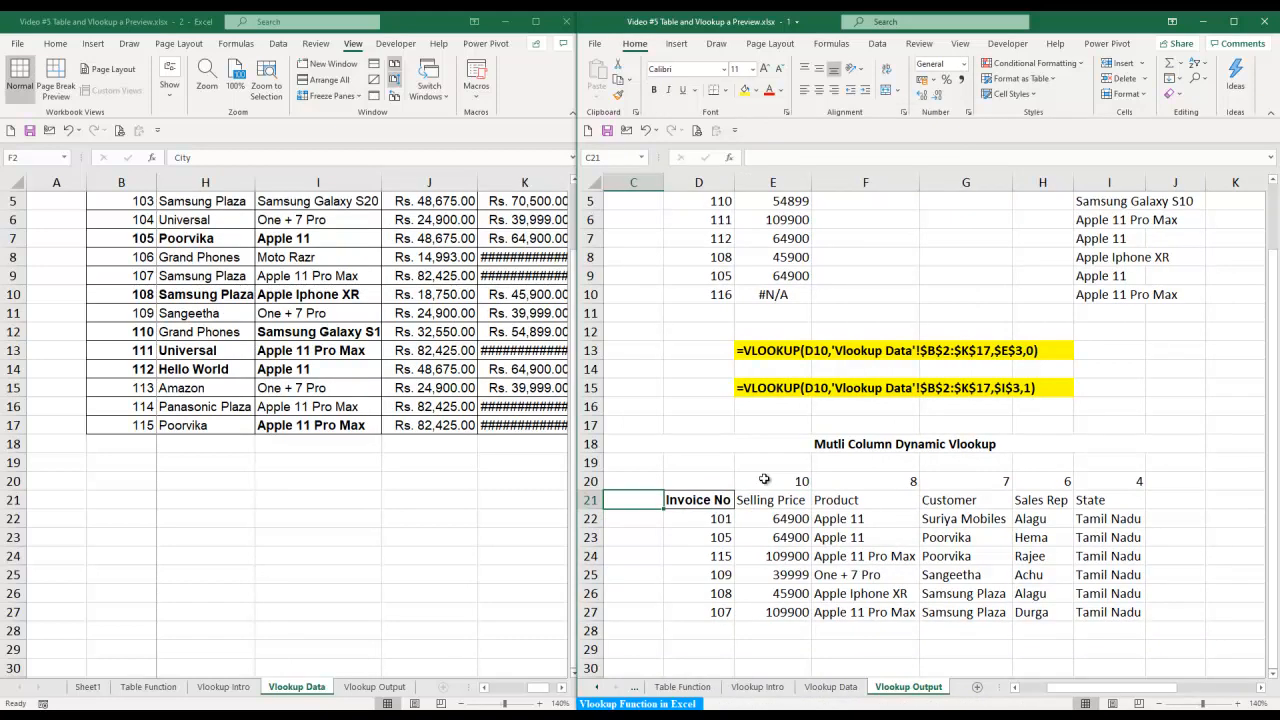
- Close the second workbook window showing Vlookup Data and maximize the Vlookup Output window
scroll(780, 468, up, 2)
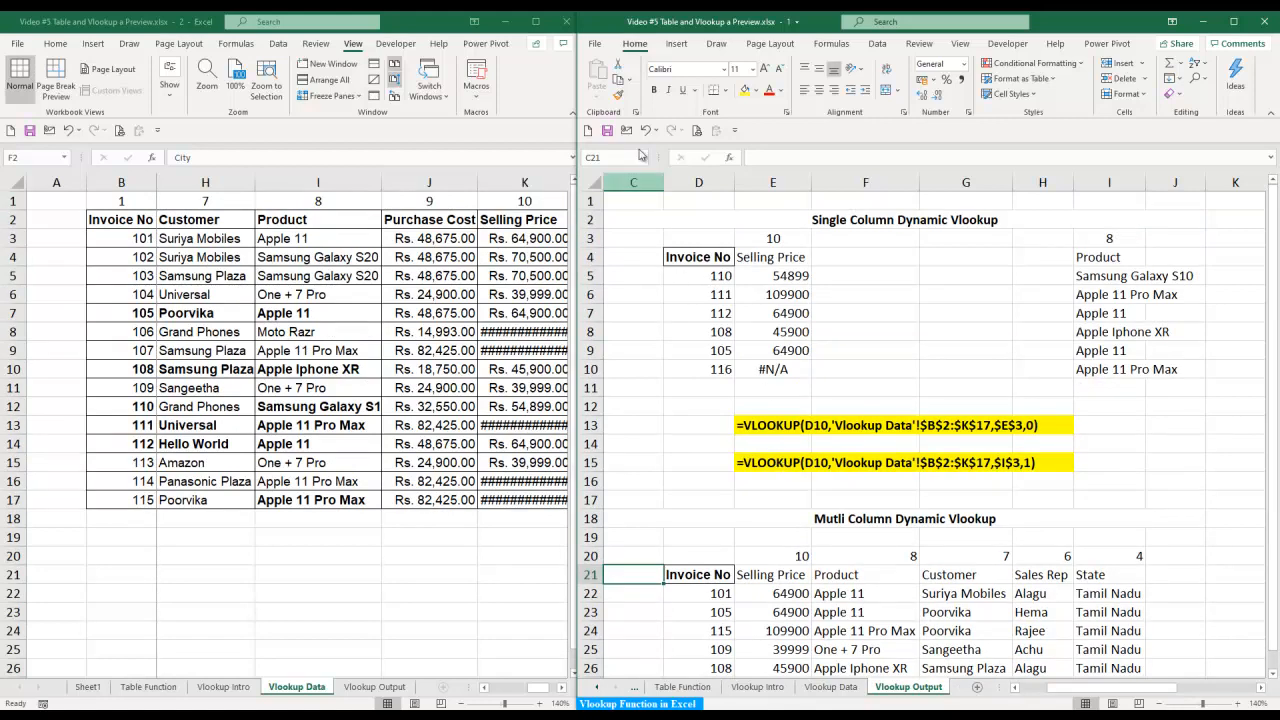
click(566, 21)
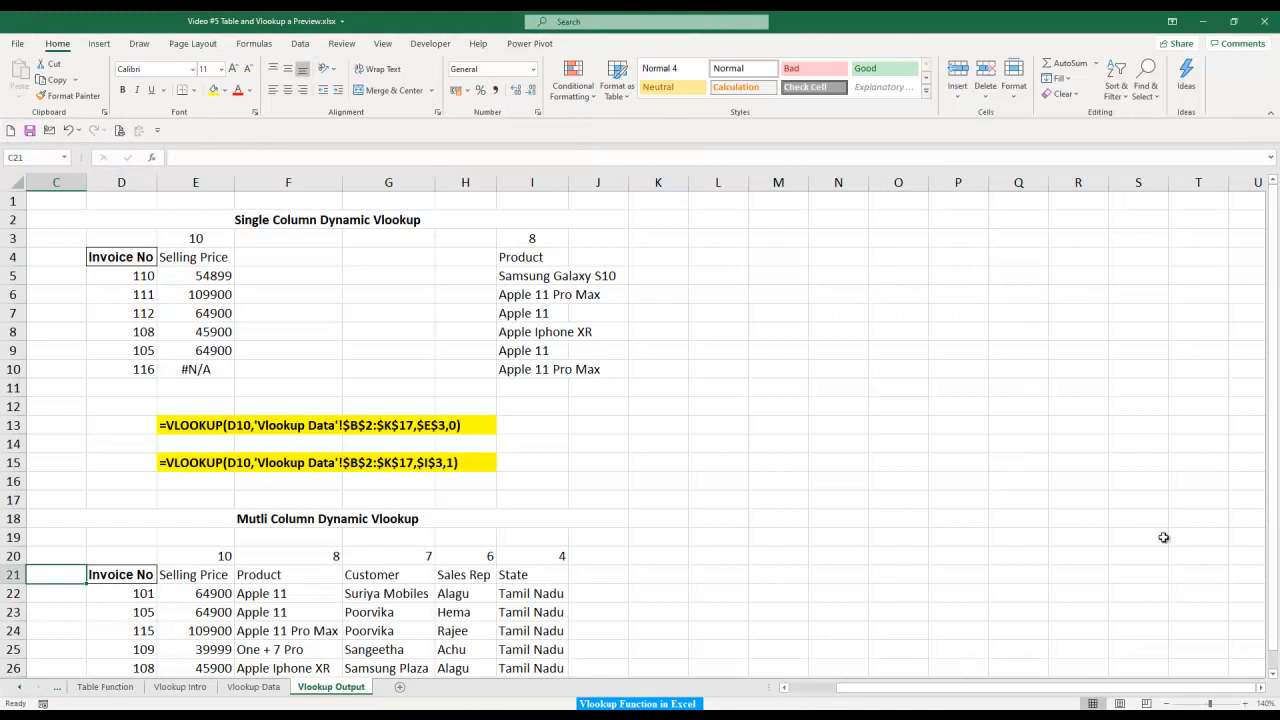
- AutoFit column I on the Vlookup Output sheet to its full product names
drag(1274, 330, 1278, 366)
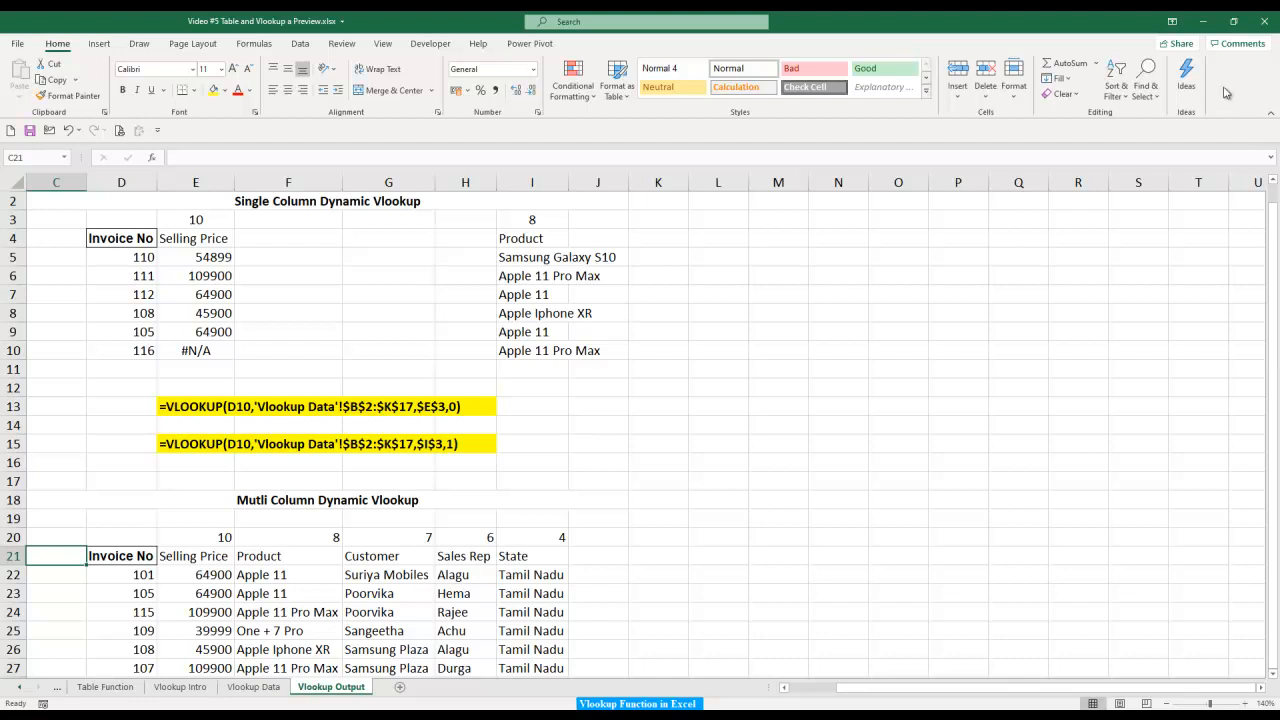
double_click(569, 182)
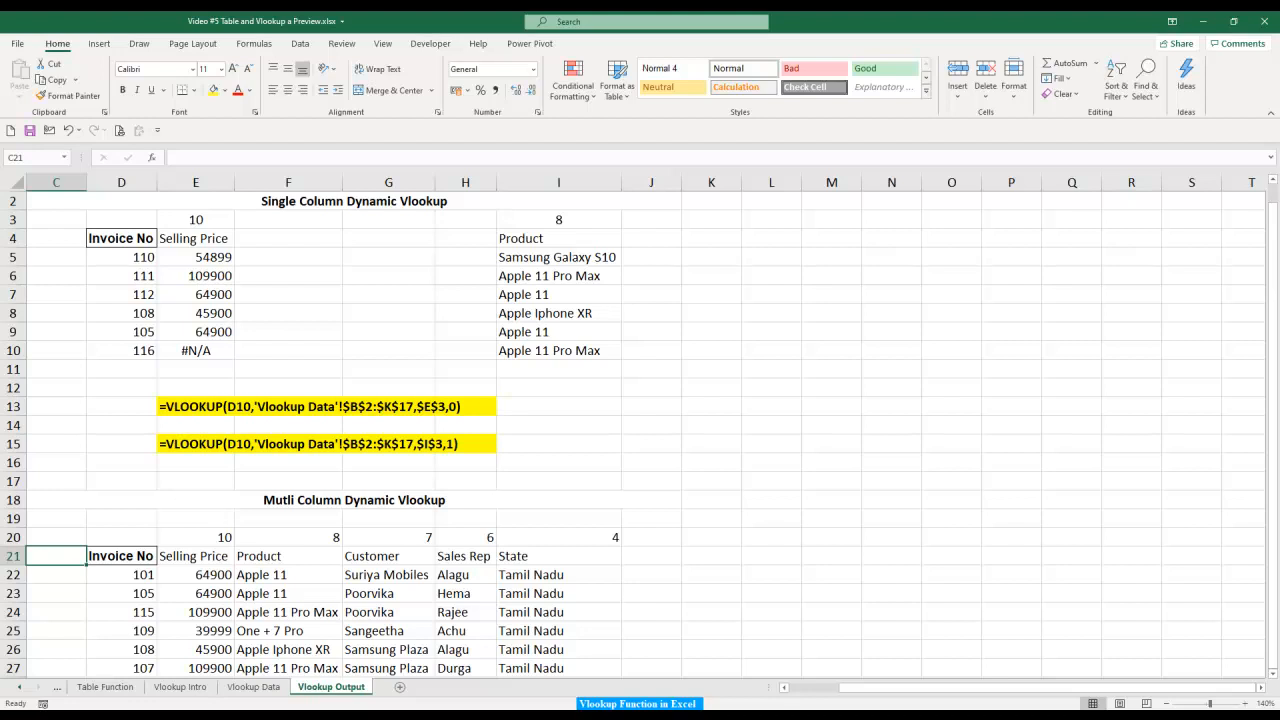
click(967, 705)
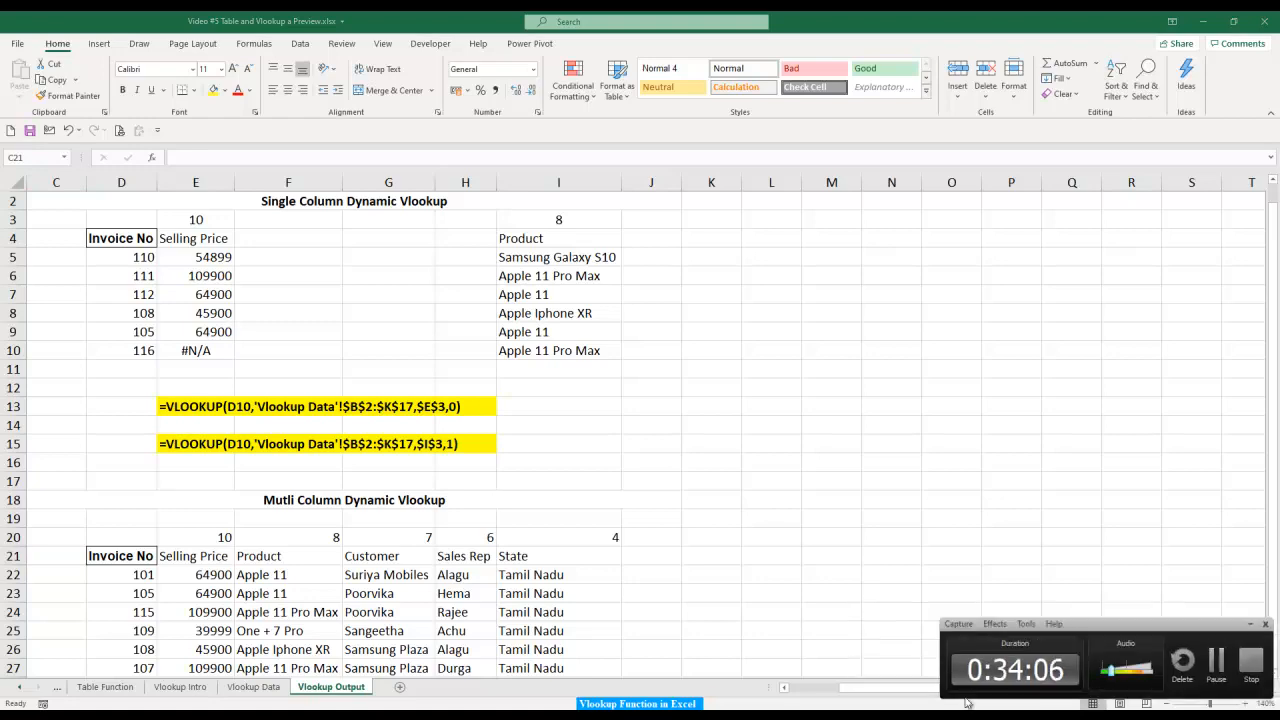